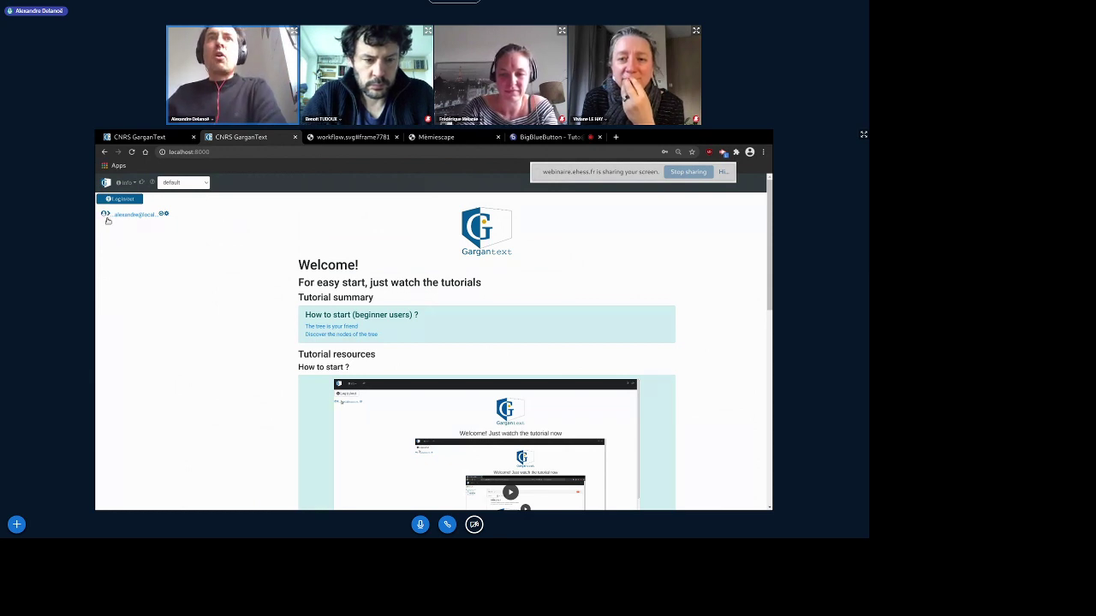
Expand the user's node tree, collapse the Private Folder and open the user's profile page
left_click(106, 216)
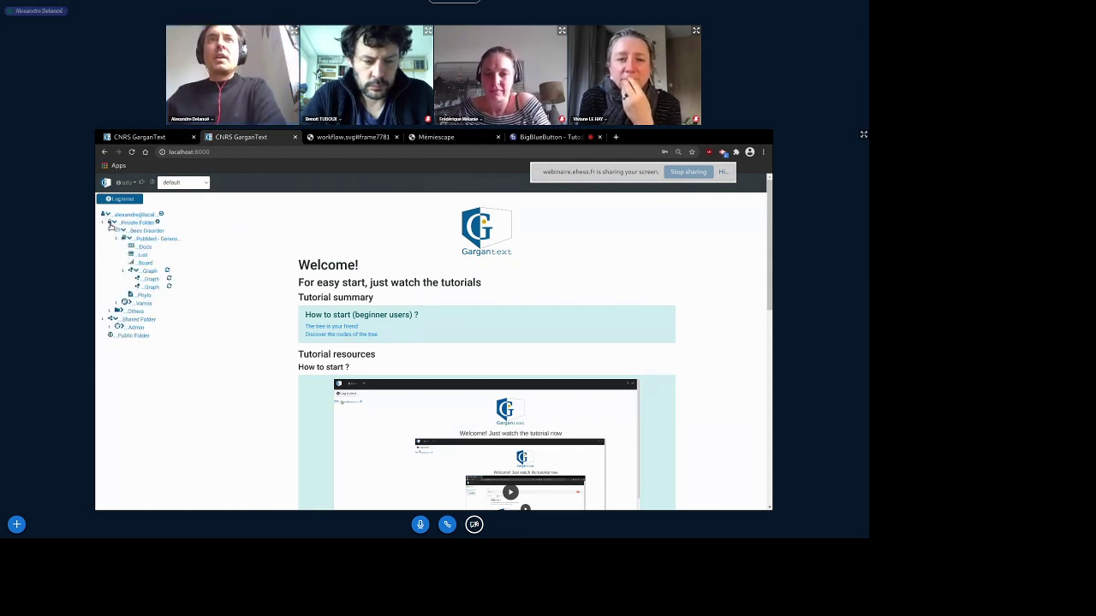
left_click(112, 230)
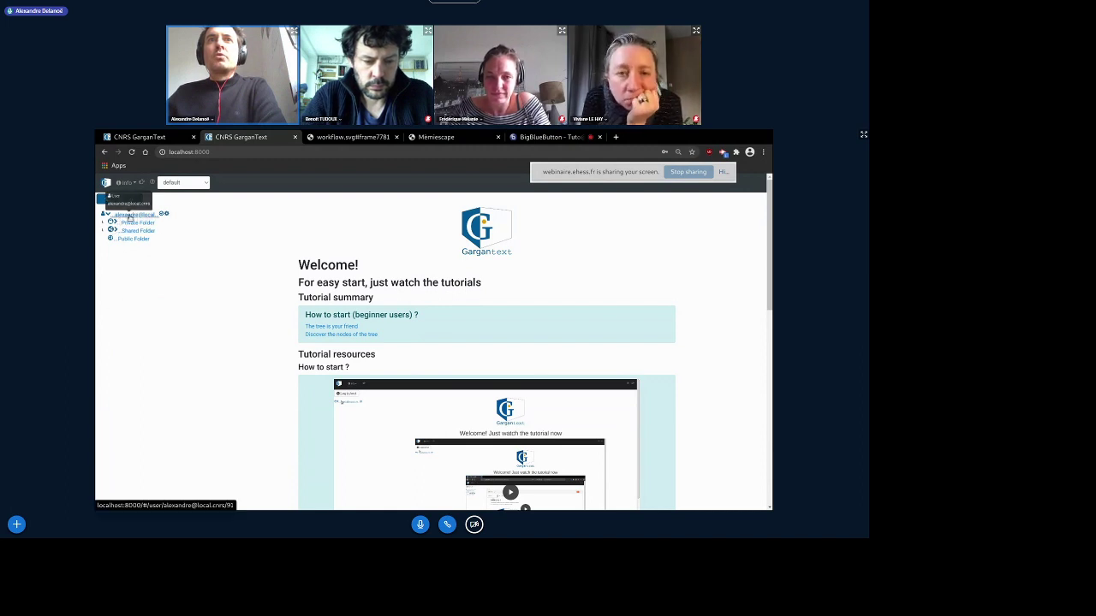
left_click(130, 215)
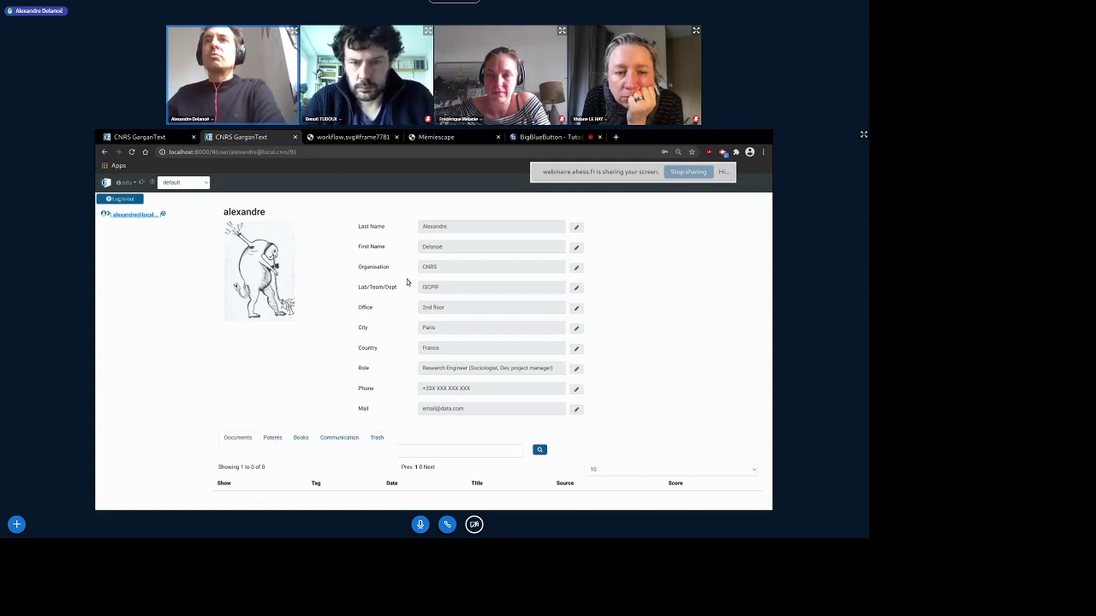
Check the user node's delete action and the GarganText instances manager, closing each dialog after viewing it
left_click(169, 217)
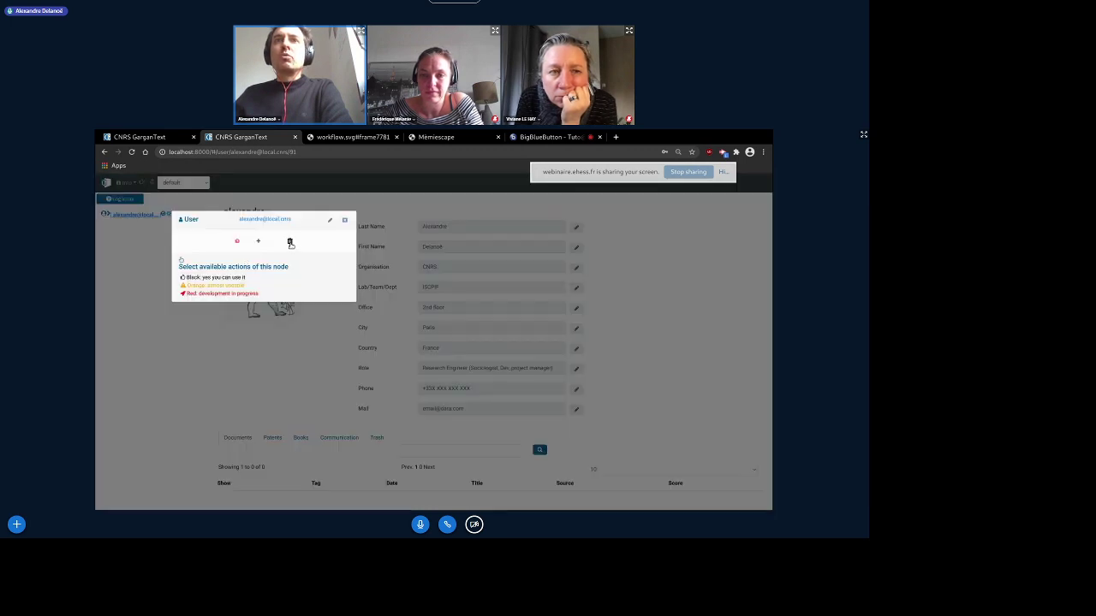
left_click(291, 243)
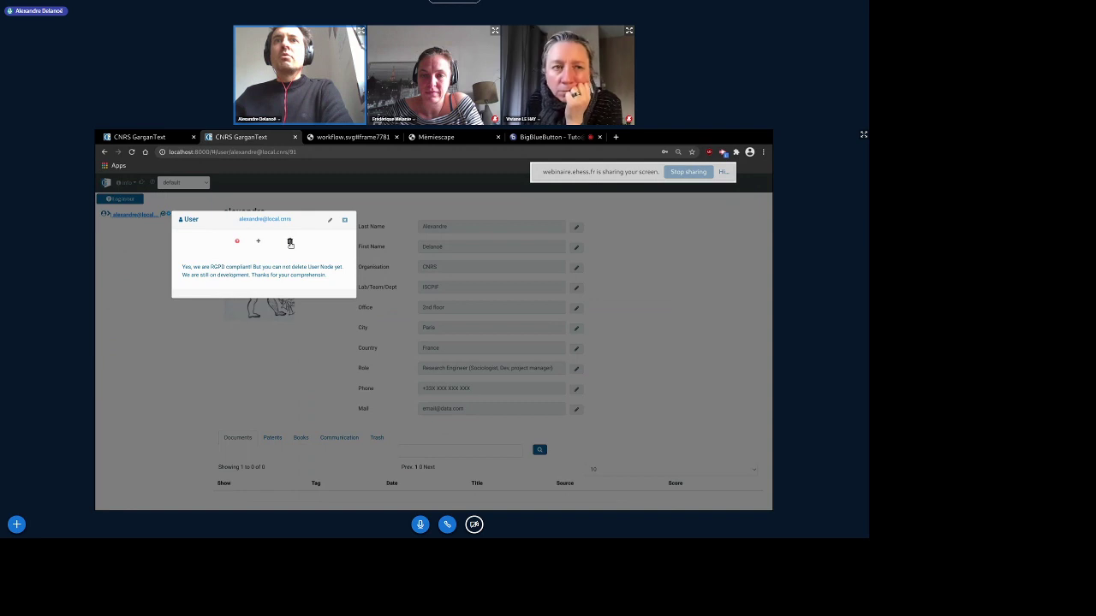
left_click(345, 221)
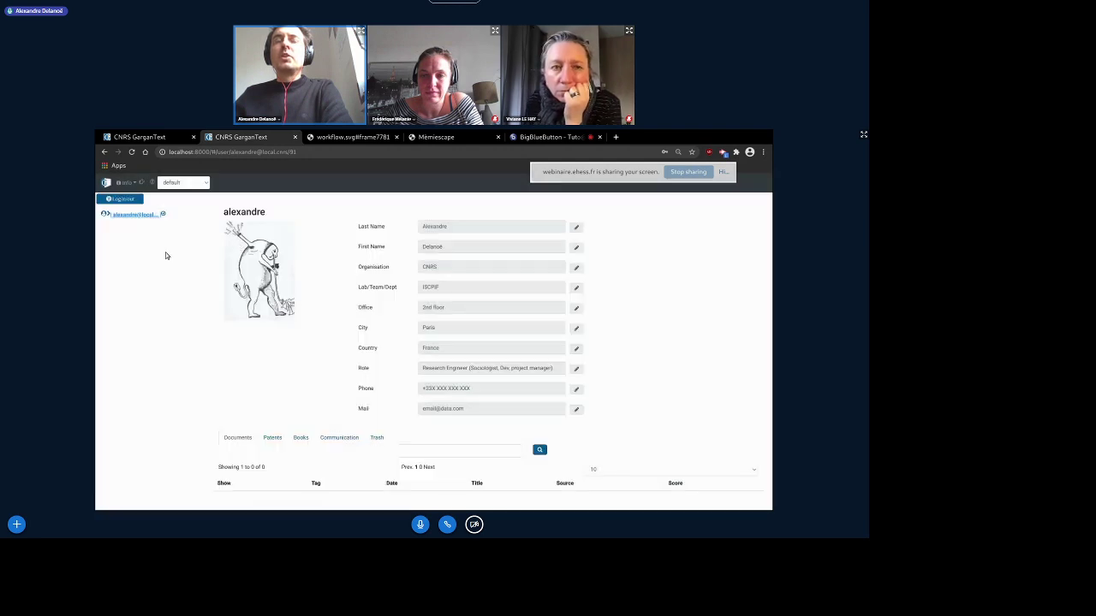
left_click(126, 201)
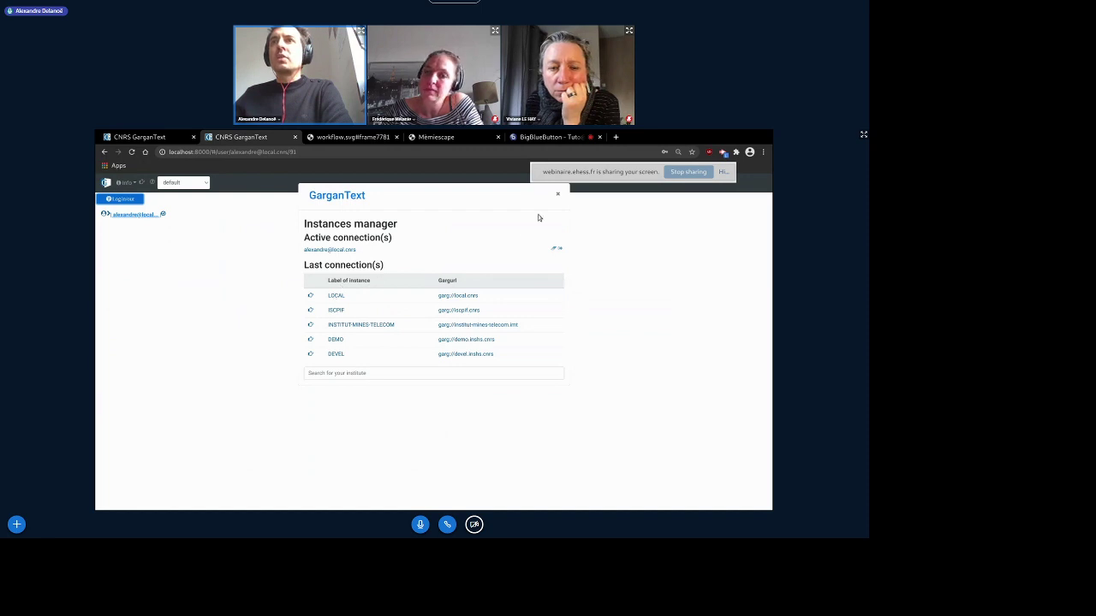
left_click(556, 197)
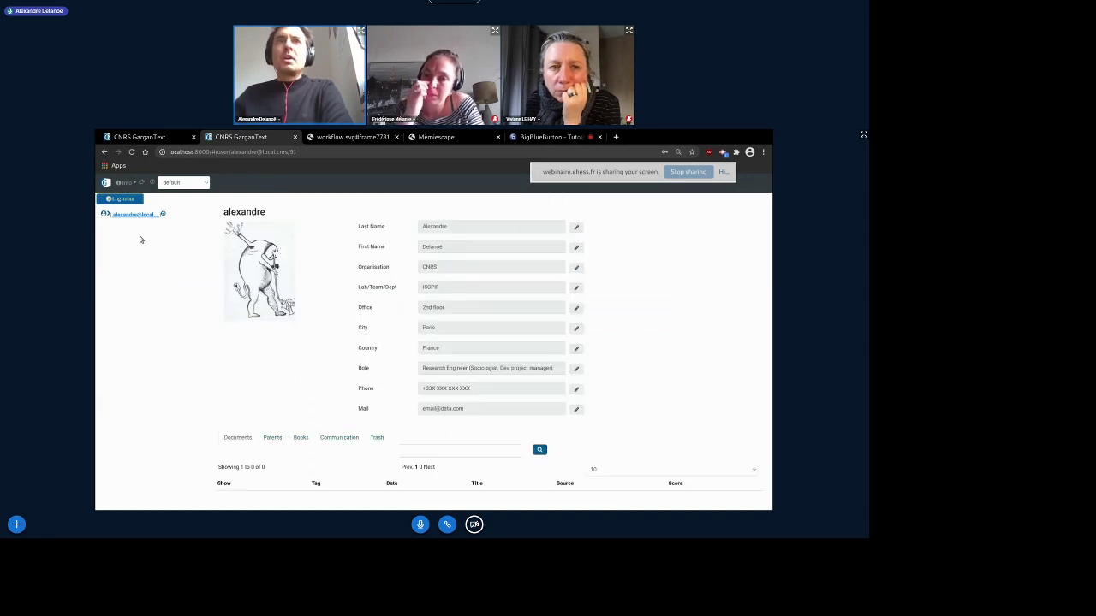
Expand the tree through Private Folder and Bees Disorder to the PubMed - Genesis corpus contents, and collapse its Graph node
left_click(103, 214)
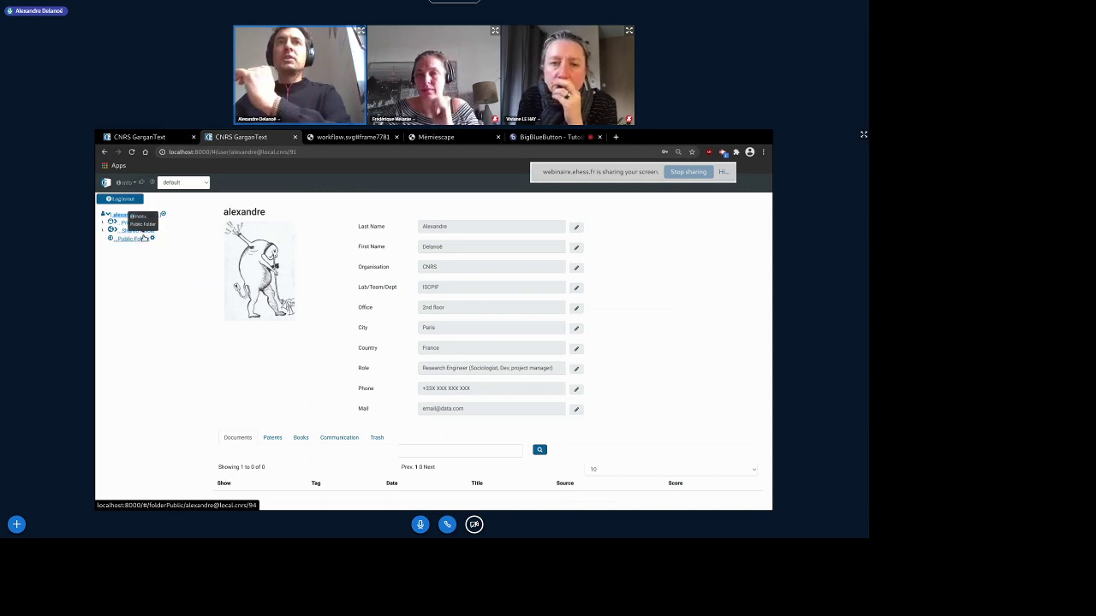
left_click(114, 223)
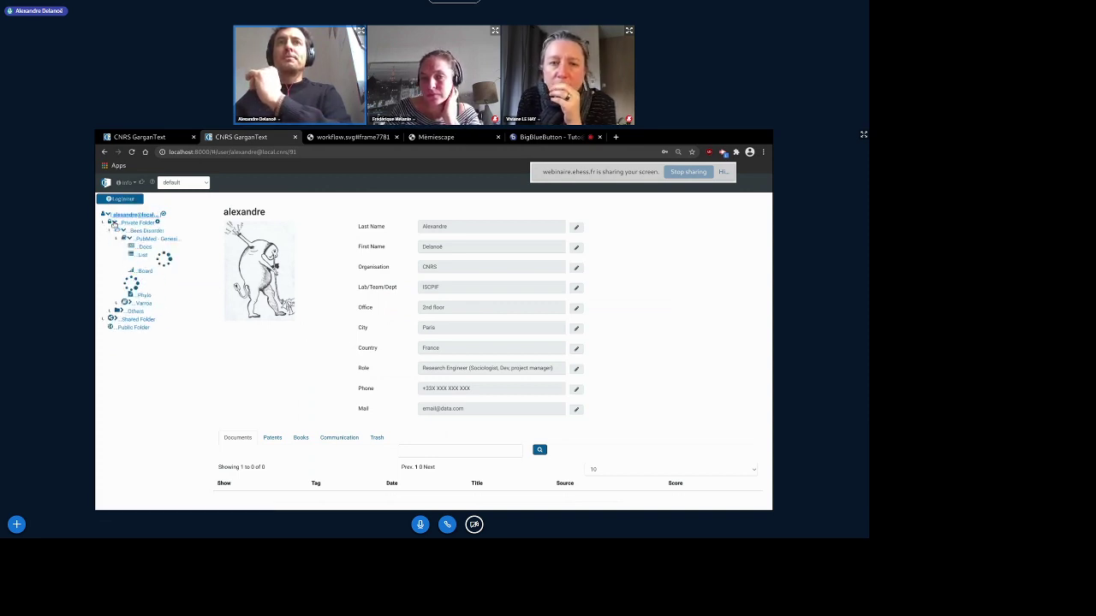
left_click(117, 231)
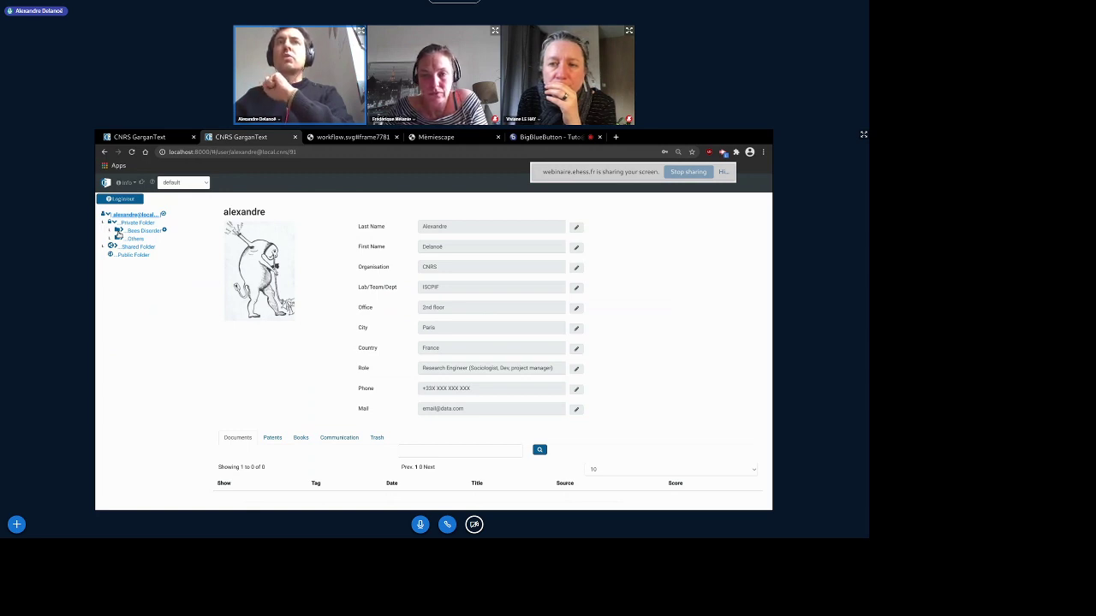
left_click(109, 231)
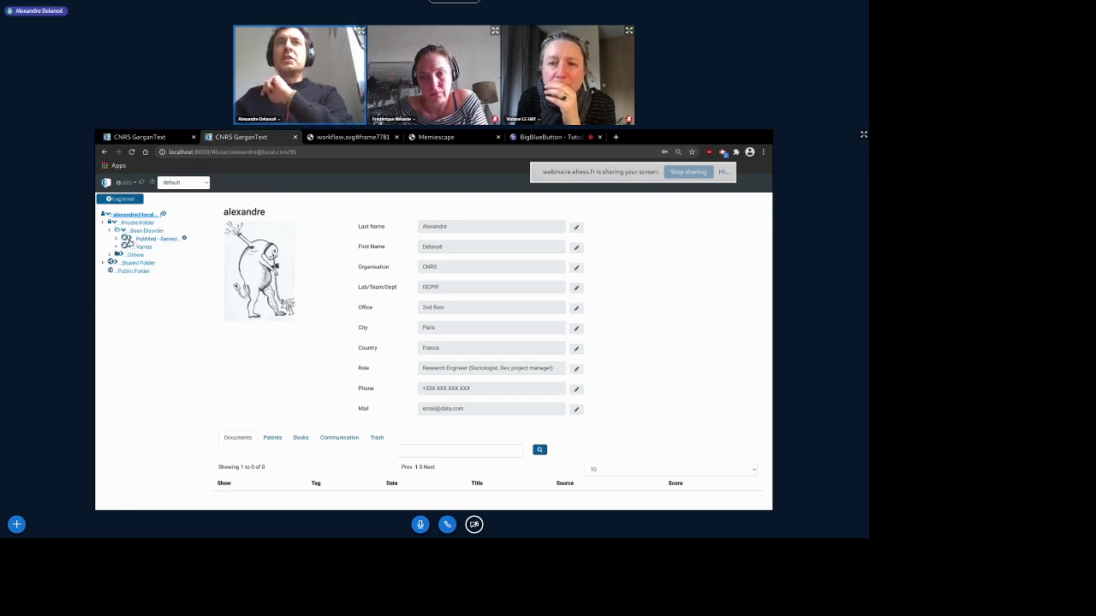
left_click(124, 238)
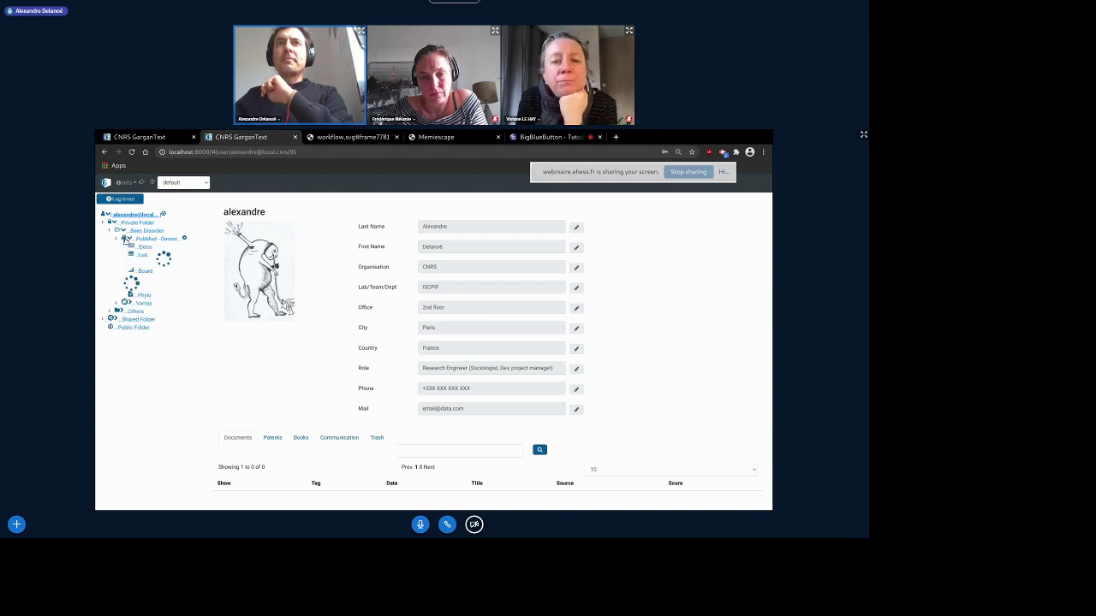
left_click(133, 271)
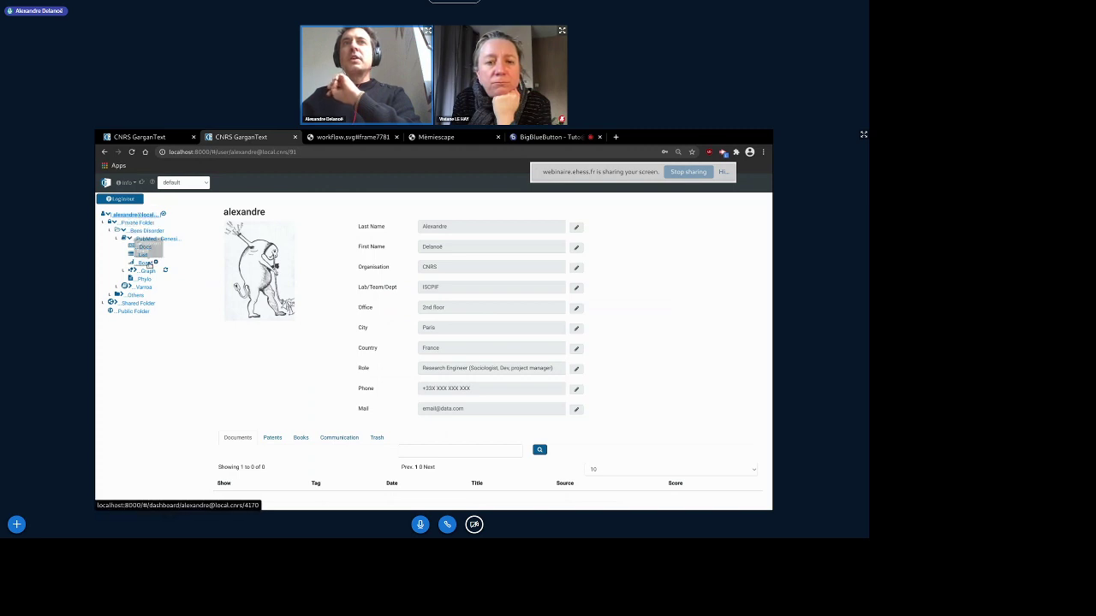
View the workflow.svg diagram, return to GarganText and read through the Bees Disorder folder's page
left_click(332, 139)
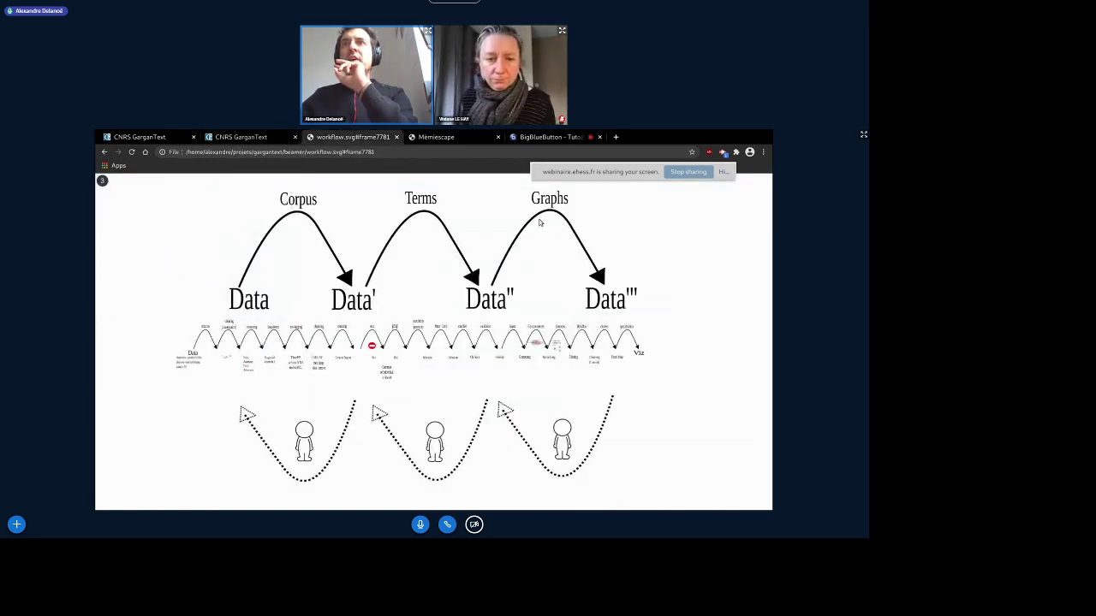
left_click(221, 139)
left_click(141, 231)
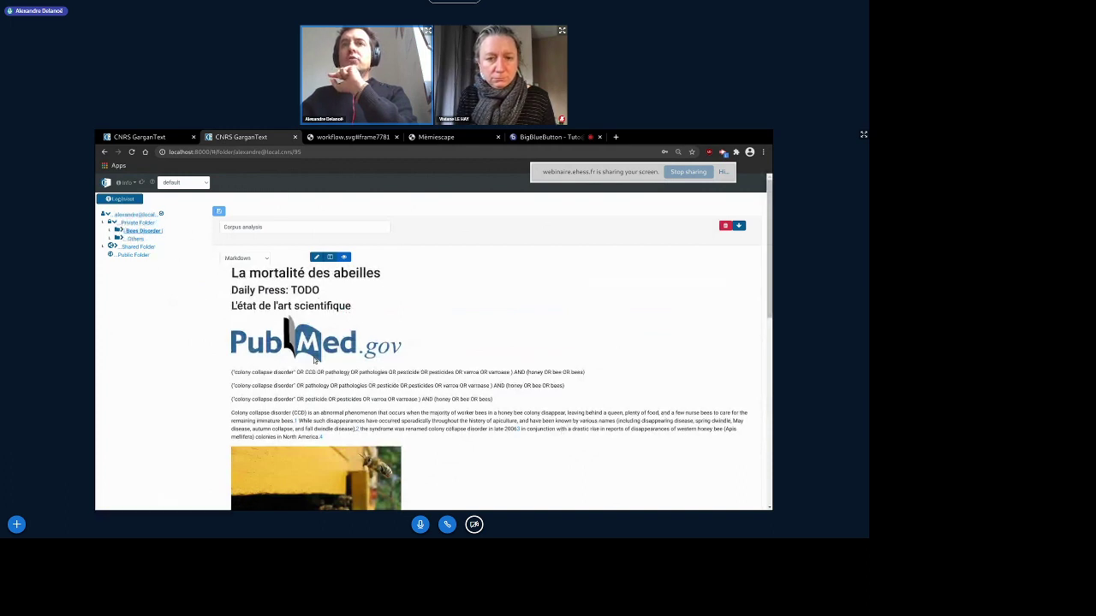
scroll(315, 360, "down", 3)
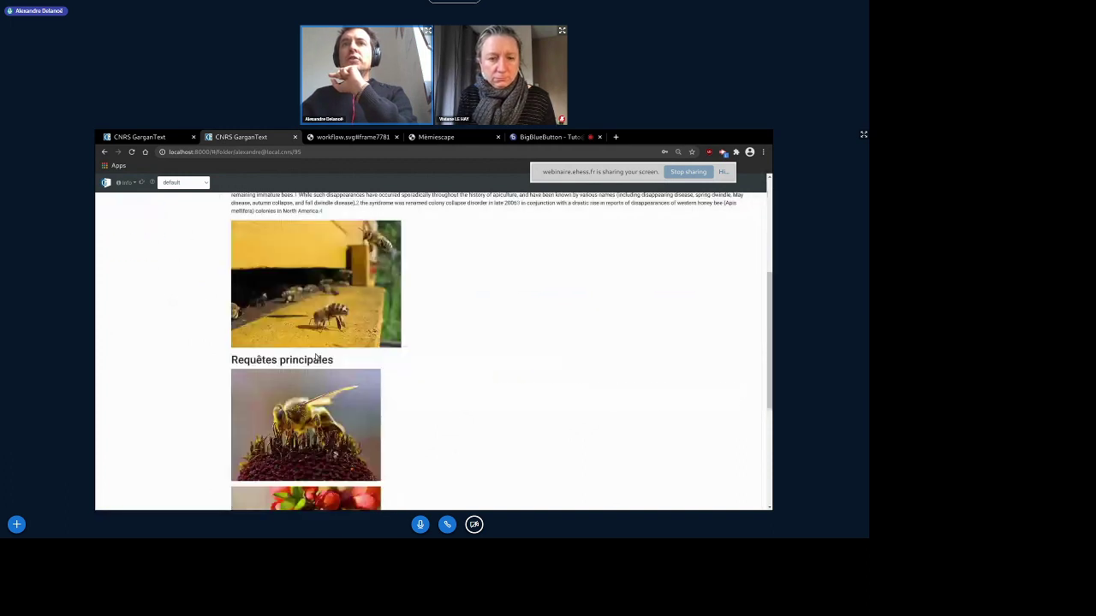
scroll(315, 357, "down", 1)
scroll(314, 354, "up", 4)
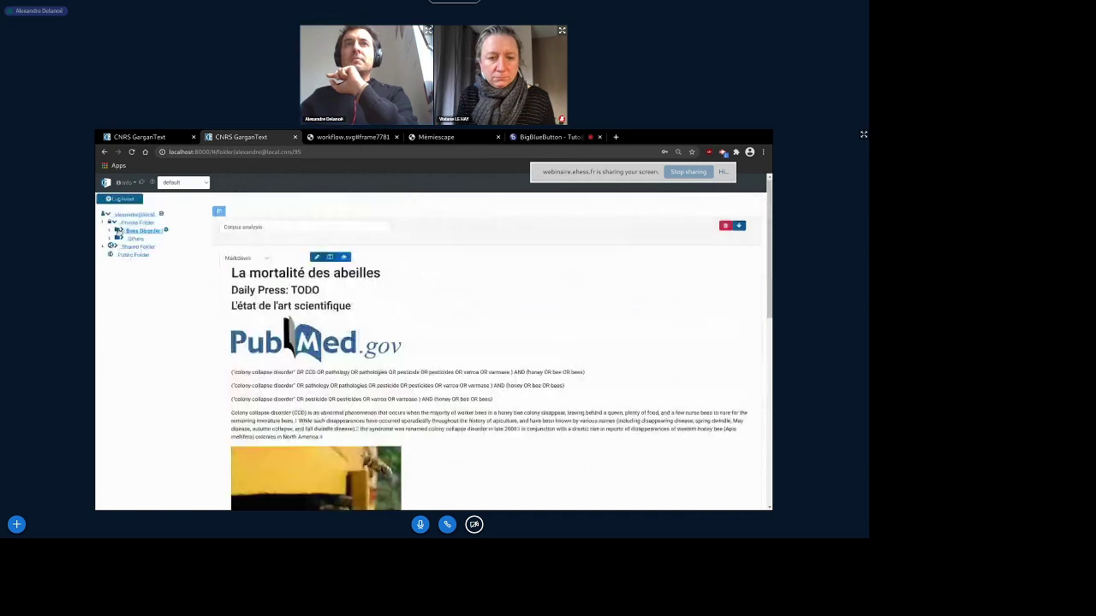
Open the Docs node of the PubMed - Genesis corpus and check the total number of documents
left_click(120, 230)
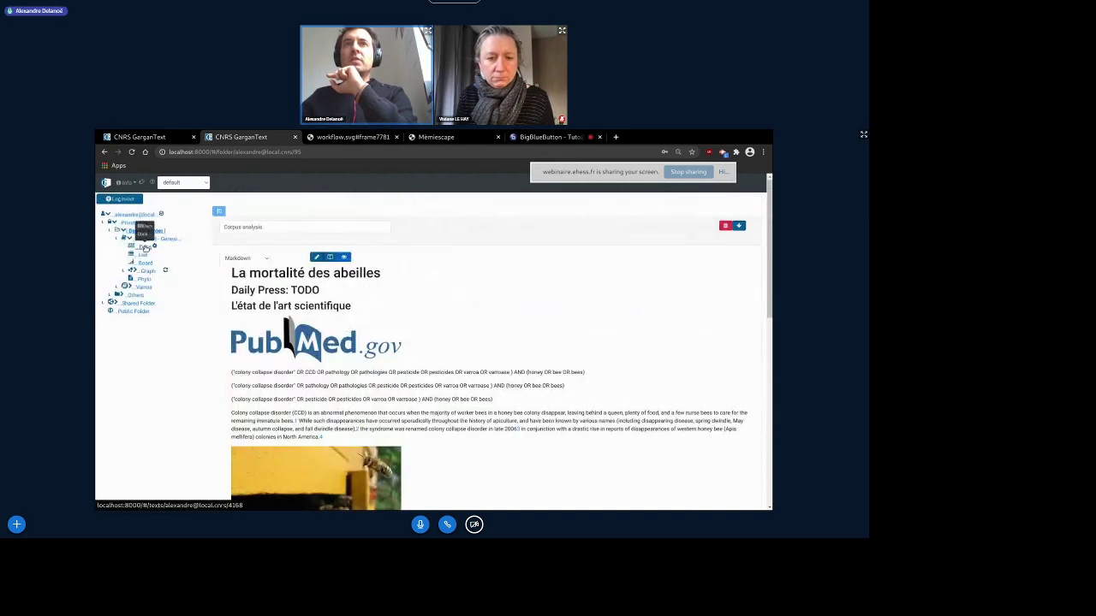
left_click(144, 246)
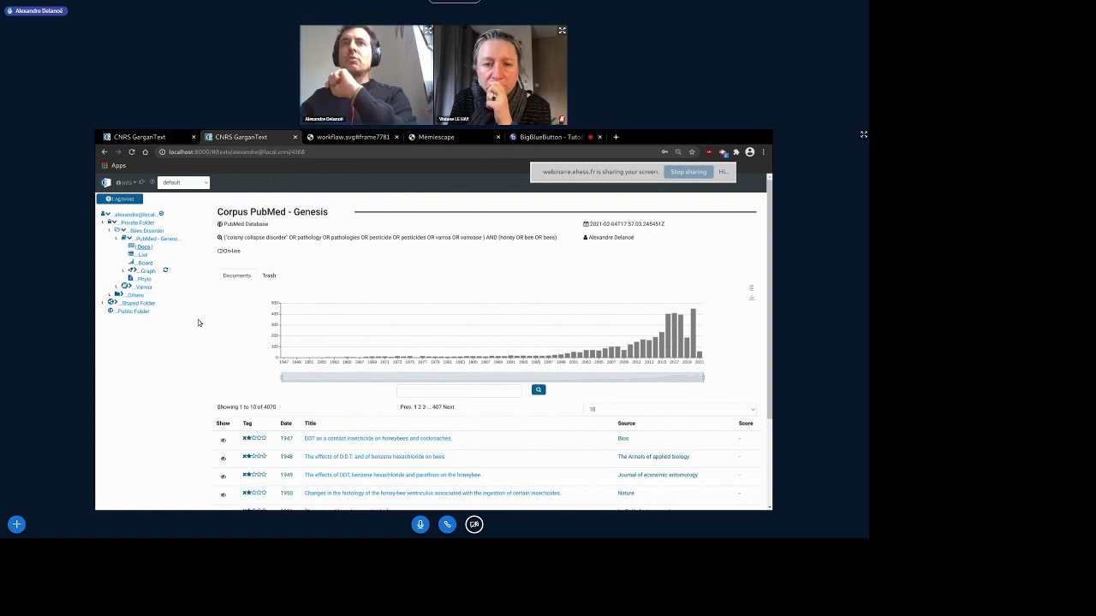
scroll(198, 319, "down", 2)
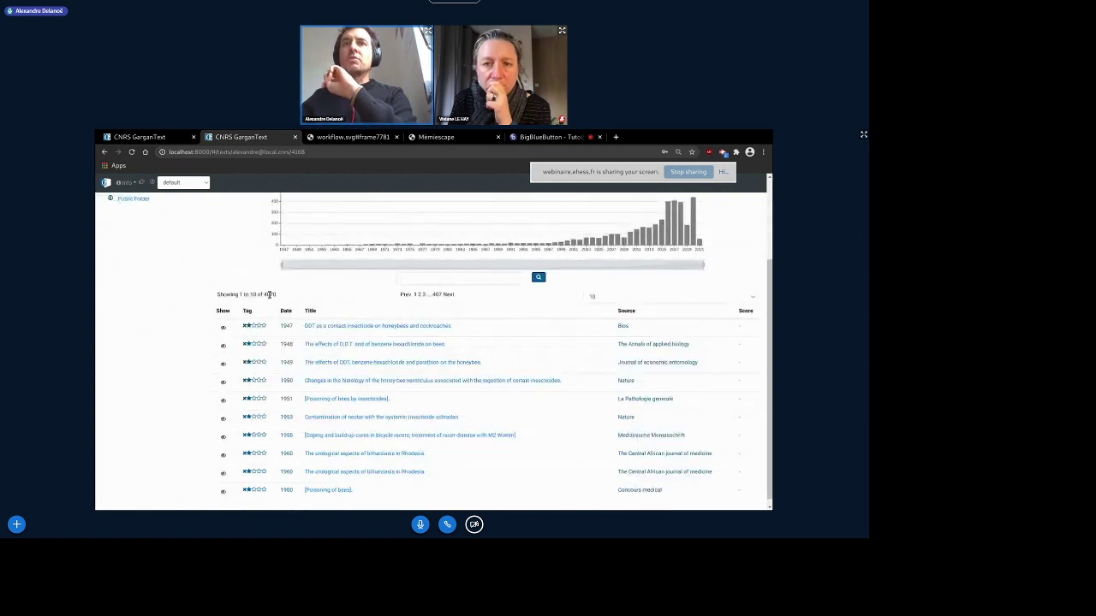
double_click(269, 295)
left_click(188, 326)
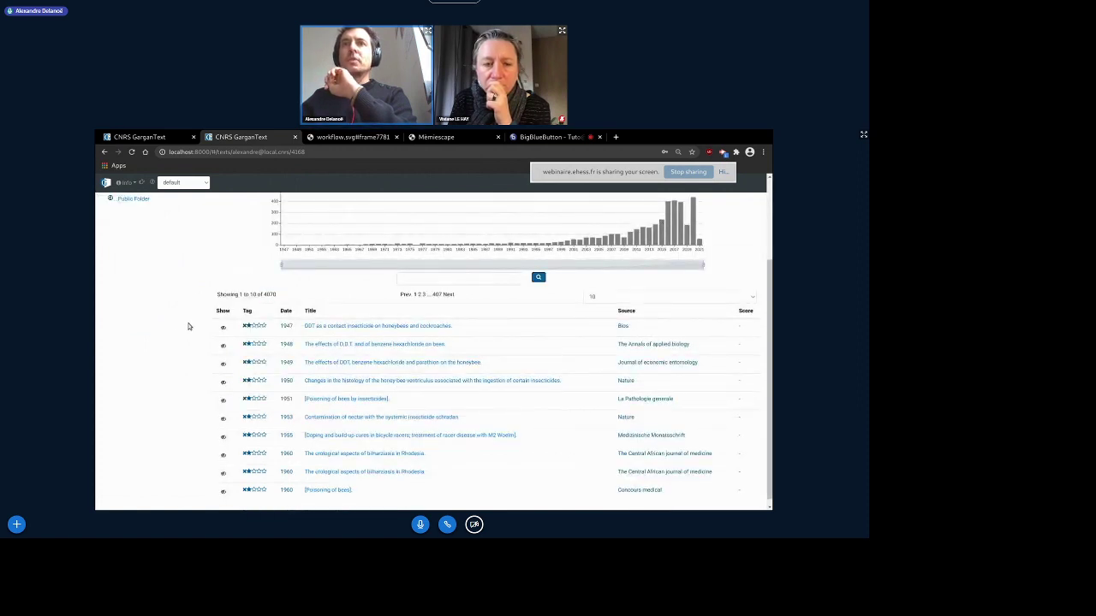
Sort the corpus documents by date in descending order and show the first document, on Lotmaria passim isolation
left_click(286, 311)
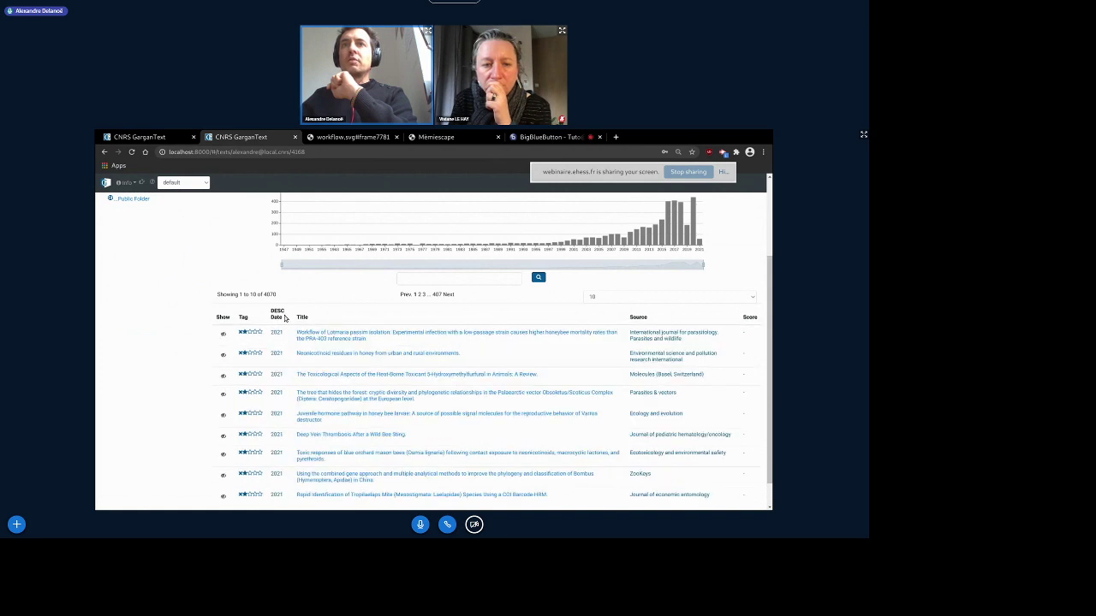
scroll(290, 359, "up", 2)
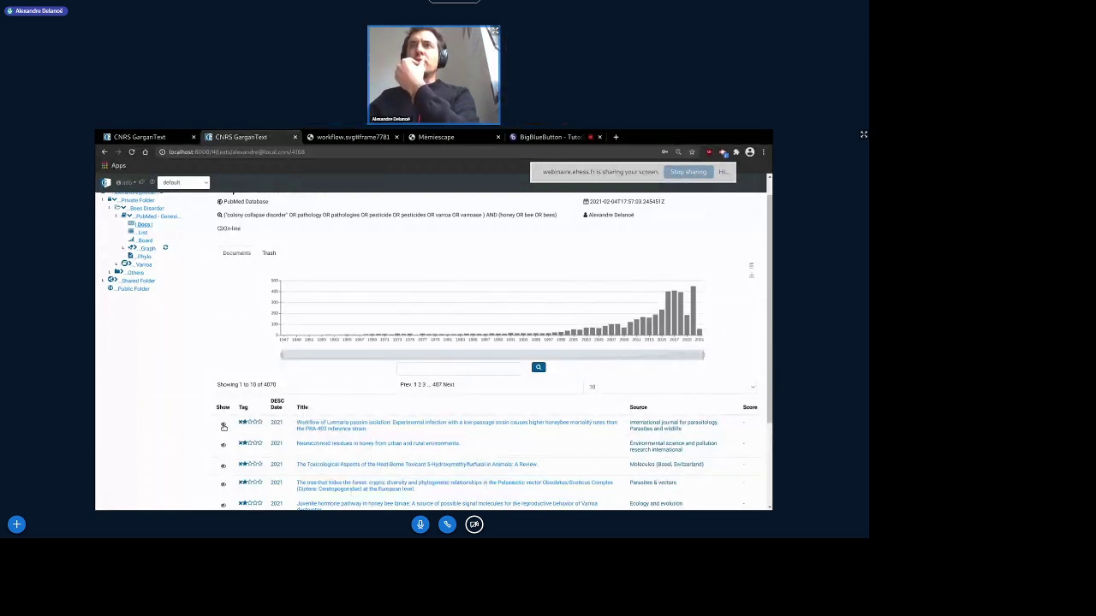
left_click(223, 425)
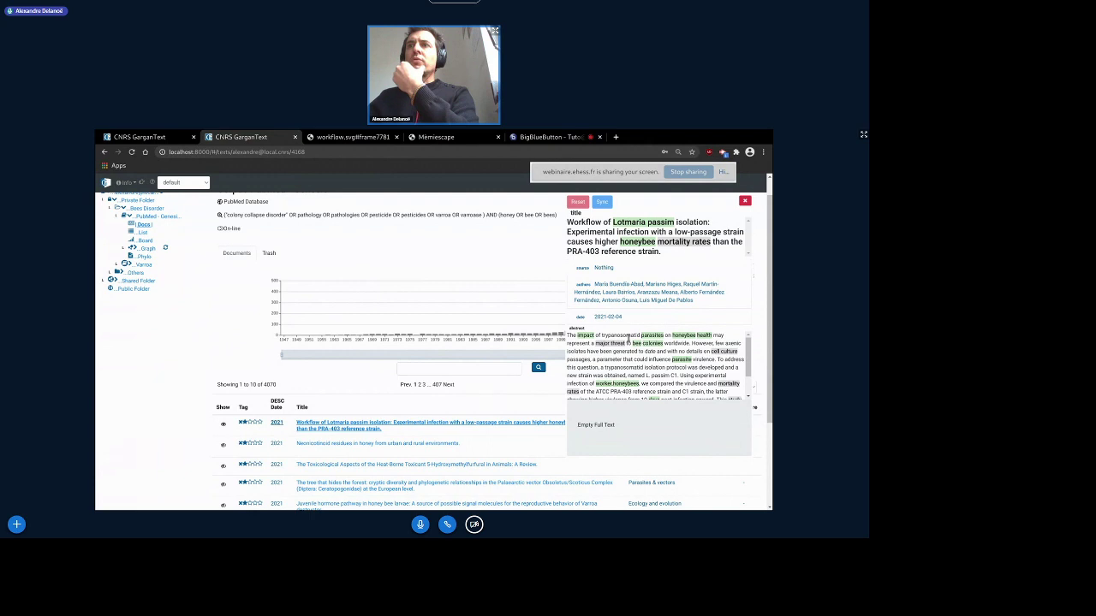
scroll(627, 341, "down", 1)
scroll(630, 336, "up", 1)
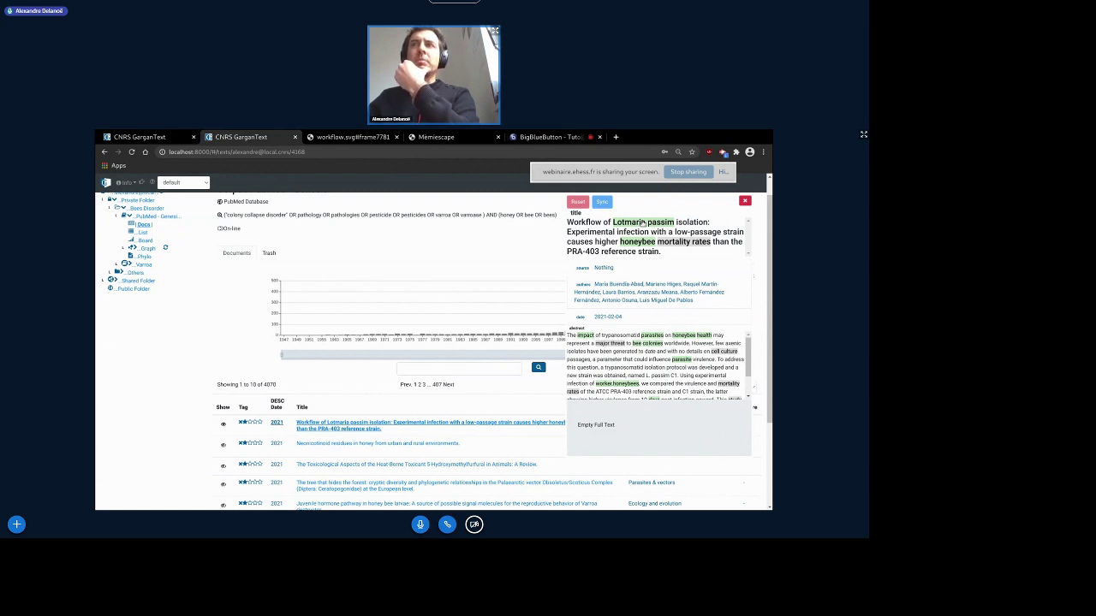
Change the terms "mortality rates" and "cell culture" to the Map List in the open document and sync the changes
left_click(683, 243)
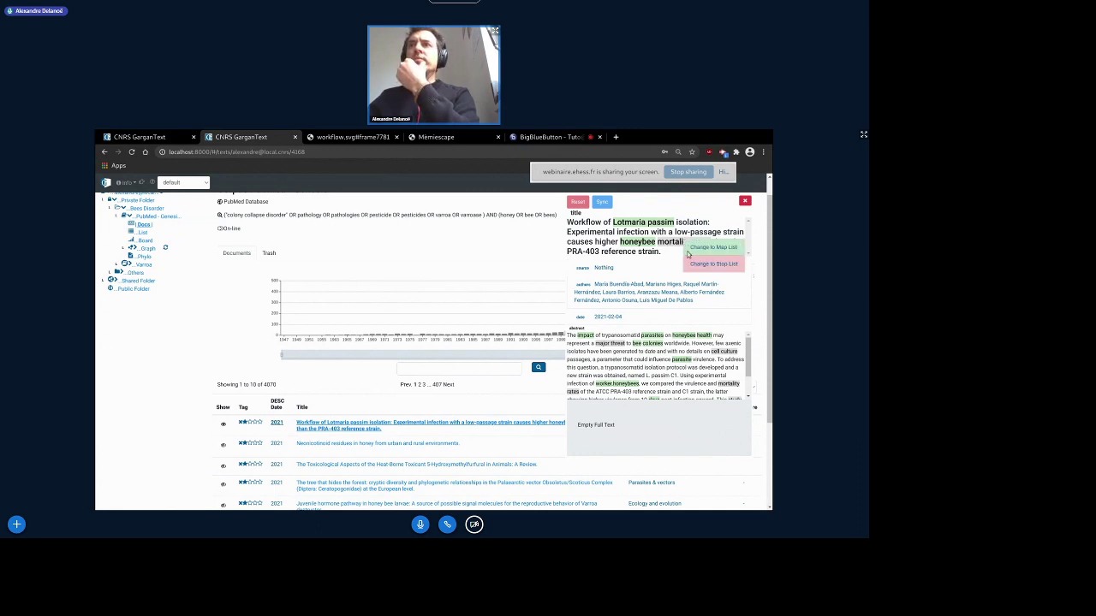
left_click(693, 248)
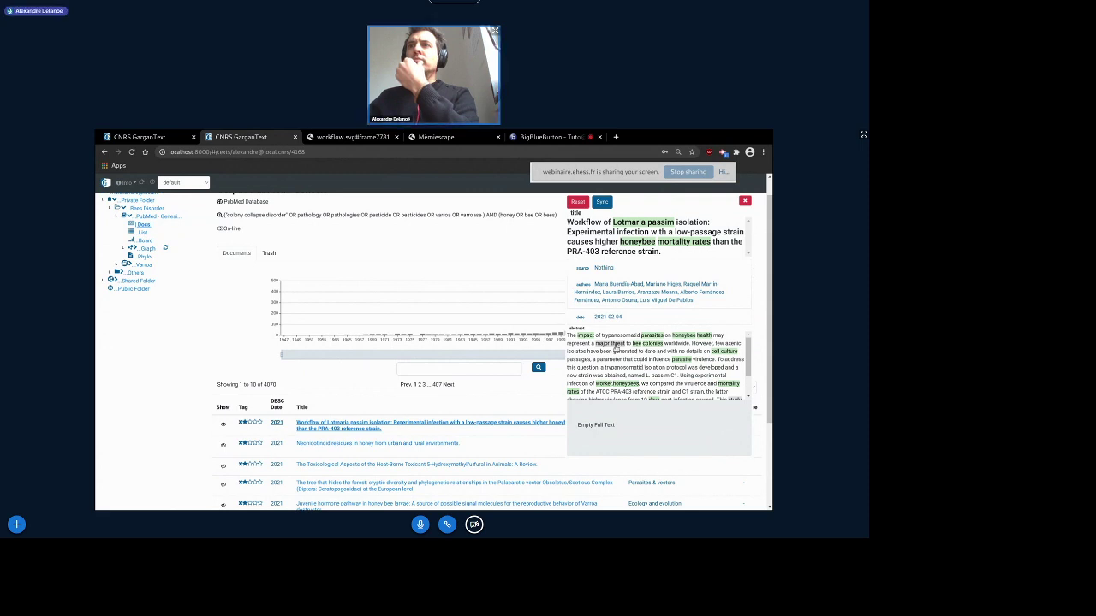
left_click(603, 204)
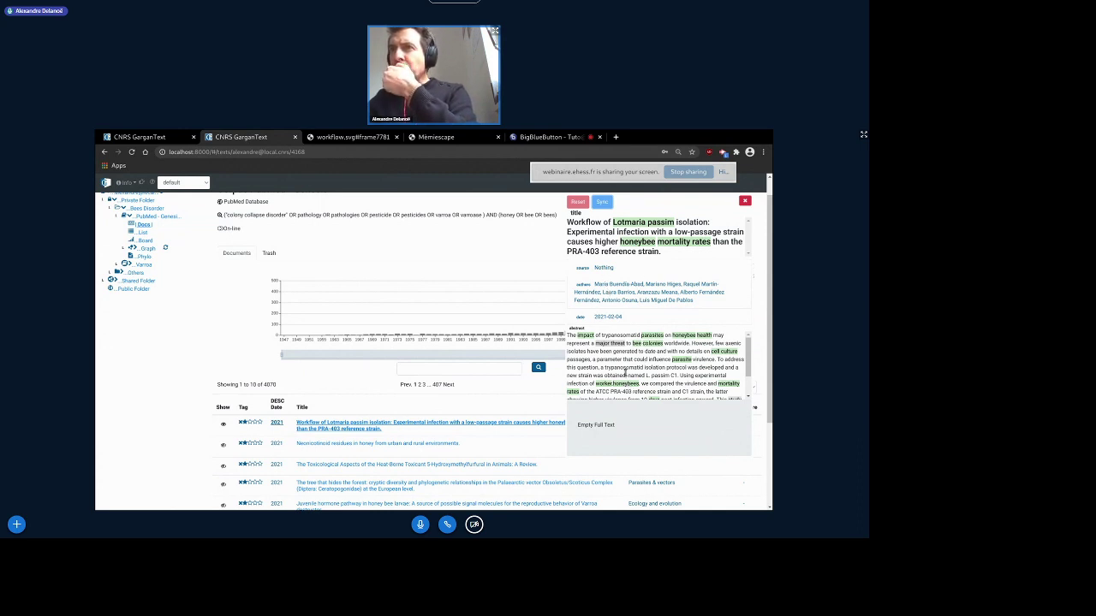
Add "trypanosomatid isolation protocol" from the abstract as a new map term and sync the change
left_click_drag(605, 367, 688, 367)
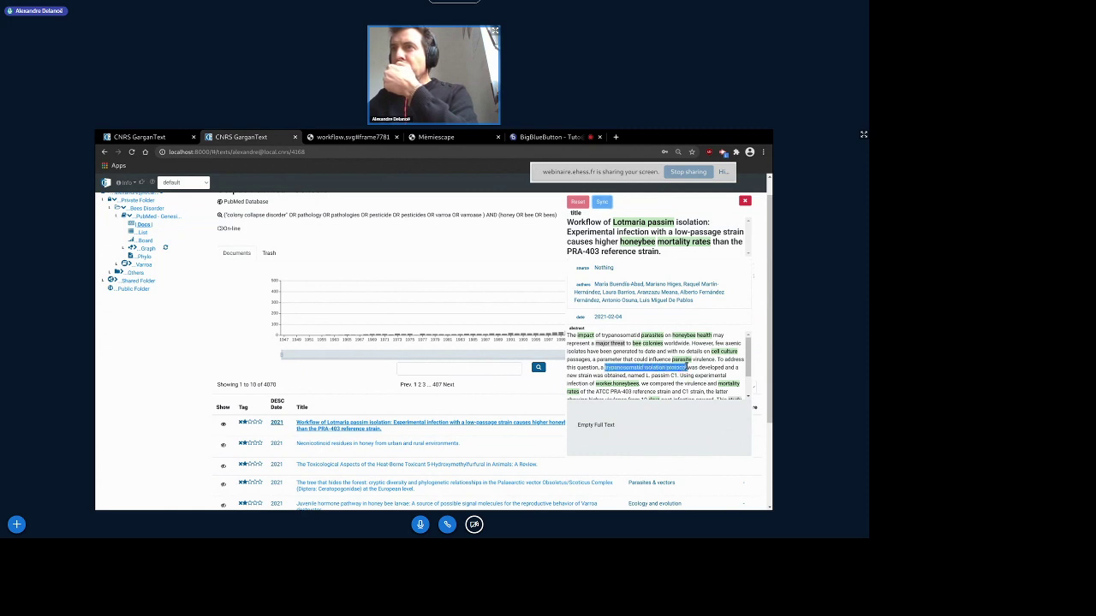
left_click(700, 379)
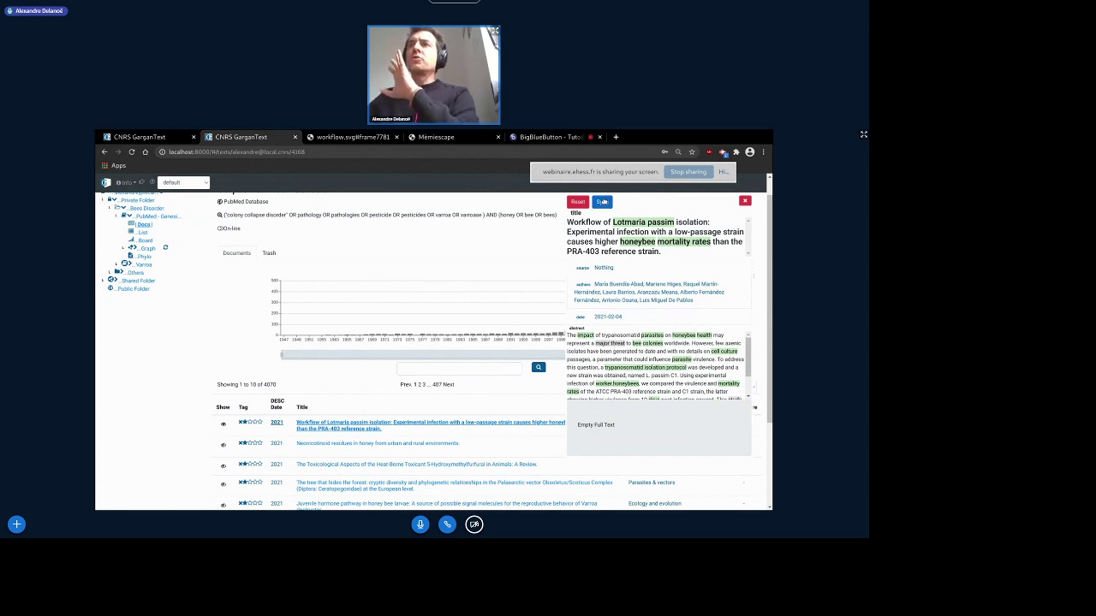
left_click(602, 202)
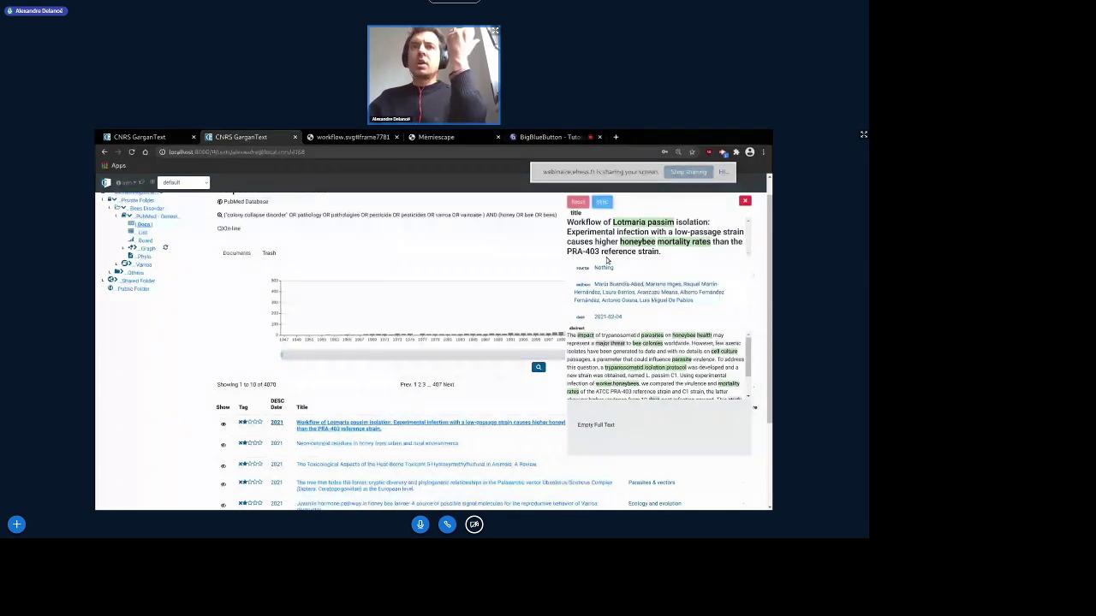
Show the document "Neonicotinoid residues in honey from urban and rural environments" and read through its abstract
scroll(180, 416, "down", 3)
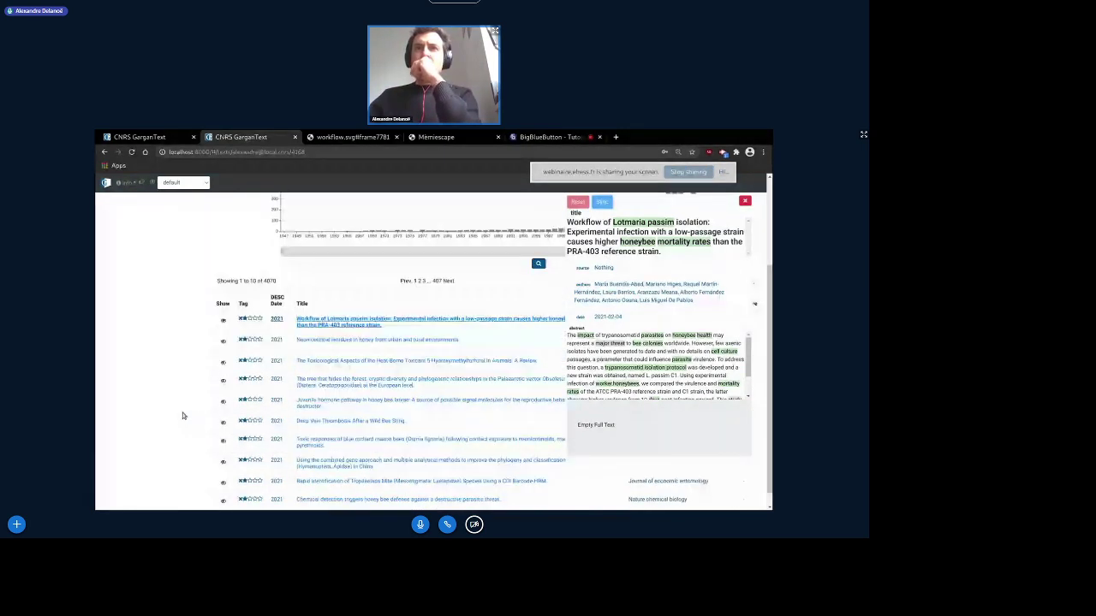
left_click(223, 328)
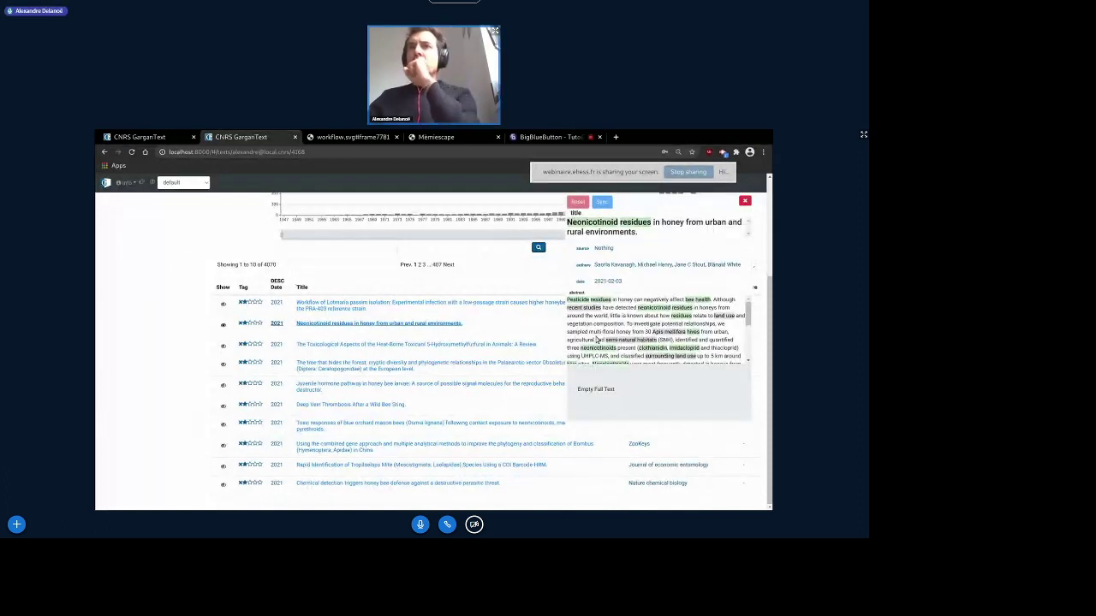
scroll(597, 340, "down", 2)
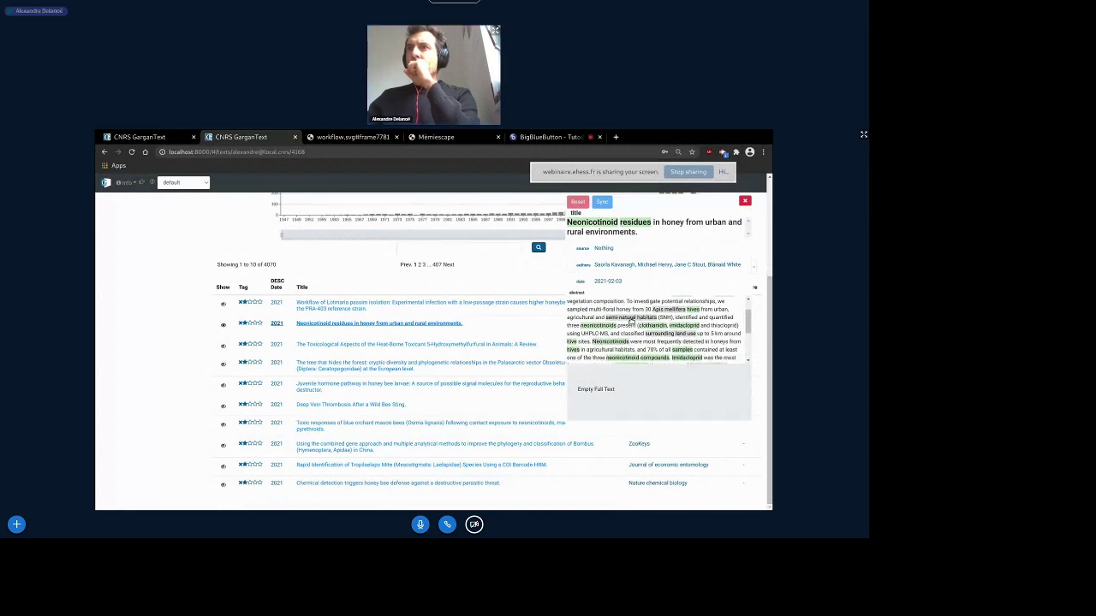
Close the open document and move "The tree that hides the forest: cryptic diversity and phylogenetic relationships…" to the trash
left_click(663, 310)
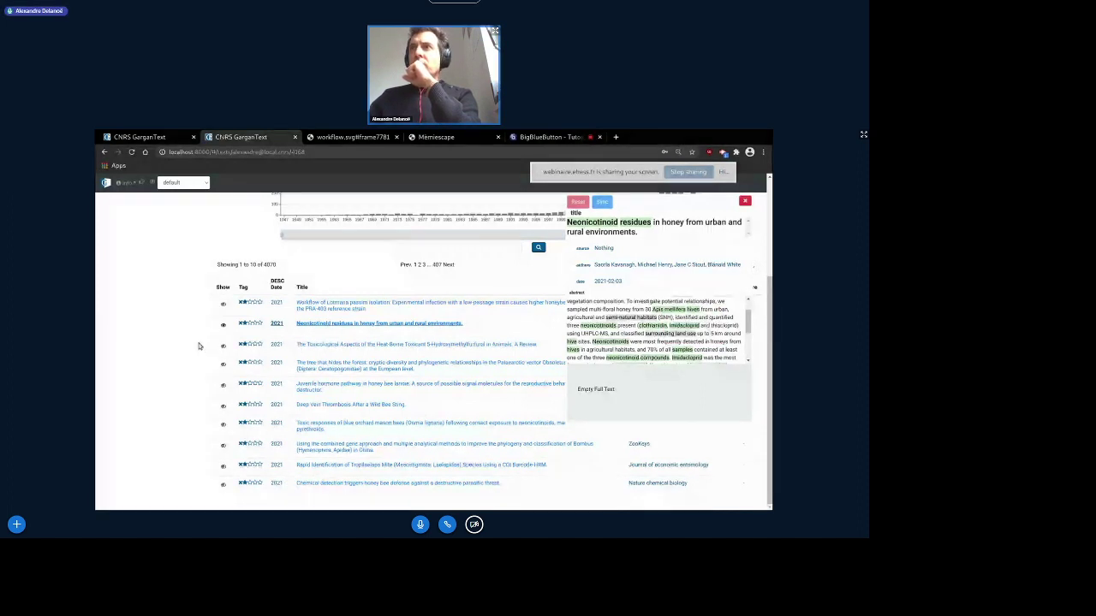
key("Escape")
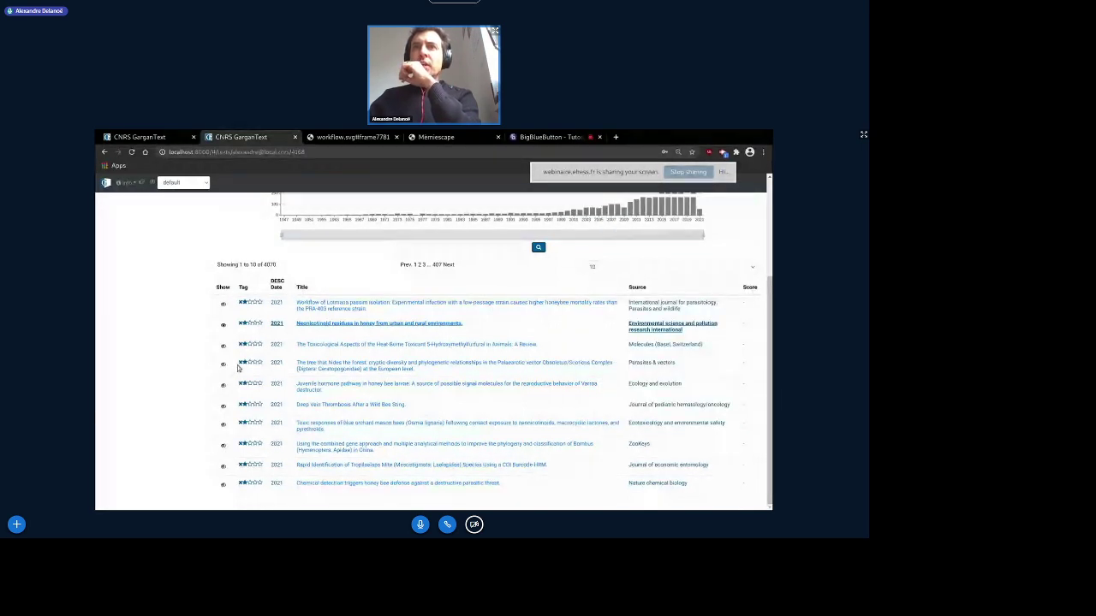
left_click(241, 363)
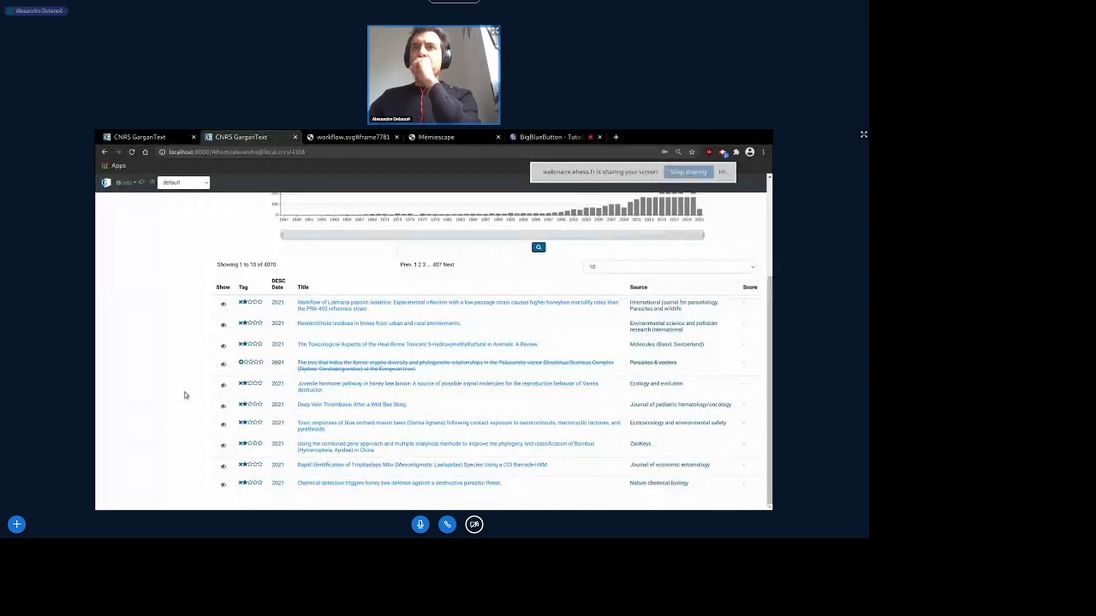
Review the corpus trash, restore the 2021 document "Chronic inflammation involves CCL11 and IL-13…", and return to the document list
scroll(162, 368, "up", 2)
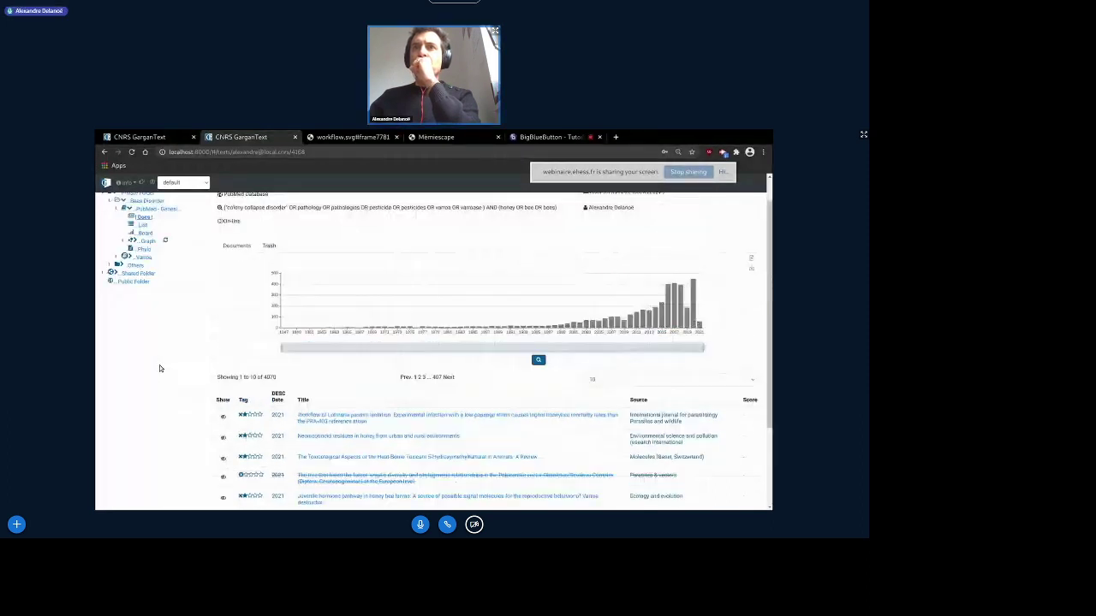
left_click(269, 246)
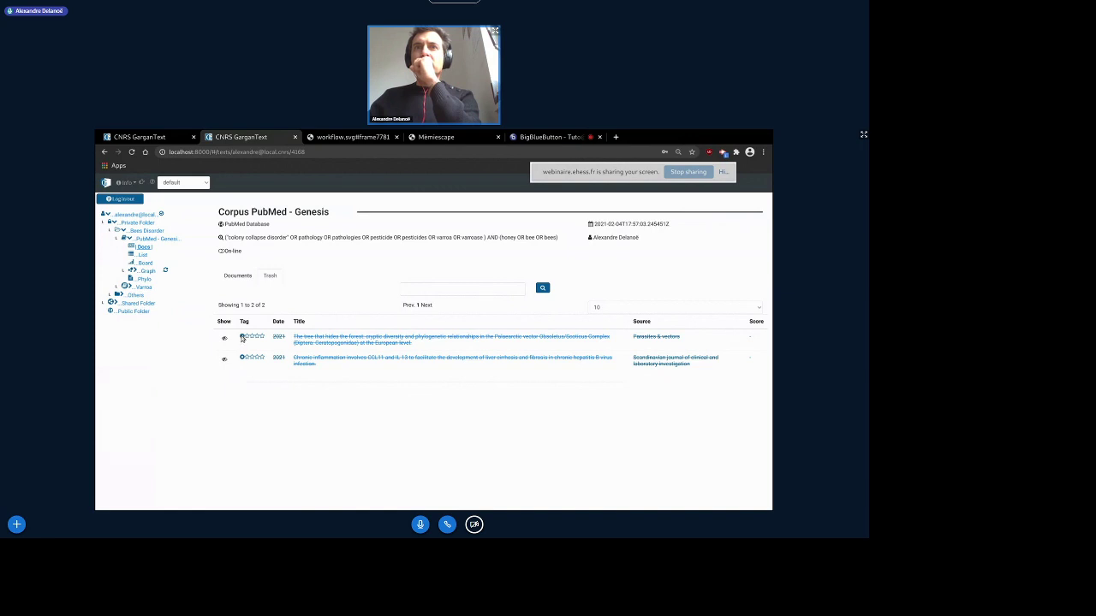
left_click(238, 275)
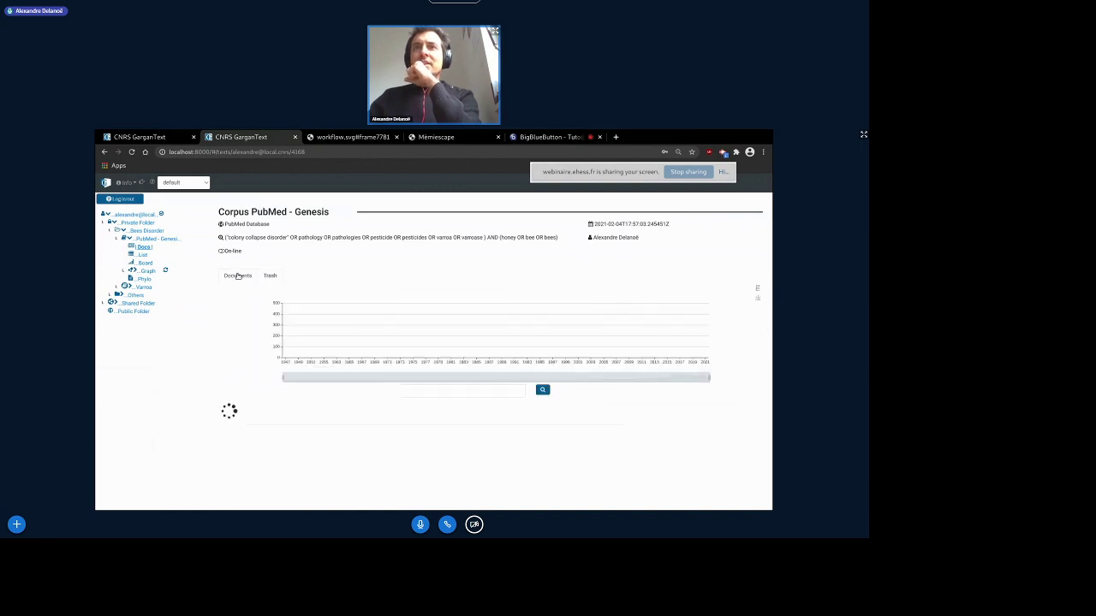
left_click(269, 276)
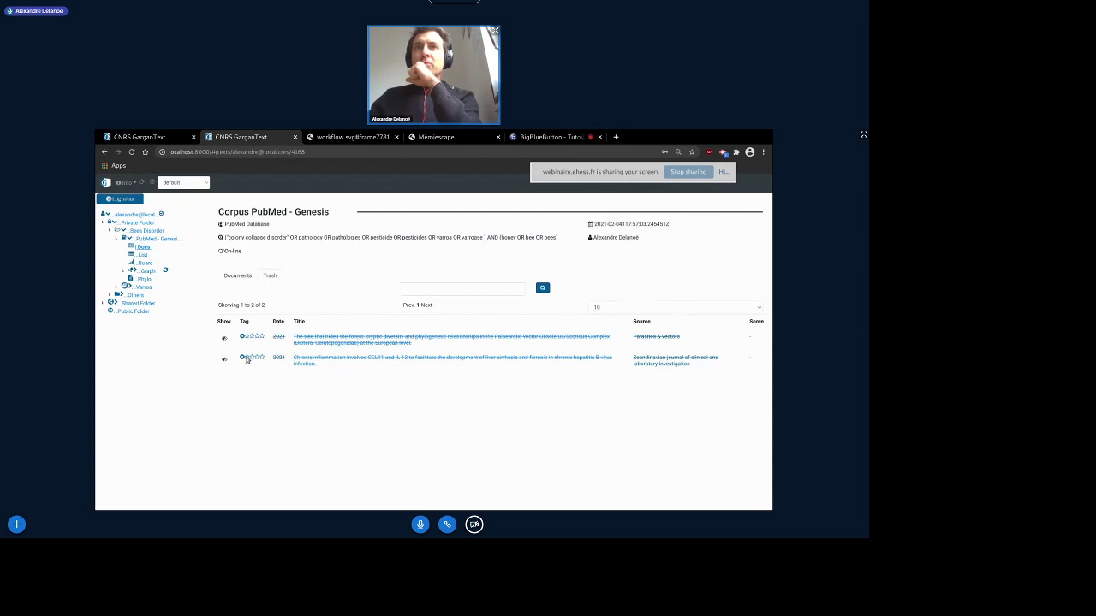
left_click(242, 280)
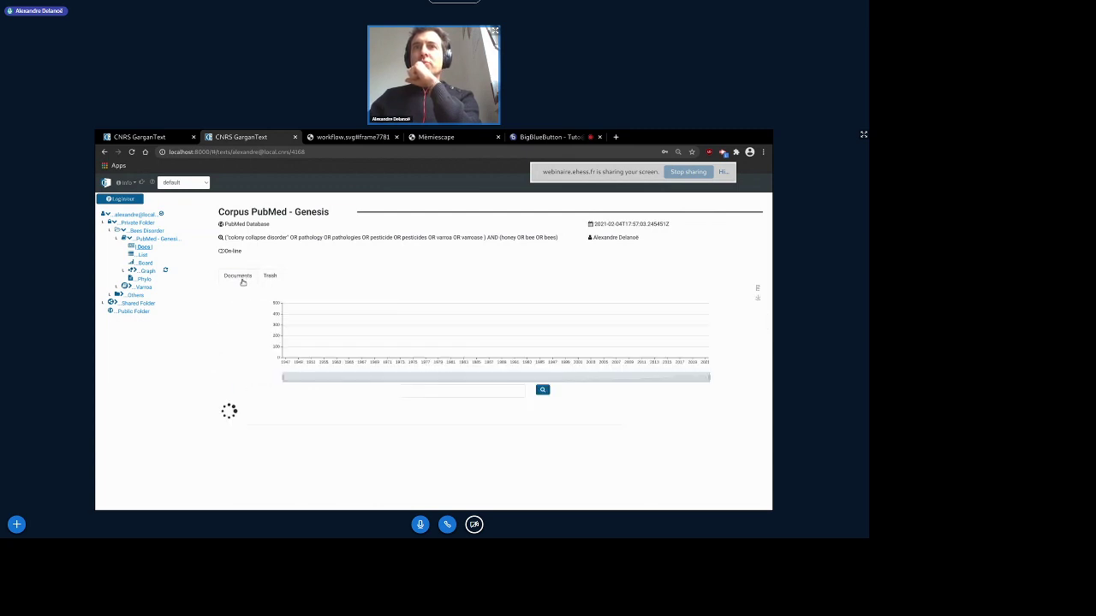
Search the corpus documents for "pesticides"
scroll(200, 404, "down", 3)
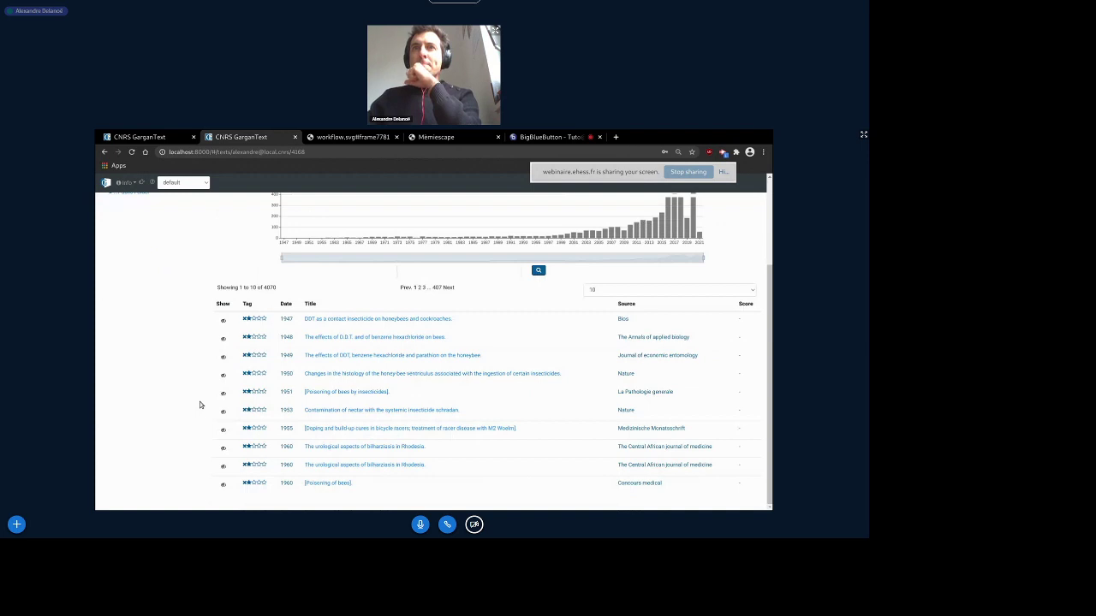
scroll(200, 404, "up", 3)
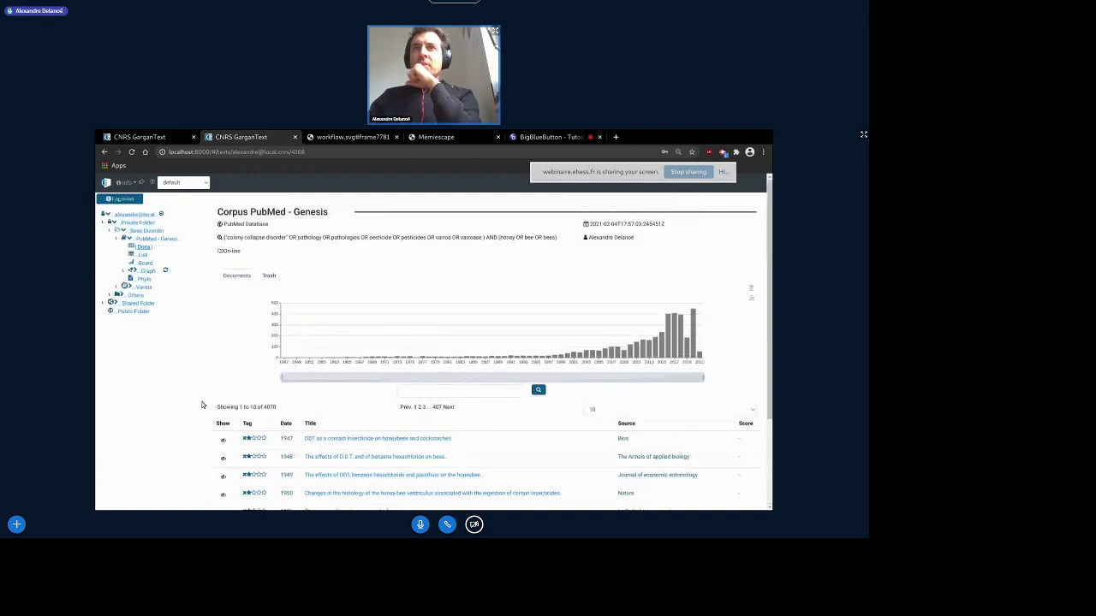
scroll(210, 364, "down", 1)
left_click(440, 303)
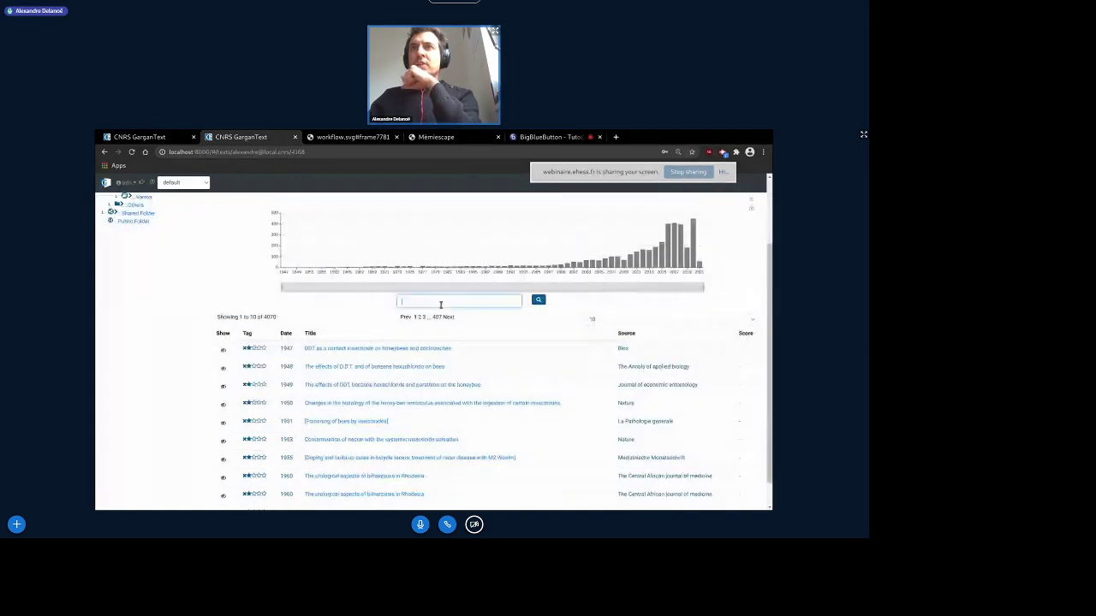
type("pesticides")
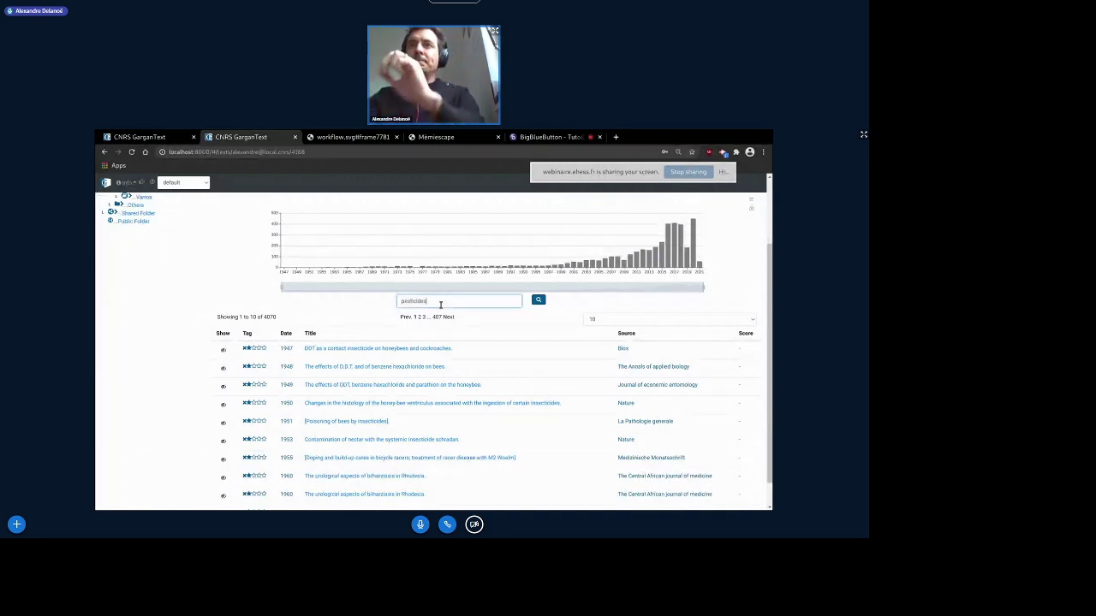
key("Return")
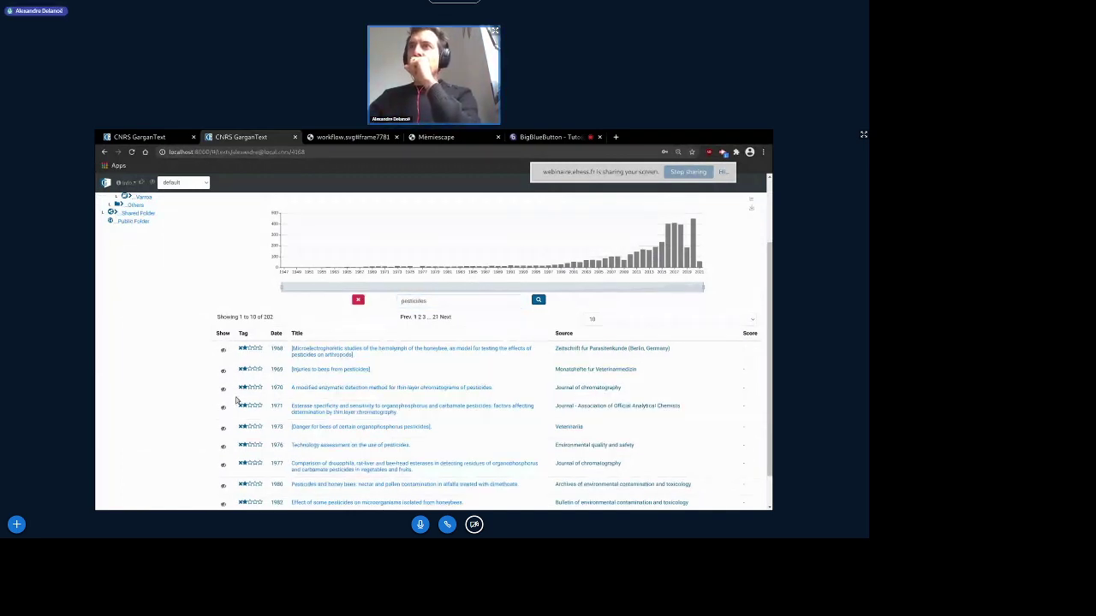
Show the 1968 document on microelectrophoretic studies, change its title term "studies" to the Stop List, and close the document
left_click(224, 351)
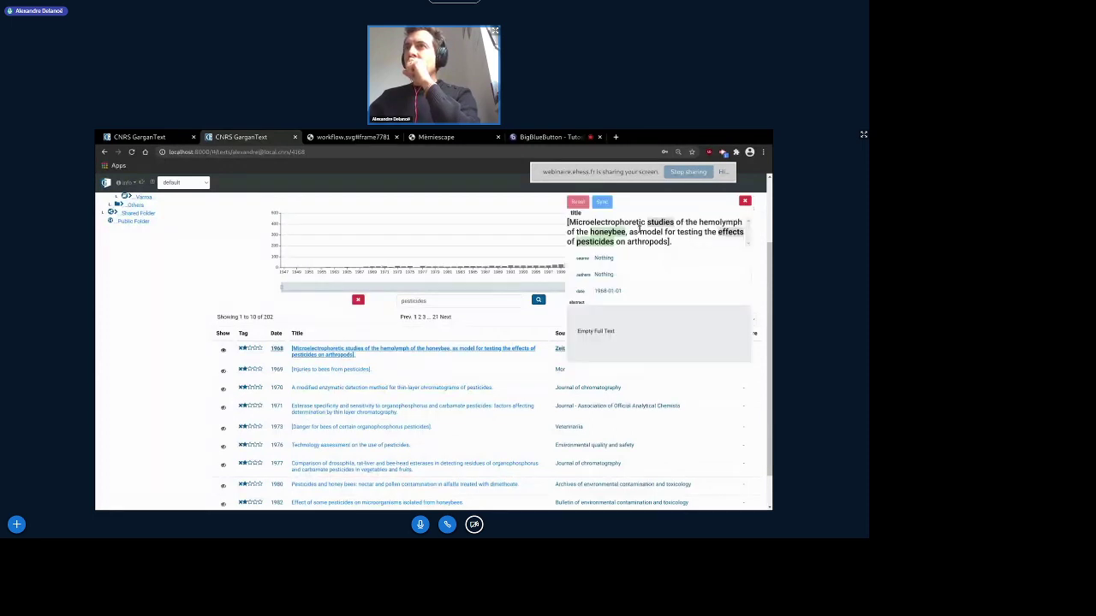
left_click(667, 224)
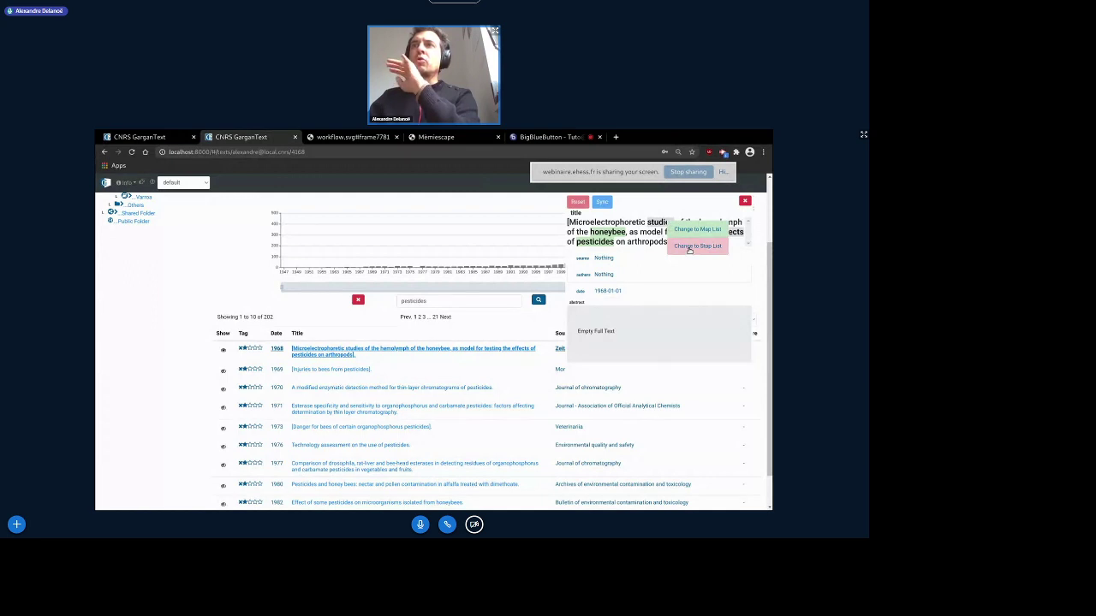
left_click(690, 247)
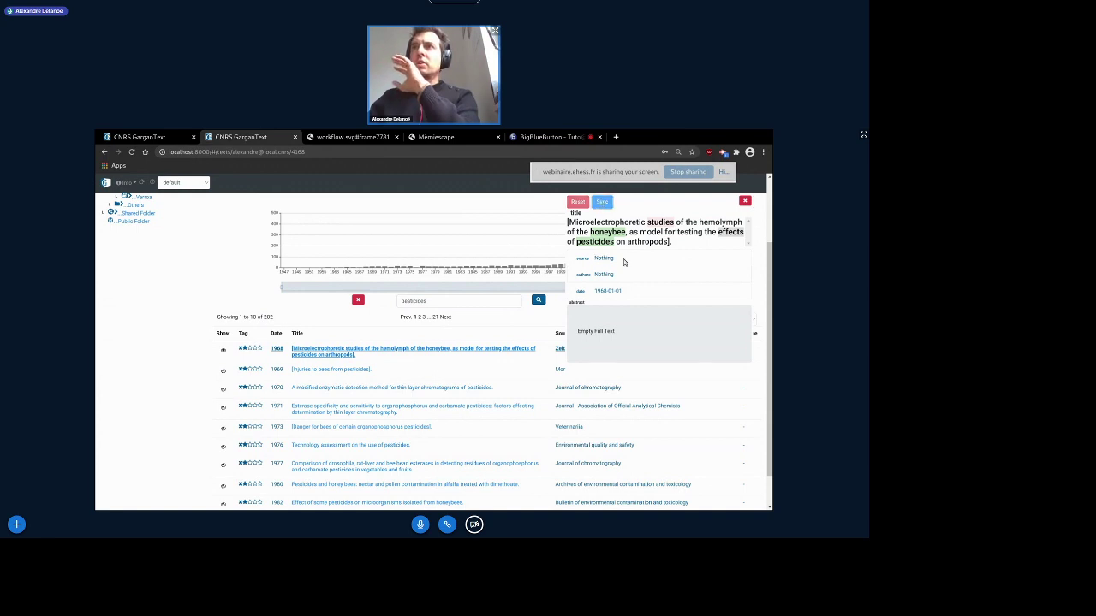
left_click(744, 201)
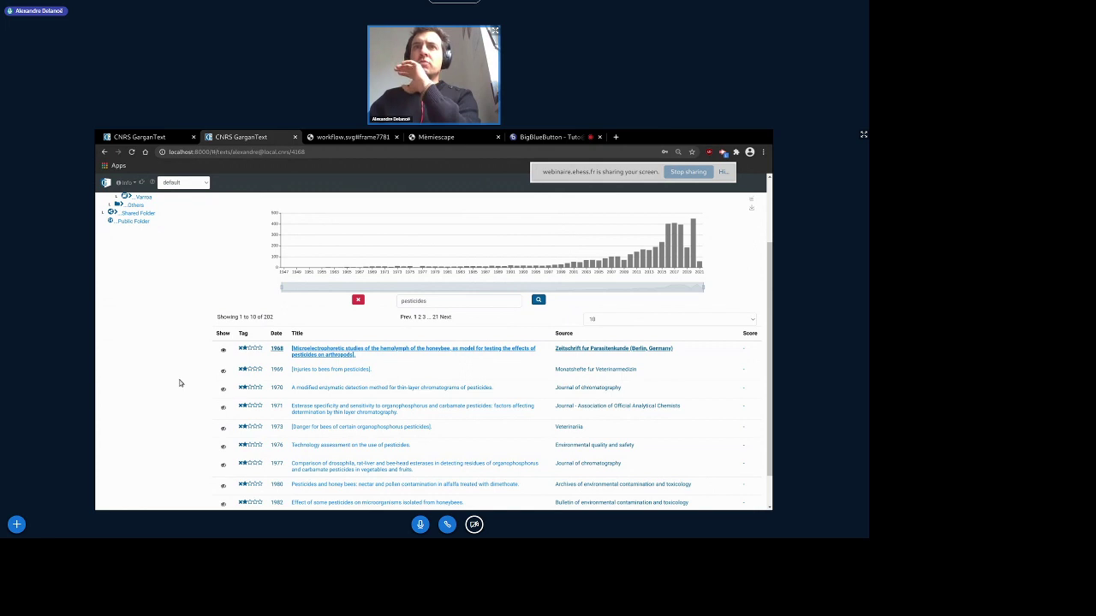
Check the documents remaining in the corpus trash, and go back to the full document list
scroll(180, 383, "up", 2)
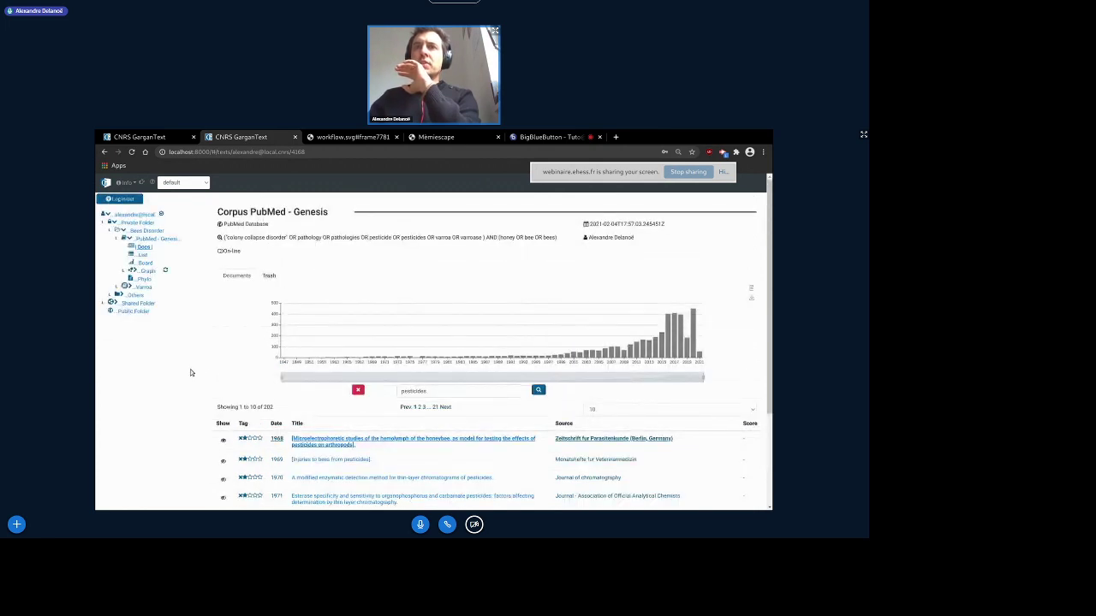
scroll(190, 370, "down", 2)
scroll(198, 371, "up", 2)
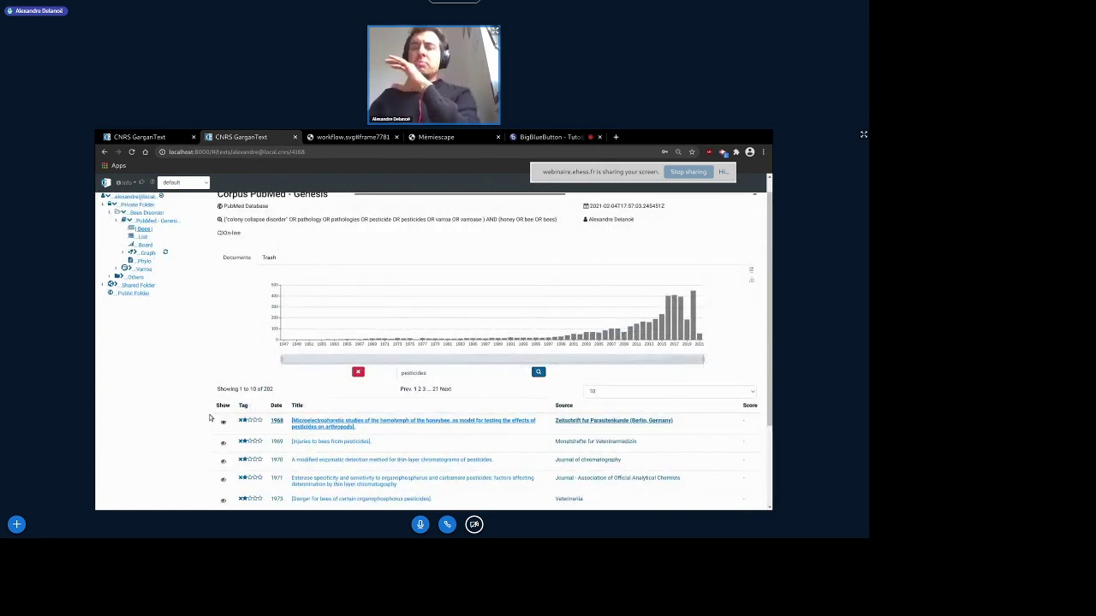
left_click(269, 257)
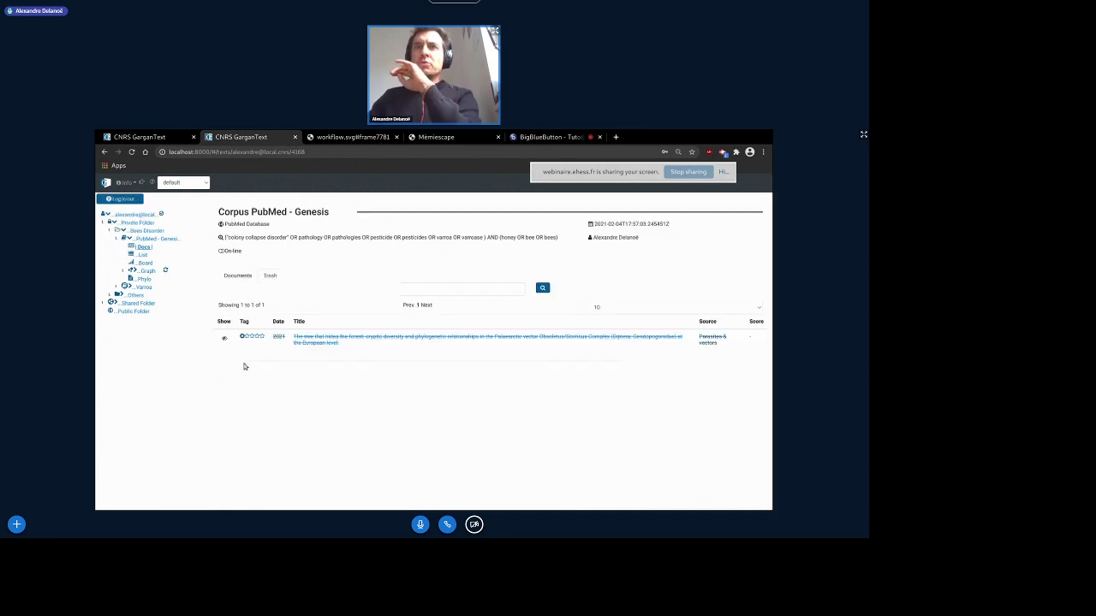
left_click(246, 277)
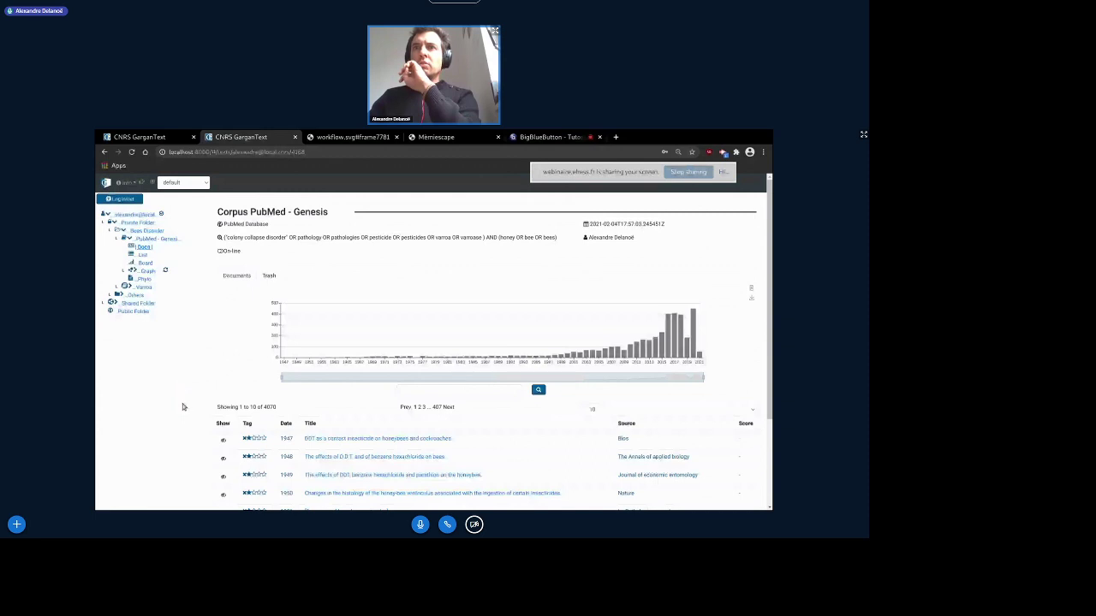
Rate "DDT as a contact insecticide on honeybees and cockroaches" two stars and the 1948 D.D.T. and benzene hexachloride document three stars
scroll(183, 403, "down", 2)
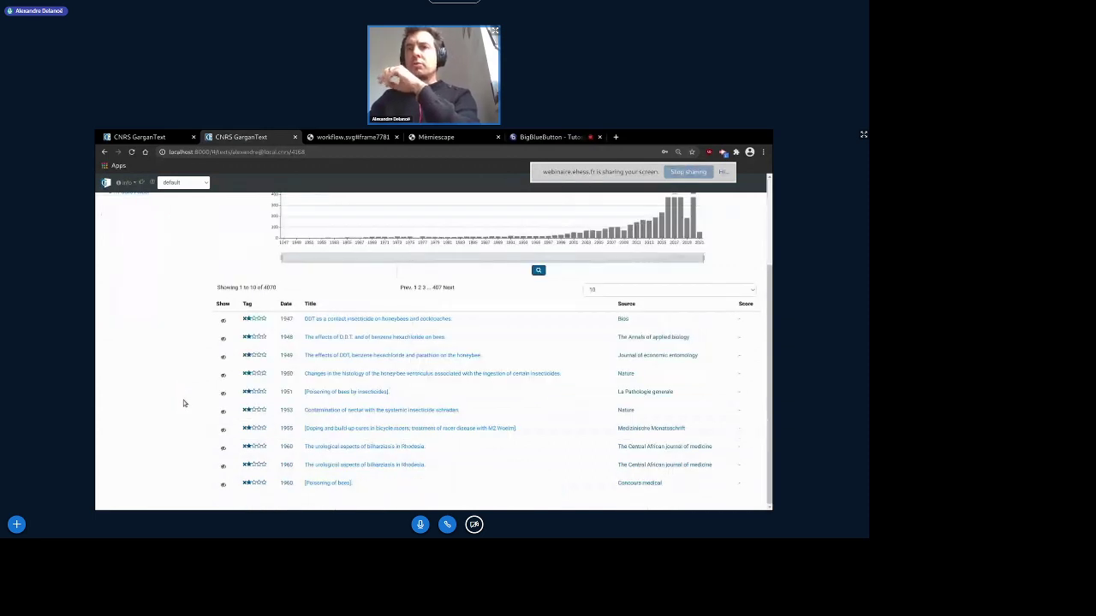
scroll(308, 411, "up", 1)
scroll(307, 422, "down", 1)
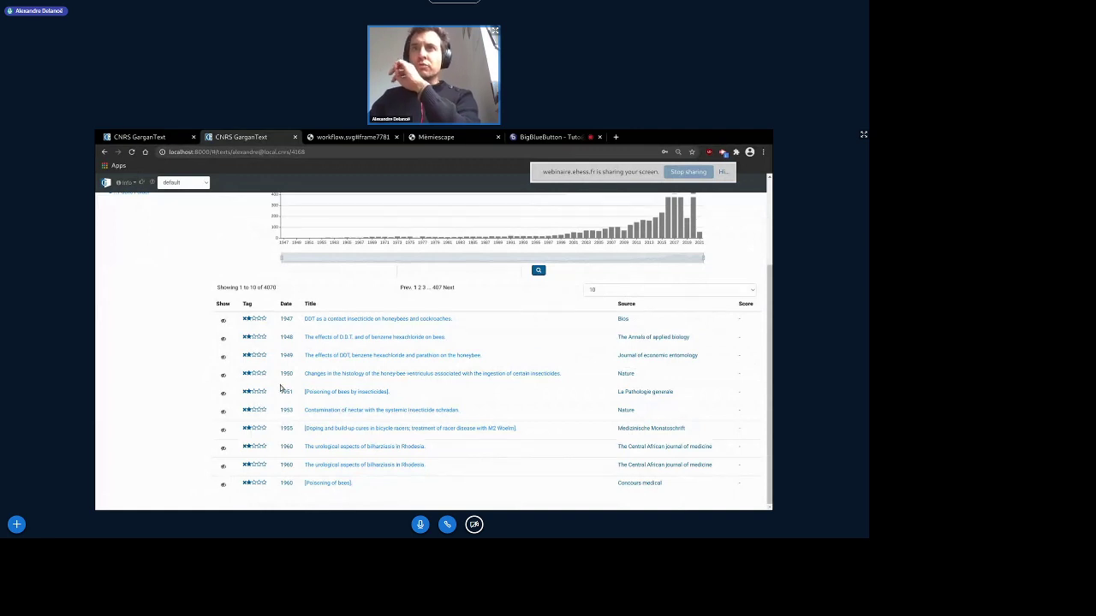
scroll(280, 389, "up", 1)
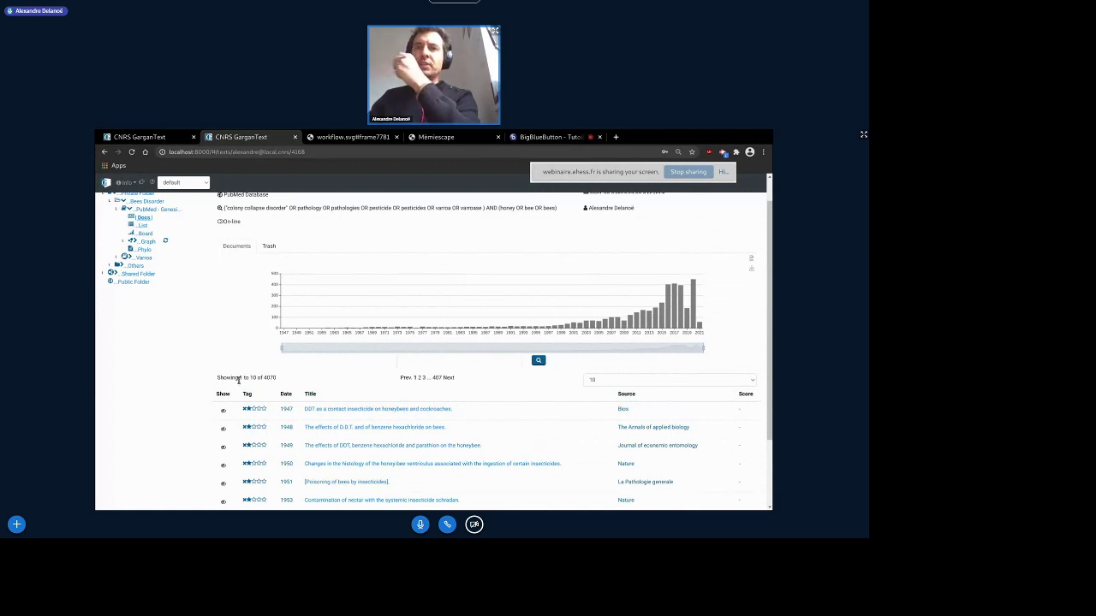
scroll(239, 382, "down", 1)
scroll(240, 384, "up", 1)
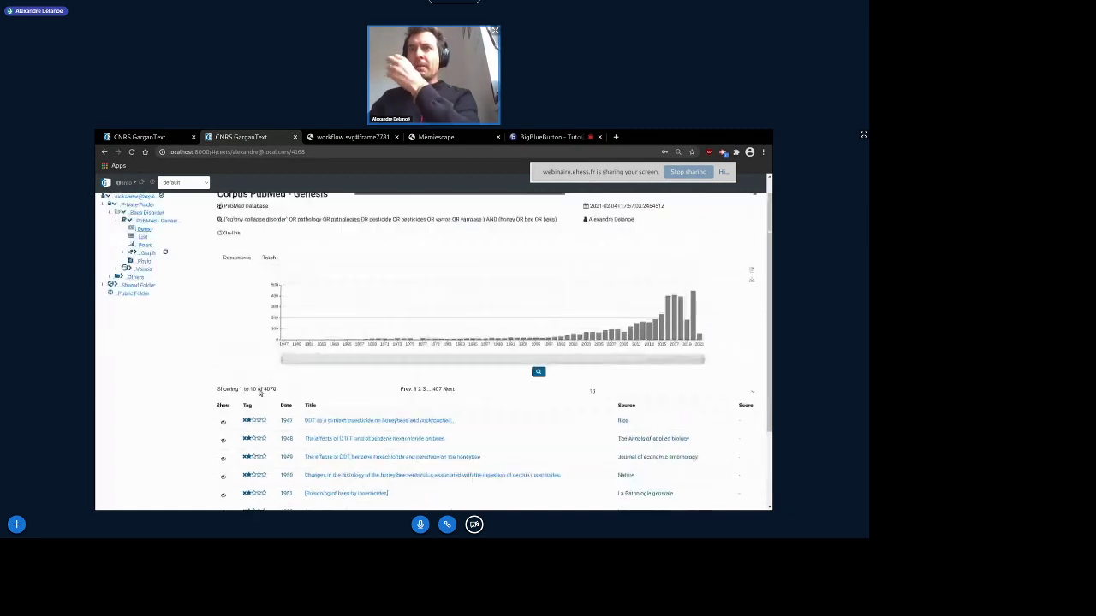
scroll(261, 392, "down", 1)
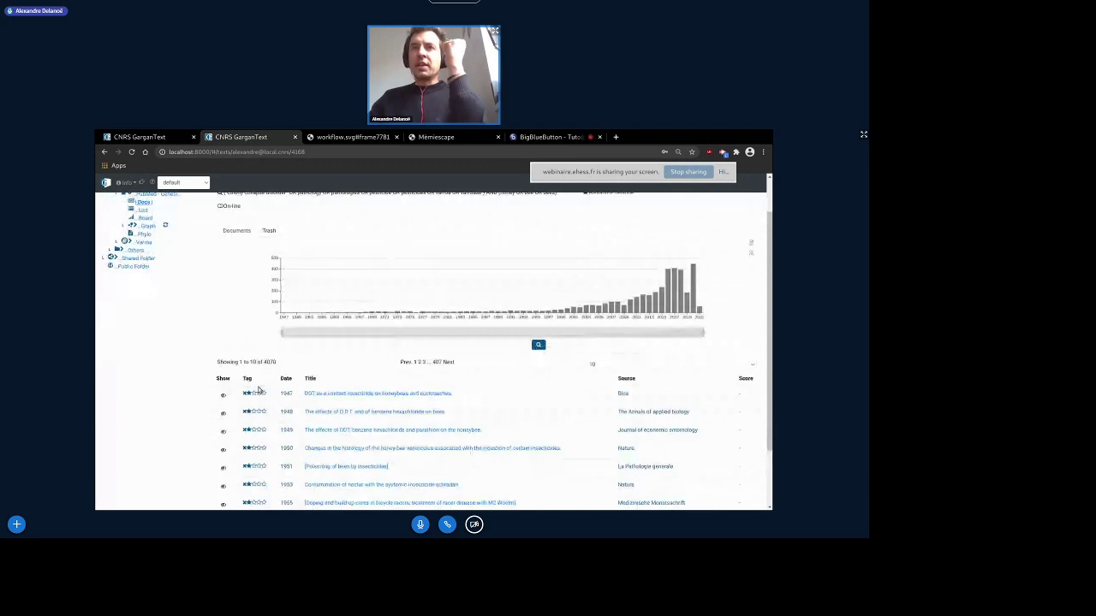
scroll(257, 387, "up", 1)
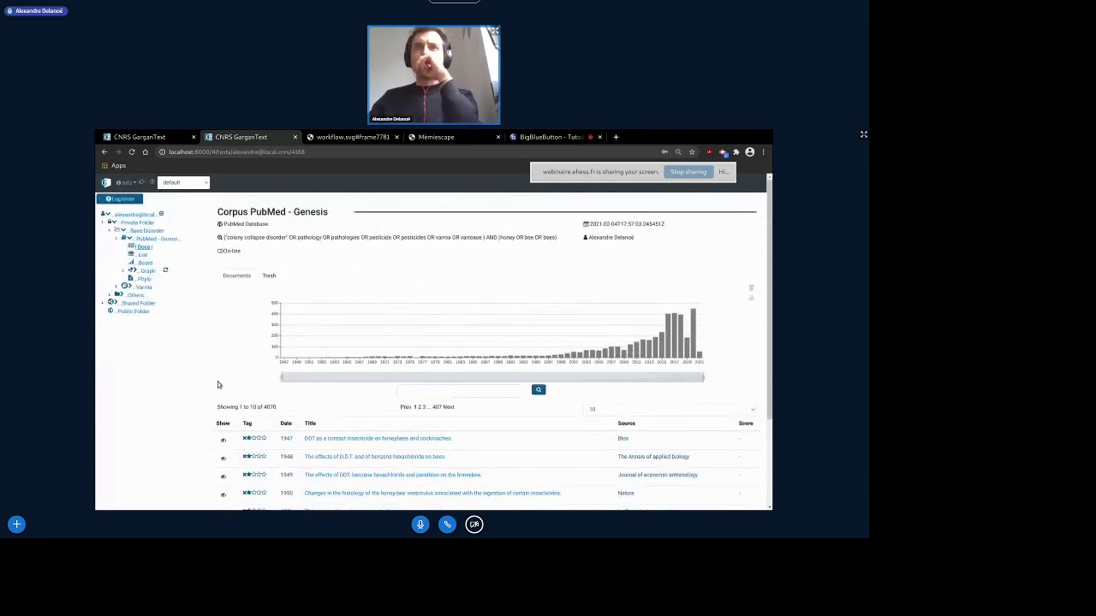
scroll(245, 420, "down", 2)
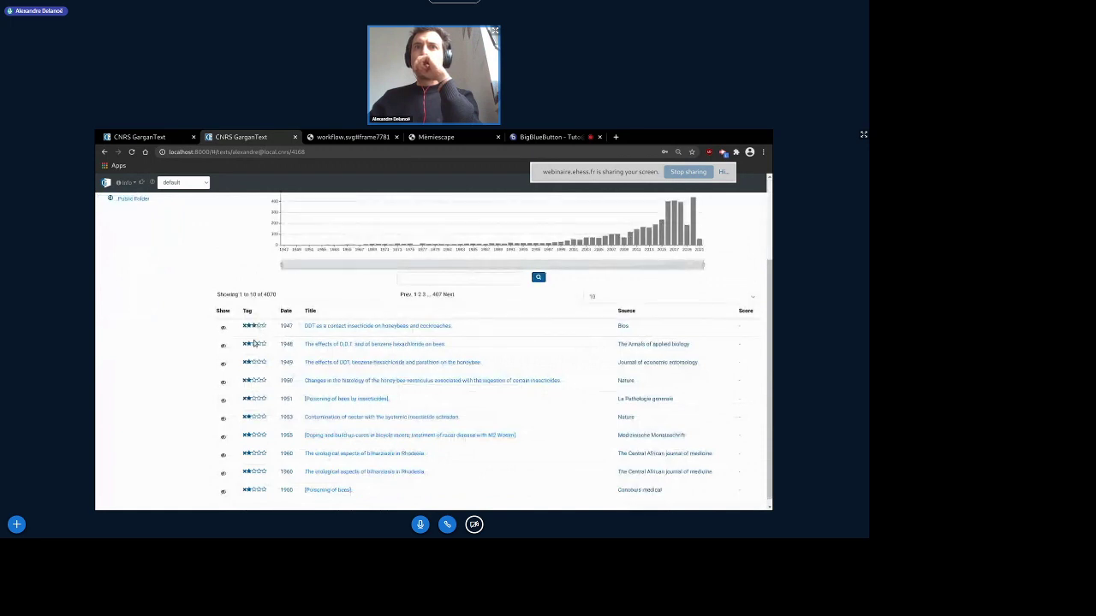
left_click(260, 344)
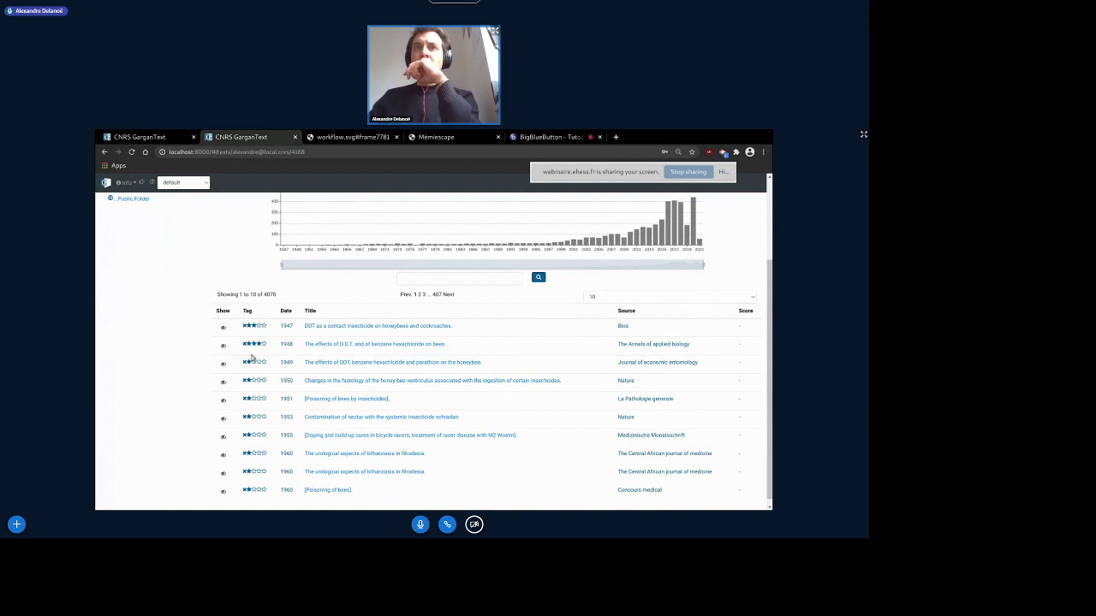
Open the List node of the PubMed - Genesis corpus and look through its extracted map terms
scroll(206, 348, "up", 3)
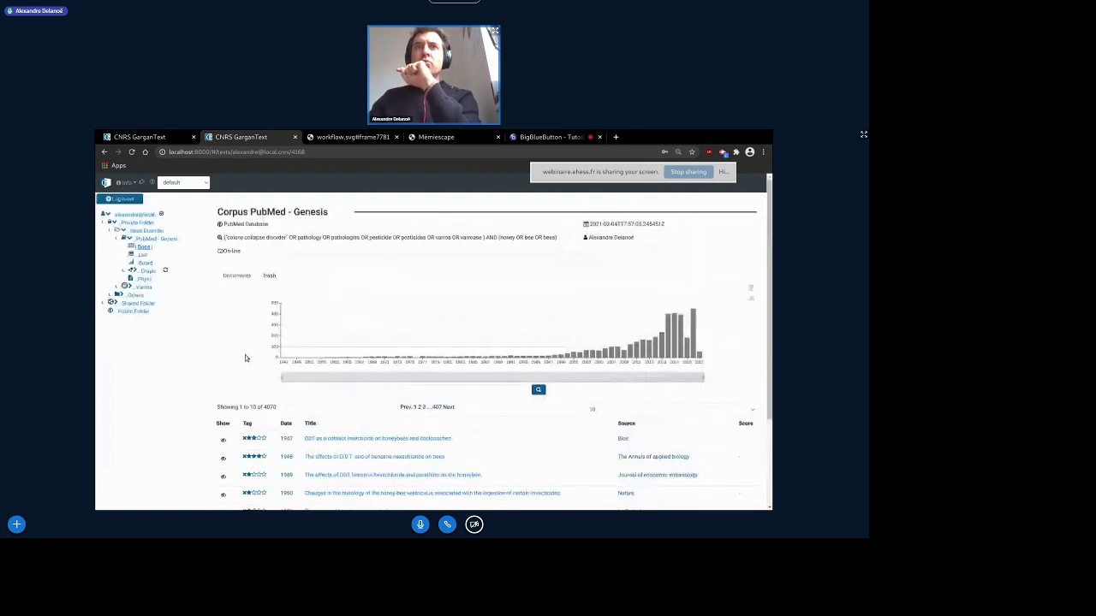
left_click(143, 255)
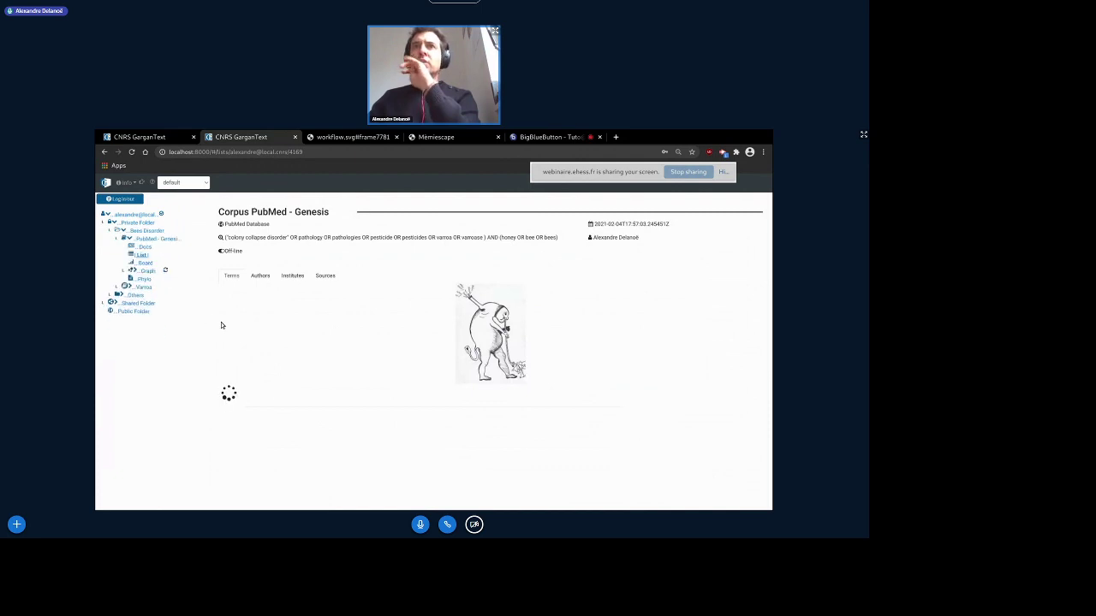
scroll(197, 339, "down", 3)
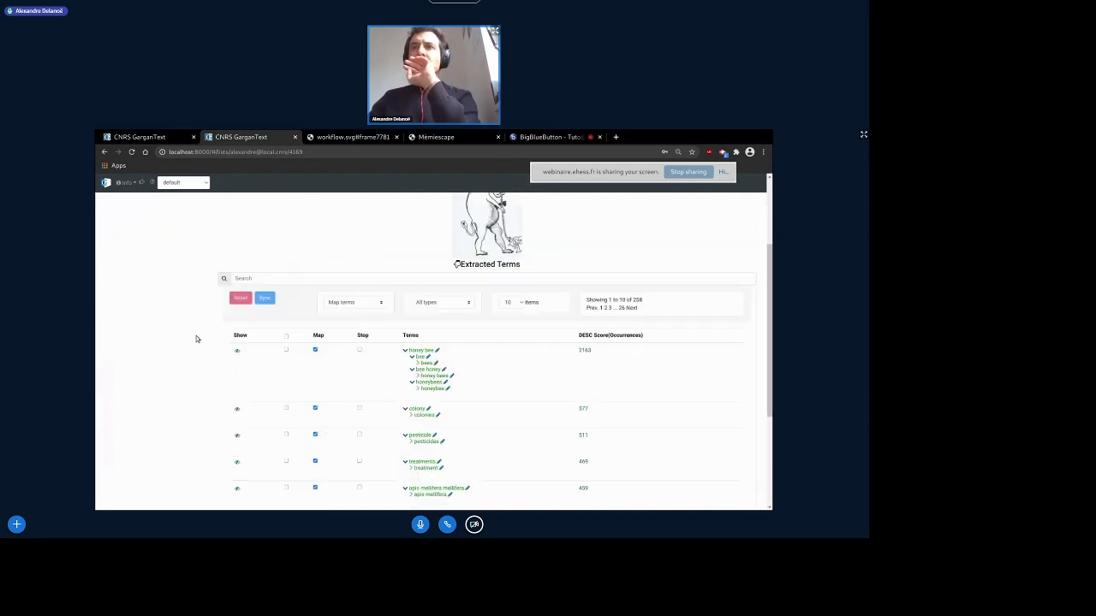
scroll(196, 339, "up", 3)
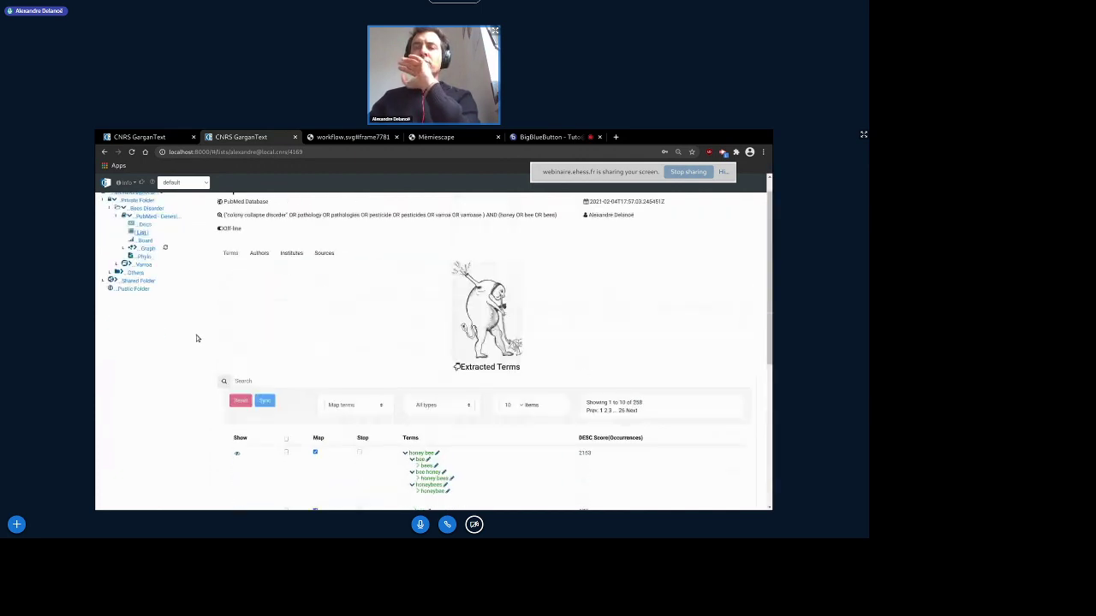
scroll(196, 339, "down", 2)
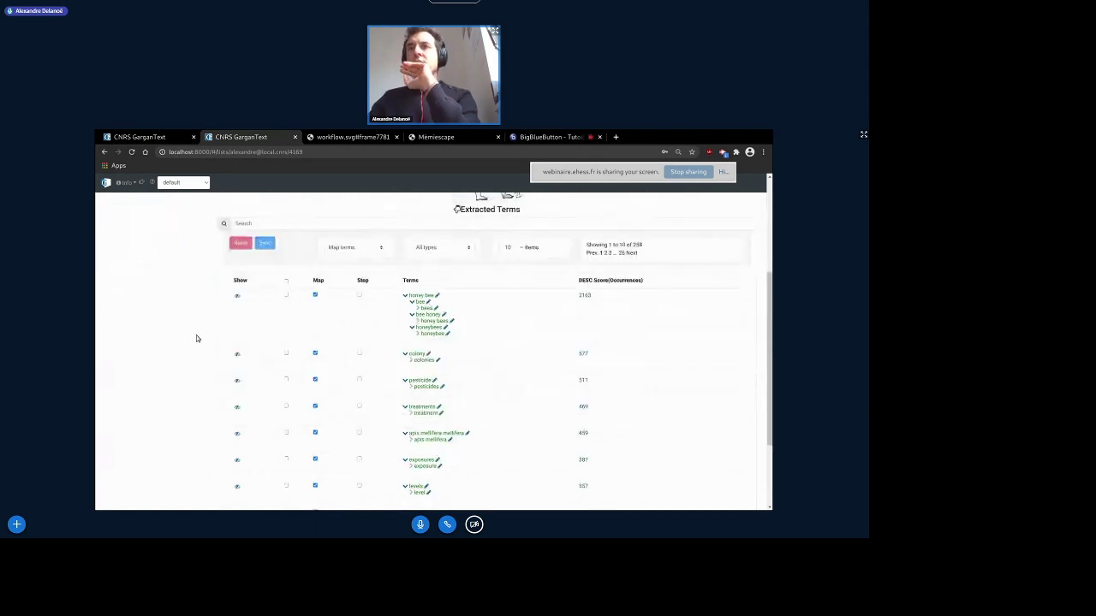
scroll(195, 338, "up", 2)
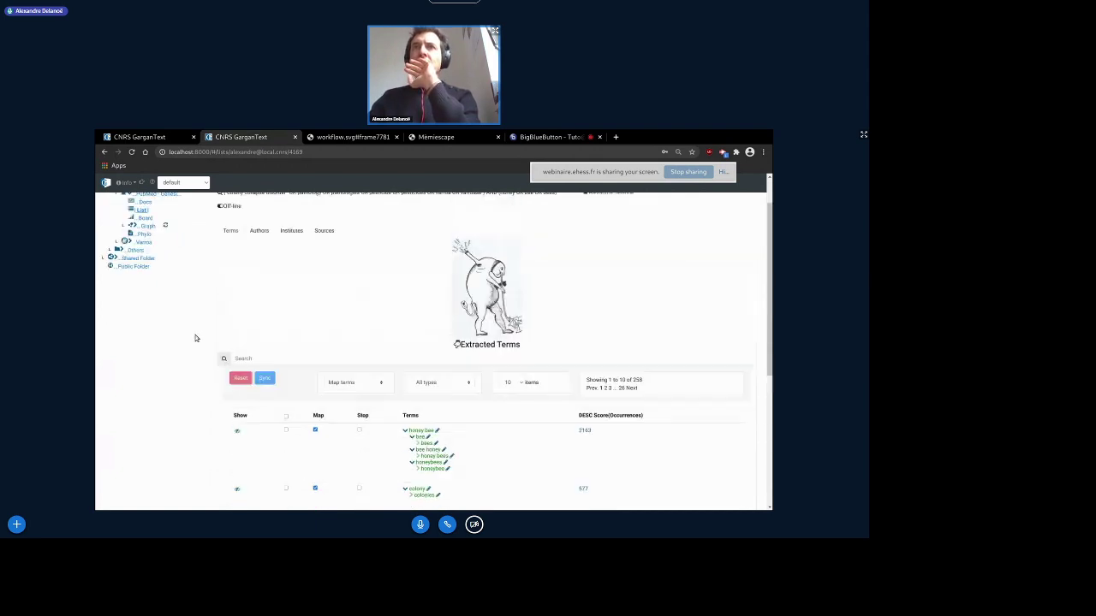
Look through the charts and extracted terms of the Authors, Institutes and Sources lists
scroll(196, 338, "down", 2)
scroll(195, 338, "up", 3)
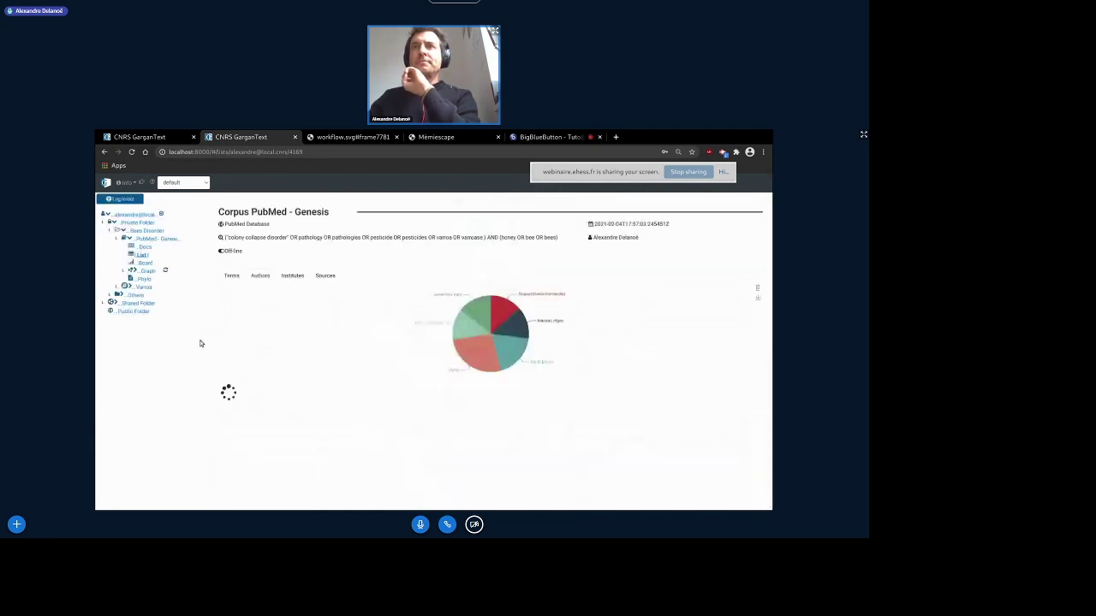
scroll(203, 343, "down", 3)
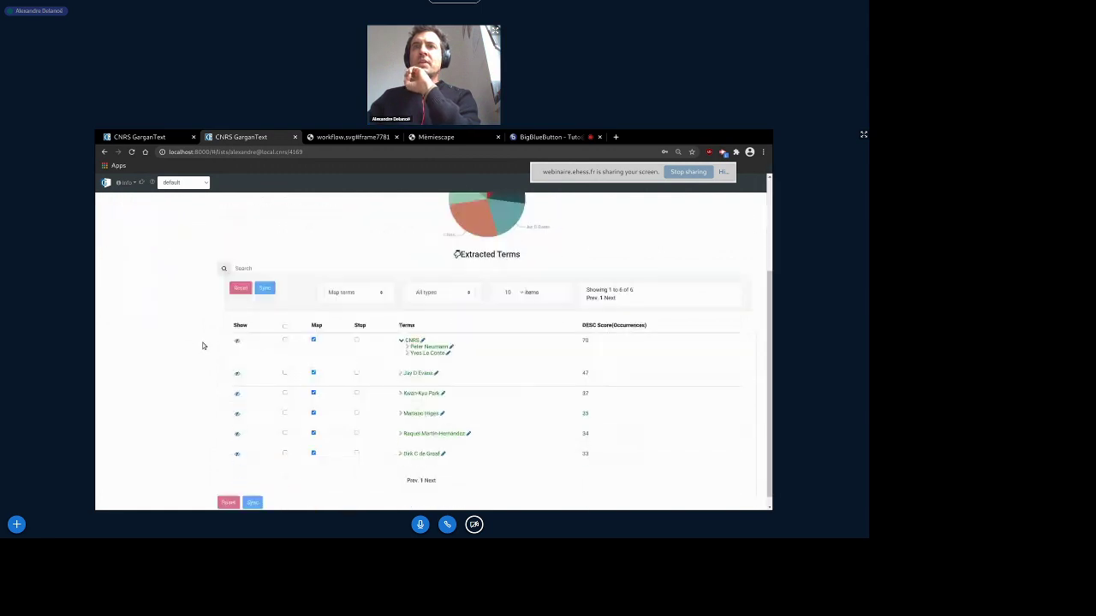
scroll(203, 343, "up", 3)
left_click(291, 275)
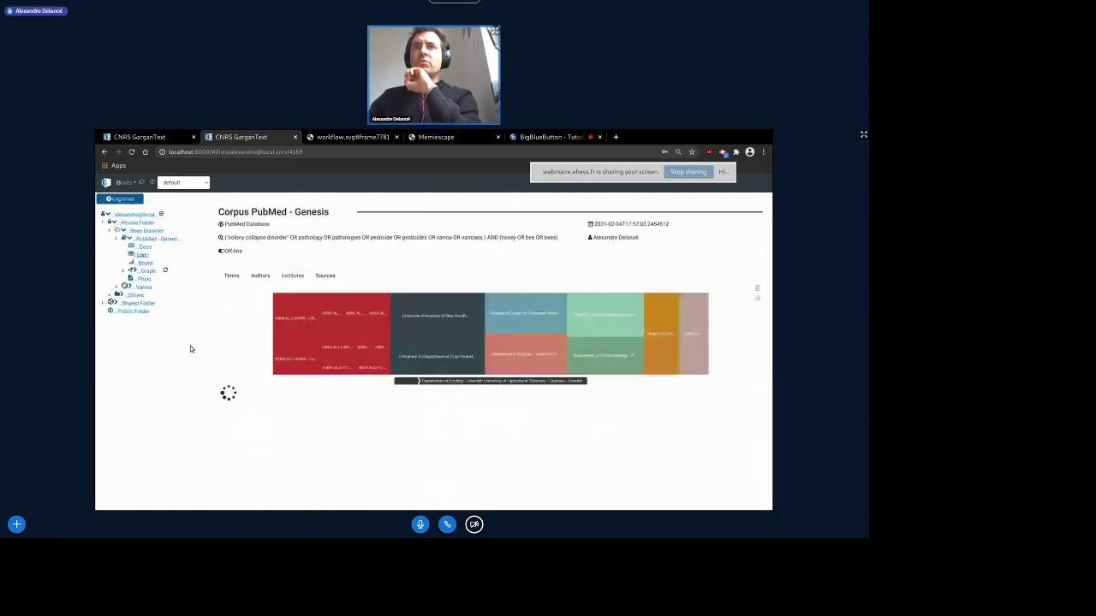
scroll(193, 347, "down", 3)
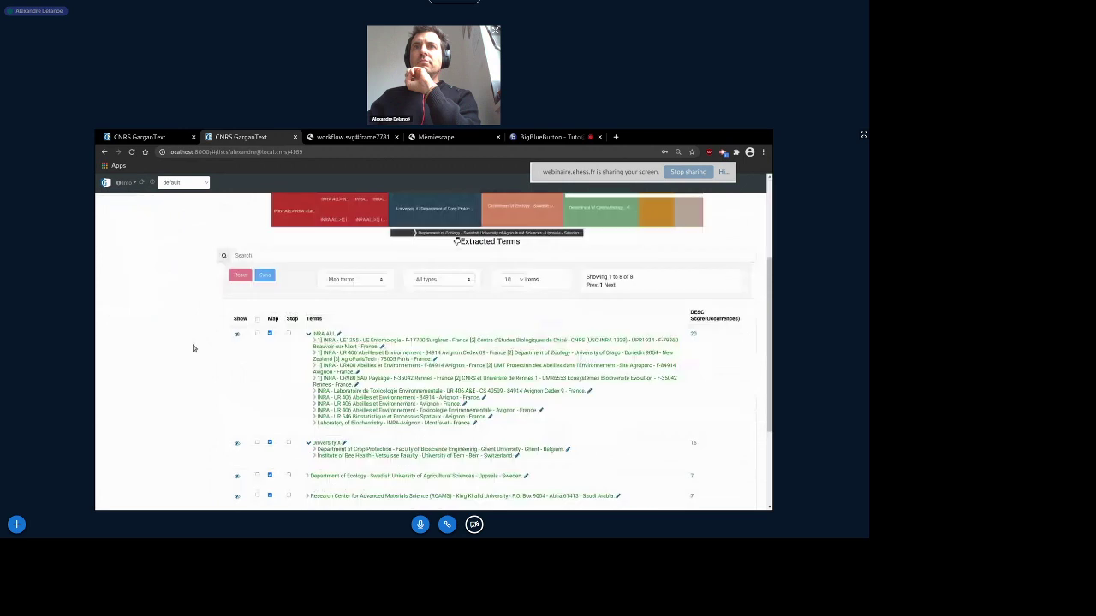
scroll(214, 344, "up", 3)
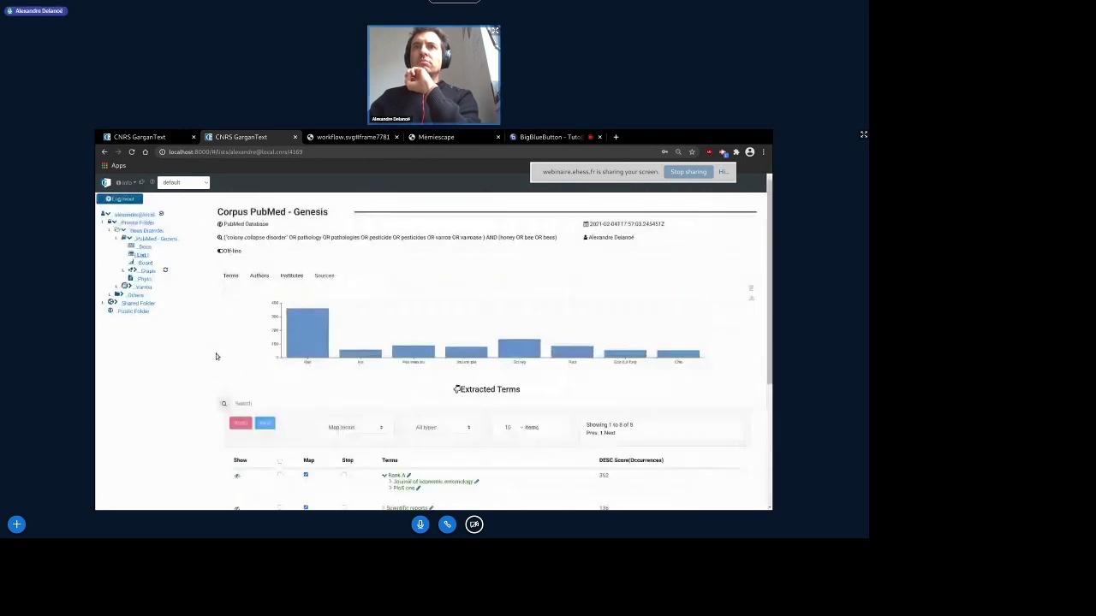
scroll(216, 353, "down", 1)
scroll(217, 353, "up", 1)
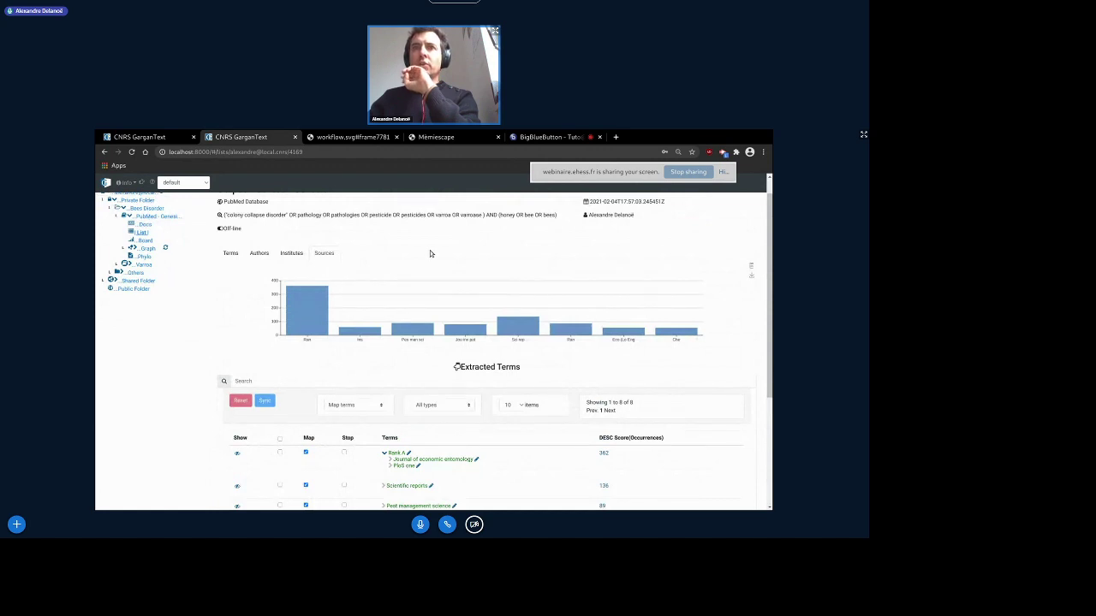
scroll(199, 339, "down", 2)
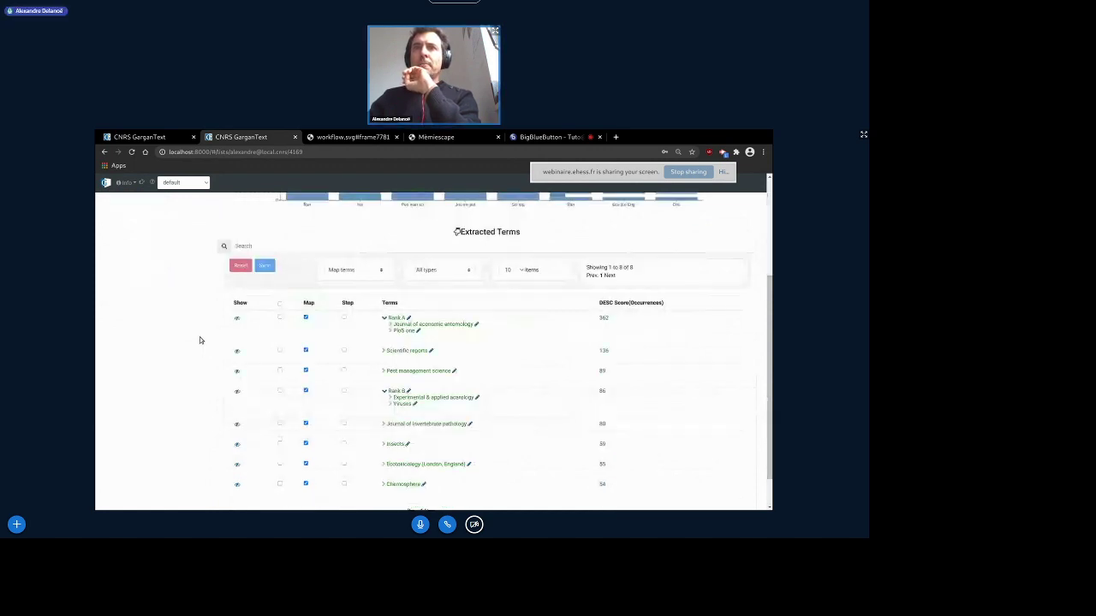
scroll(200, 340, "up", 2)
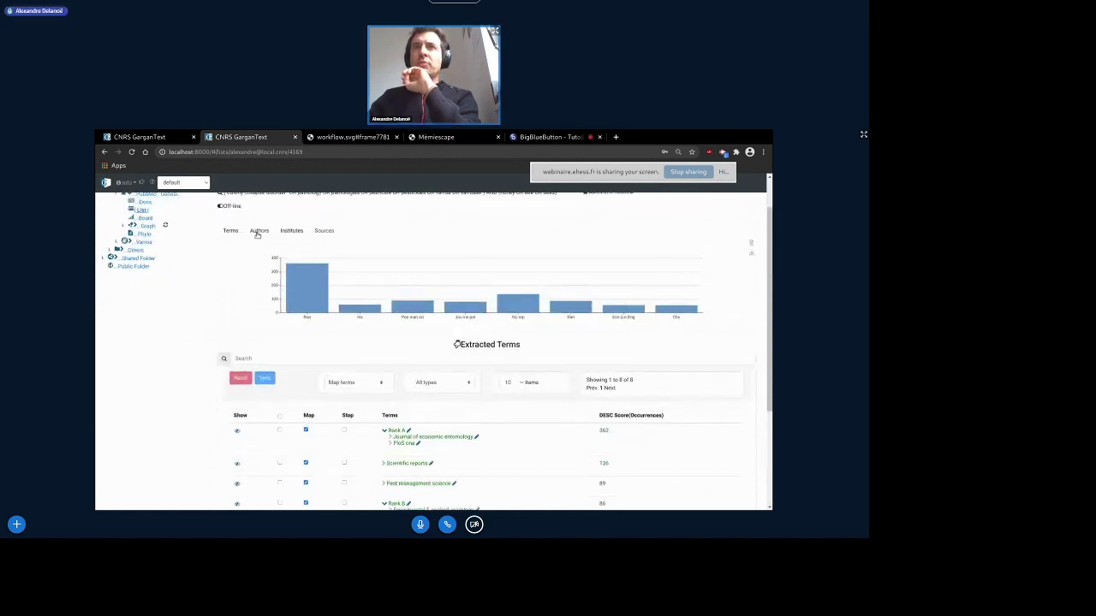
Open the Authors list, try taking the CNRS group out of the map terms, and discard that change
left_click(257, 231)
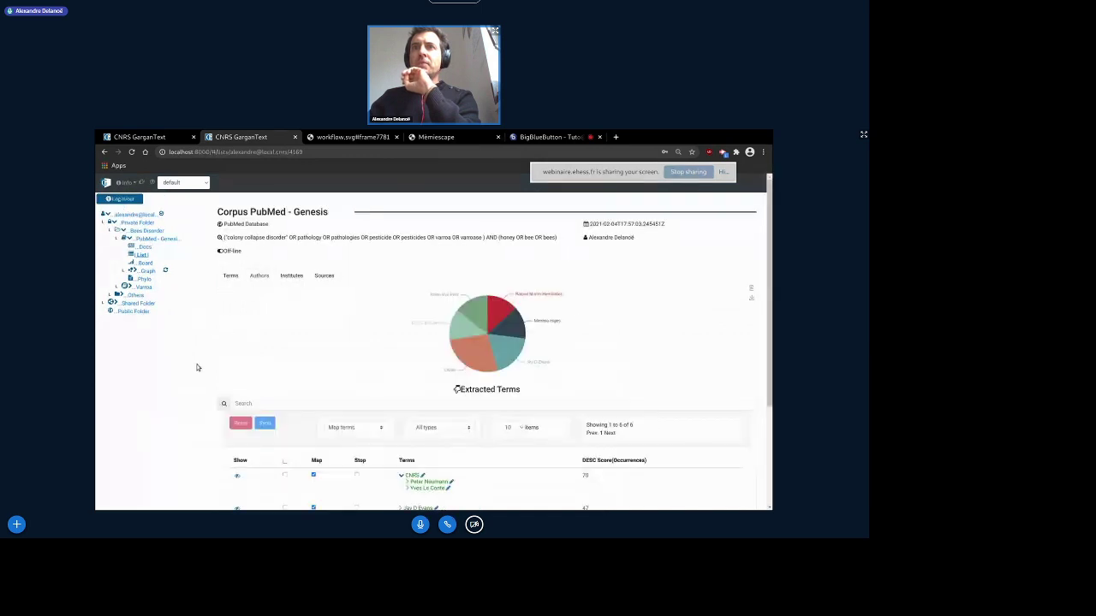
scroll(199, 366, "down", 2)
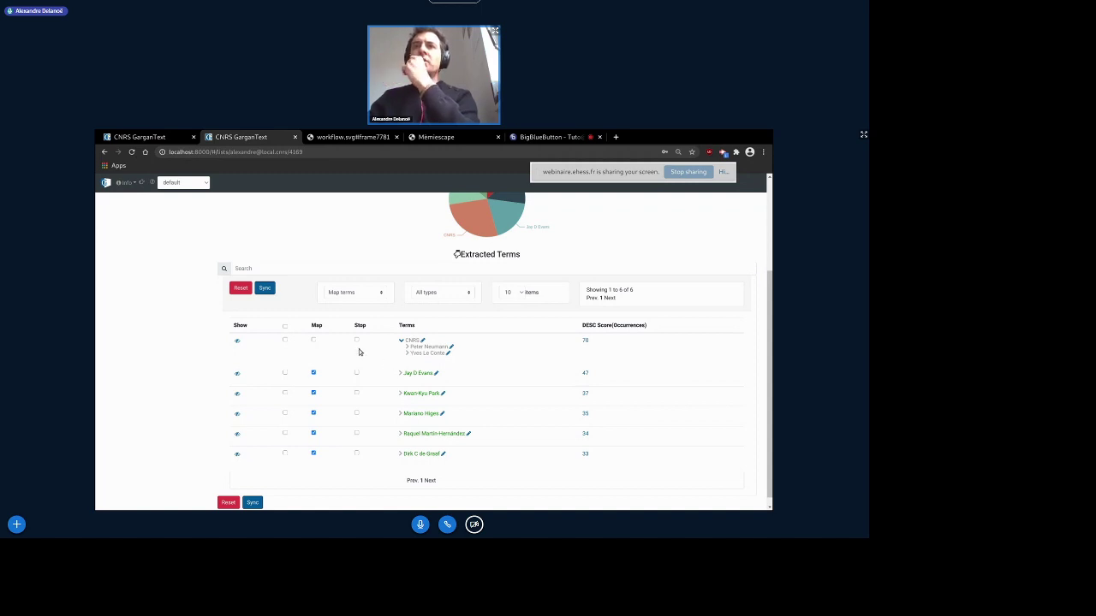
scroll(349, 373, "up", 3)
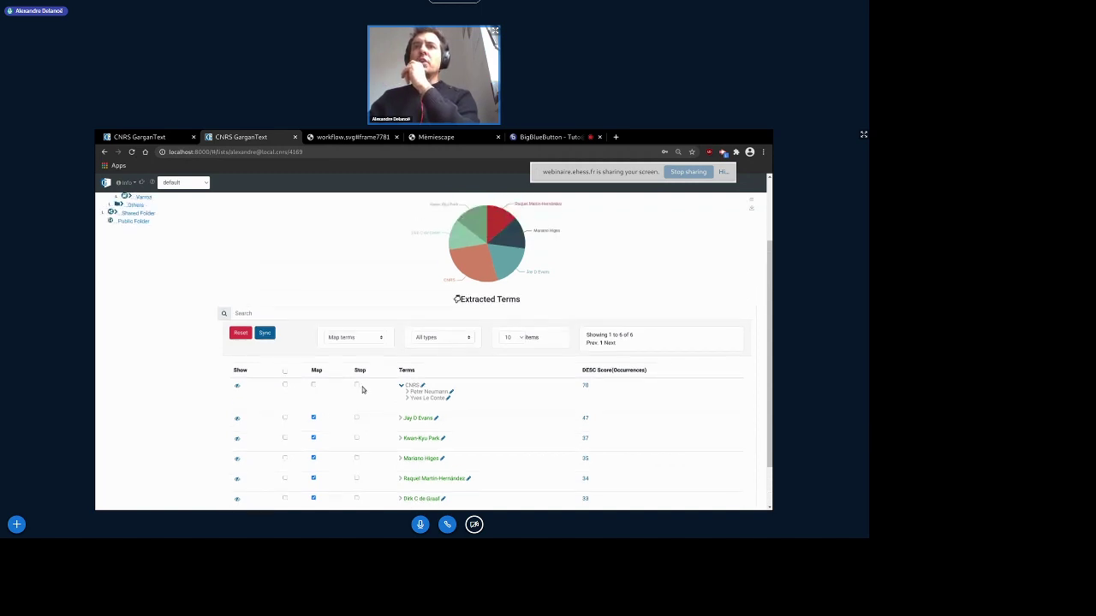
scroll(301, 404, "down", 1)
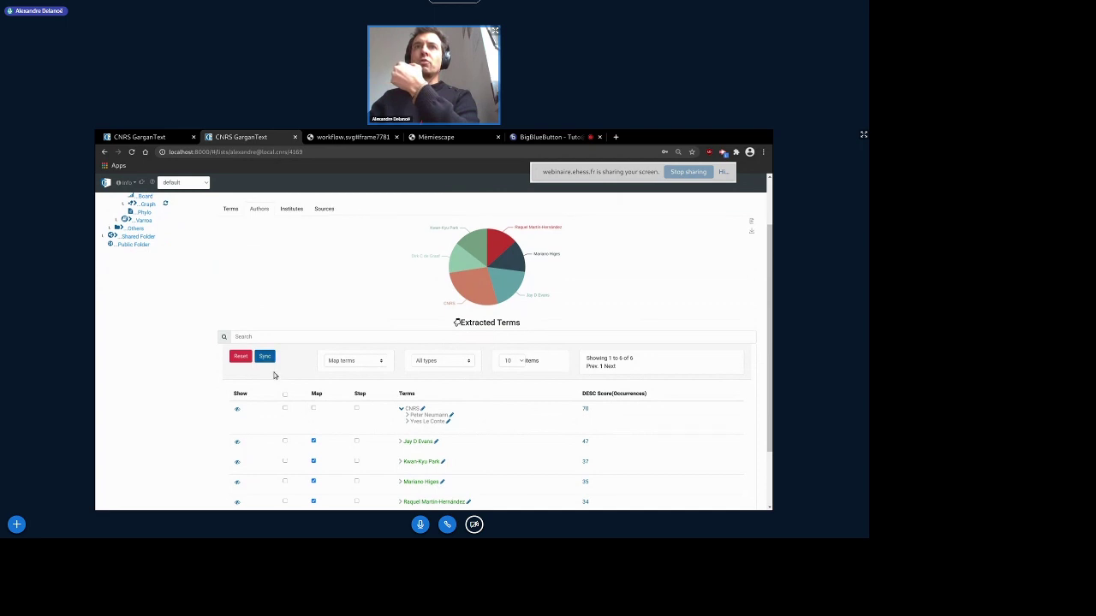
scroll(230, 252, "up", 2)
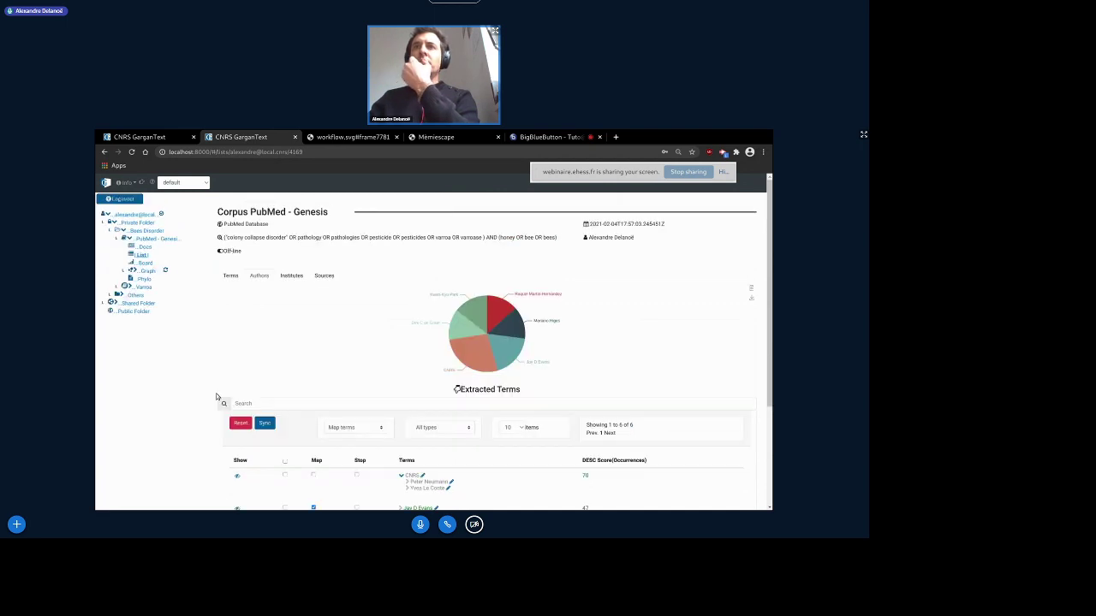
scroll(212, 392, "down", 3)
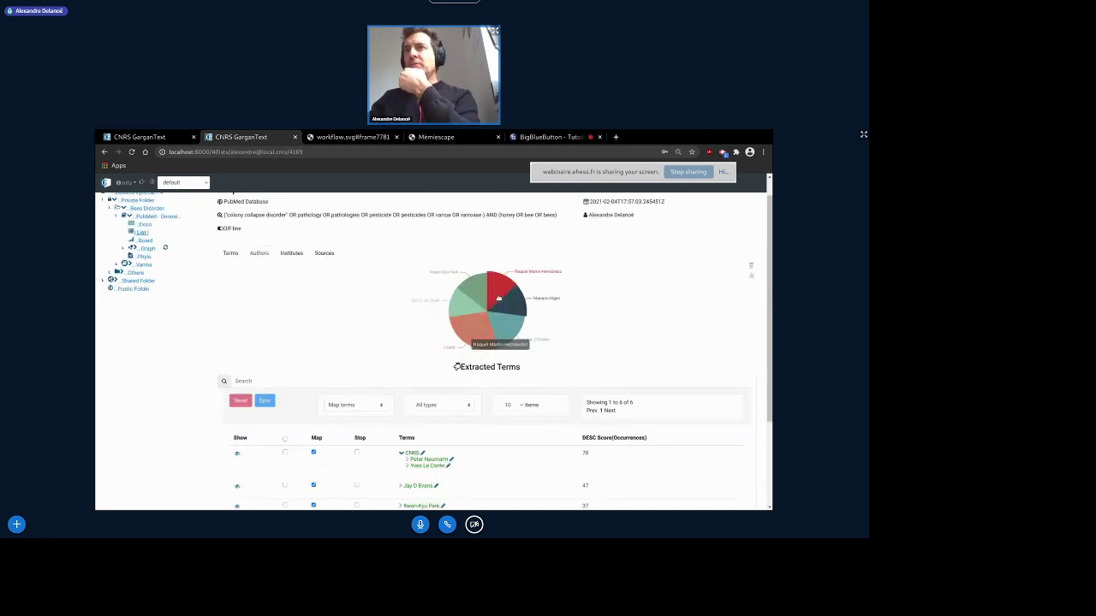
mouse_move(495, 291)
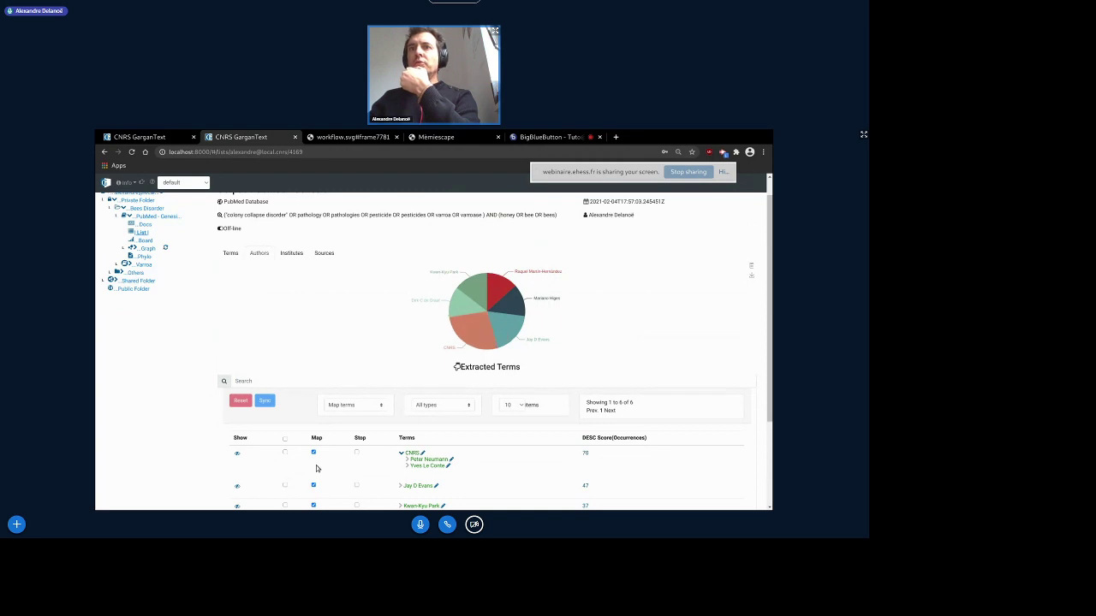
Add the first author listed below the CNRS group to that group, save it, and sync the Authors list and its chart
scroll(426, 366, "down", 2)
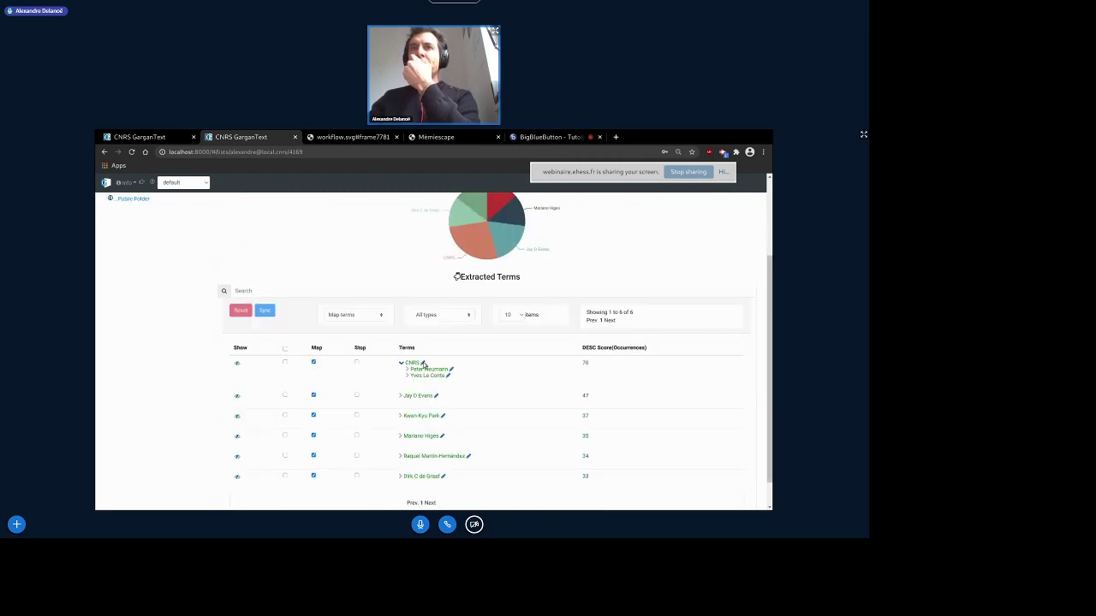
left_click(422, 363)
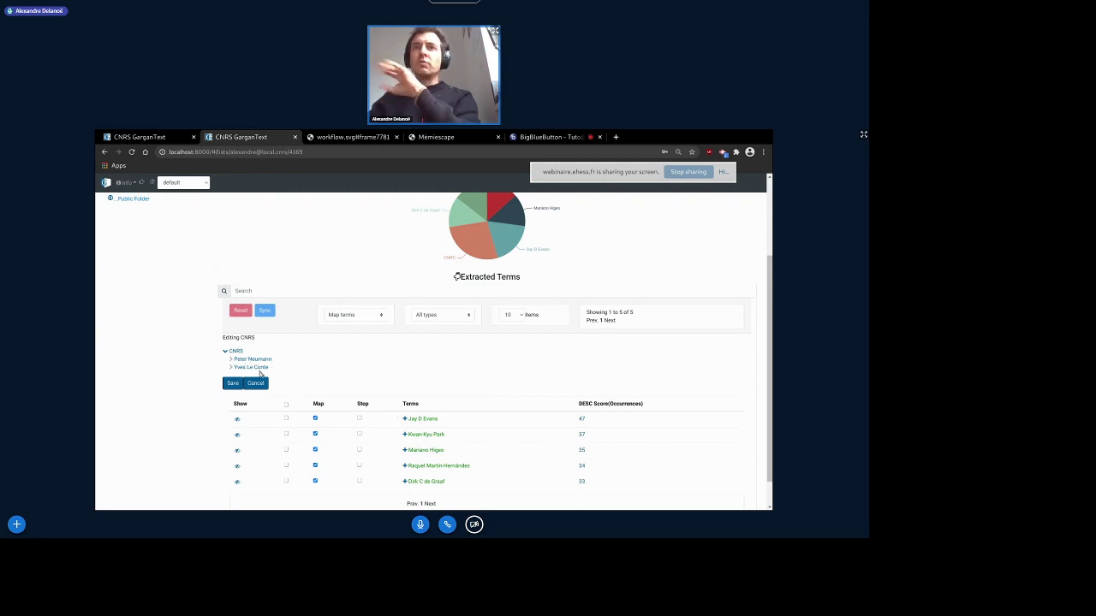
left_click(405, 418)
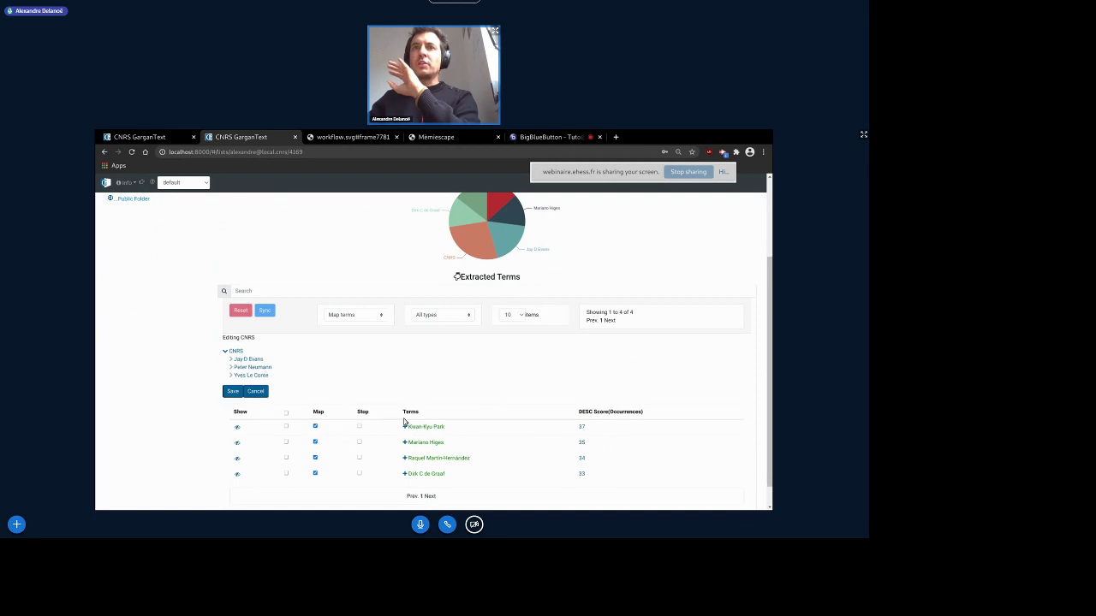
left_click(232, 392)
scroll(248, 409, "up", 2)
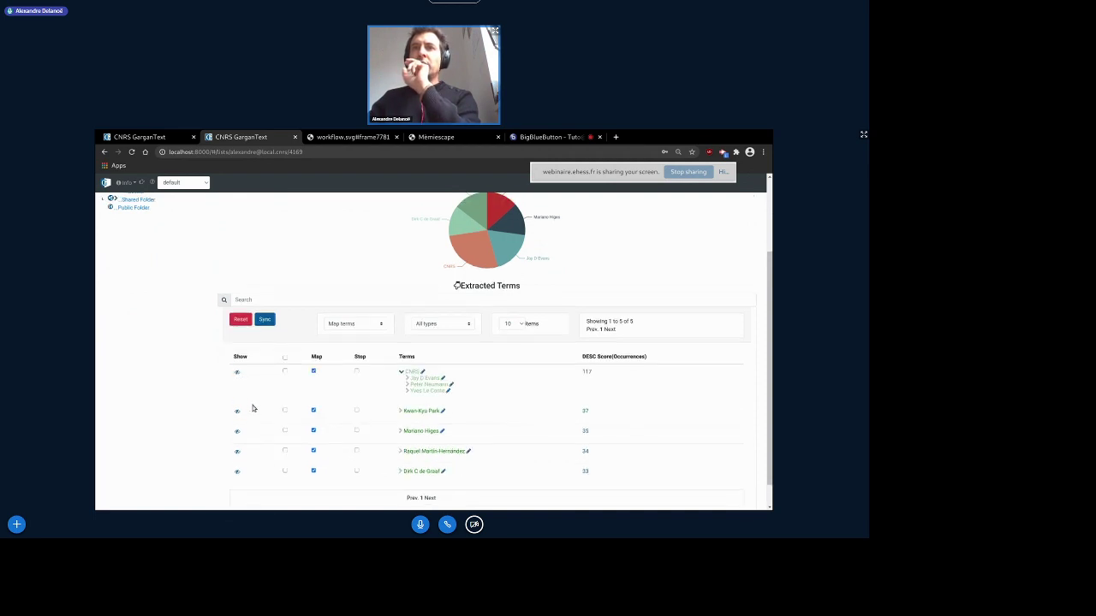
left_click(266, 378)
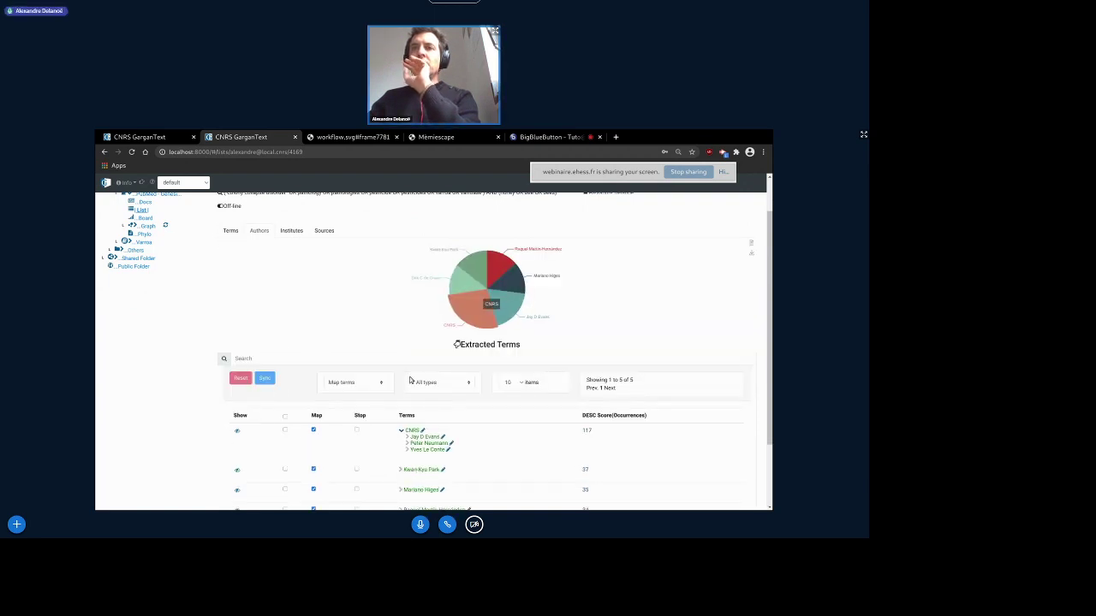
scroll(359, 435, "up", 2)
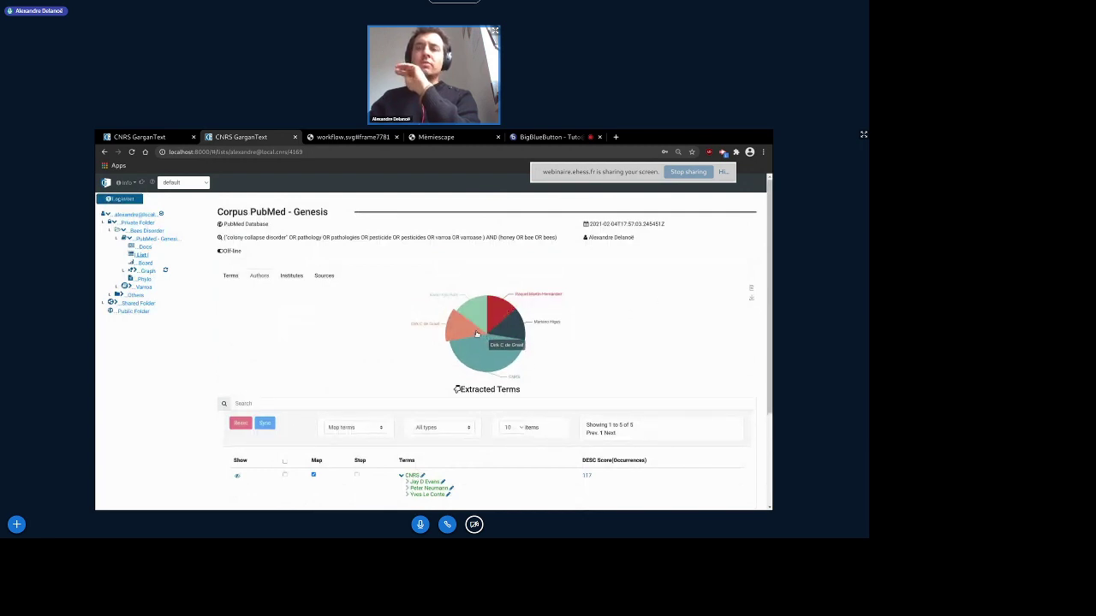
Open the Institutes list and examine its treemap and the terms grouped under INRA ALL
left_click(292, 276)
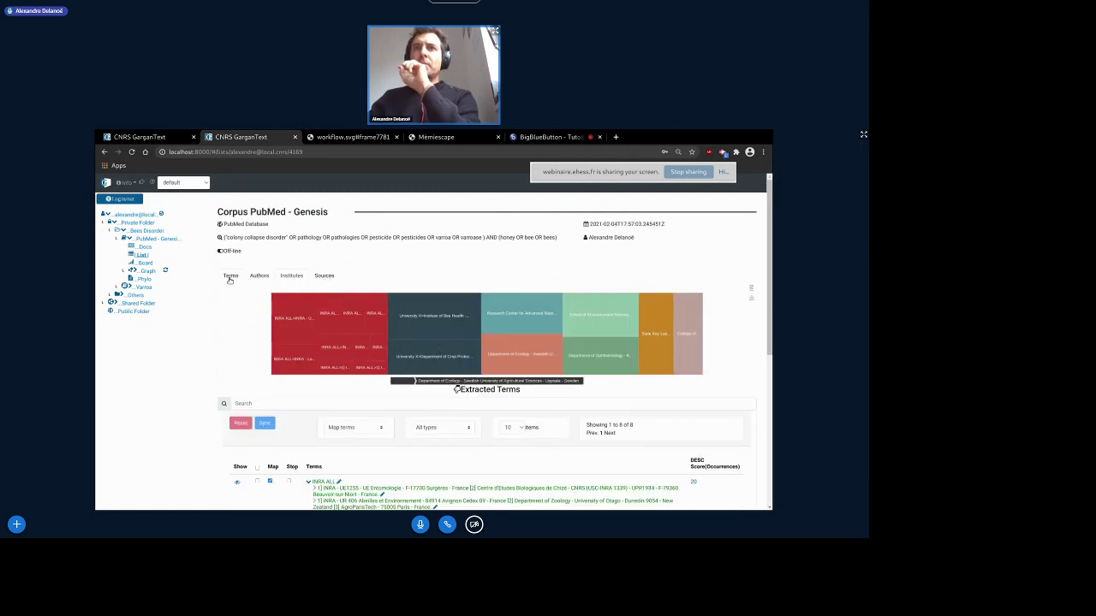
scroll(187, 378, "down", 3)
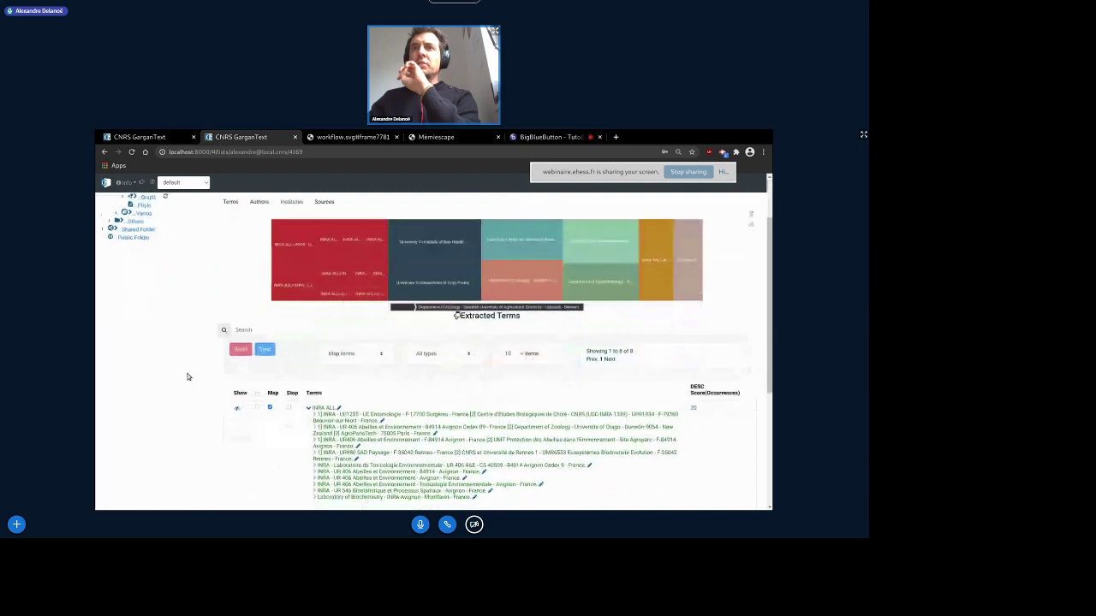
scroll(188, 376, "up", 2)
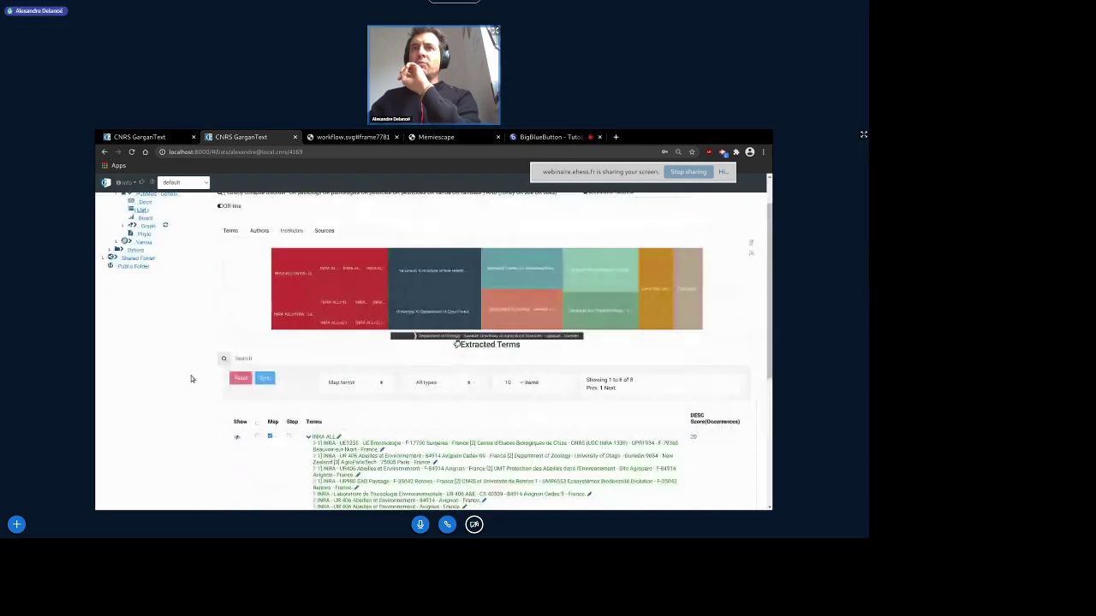
scroll(189, 424, "down", 1)
scroll(257, 385, "up", 1)
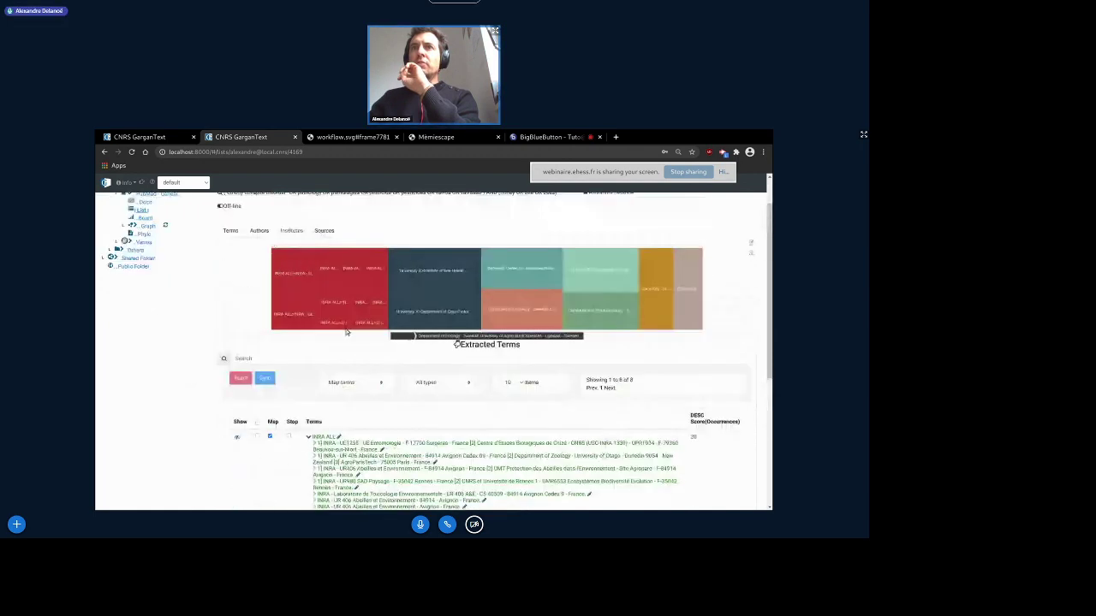
scroll(346, 338, "down", 1)
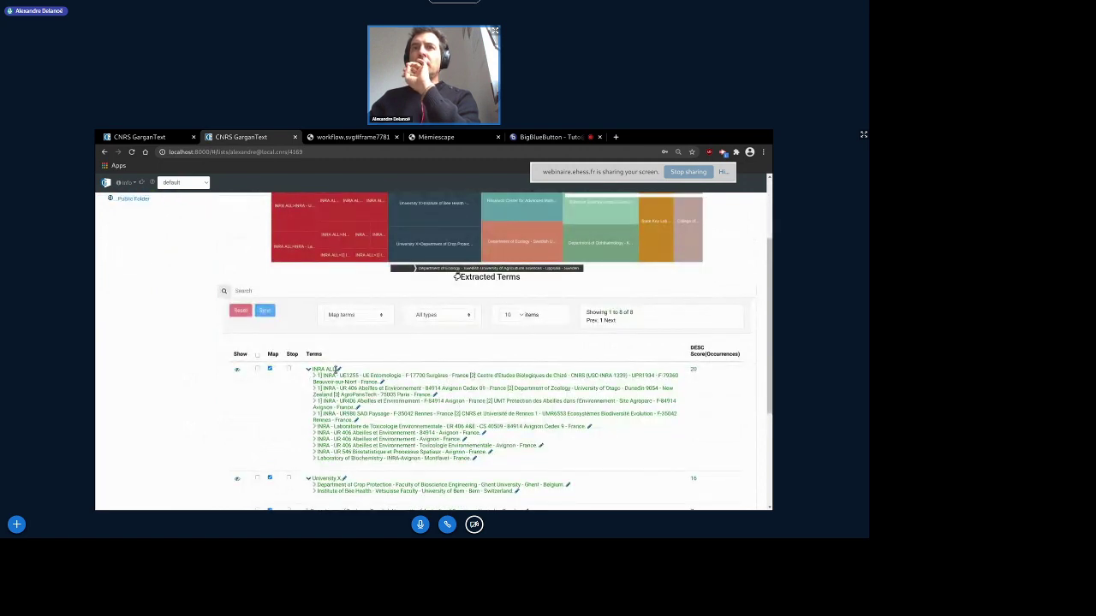
Search the institute map terms for INRAE and add INRAE as a new term
left_click(298, 291)
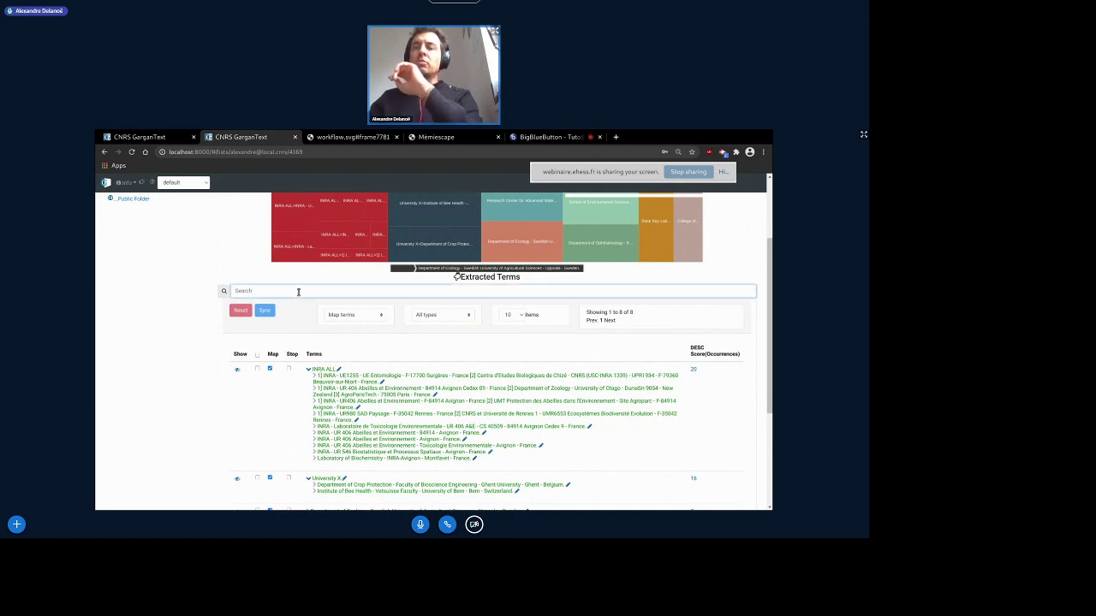
type("INRAE")
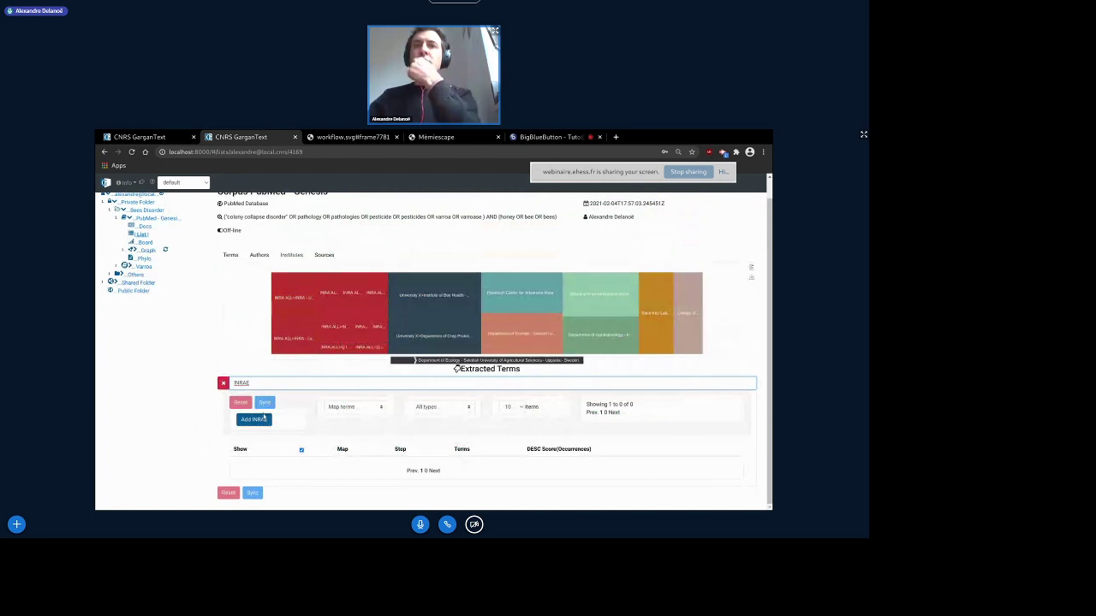
left_click(254, 419)
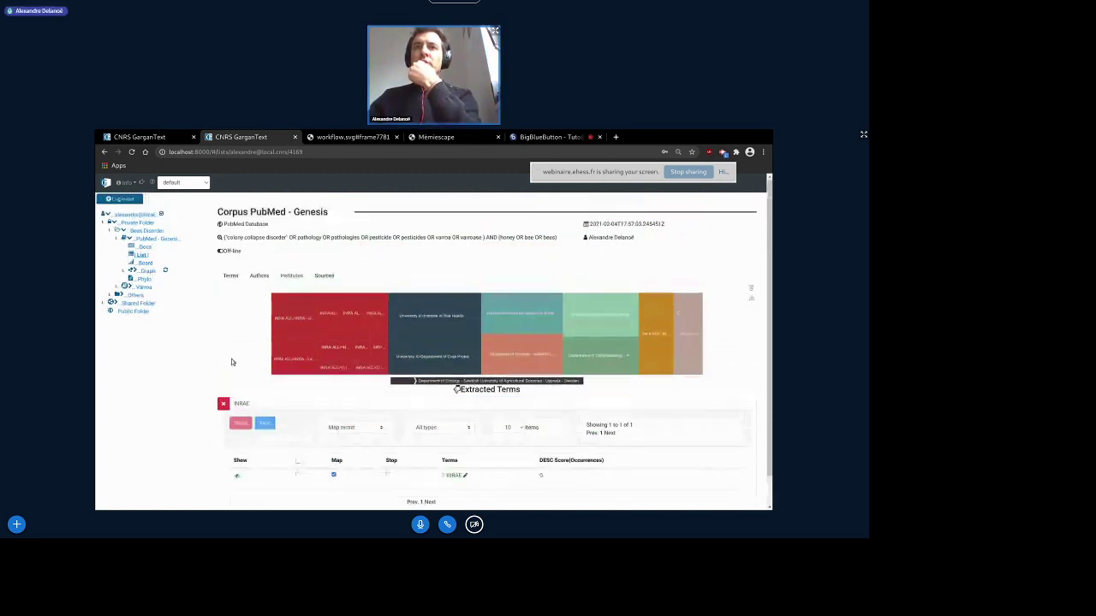
scroll(192, 396, "down", 2)
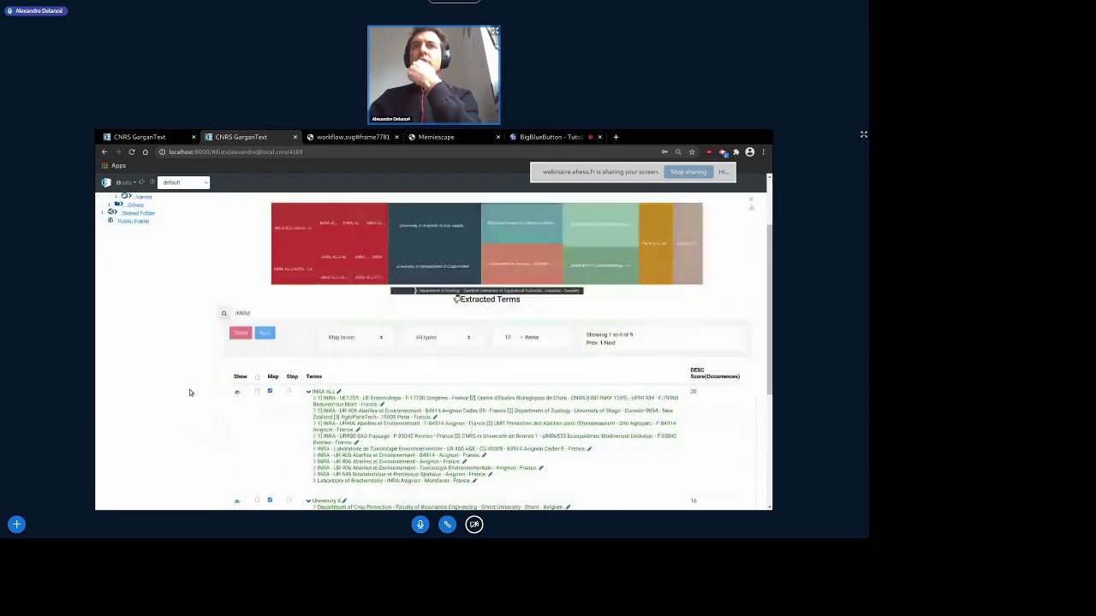
Widen the institutes filter to All terms and search for INRAE among them
left_click(358, 250)
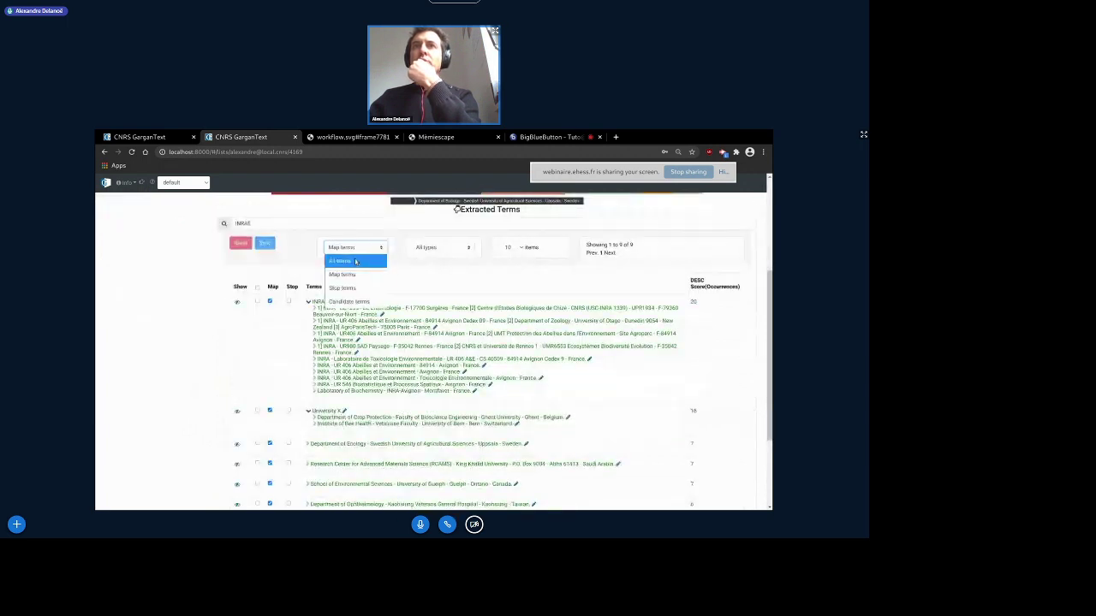
key("Return")
left_click(283, 225)
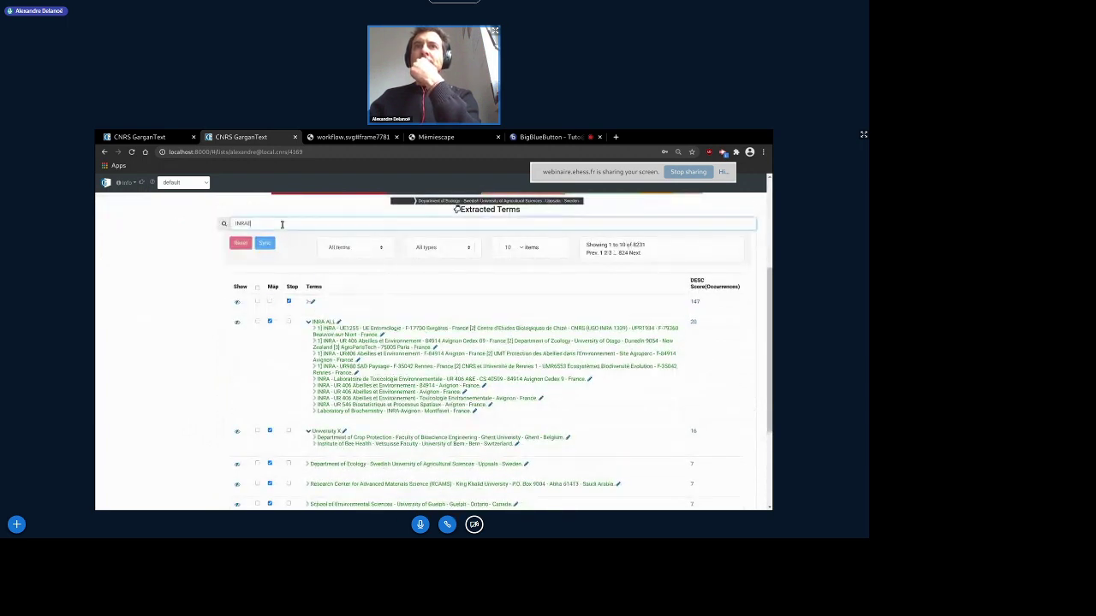
key("BackSpace")
type("E")
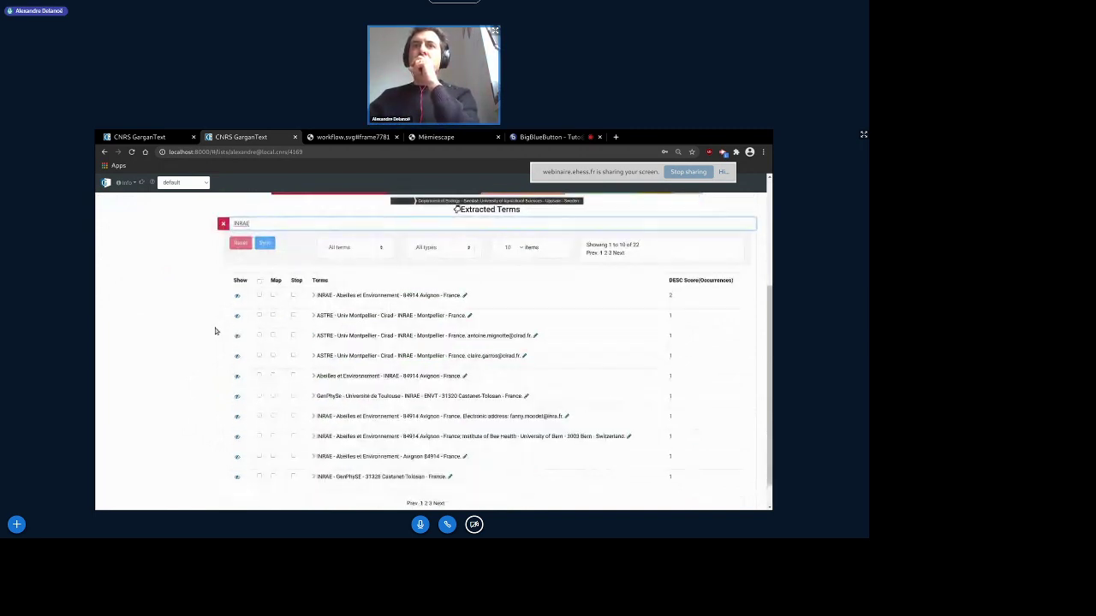
Narrow the institutes to Map terms, open the INRAE term for group editing, and list All terms as candidates for it
left_click(370, 249)
left_click(342, 272)
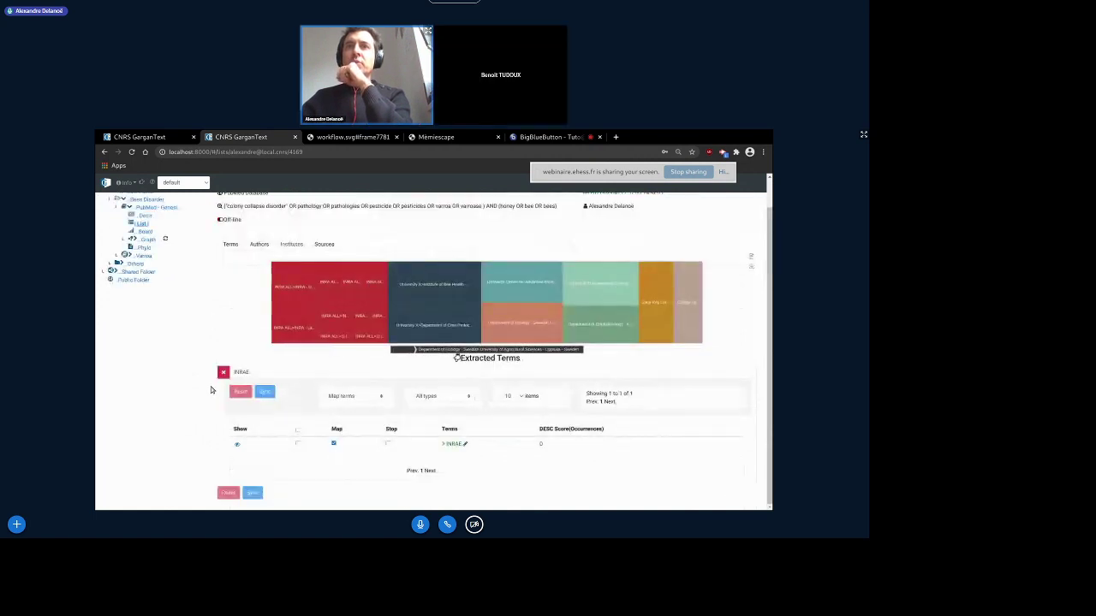
left_click(466, 445)
scroll(154, 433, "down", 1)
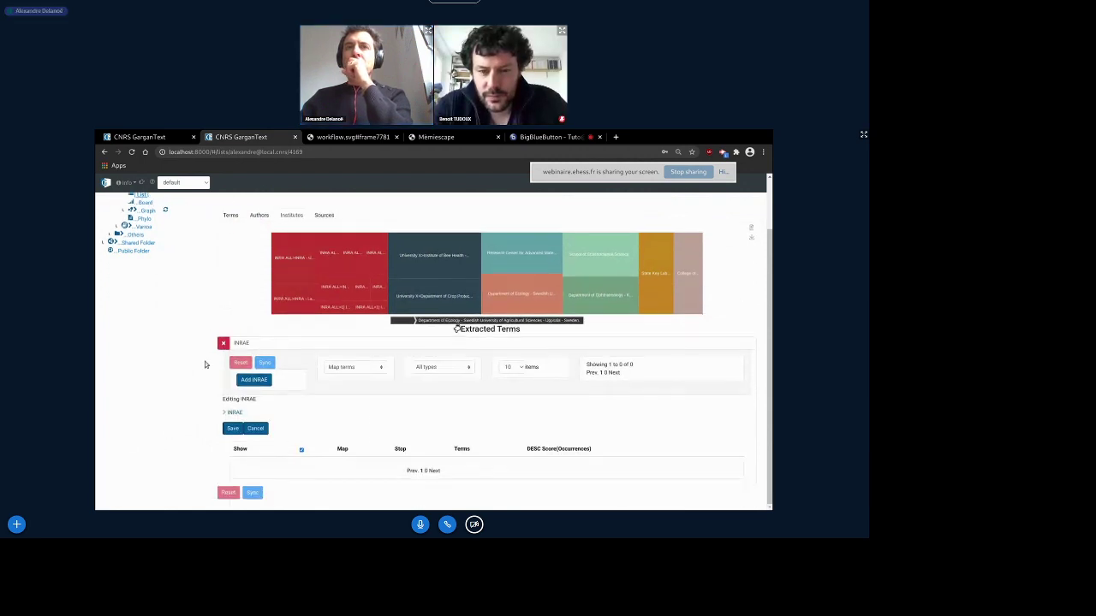
left_click(338, 371)
left_click(340, 382)
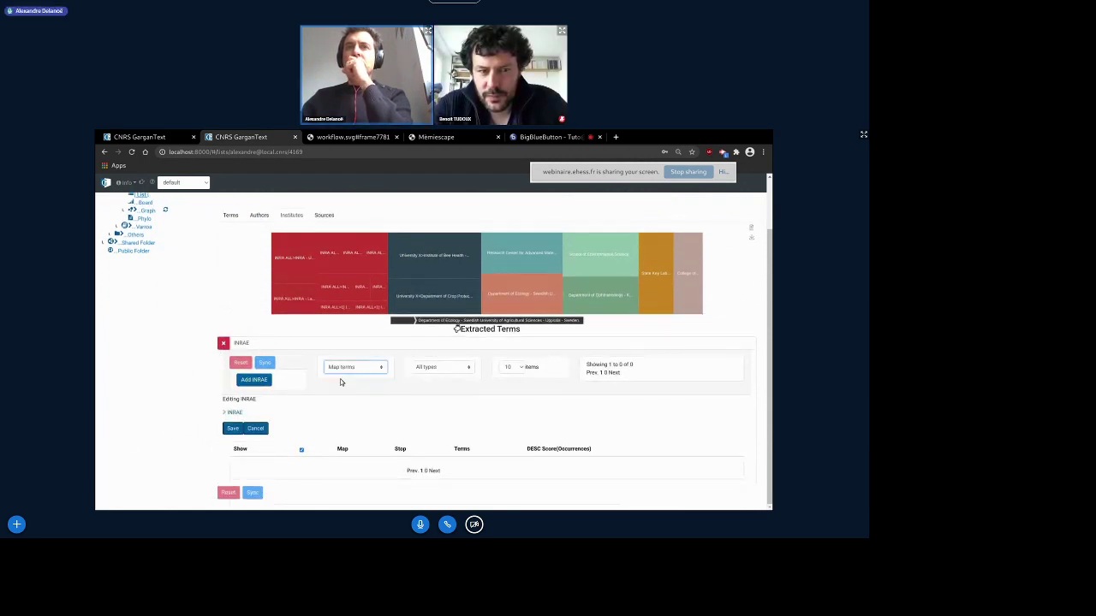
scroll(158, 411, "down", 3)
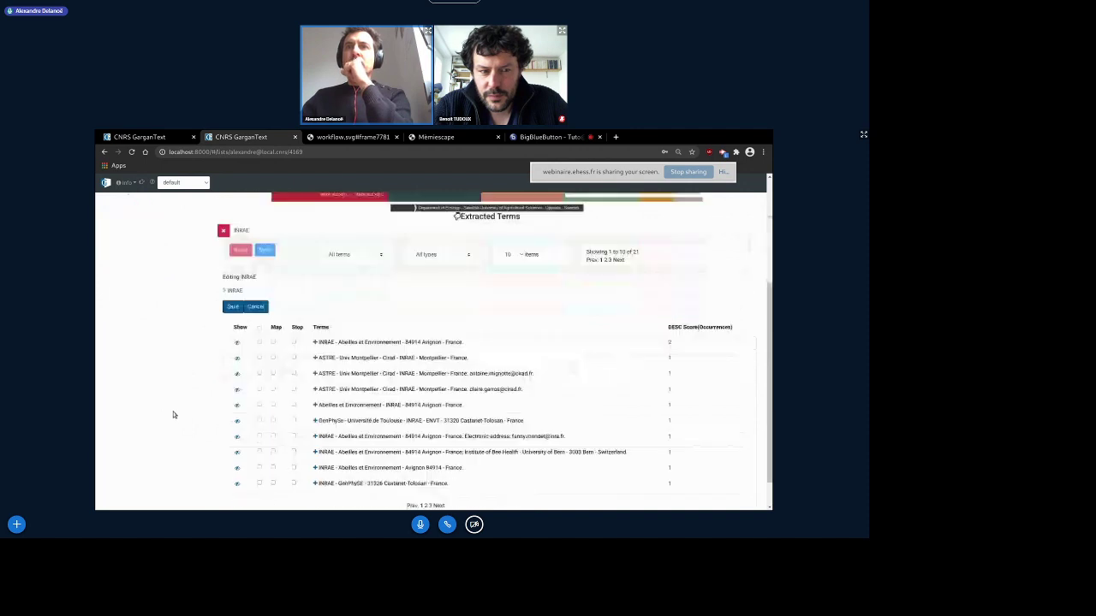
Add the INRAE Abeilles et Environnement Avignon term and the three ASTRE Montpellier terms to the INRAE group, save it and sync
left_click(314, 342)
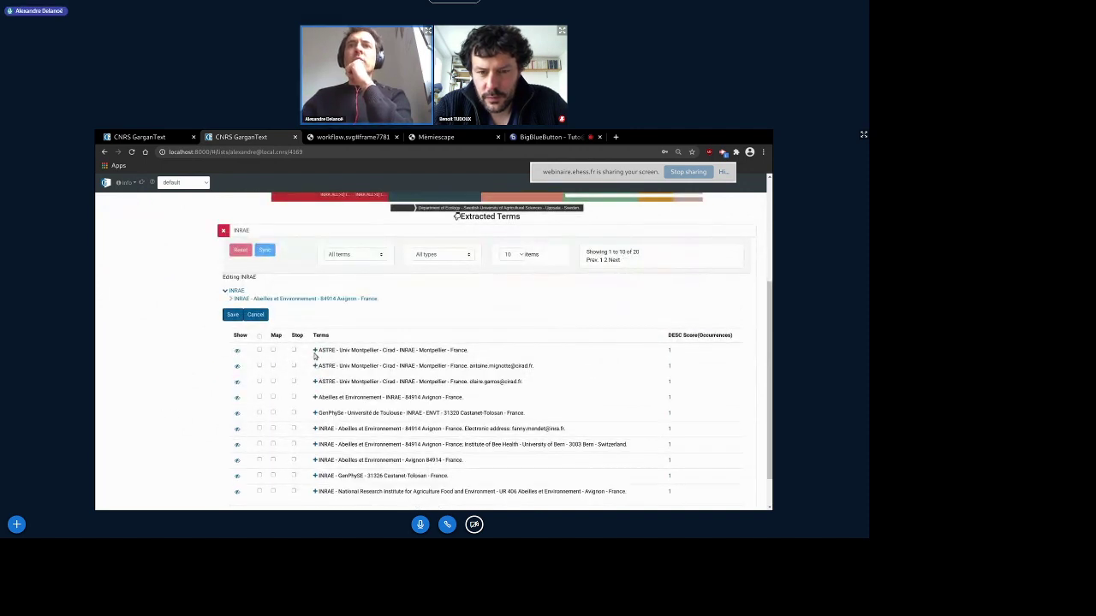
left_click(314, 351)
left_click(311, 363)
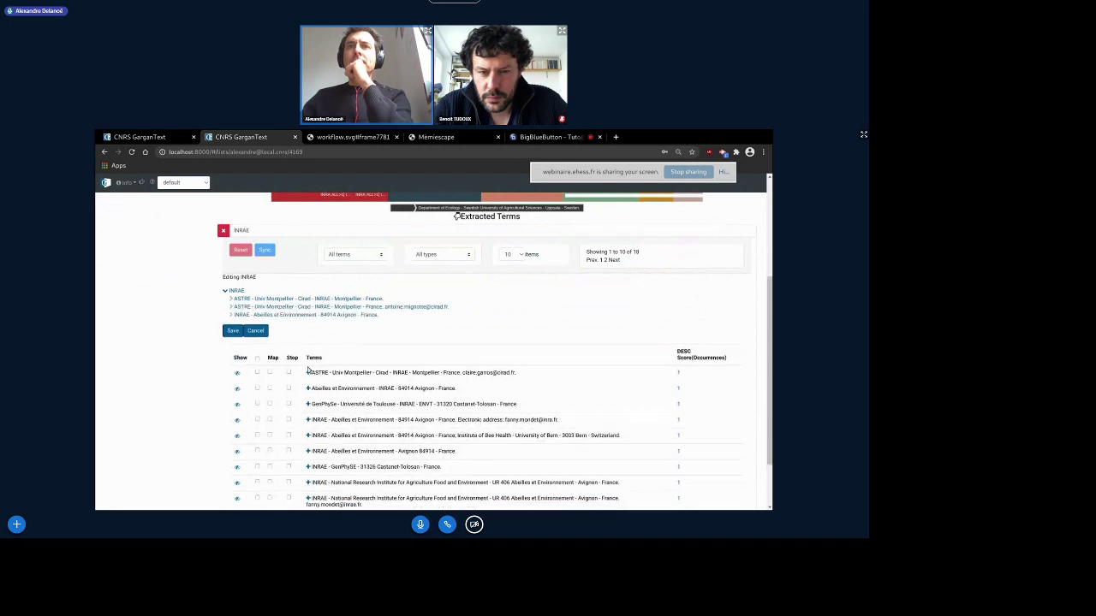
left_click(309, 372)
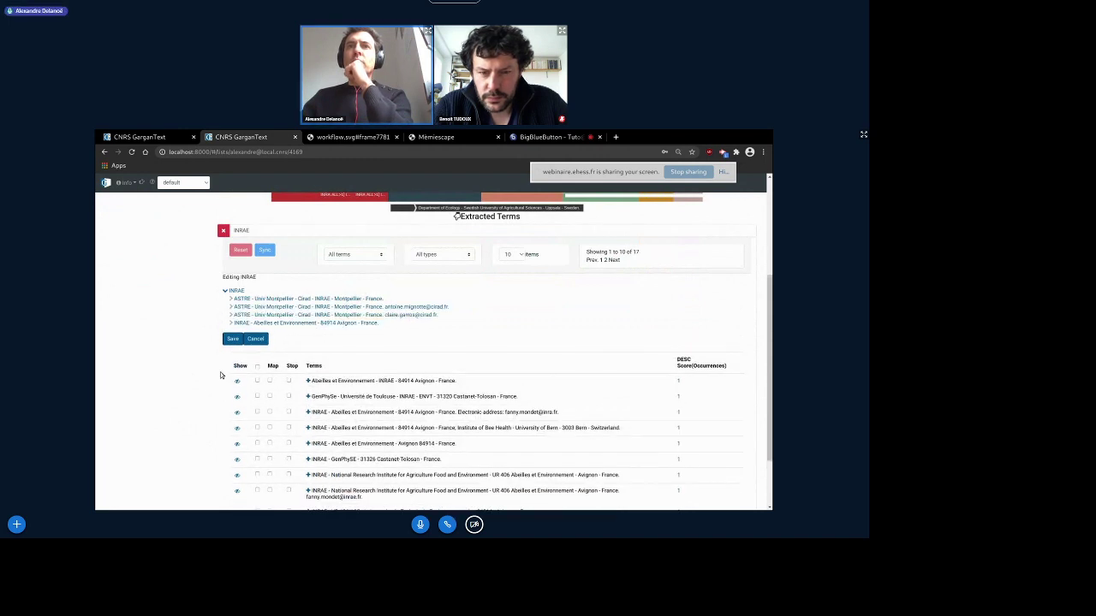
left_click(233, 339)
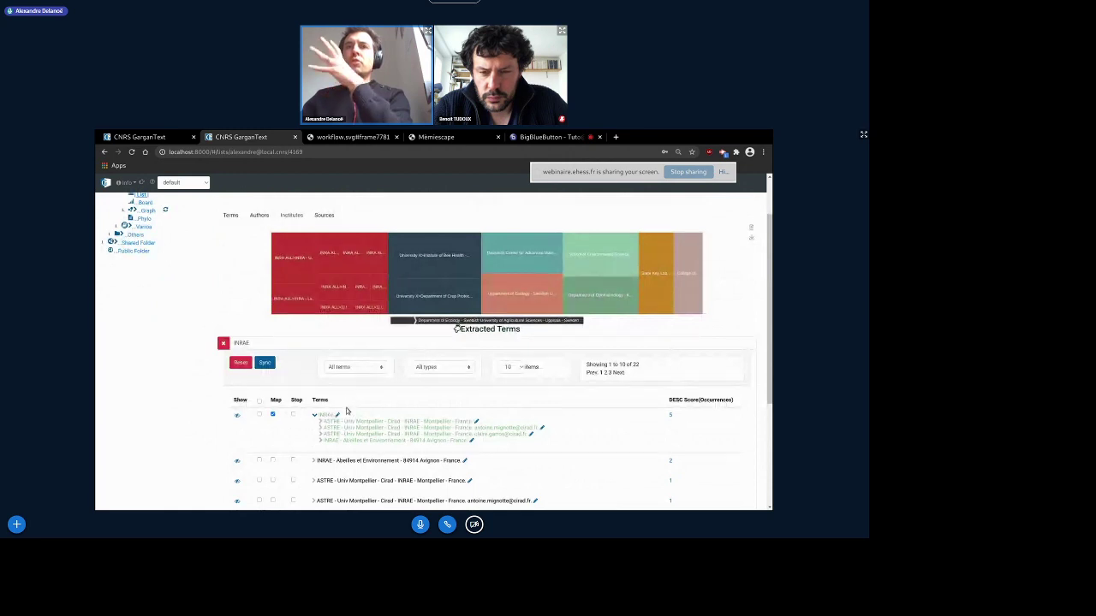
left_click(264, 365)
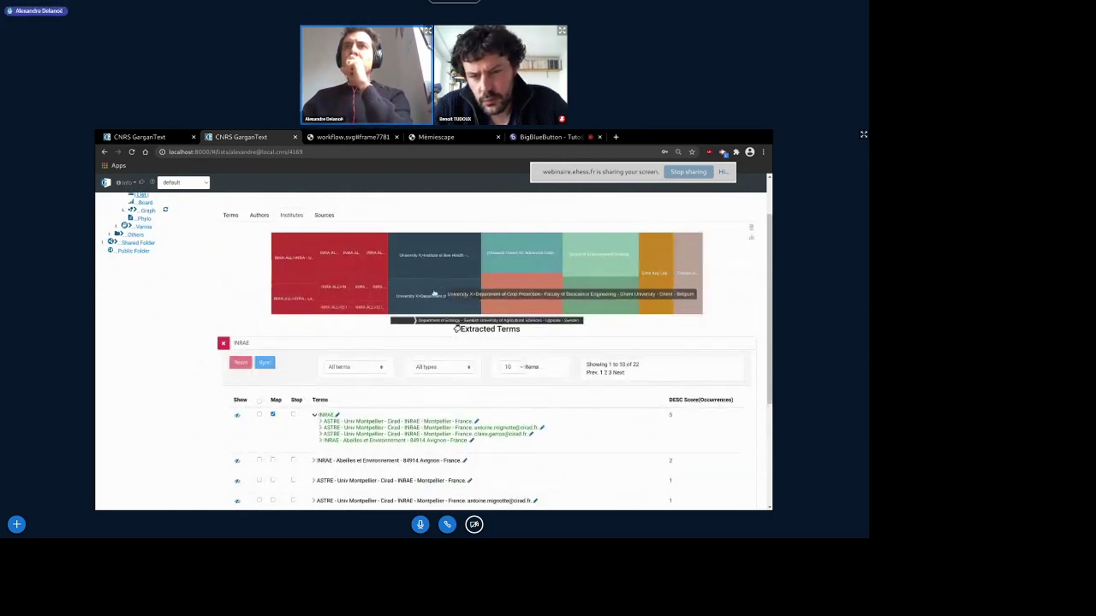
scroll(190, 428, "up", 1)
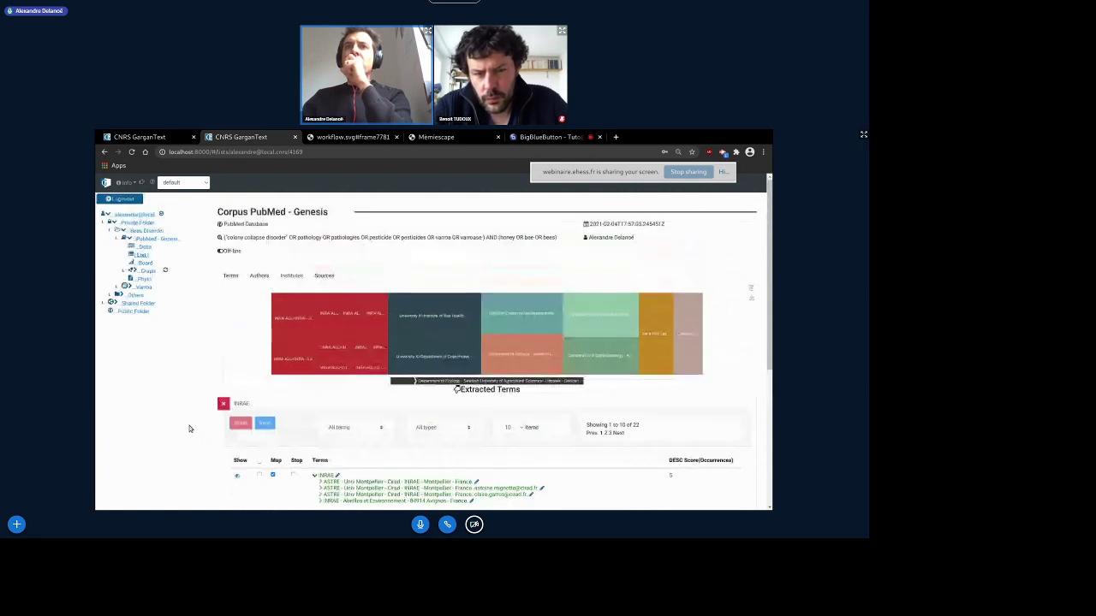
Group INRAE - Abeilles et Environnement - 84914 Avignon under the first ASTRE Montpellier term that carries an e-mail address, and save
scroll(191, 428, "down", 1)
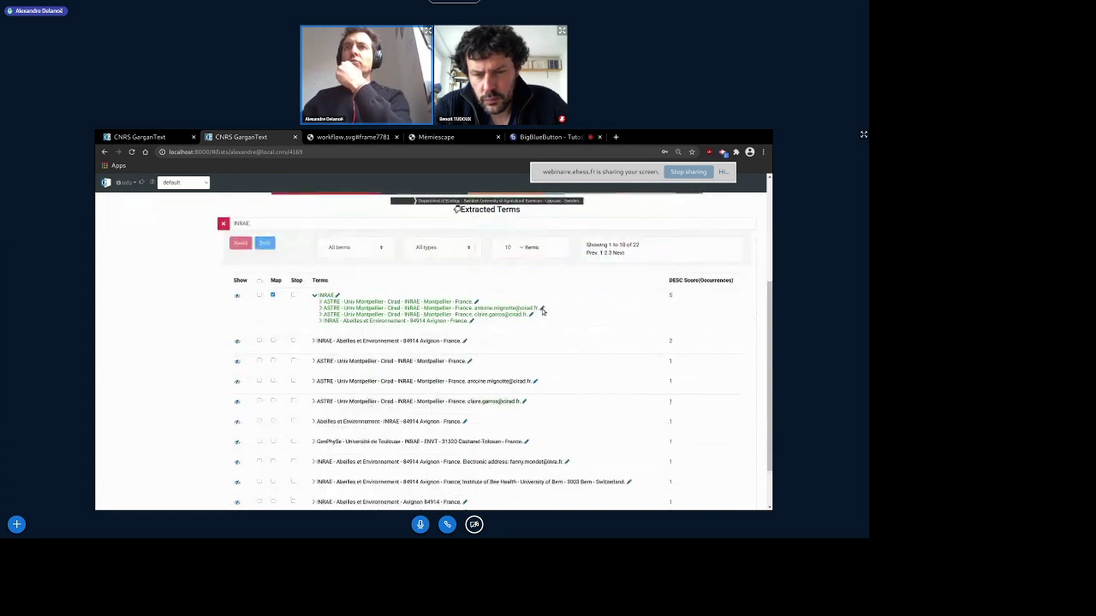
left_click(315, 353)
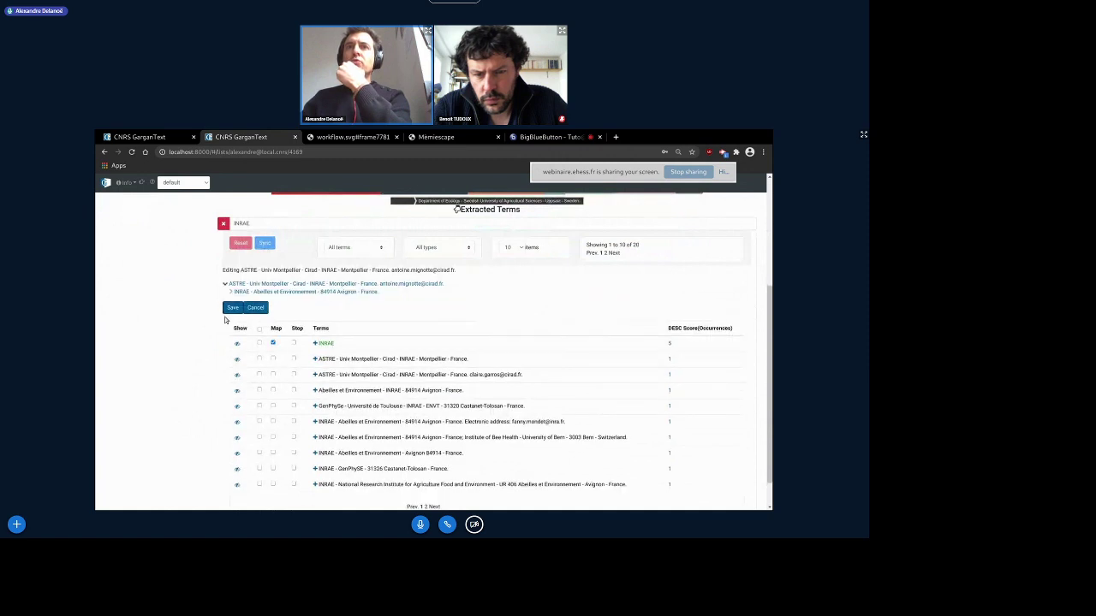
left_click(232, 309)
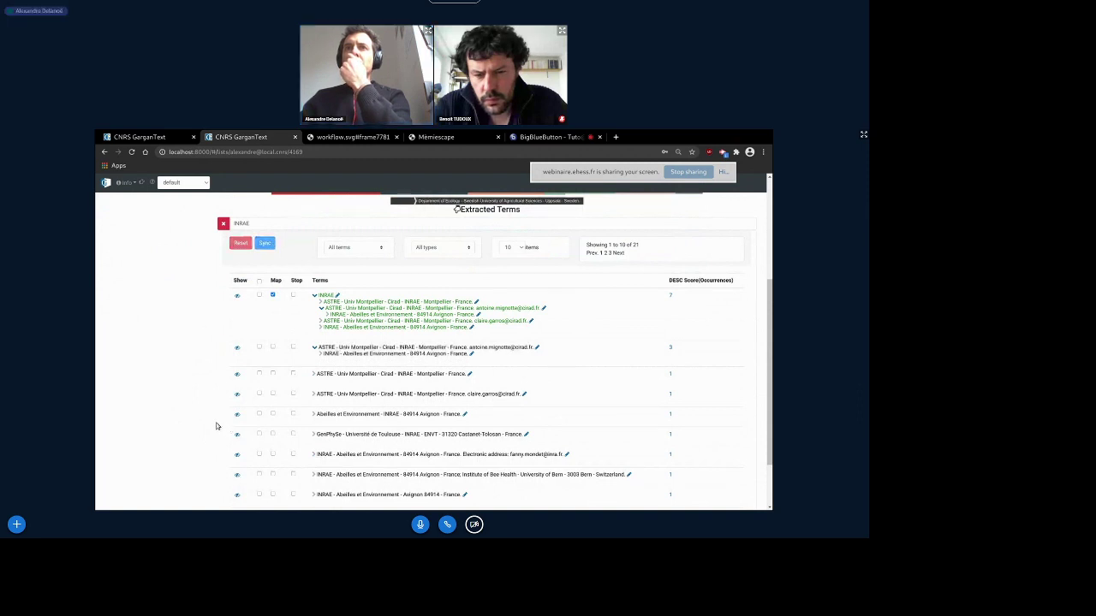
scroll(216, 426, "up", 2)
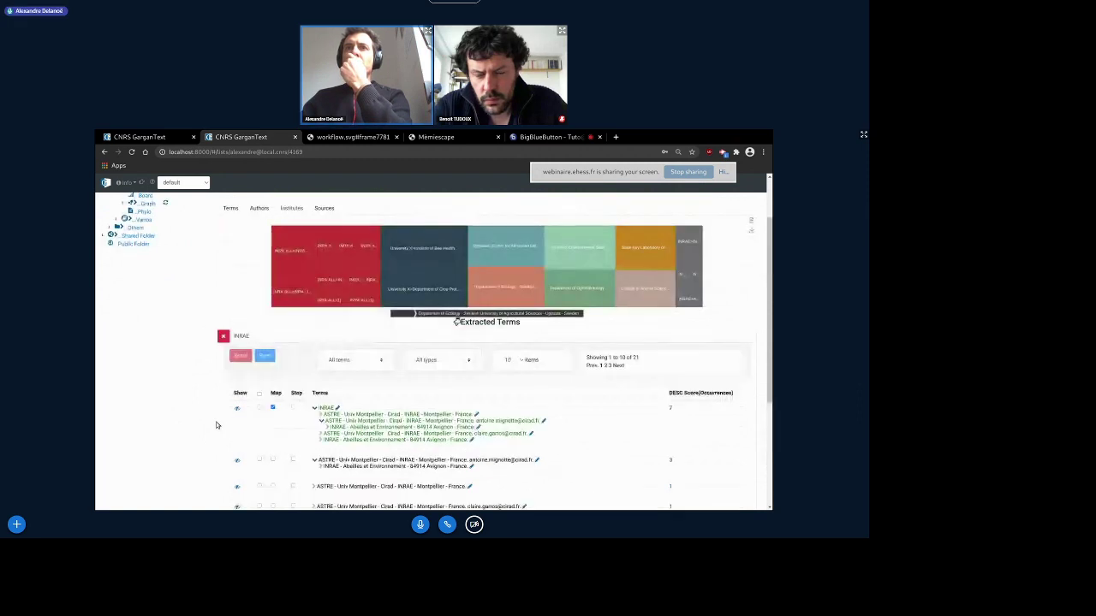
Take INRAE out of the map terms, sync the institutes treemap, and mark INRAE as a map term again
left_click(326, 408)
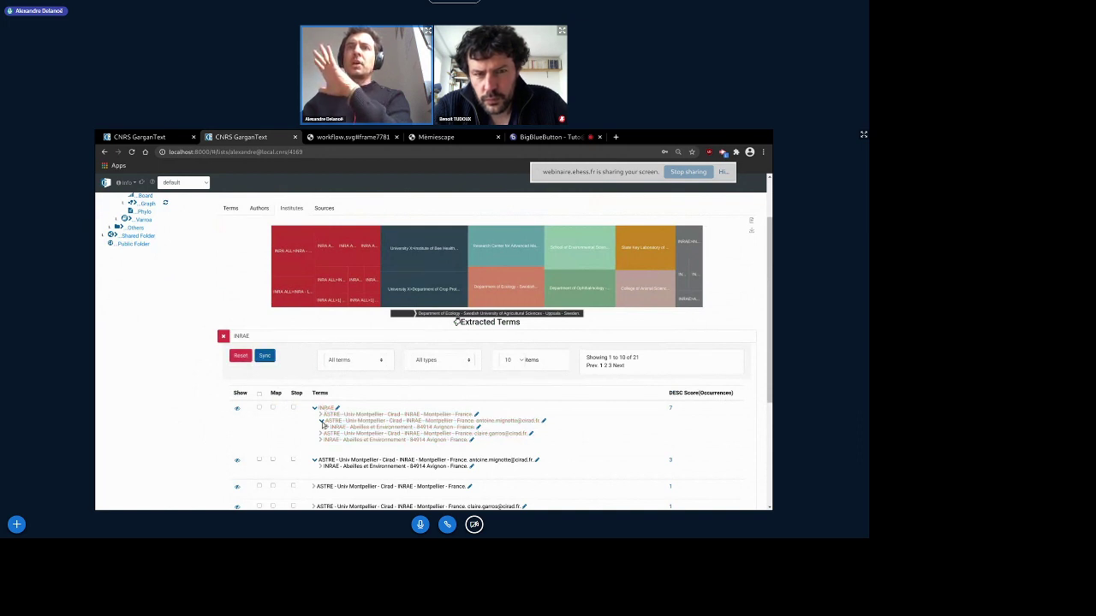
left_click(265, 357)
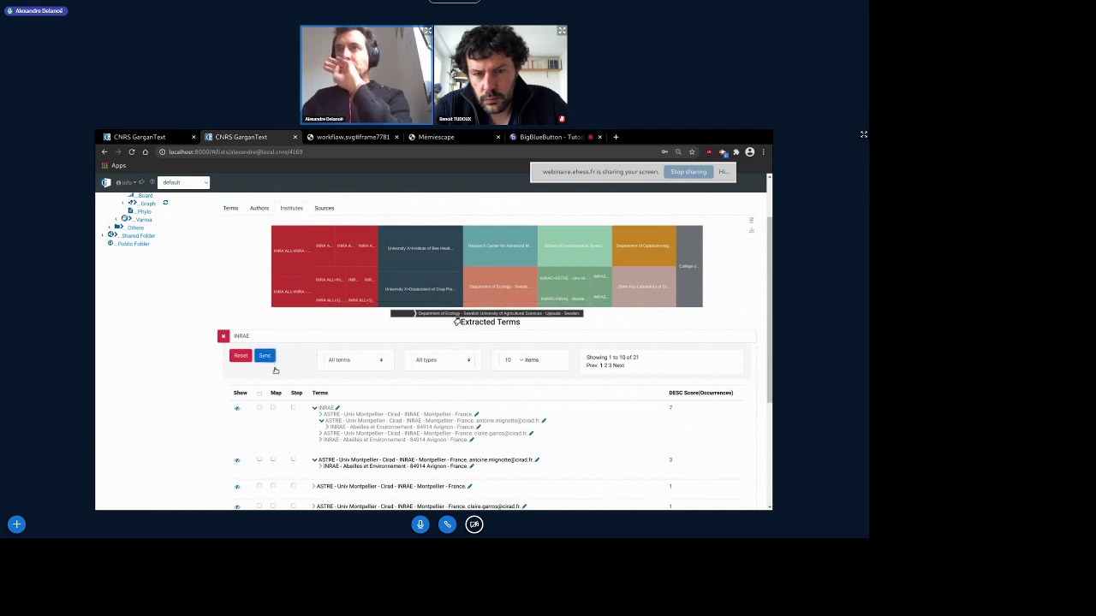
left_click(275, 366)
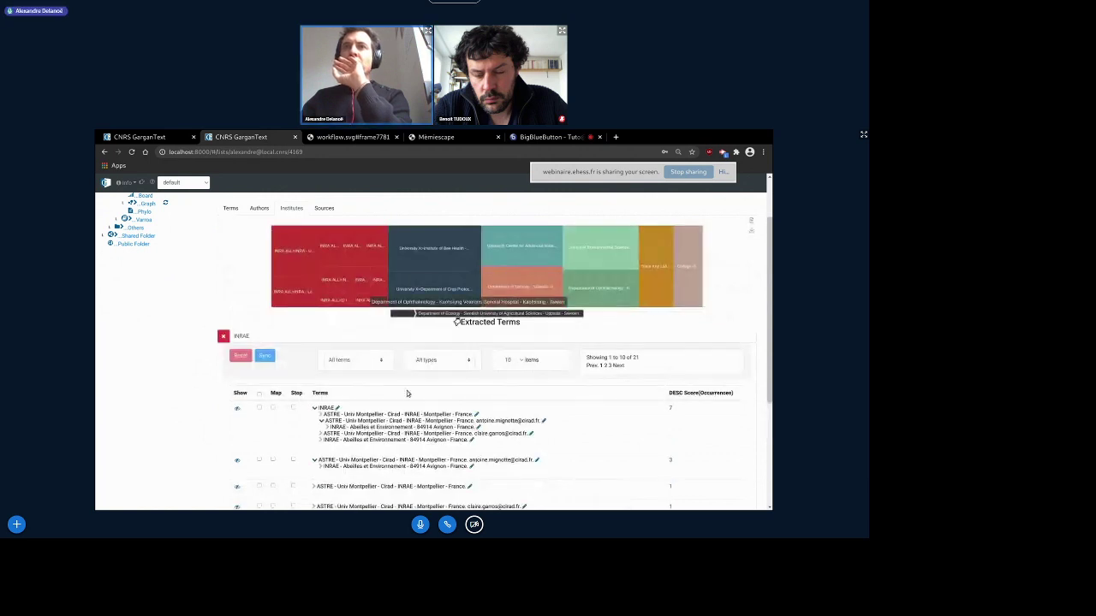
left_click(273, 408)
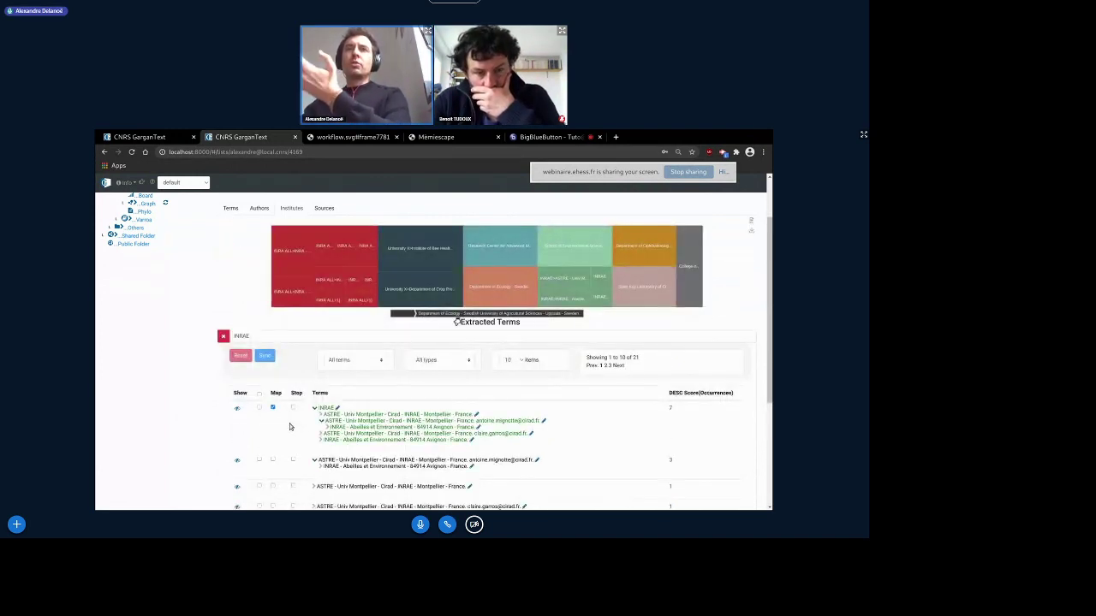
In the Authors list, group the second author below the CNRS group under the first one and save the group
scroll(182, 380, "up", 1)
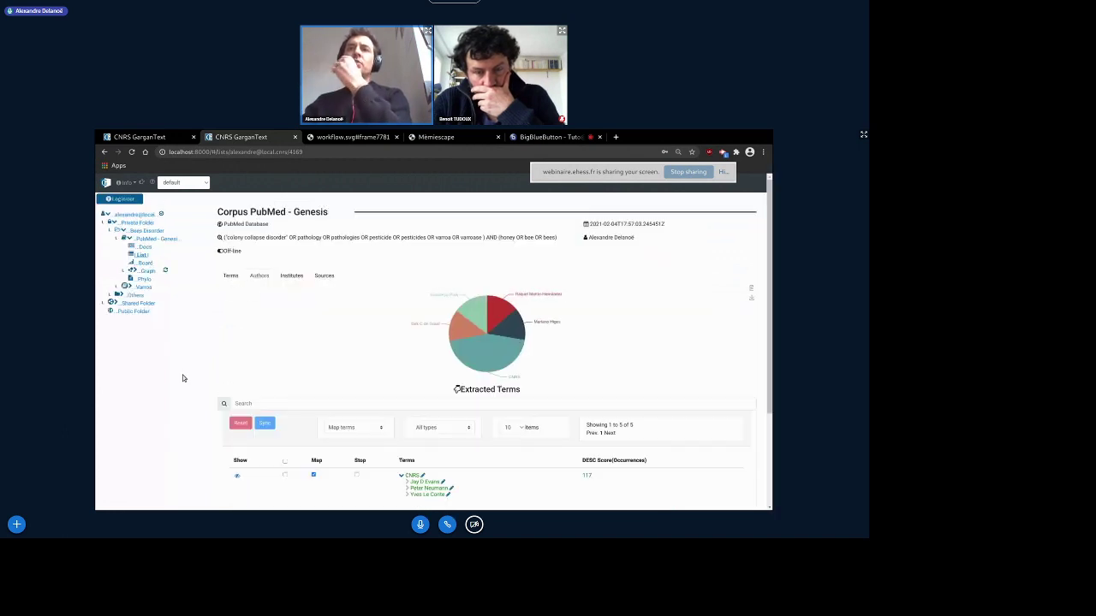
scroll(183, 384, "down", 2)
scroll(183, 386, "up", 1)
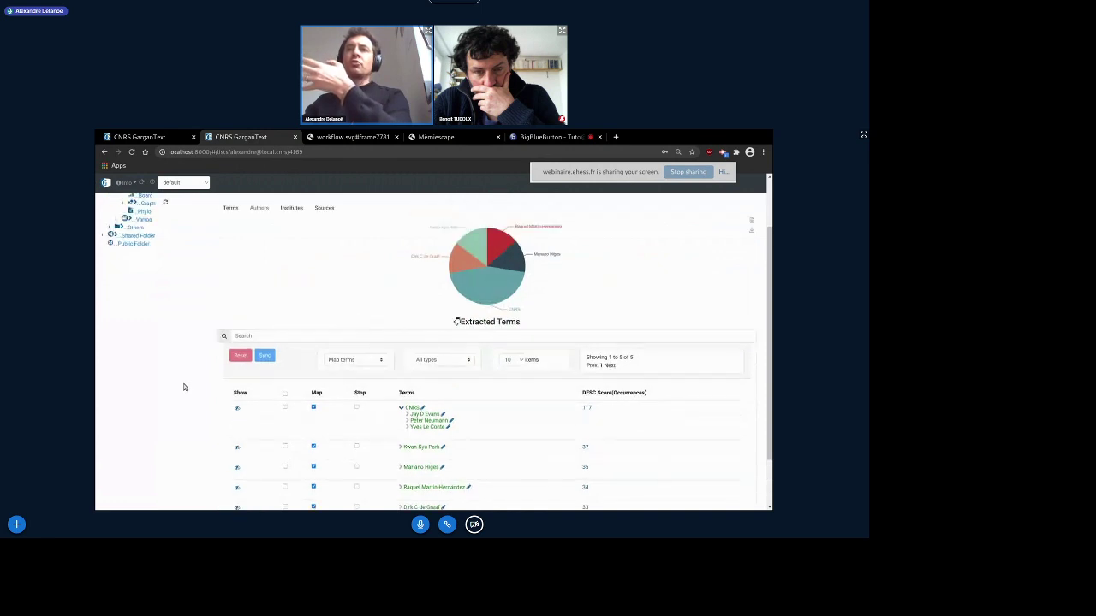
left_click(442, 448)
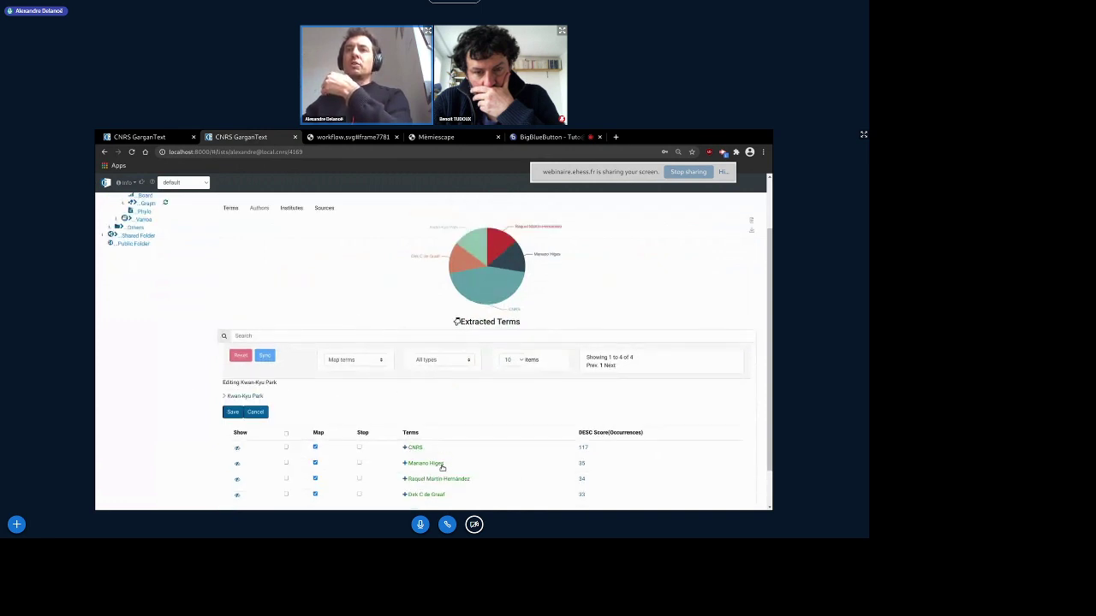
left_click(406, 465)
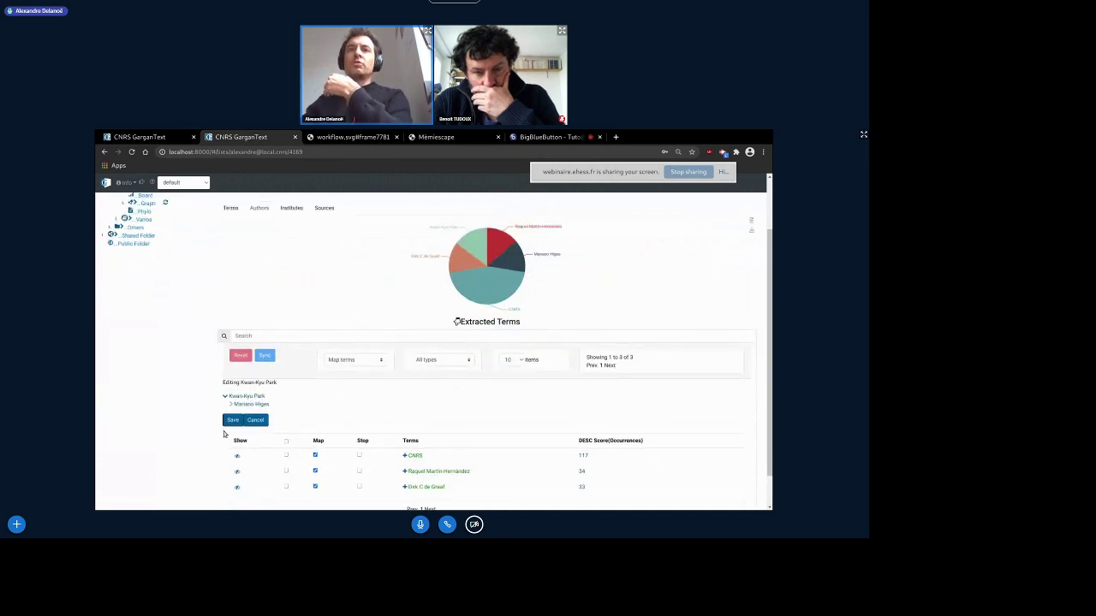
left_click(232, 418)
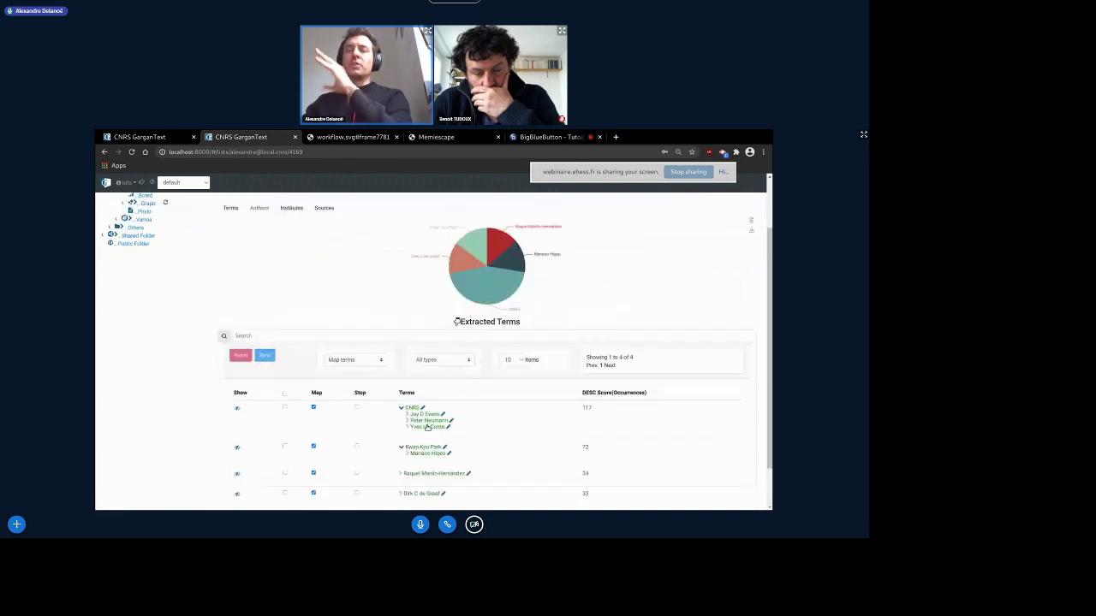
scroll(342, 424, "up", 2)
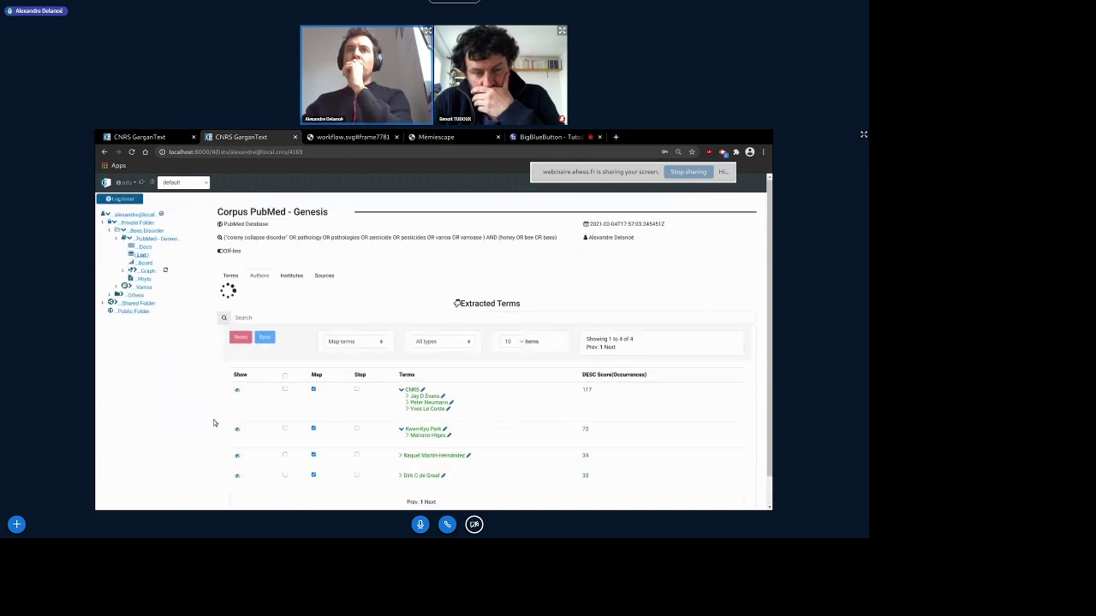
Open the Sources list and examine its bar chart and the journals grouped under Rank A and Rank B
left_click(325, 276)
scroll(196, 413, "down", 2)
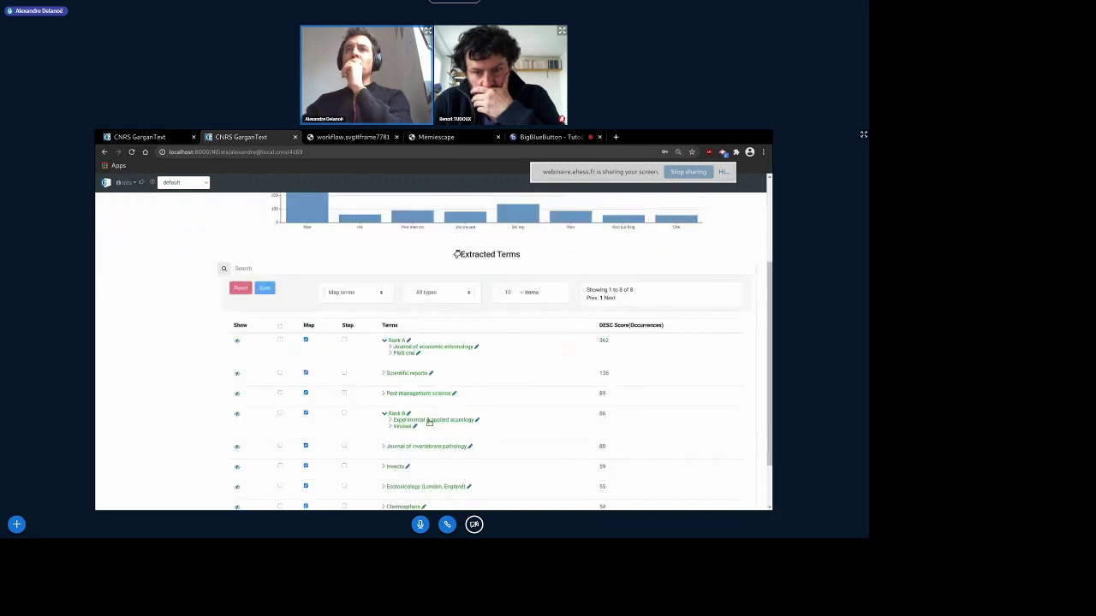
scroll(410, 410, "down", 1)
scroll(408, 423, "up", 2)
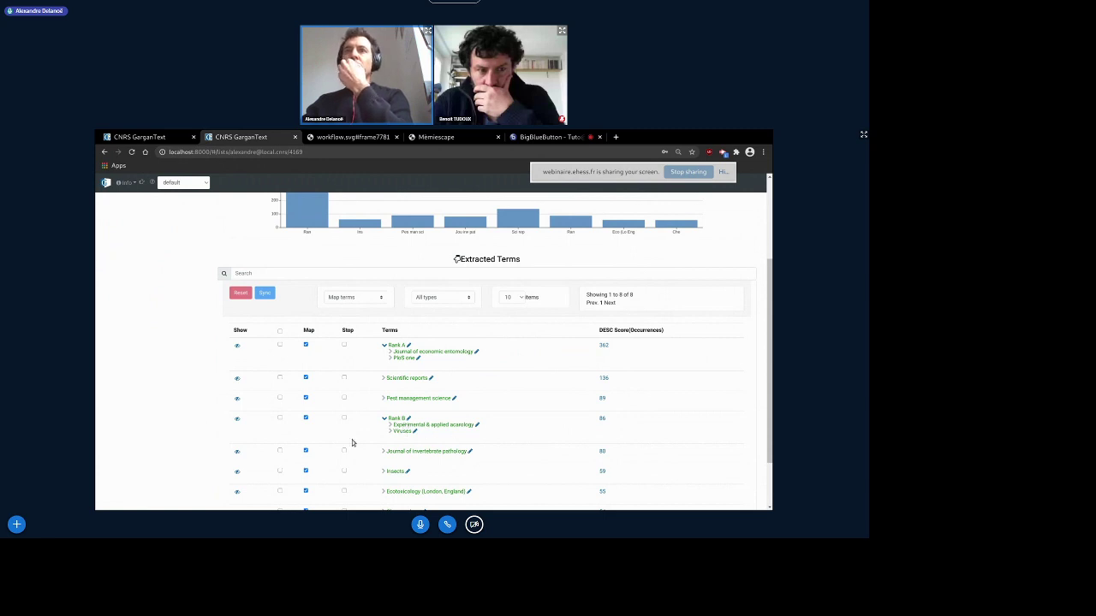
scroll(308, 425, "up", 3)
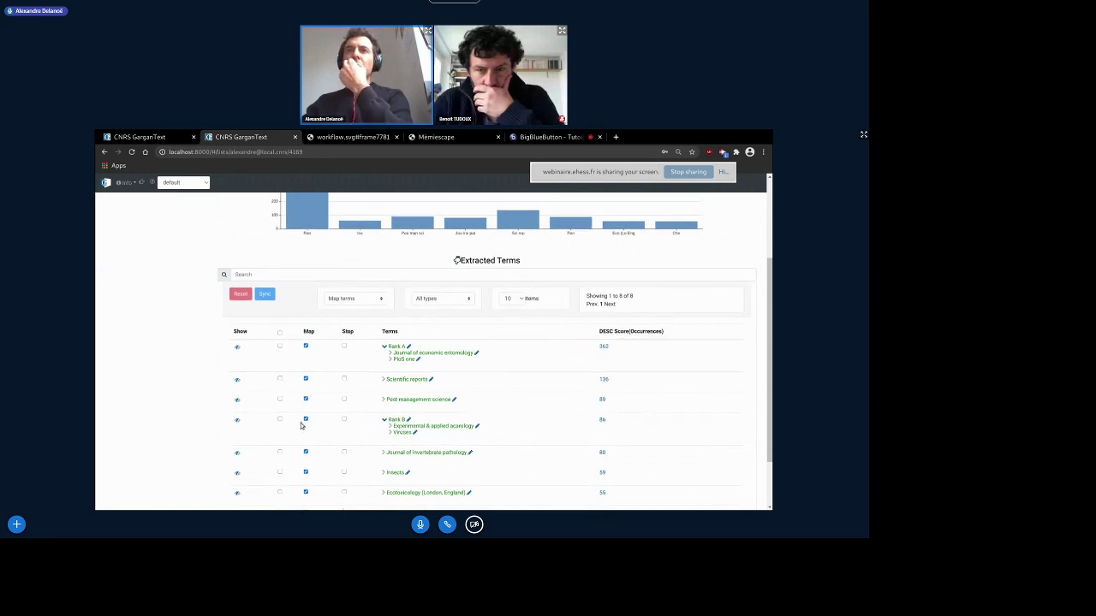
Open the Terms list and examine the grouped map terms, such as honey bee, colony and pesticide, and their occurrence scores
left_click(230, 236)
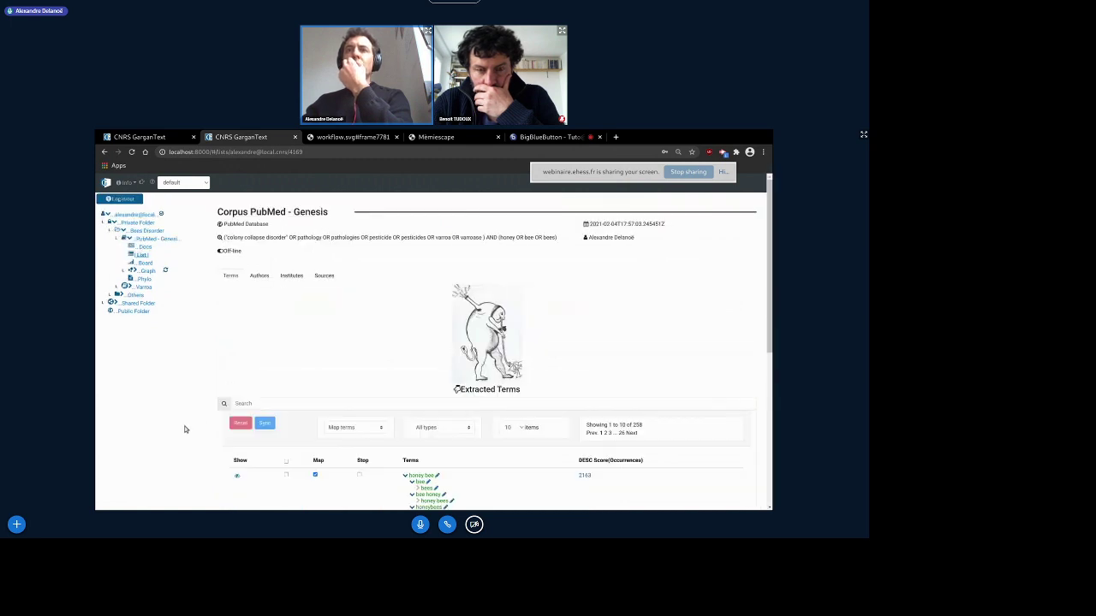
scroll(184, 428, "down", 5)
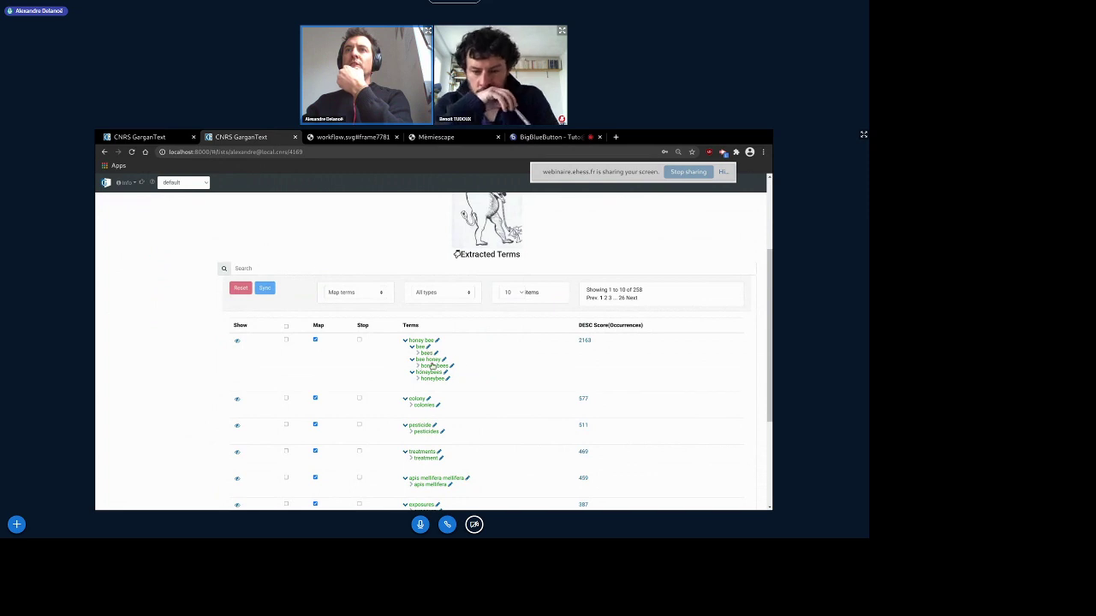
scroll(356, 399, "down", 2)
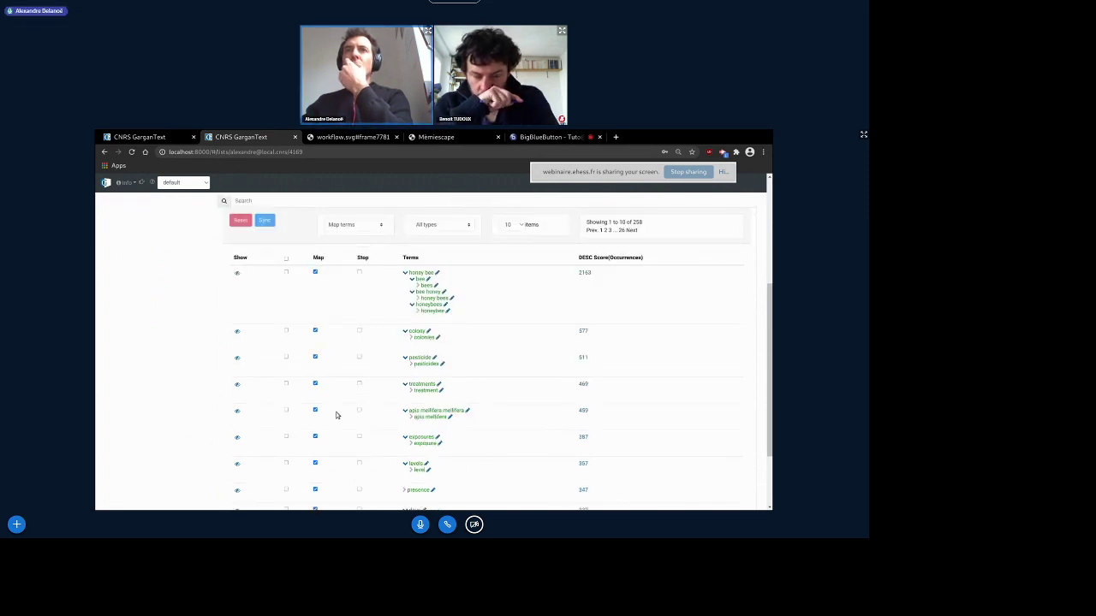
scroll(368, 411, "up", 3)
scroll(171, 410, "up", 1)
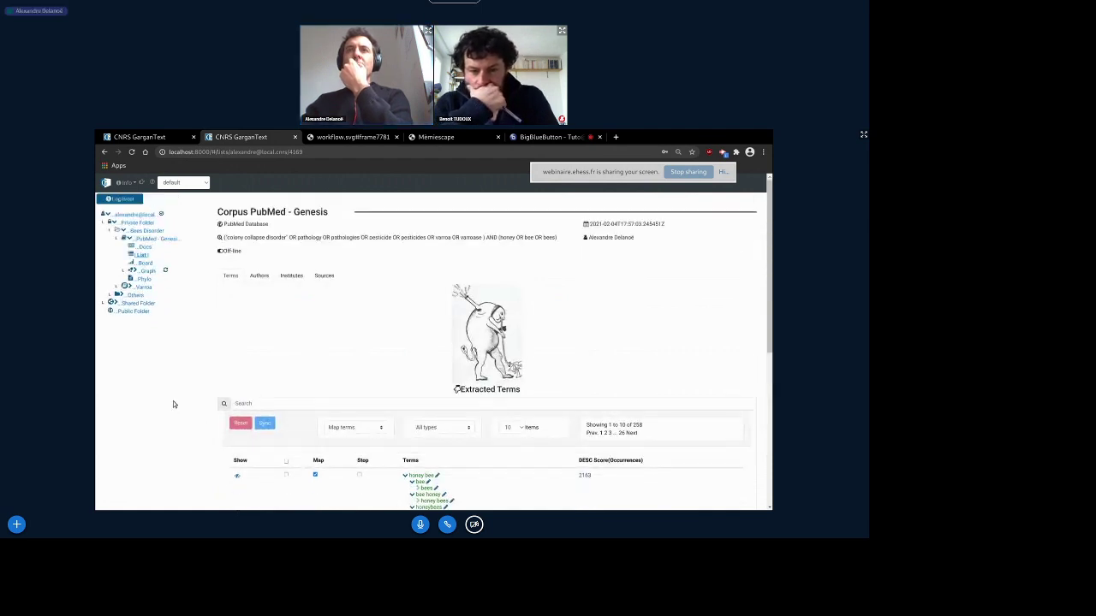
scroll(173, 400, "down", 1)
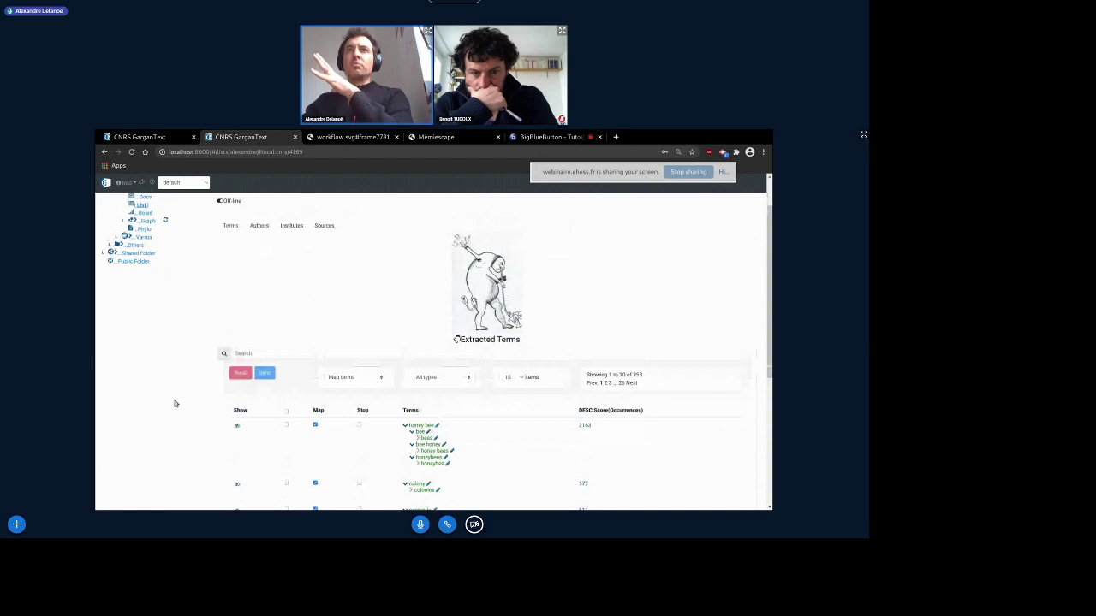
scroll(174, 403, "up", 1)
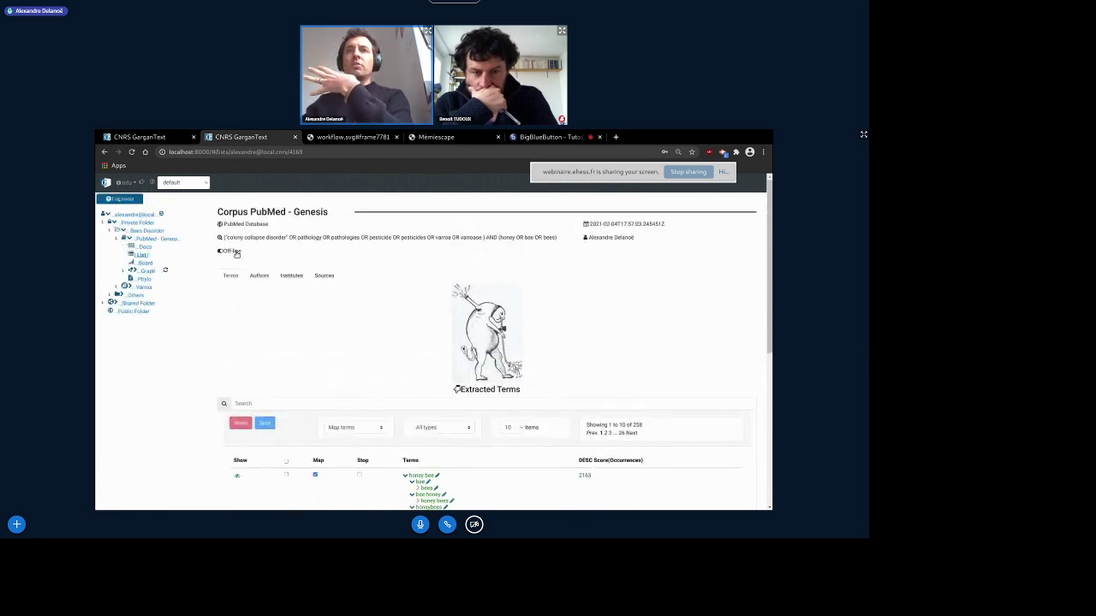
scroll(178, 433, "down", 2)
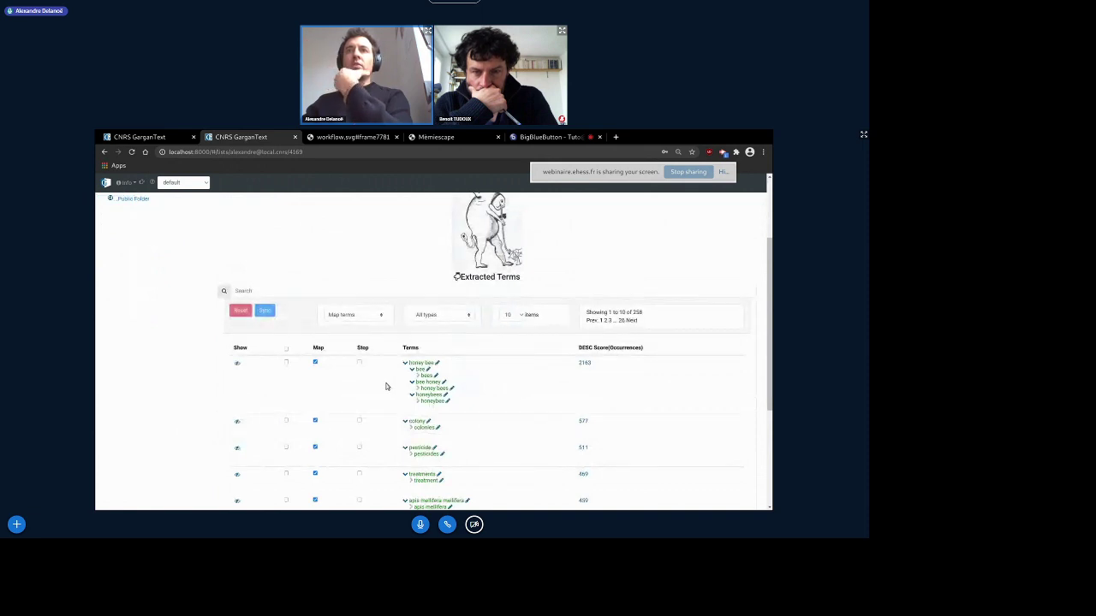
scroll(386, 387, "up", 1)
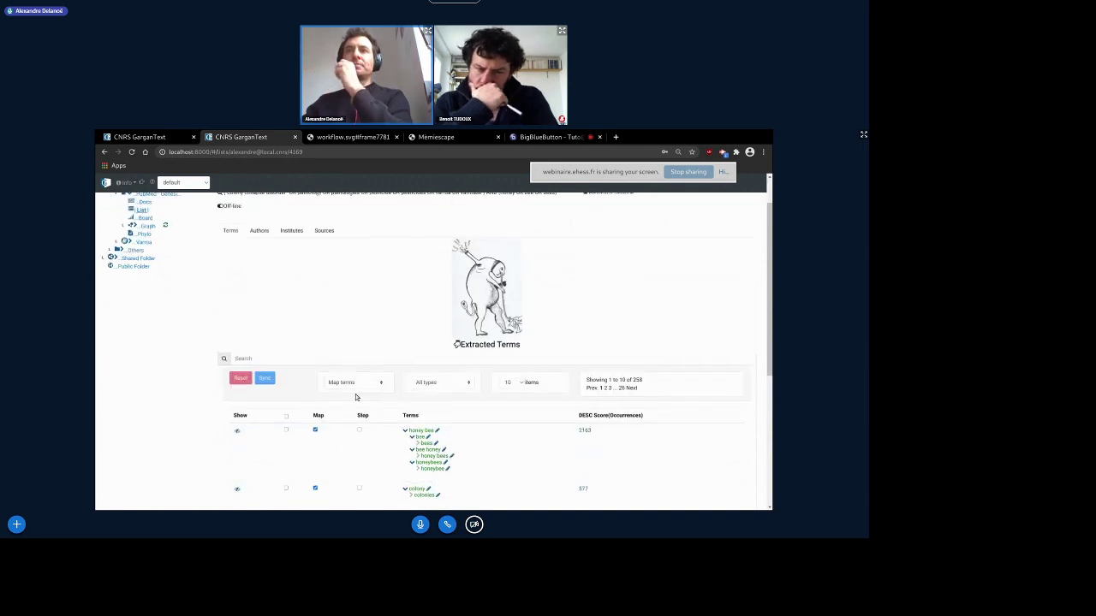
Filter the extracted map terms to show only one-word terms
left_click(436, 384)
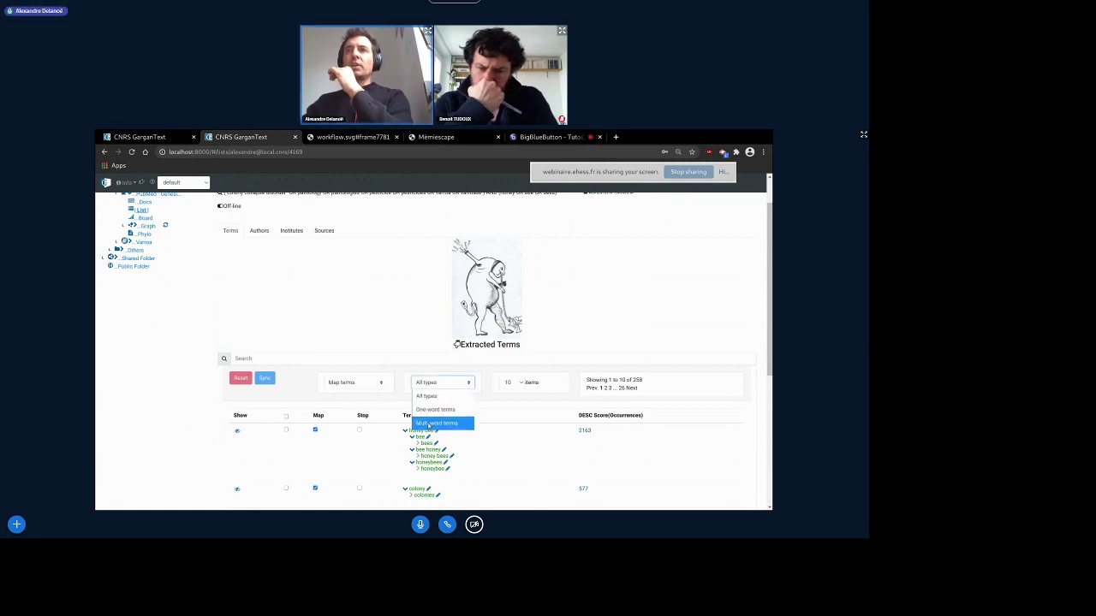
left_click(429, 410)
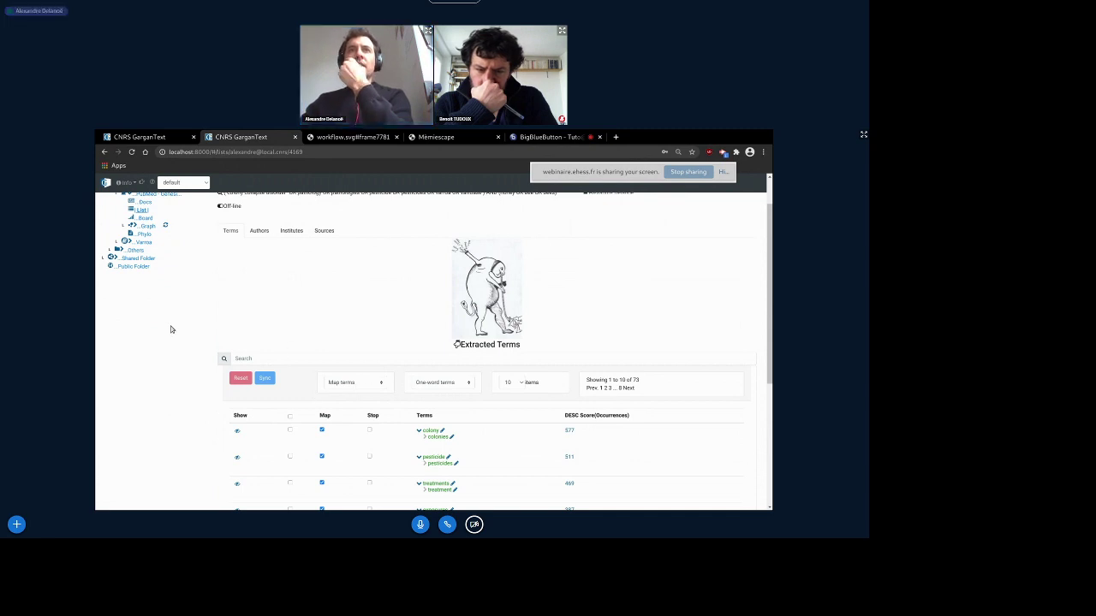
Open the Board of the PubMed - Genesis corpus and look over its charts
scroll(171, 330, "up", 1)
left_click(144, 263)
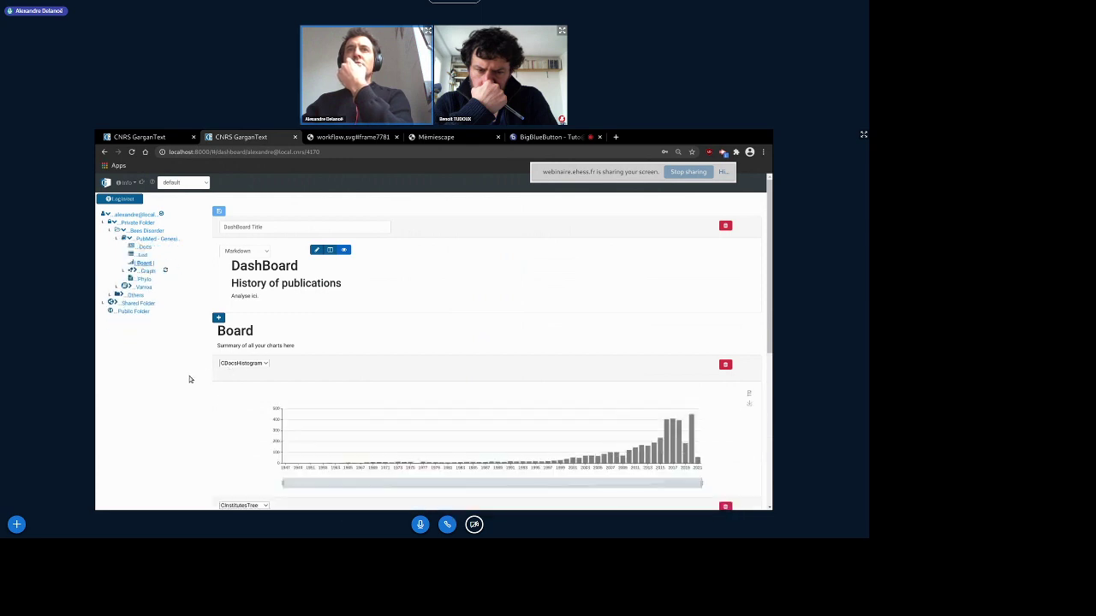
scroll(189, 374, "down", 3)
scroll(189, 375, "down", 2)
scroll(190, 375, "up", 6)
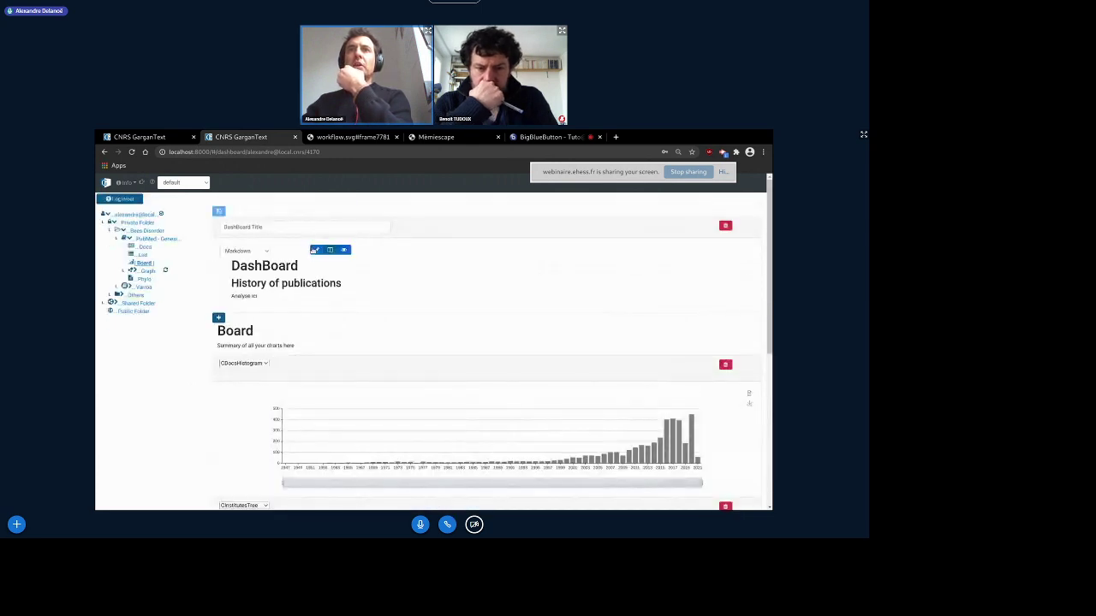
Add the line "Ensemble on travaille" below the analysis text in the dashboard's Markdown block and save the dashboard
left_click(316, 249)
left_click(277, 288)
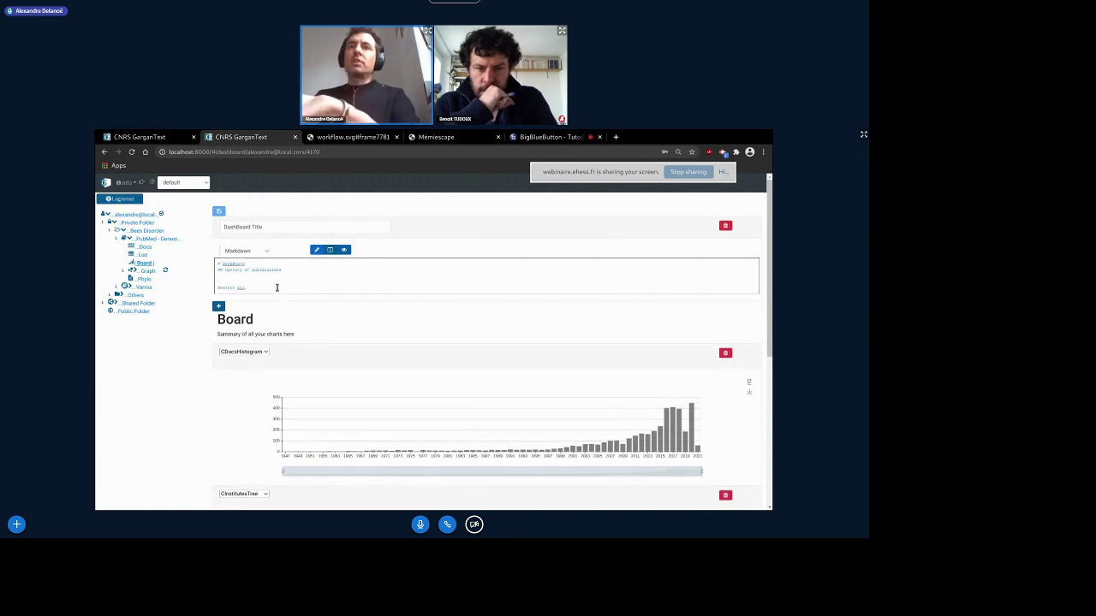
key("Return")
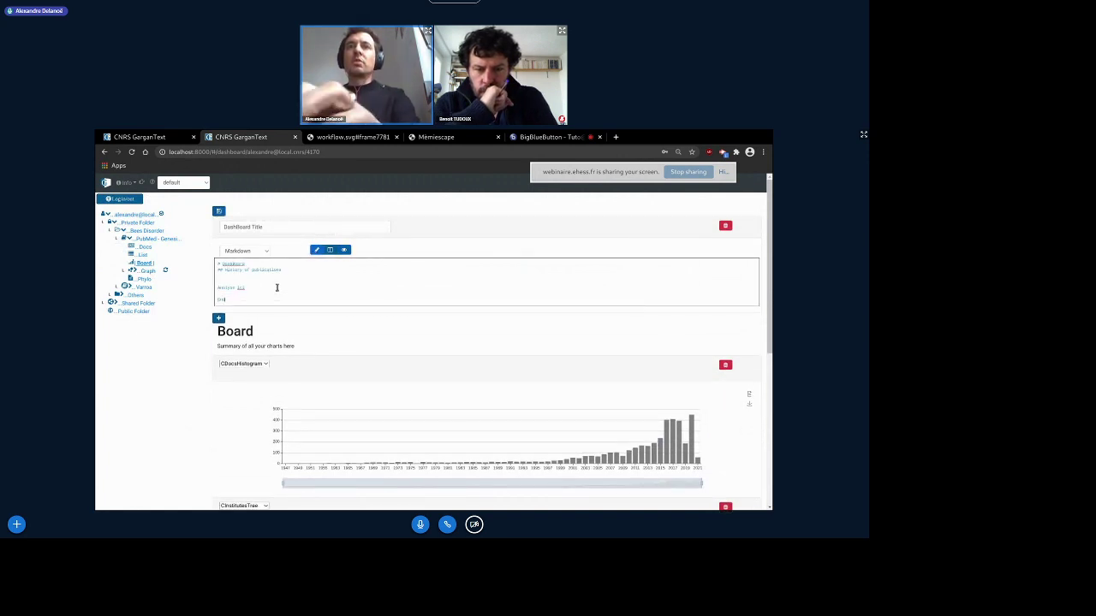
type("Corpus: [treeId")
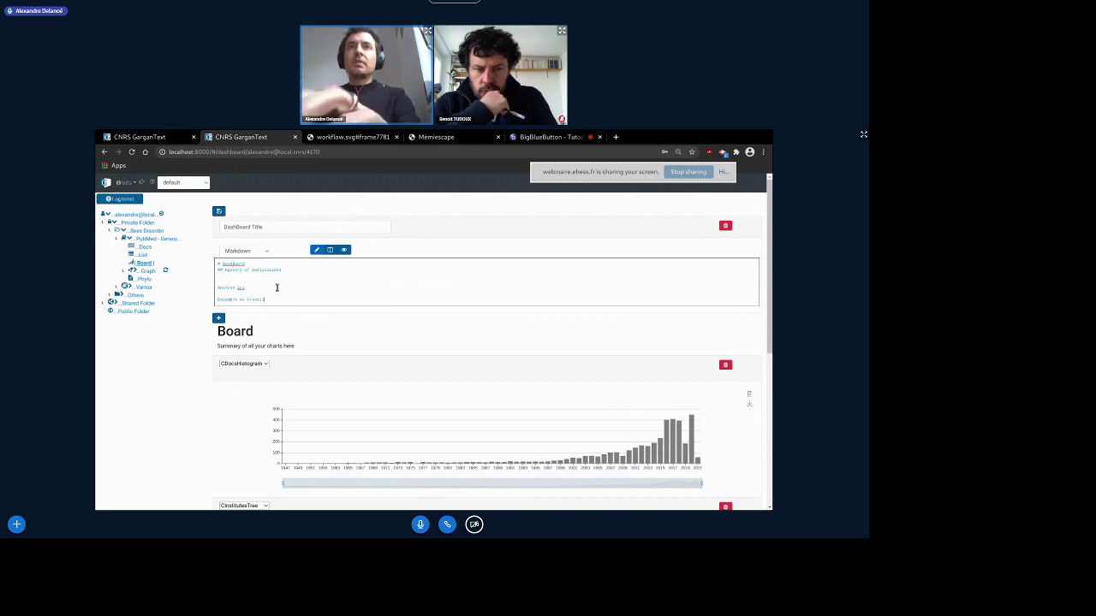
left_click(218, 209)
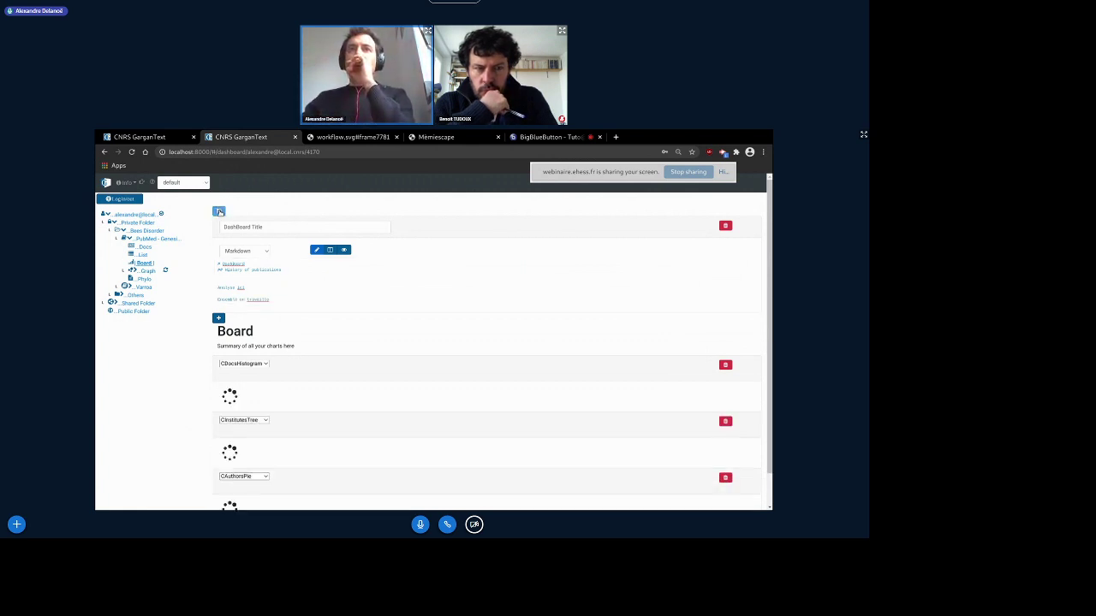
Add a chart to the Board and set the second chart's type to CAuthorsPie
scroll(192, 368, "down", 2)
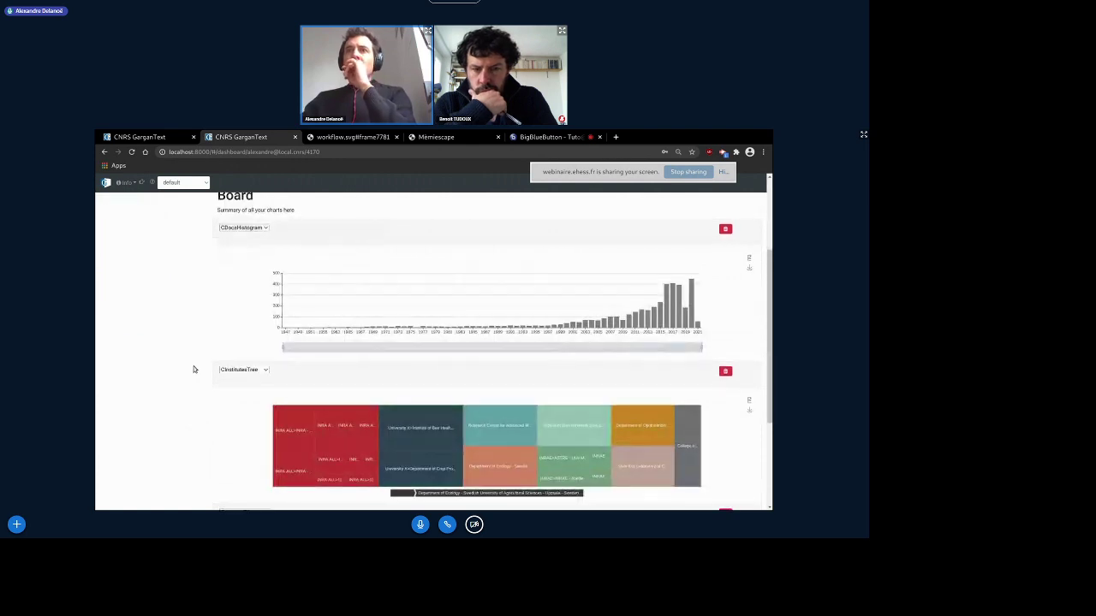
scroll(194, 369, "down", 3)
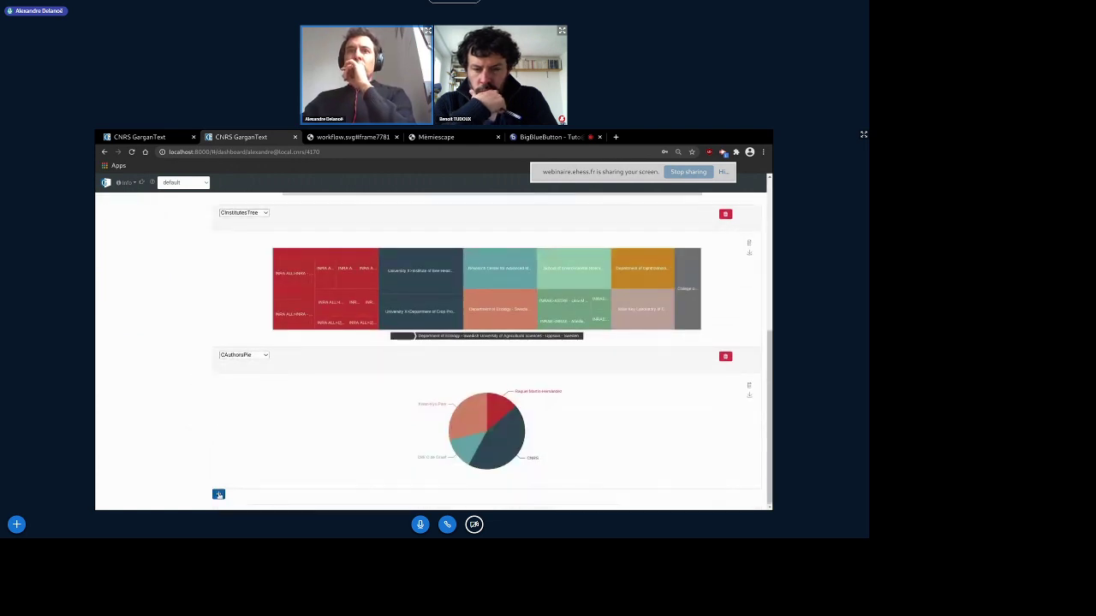
left_click(218, 495)
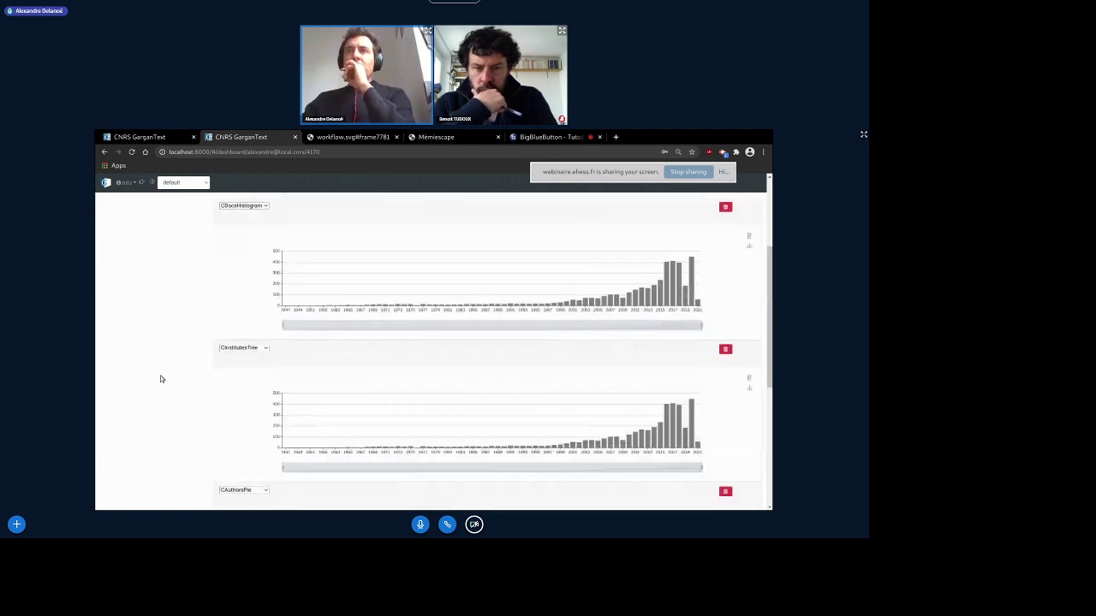
scroll(160, 379, "up", 1)
left_click(242, 392)
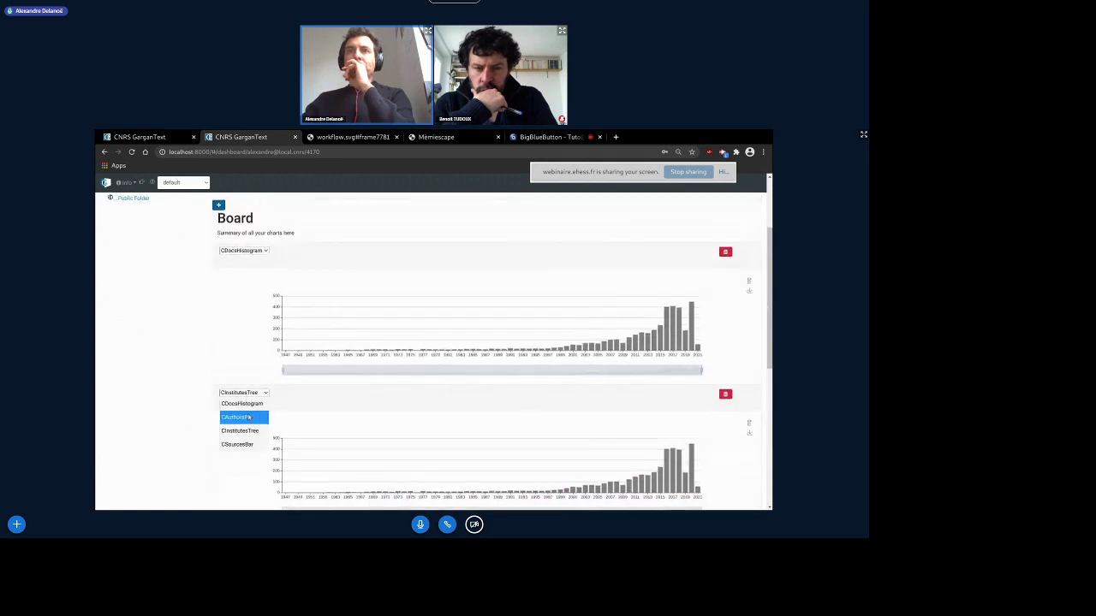
left_click(244, 416)
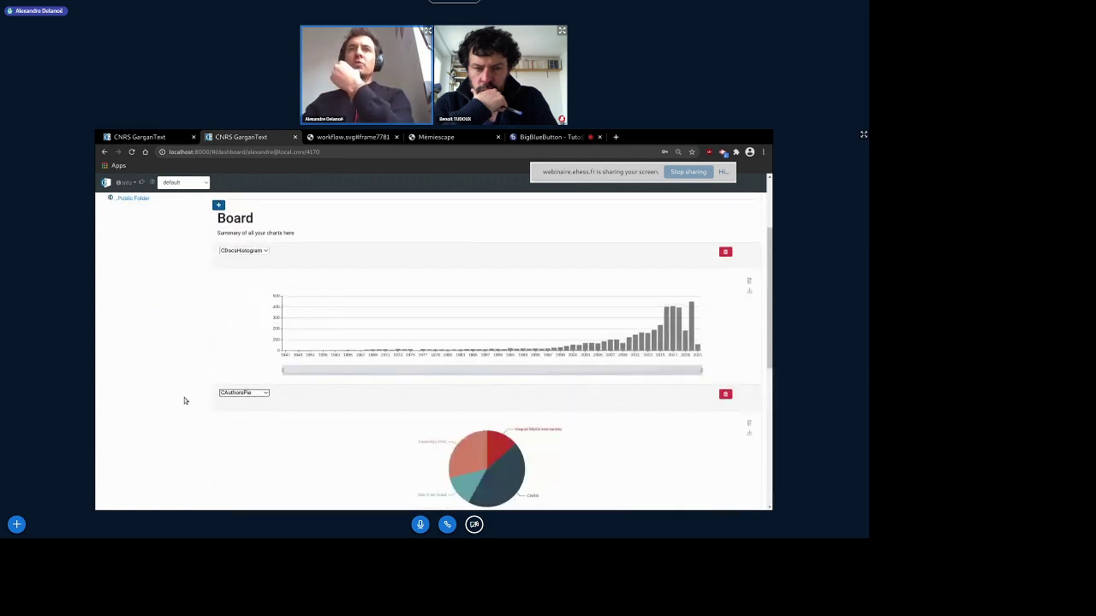
Review the Board's document histogram, authors pie charts and institutes treemap
scroll(182, 383, "down", 5)
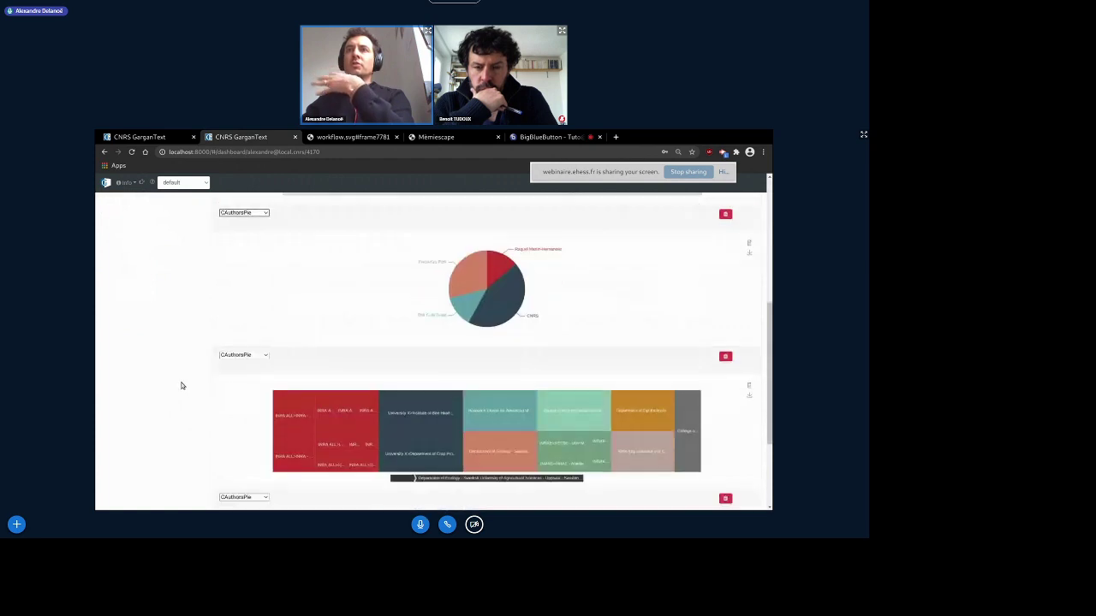
scroll(180, 386, "up", 1)
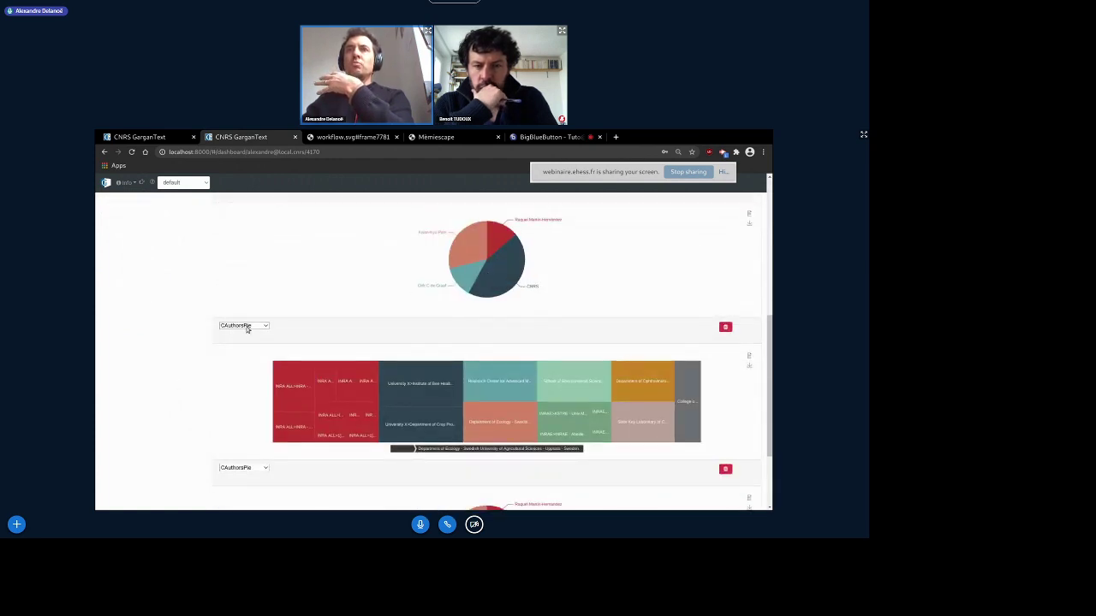
scroll(175, 327, "up", 3)
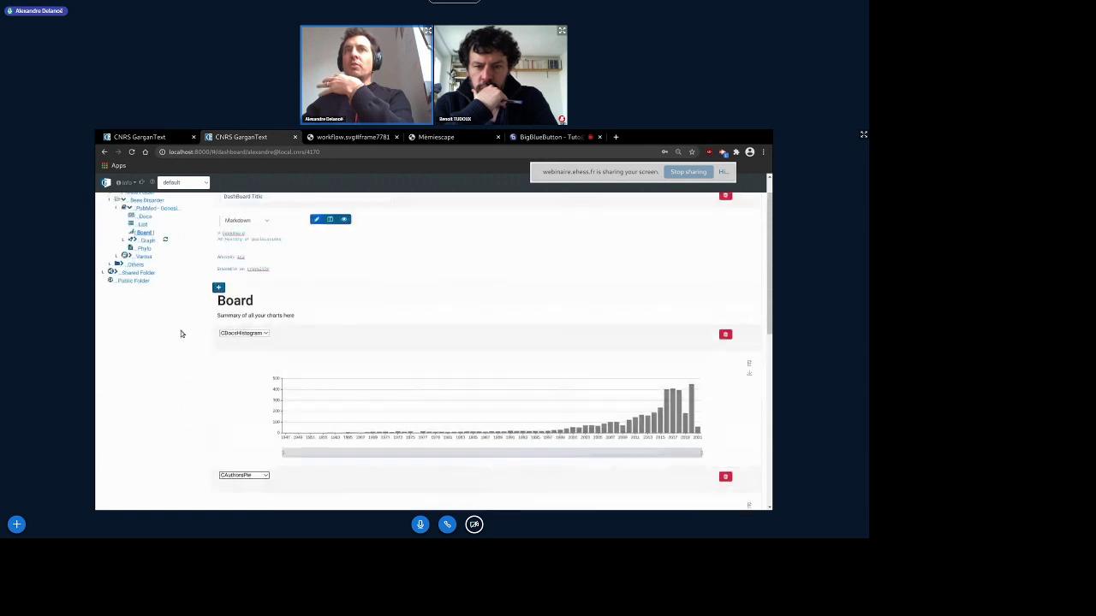
scroll(181, 333, "down", 2)
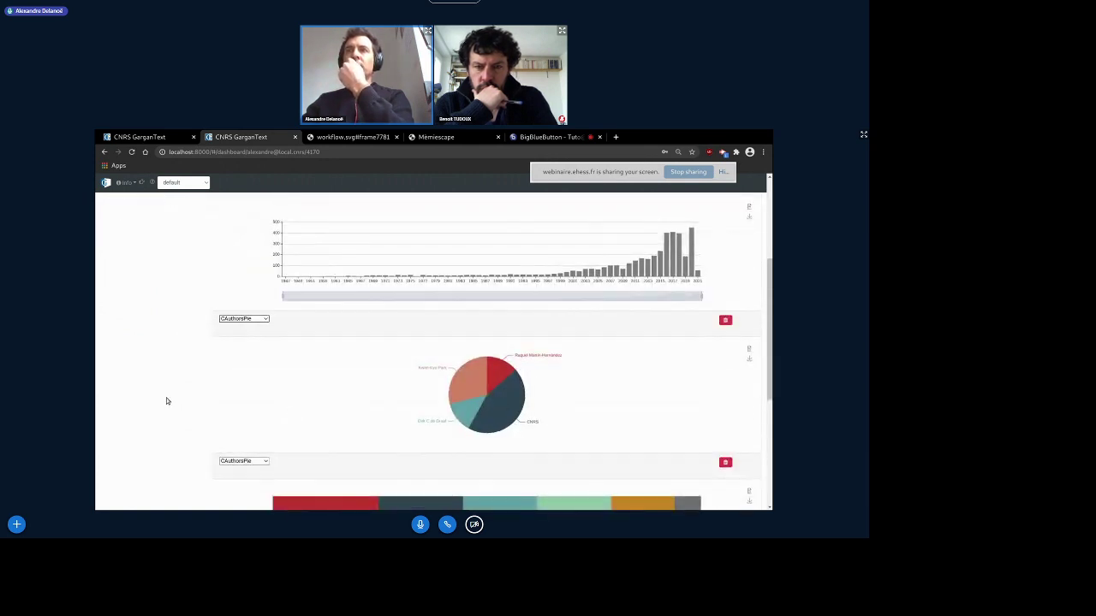
scroll(166, 399, "up", 2)
scroll(427, 372, "down", 2)
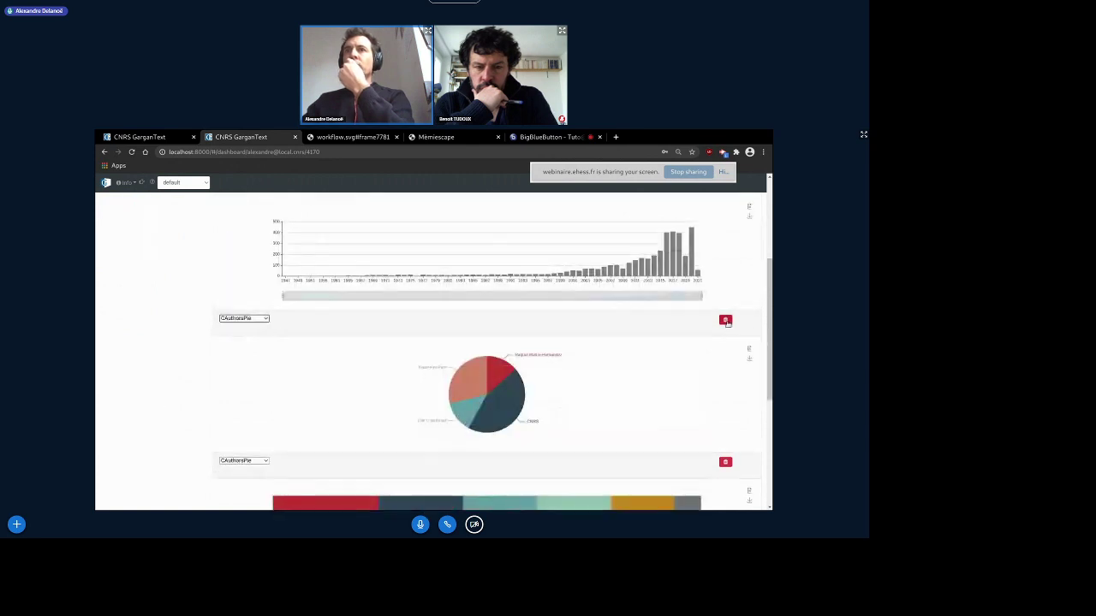
scroll(201, 383, "down", 2)
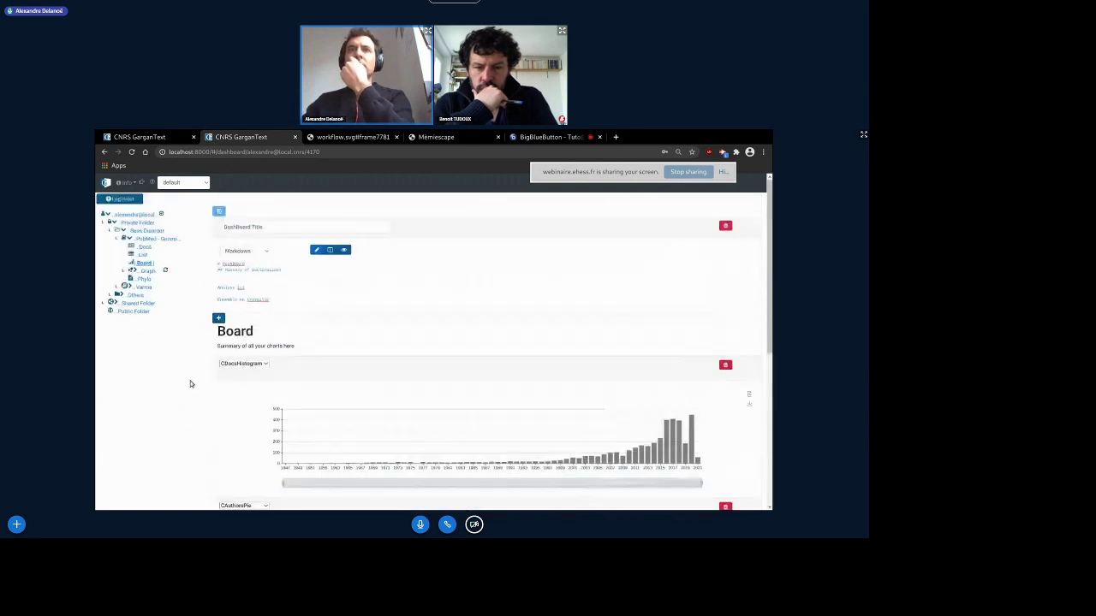
Open the corpus Graph, show its controls and search the nodes for "bee"
left_click(147, 273)
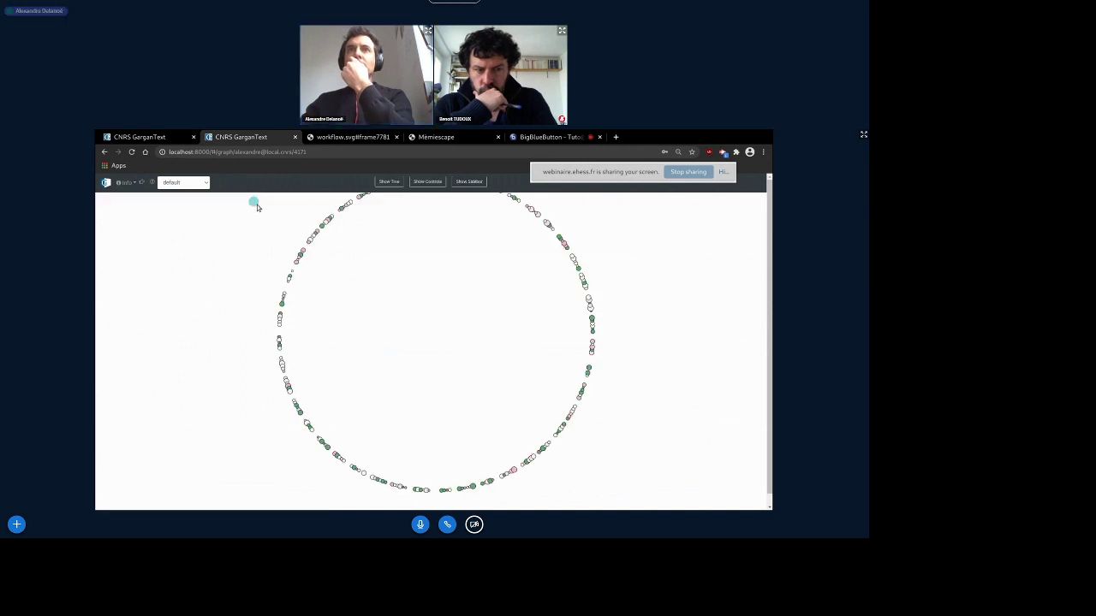
left_click(427, 181)
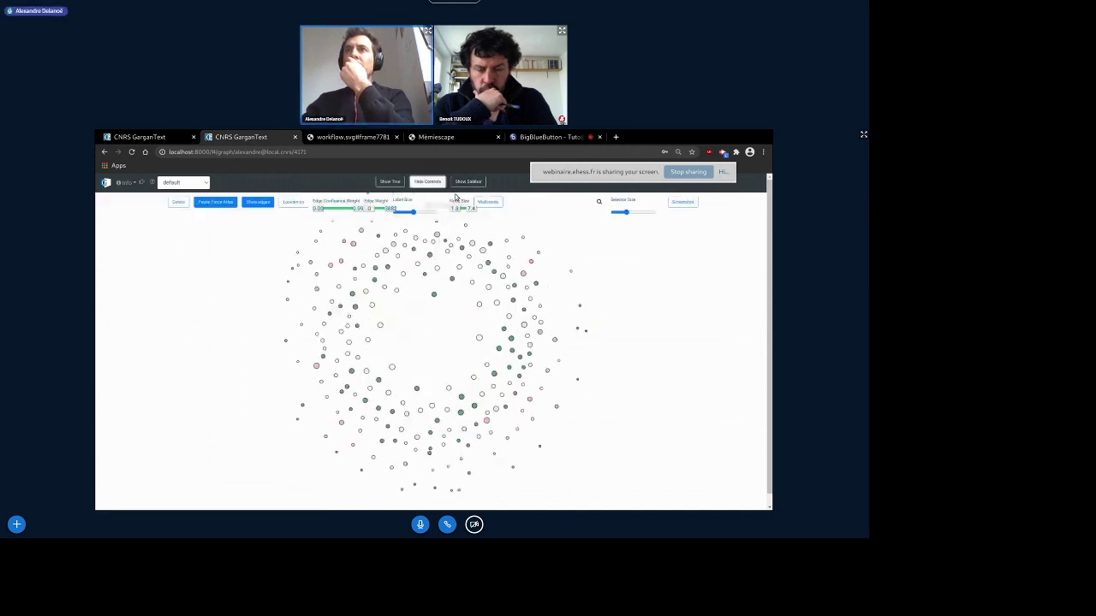
left_click(523, 203)
type("brex")
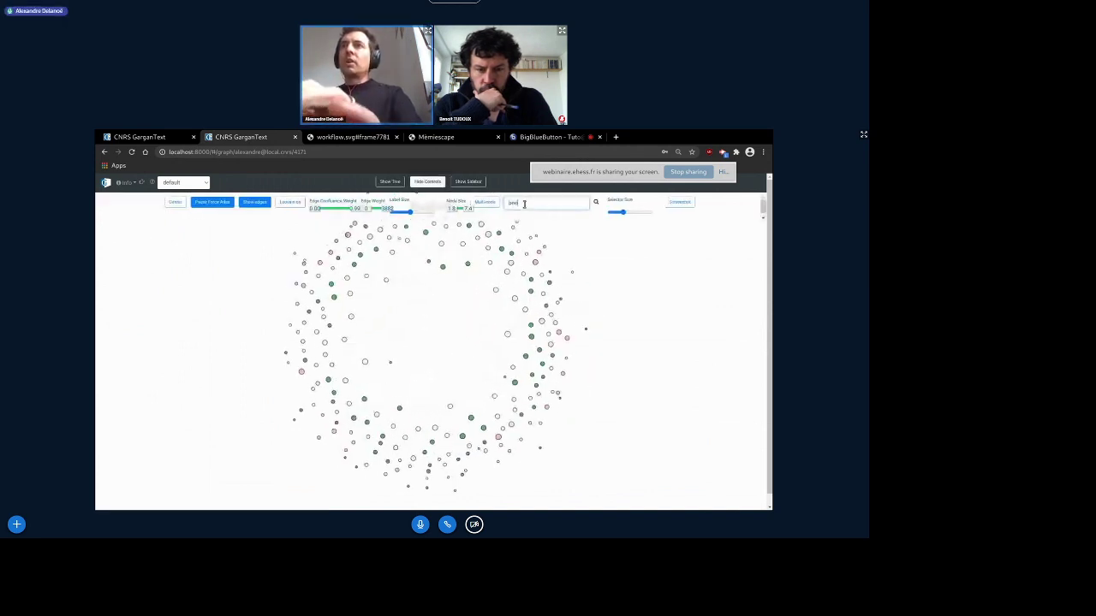
key("Return")
Switch to the other browser window, view the Mèmiescape phylomemy, and return to the bee graph
key("alt+Tab")
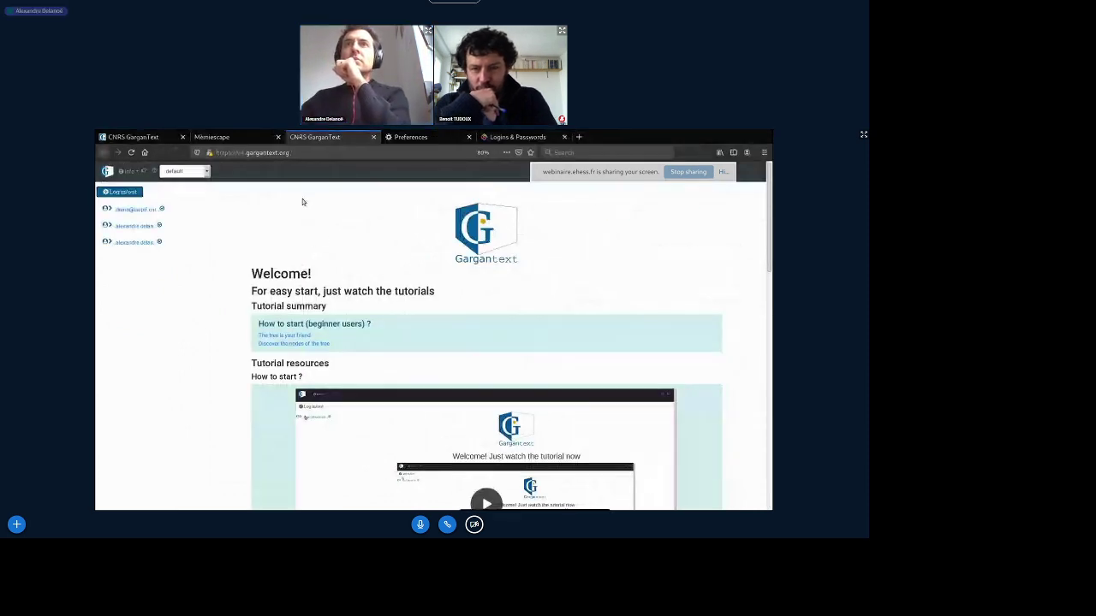
left_click(249, 135)
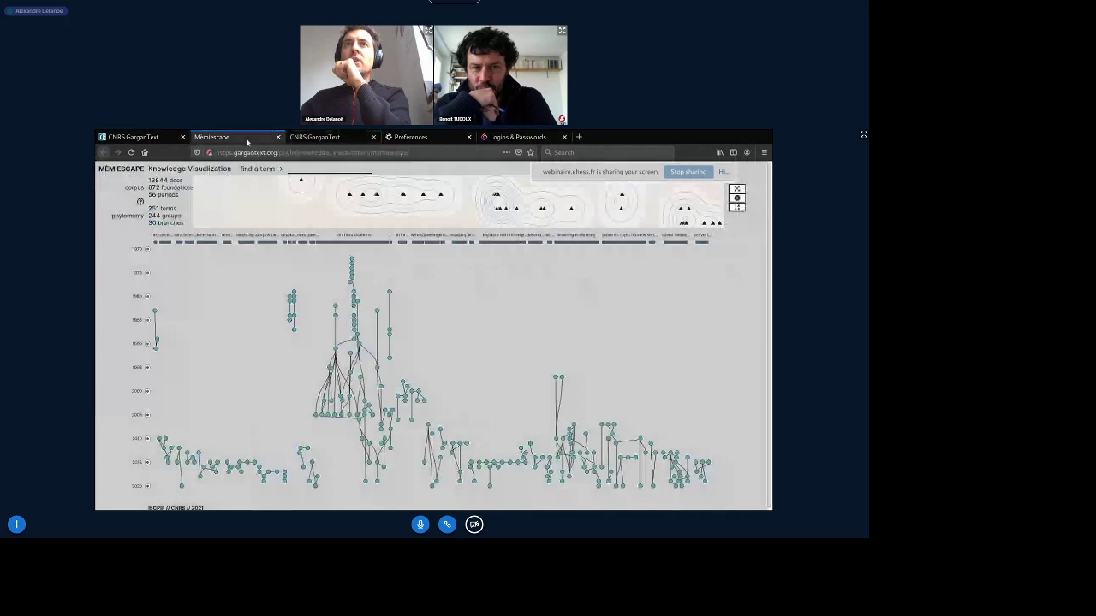
left_click(327, 138)
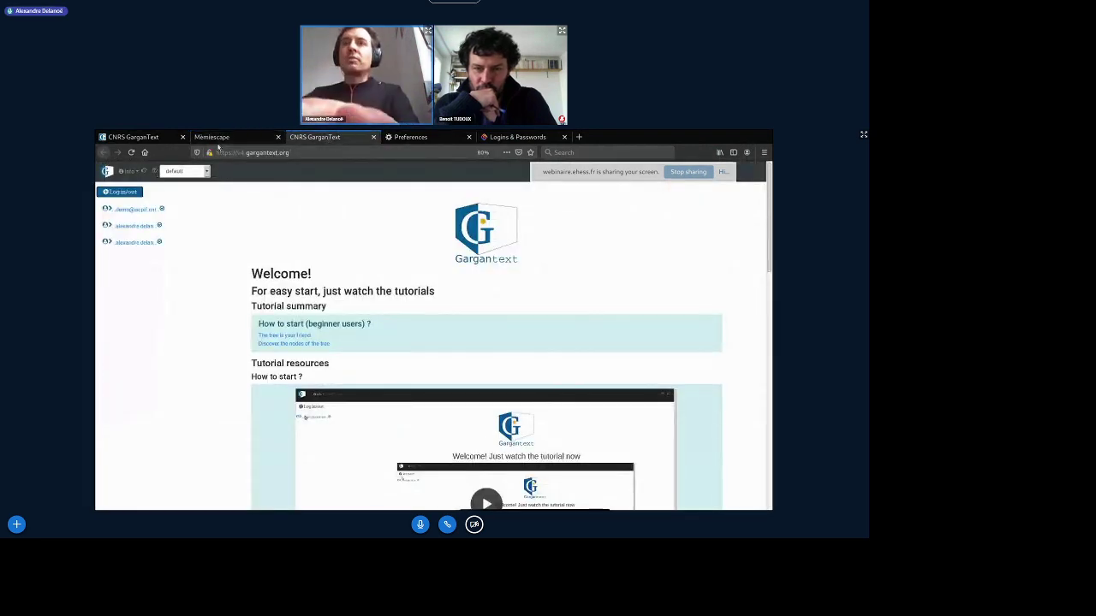
key("alt+Tab")
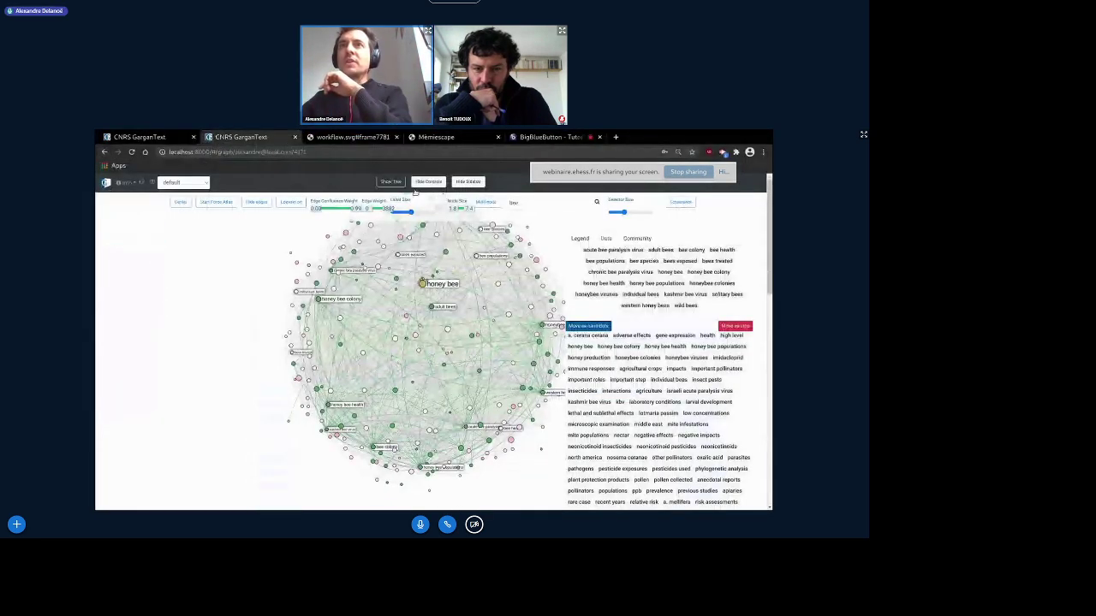
Run the Force Atlas layout until the clusters spread apart, stop it, and clear the node selection
left_click(216, 202)
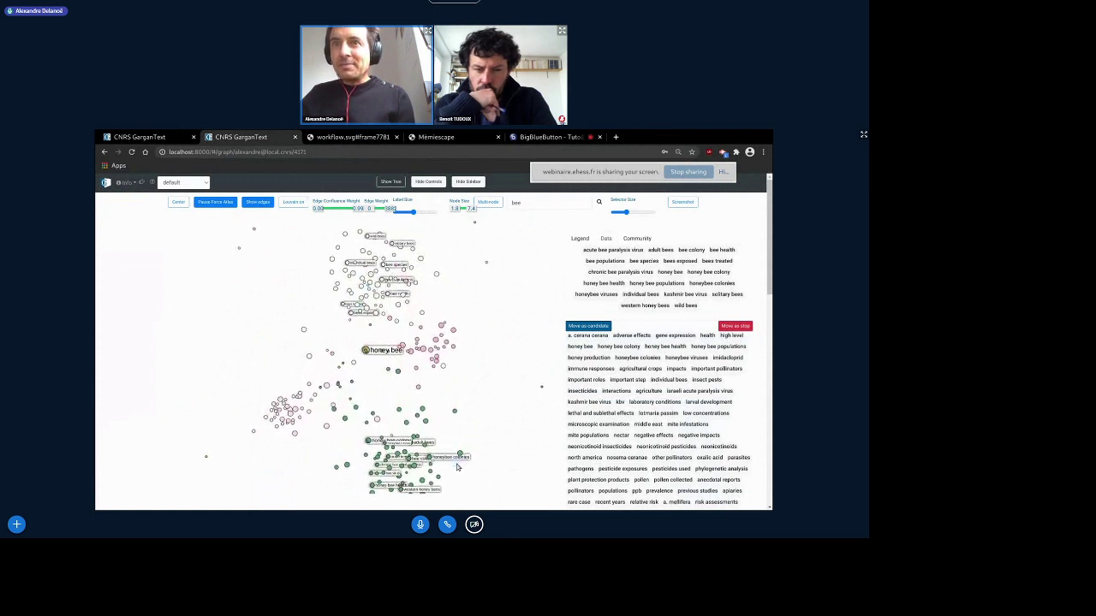
left_click(203, 203)
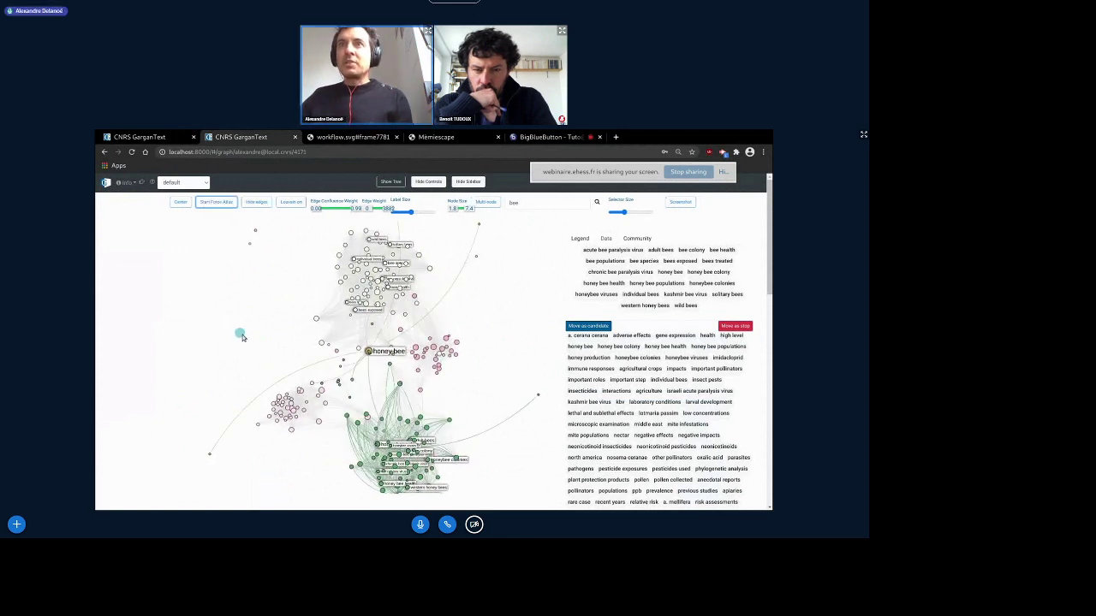
left_click(242, 339)
Examine the graph's insecticide, pesticide analysis and varroa clusters around honey bee, and select the imidacloprid node to list its related terms
scroll(251, 321, "up", 5)
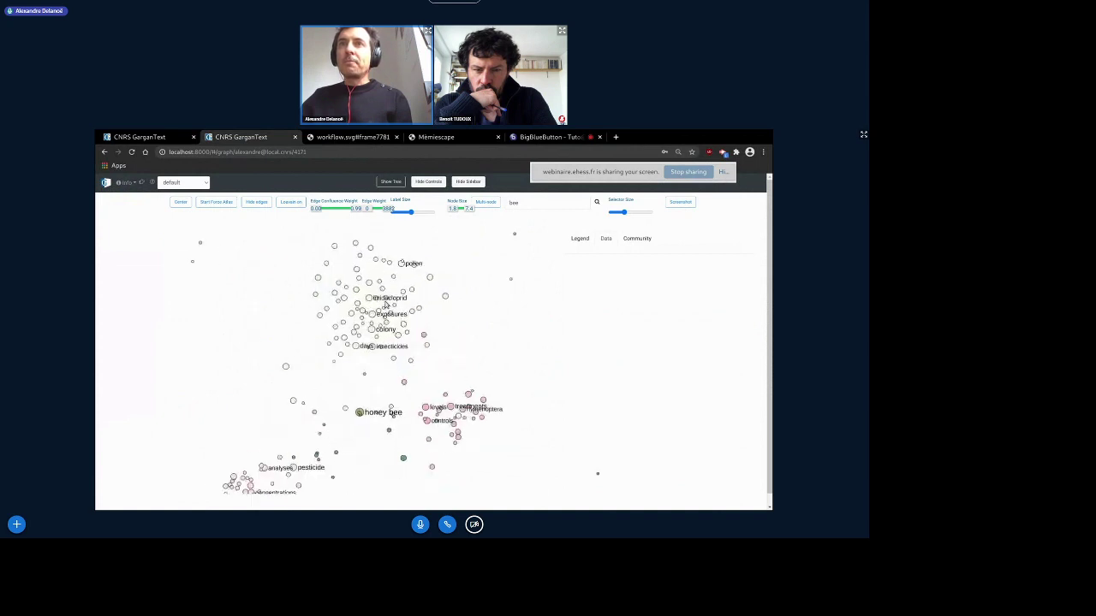
scroll(385, 304, "up", 3)
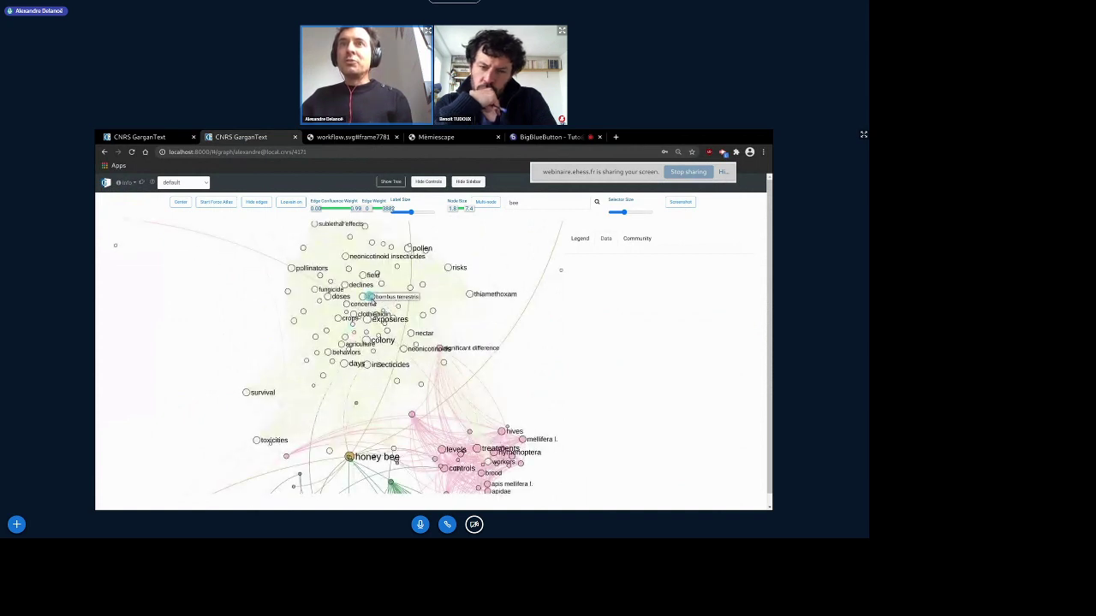
mouse_move(243, 315)
left_mouse_down()
mouse_move(209, 334)
mouse_move(217, 277)
left_mouse_up()
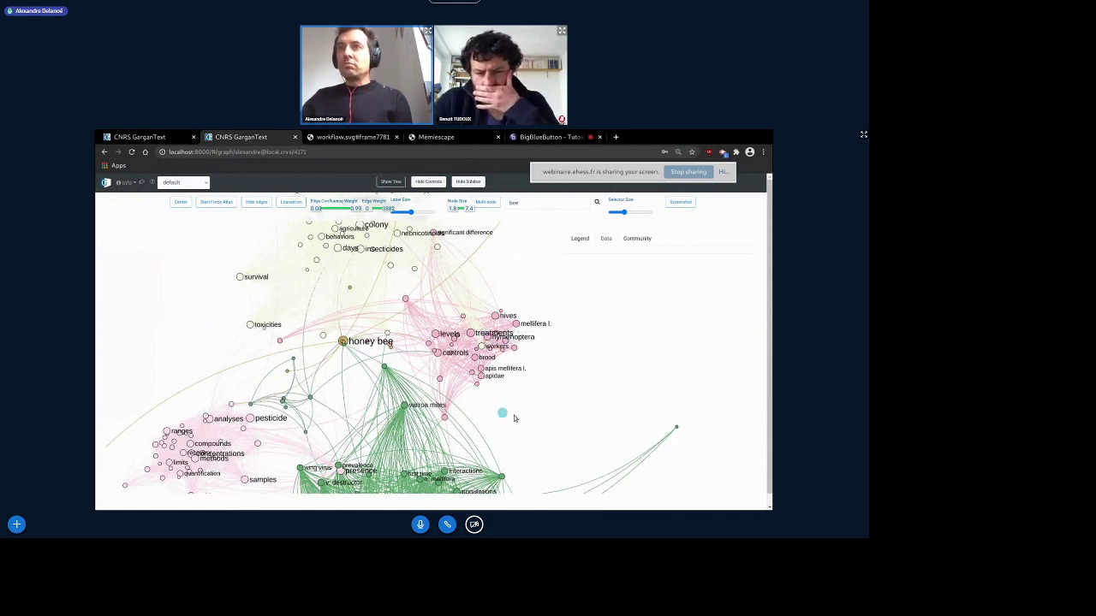
left_click_drag(527, 405, 566, 329)
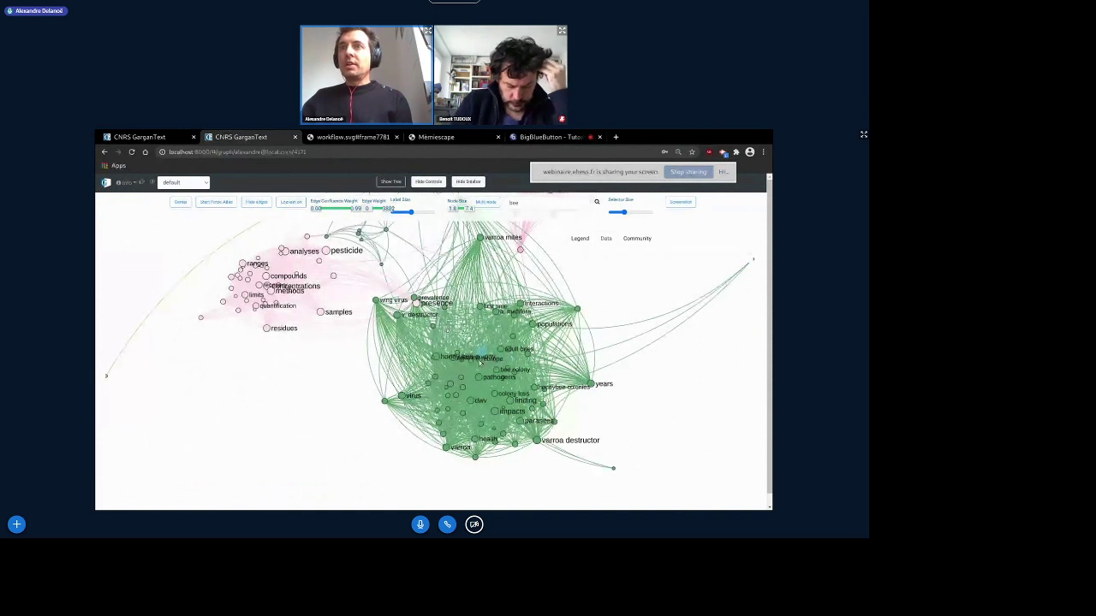
left_click_drag(338, 388, 338, 447)
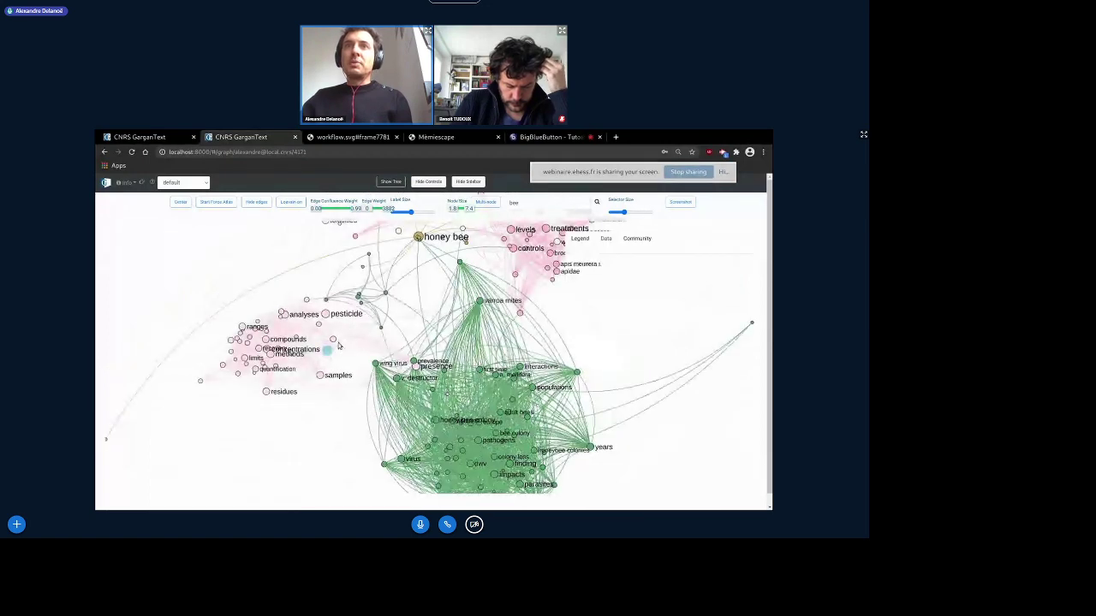
left_click_drag(226, 259, 182, 363)
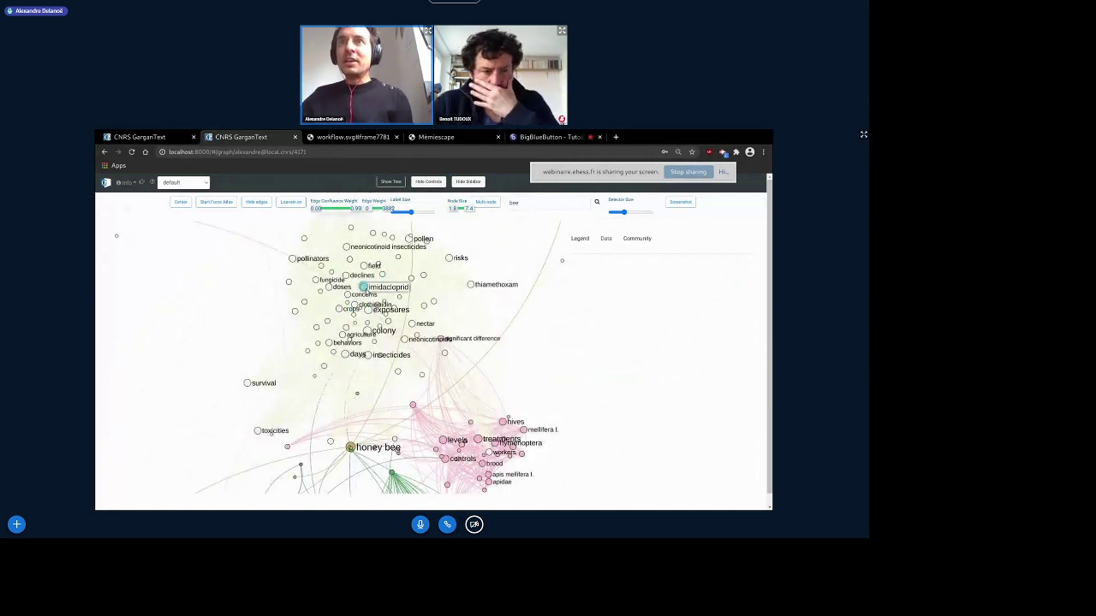
left_click(364, 287)
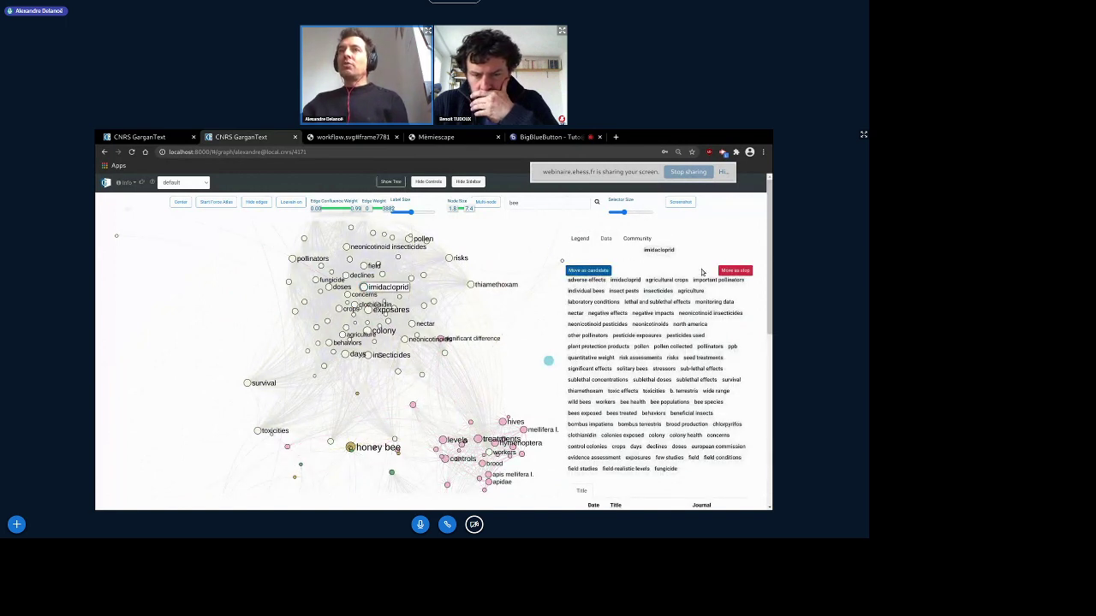
Review the documents listed for the imidacloprid node and return to the graph's clusters around honey bee
scroll(625, 360, "down", 5)
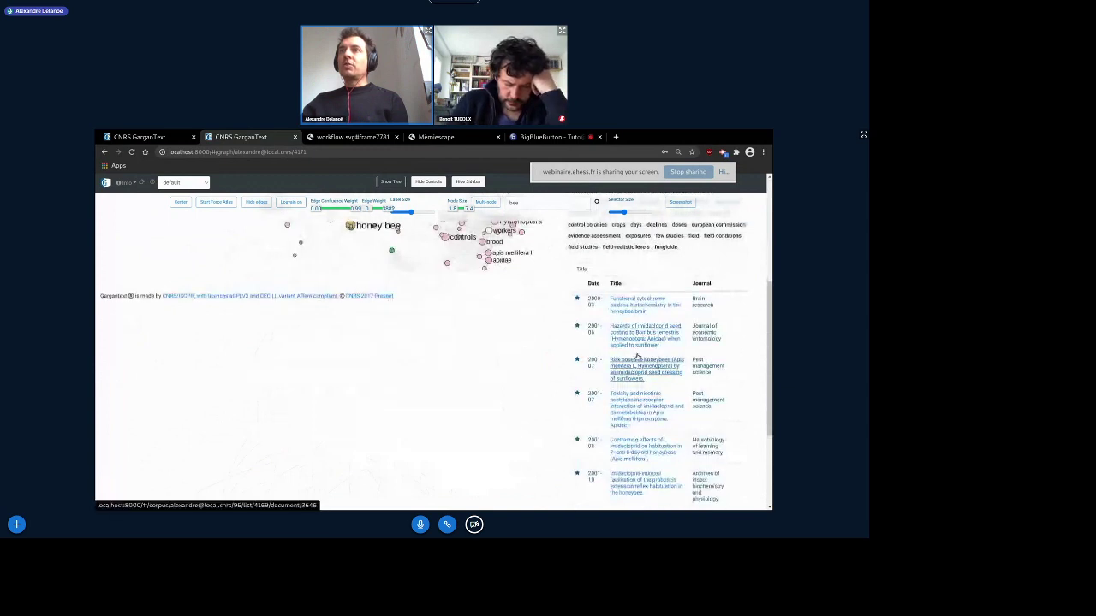
scroll(636, 357, "up", 5)
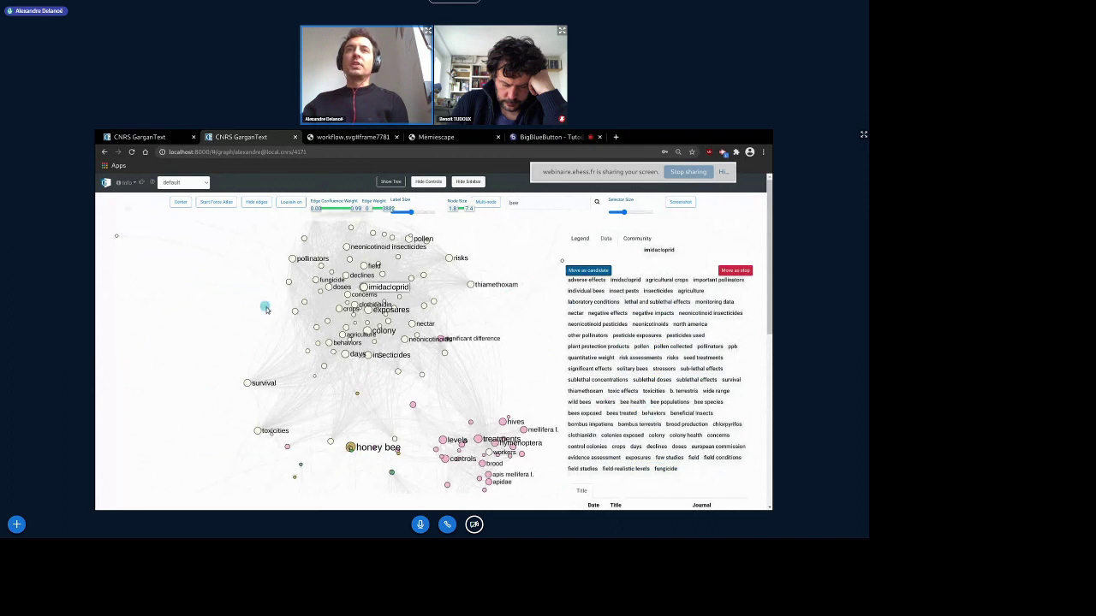
left_click_drag(221, 320, 213, 298)
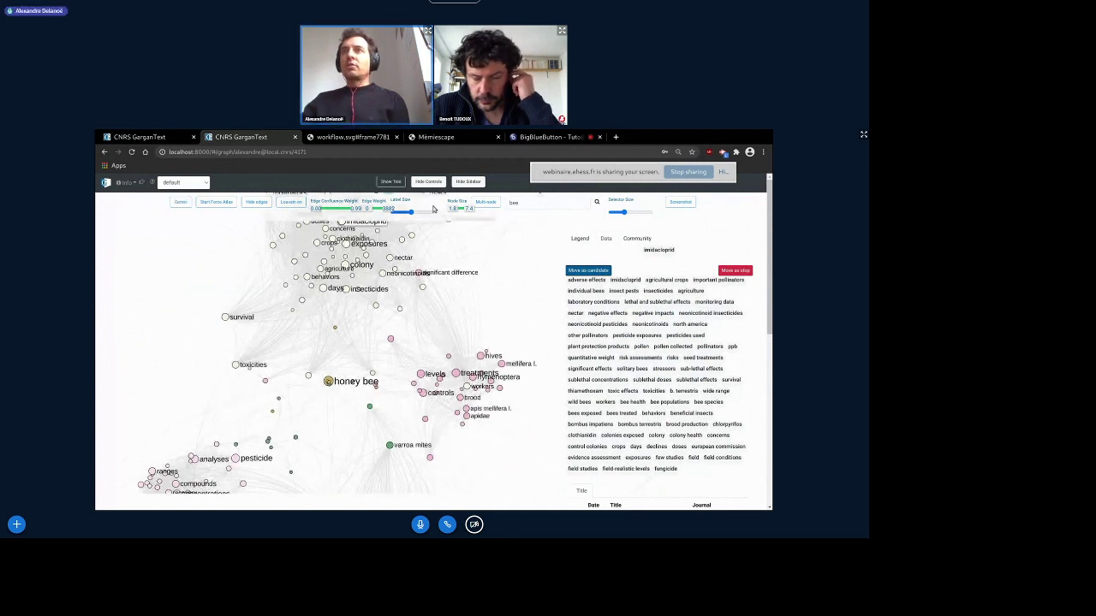
Show the project tree, open the second graph nested under the PubMed corpus Graph, and view its colored clusters
left_click(401, 183)
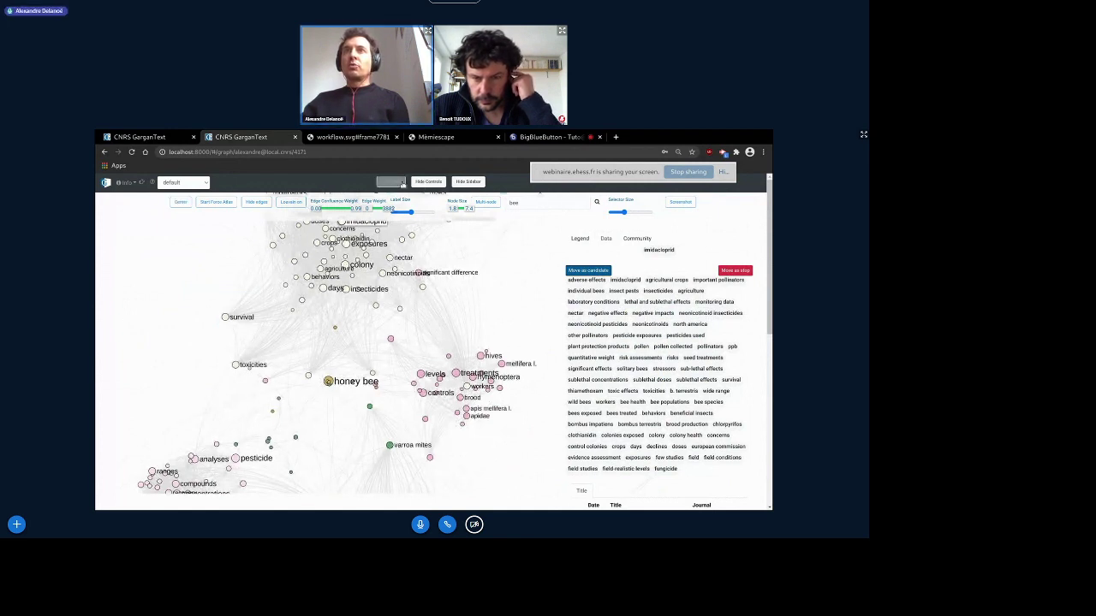
left_click(393, 183)
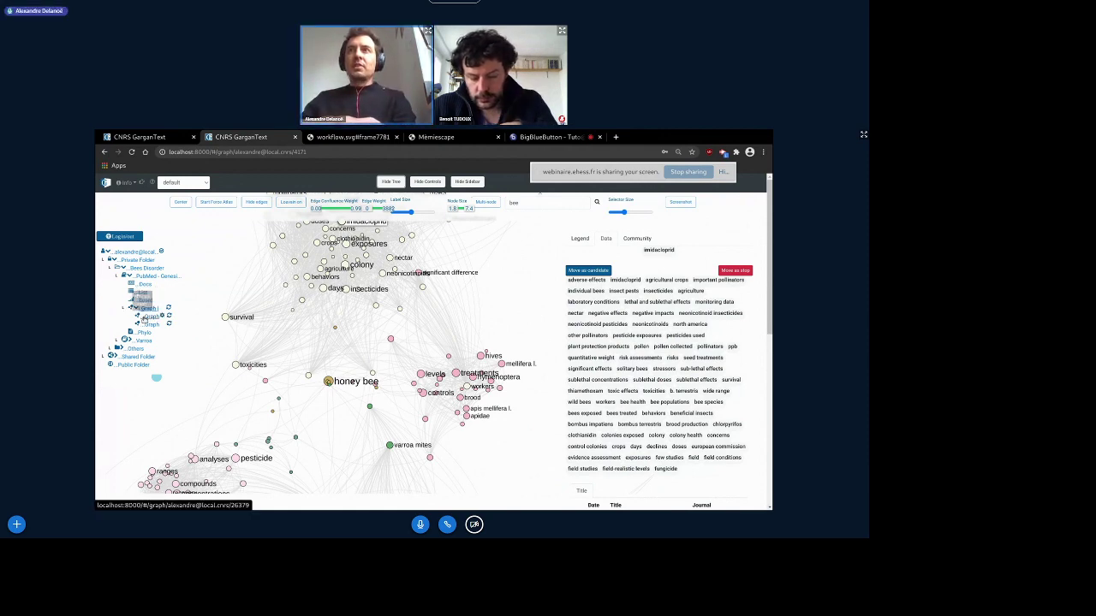
left_click(155, 324)
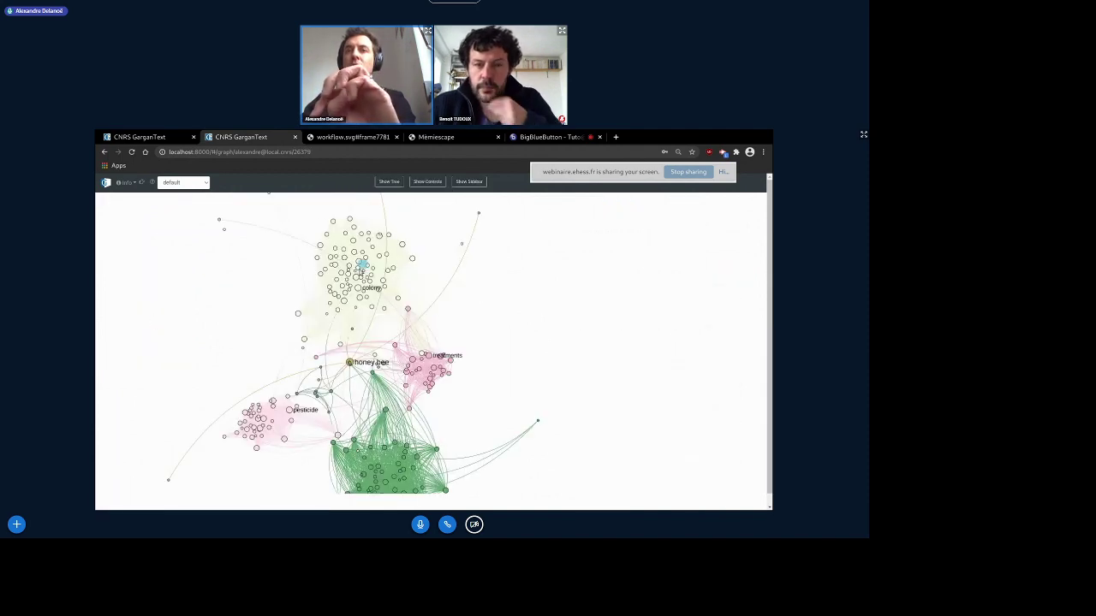
scroll(353, 296, "up", 2)
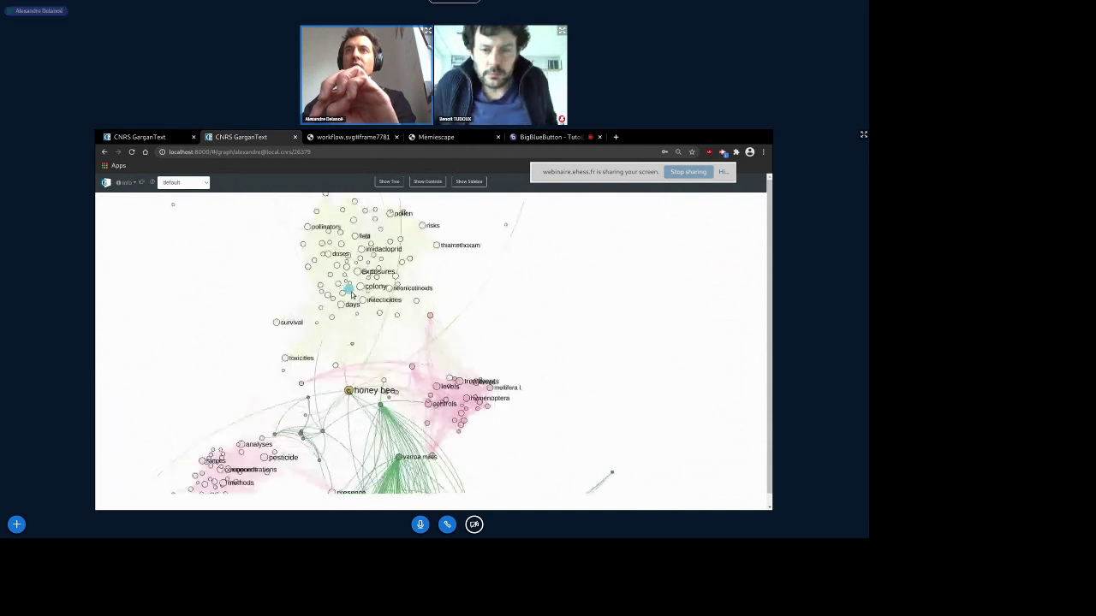
scroll(472, 323, "down", 2)
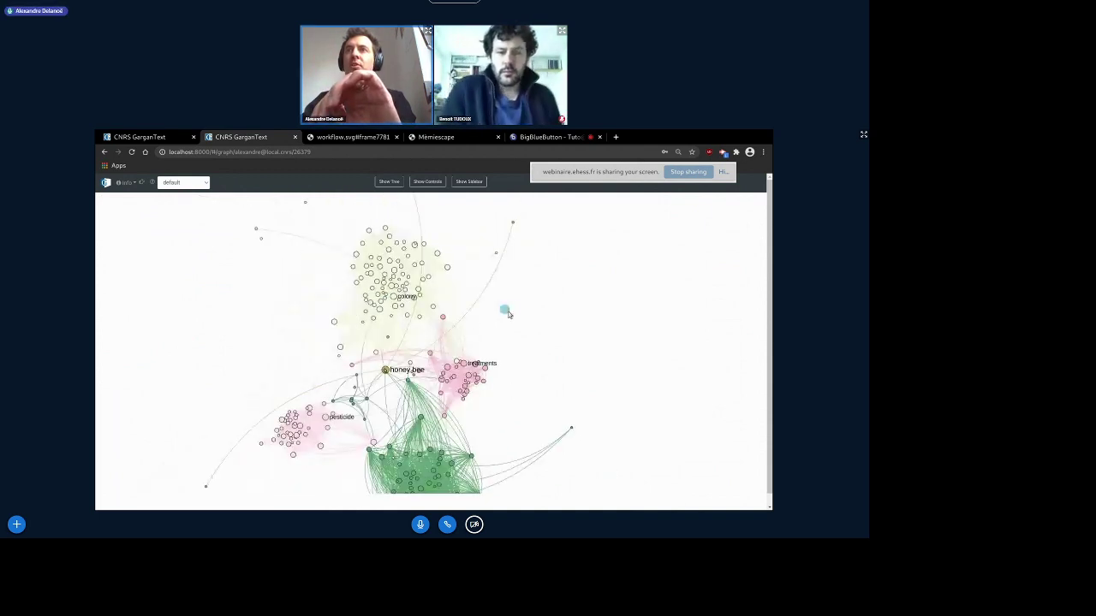
left_click_drag(516, 310, 479, 292)
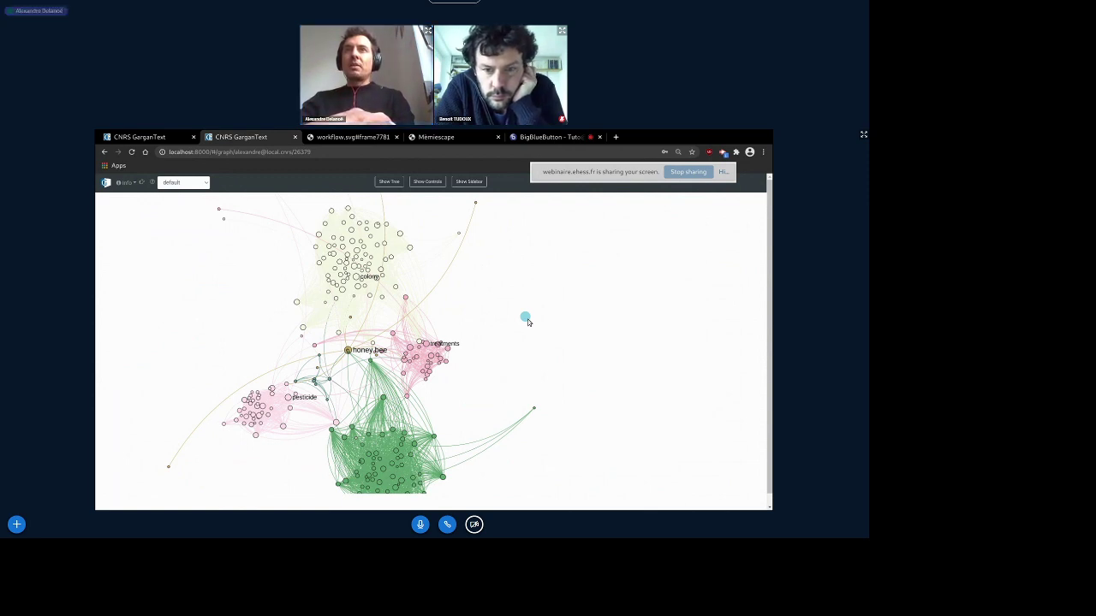
Switch to the Firefox window, dismiss the instances manager, expand the local account's tree, and open the PubMed corpus's Phylo document
key("alt+Tab")
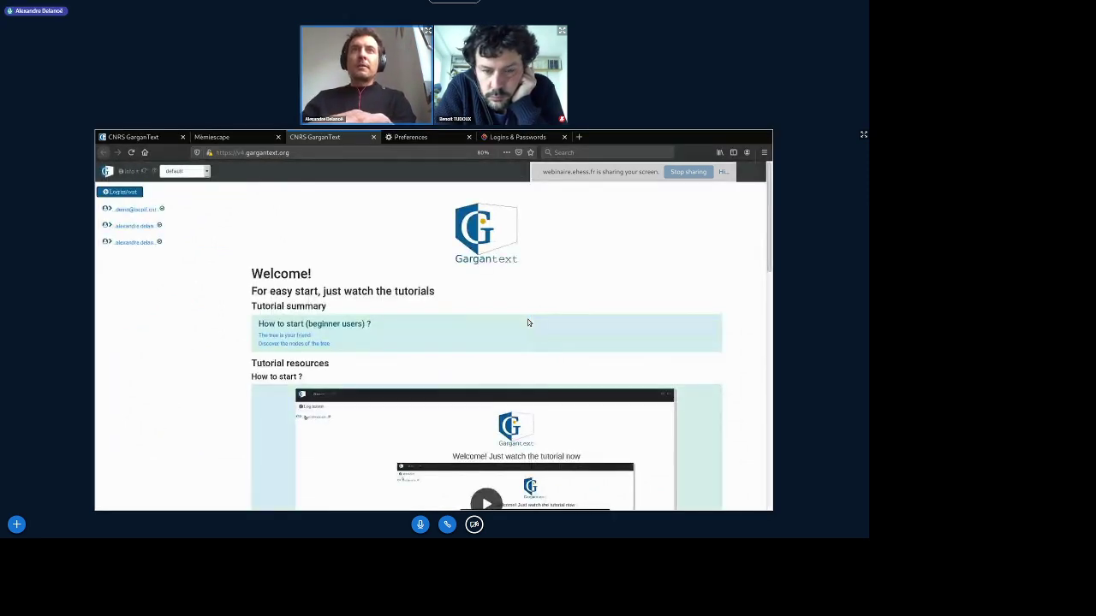
left_click(155, 138)
left_click(155, 138)
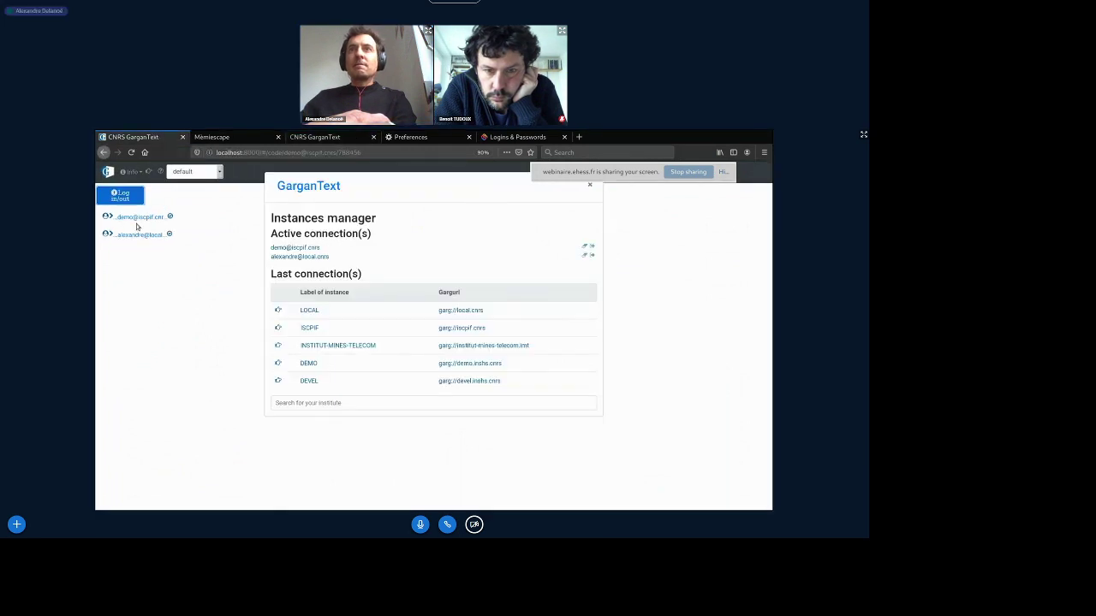
left_click(590, 184)
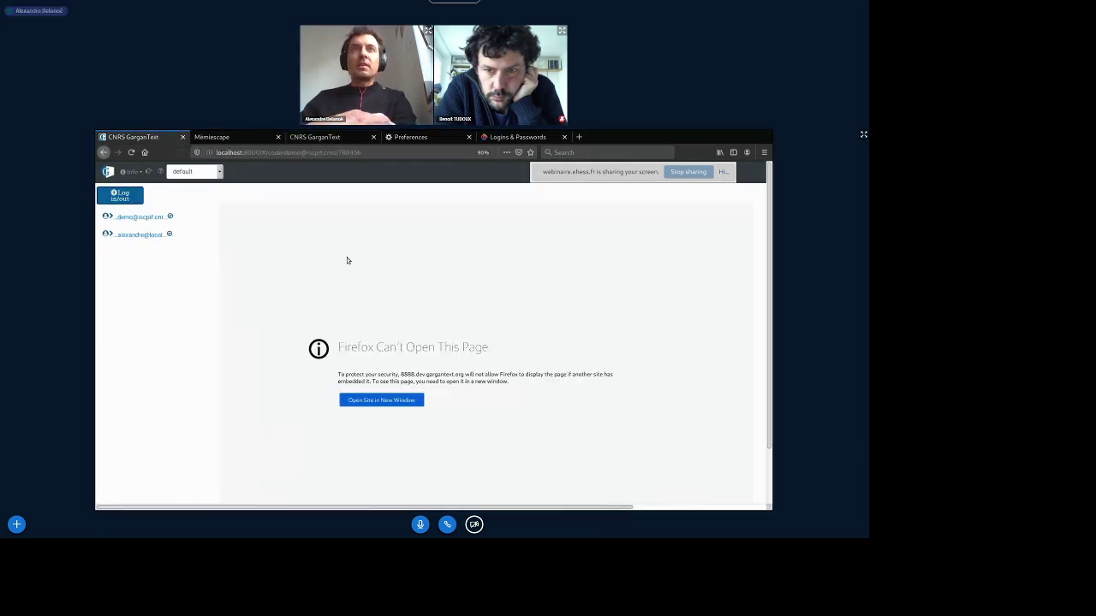
left_click(109, 233)
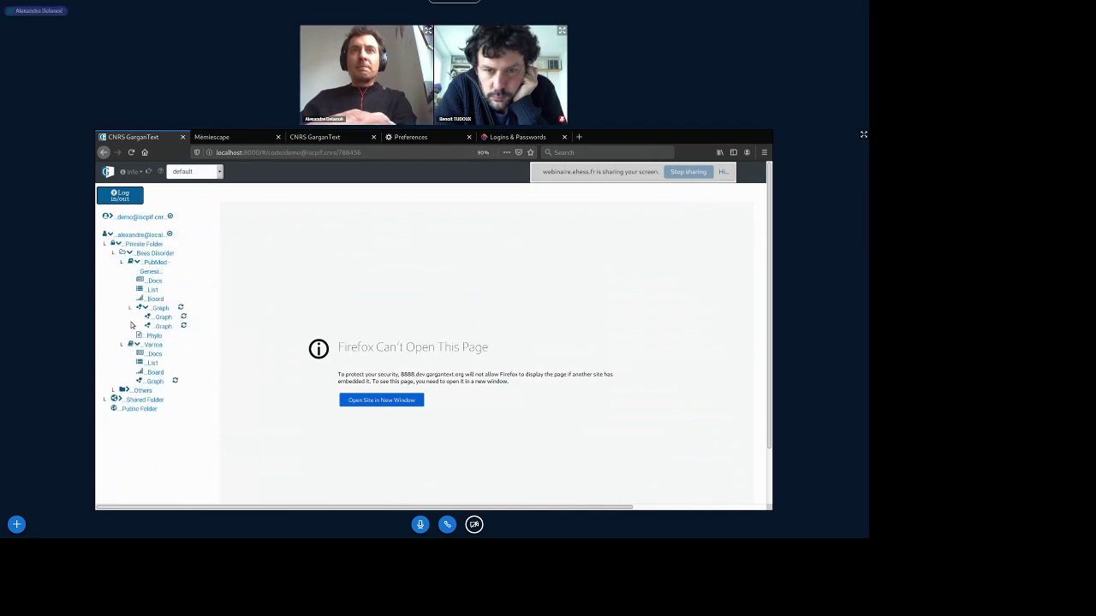
left_click(154, 335)
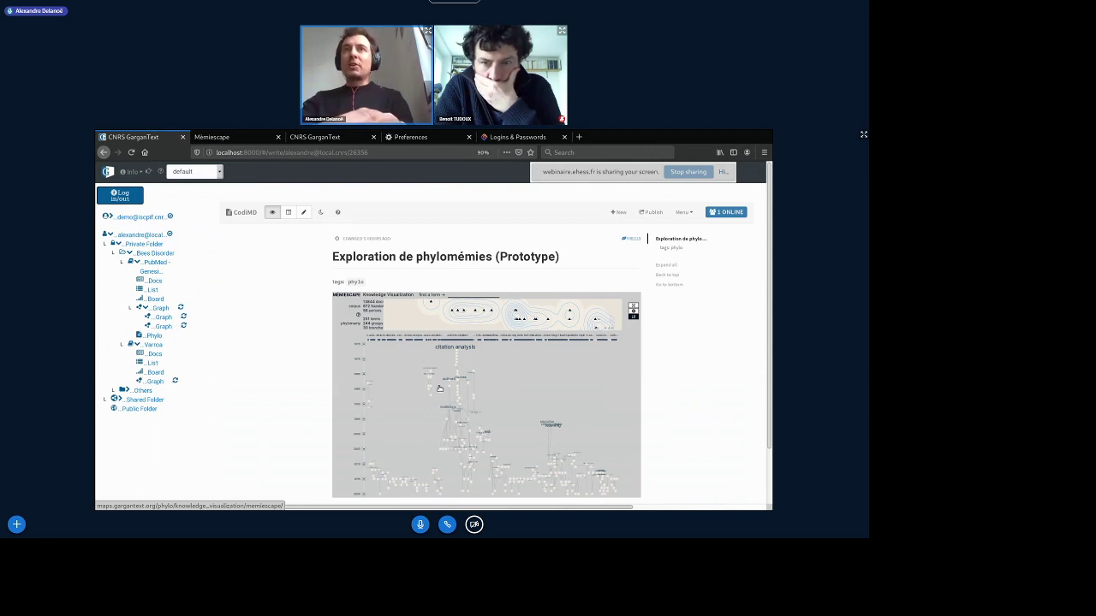
Switch back to the Chrome window and examine the citation analysis branch in the Mèmiescape phylomemy
key("alt+Tab")
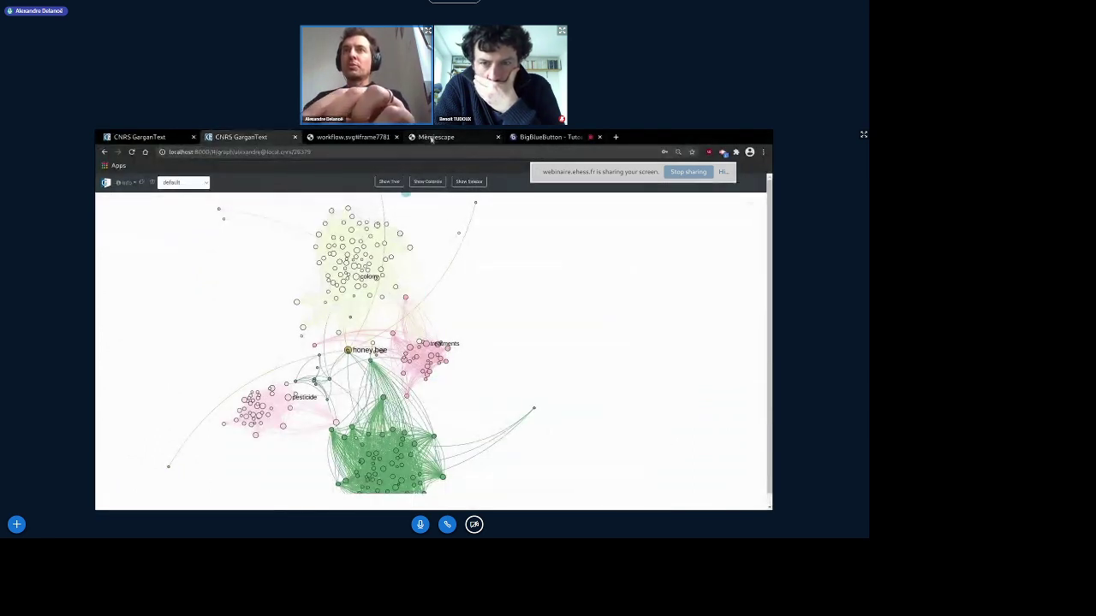
left_click(432, 138)
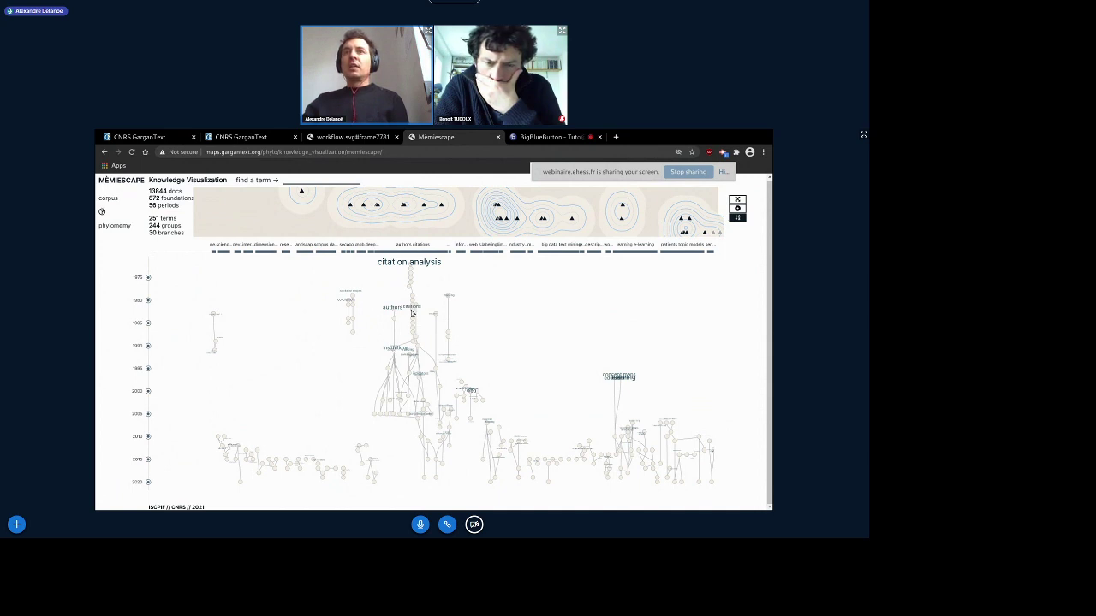
scroll(411, 311, "up", 3)
left_click_drag(456, 320, 468, 392)
scroll(467, 392, "down", 3)
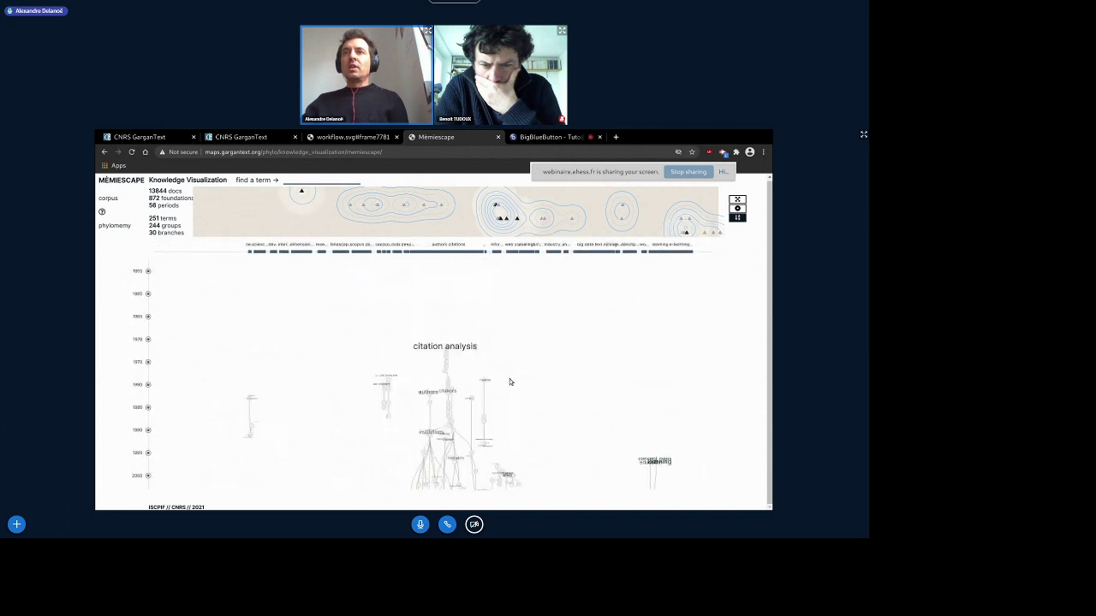
scroll(470, 309, "down", 3)
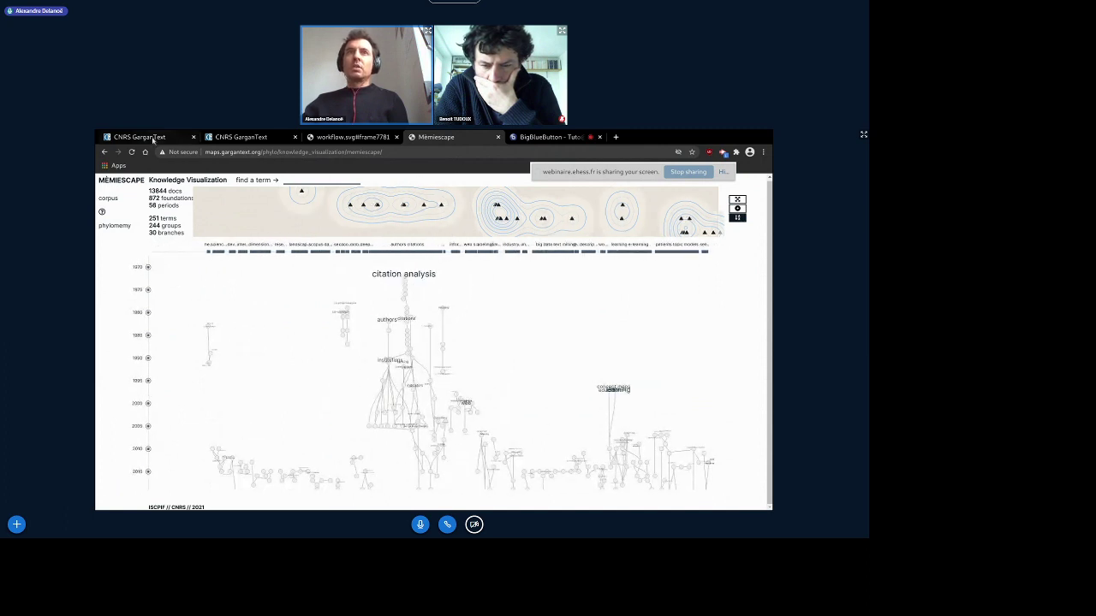
Return to the GarganText graph, show the project tree, and open the Docs of the Varroa corpus
left_click(135, 137)
left_click(240, 138)
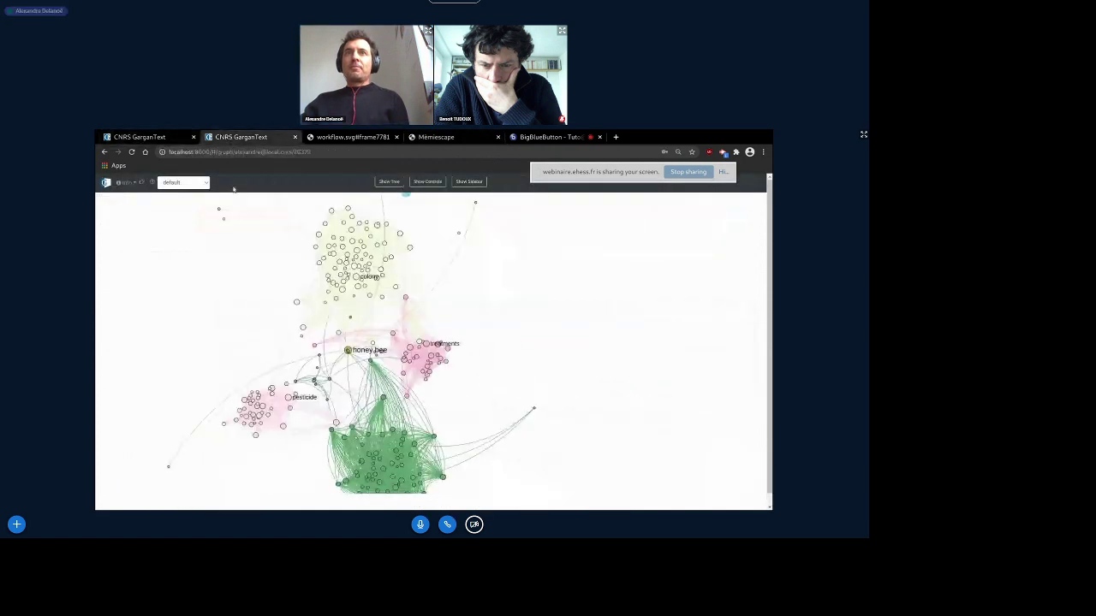
left_click(386, 185)
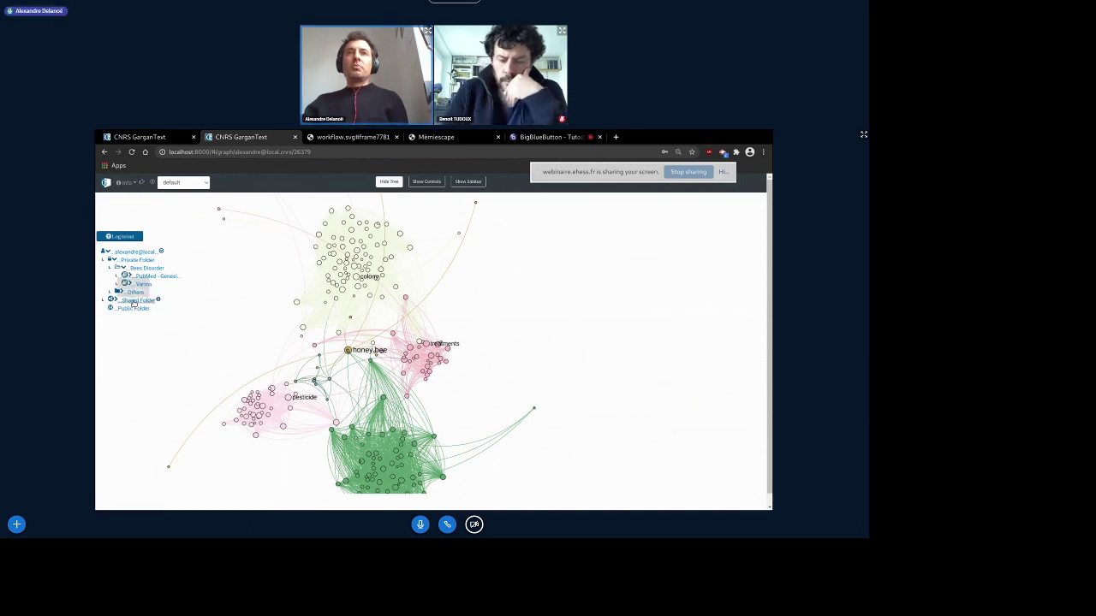
left_click(127, 285)
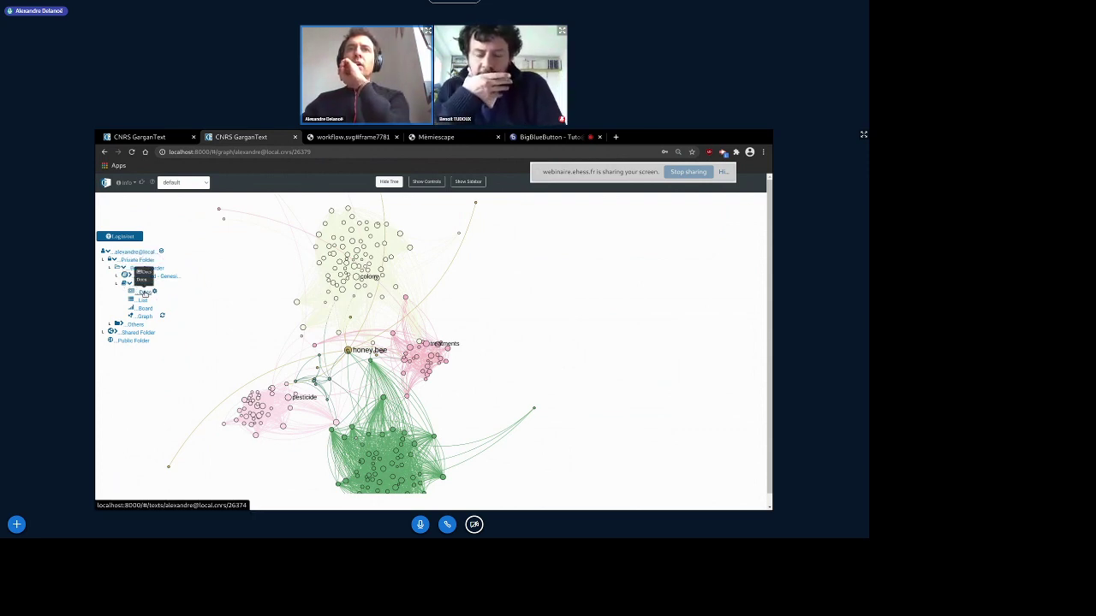
left_click(144, 292)
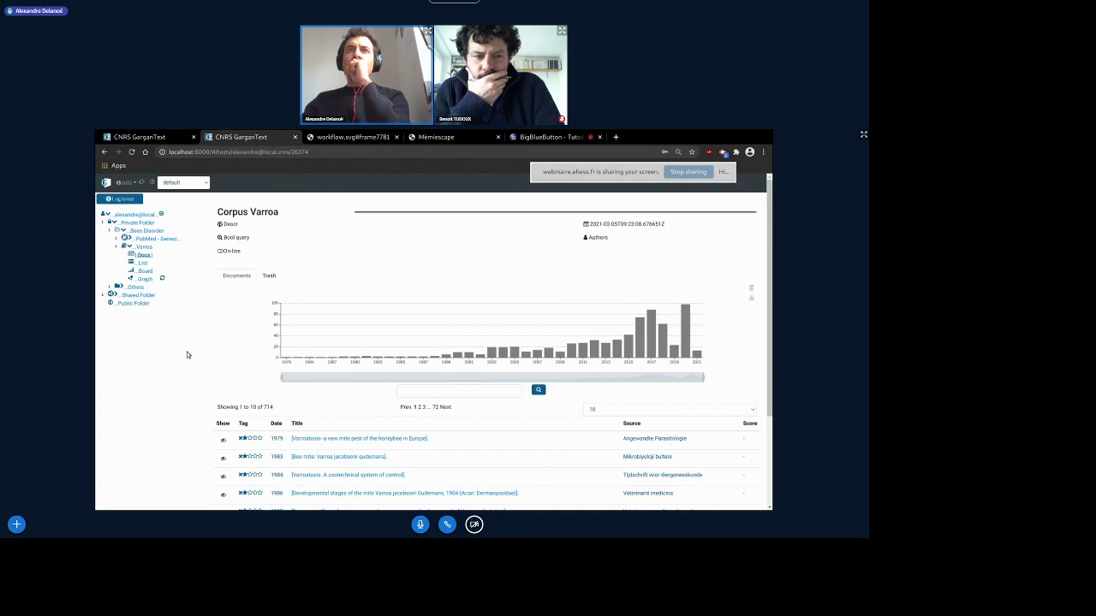
Open the Varroa corpus List and review its extracted terms, authors, institutes and sources
left_click(129, 238)
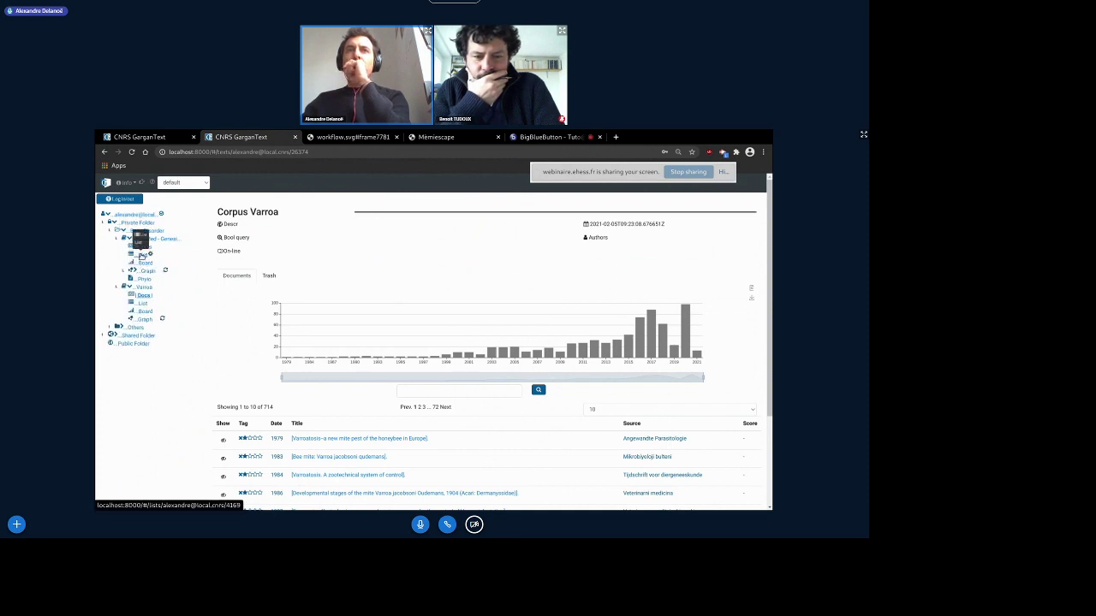
left_click(143, 304)
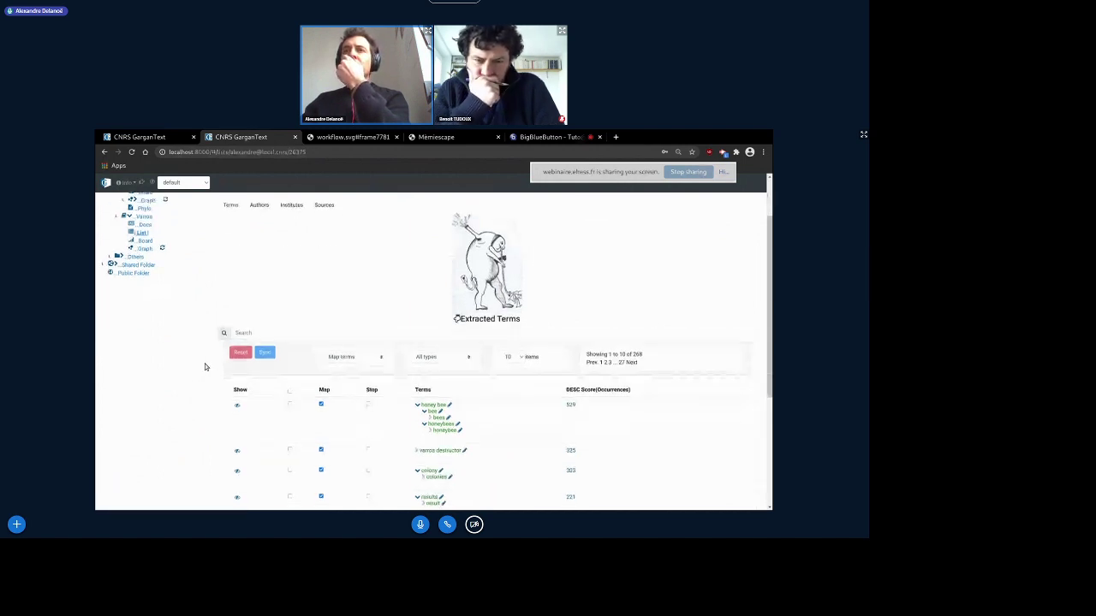
scroll(435, 340, "down", 2)
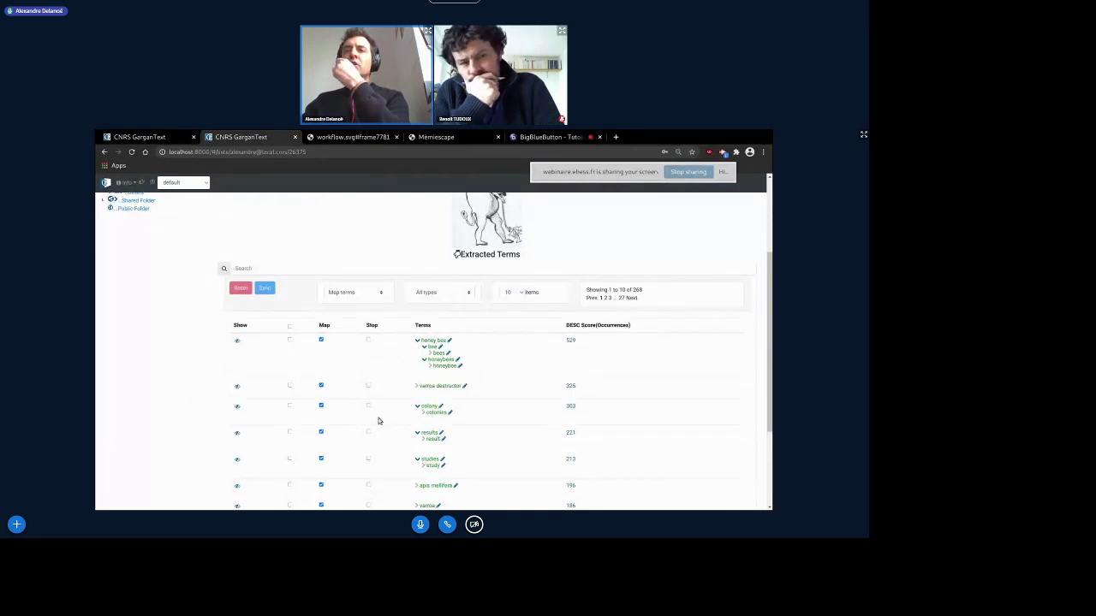
scroll(384, 423, "up", 3)
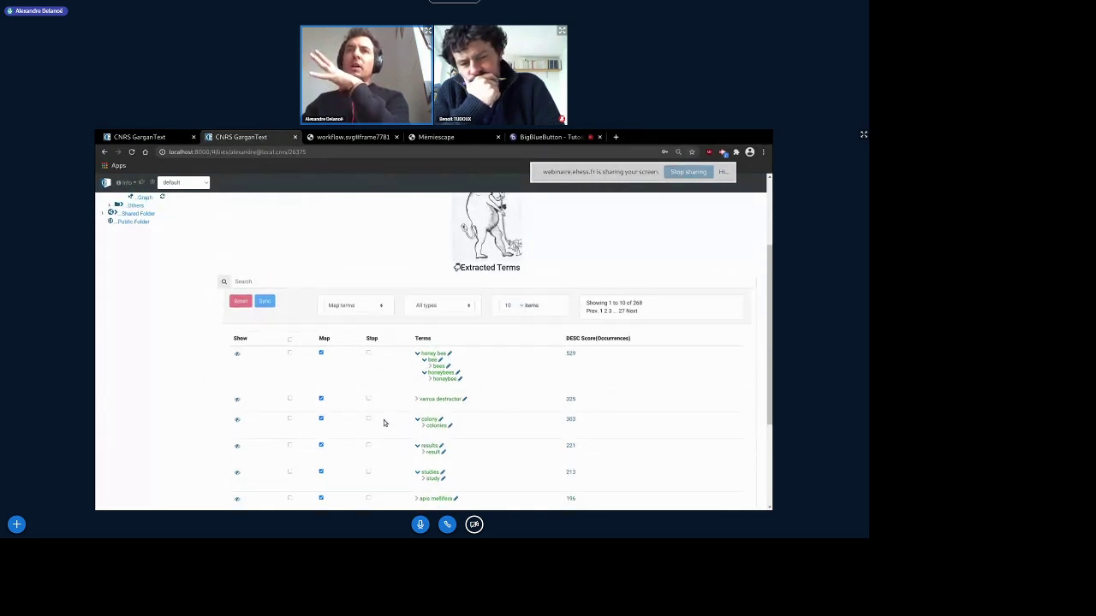
left_click(259, 255)
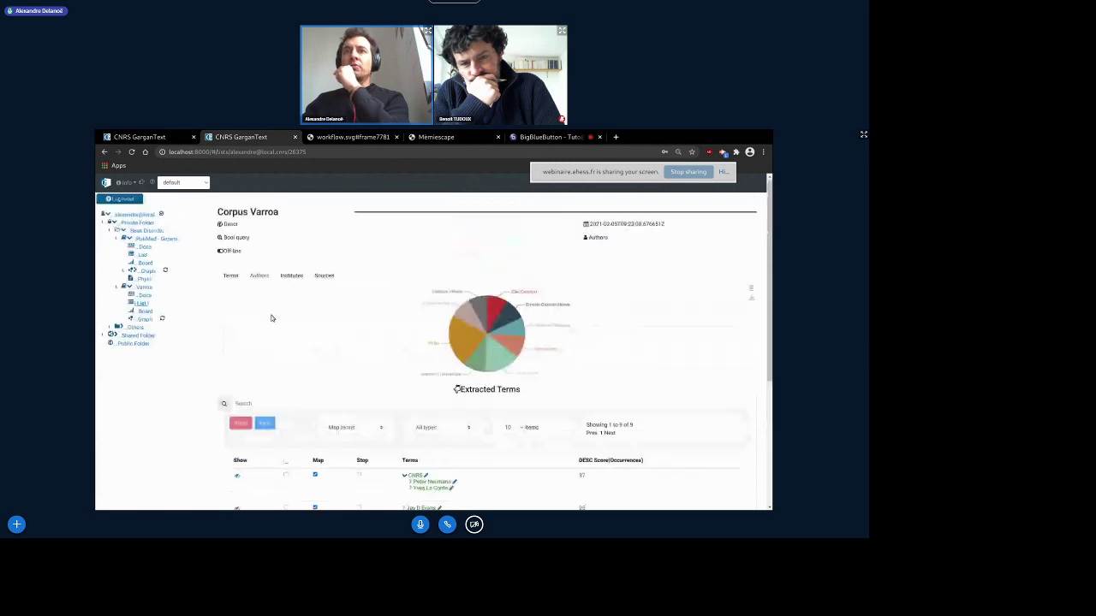
left_click(292, 276)
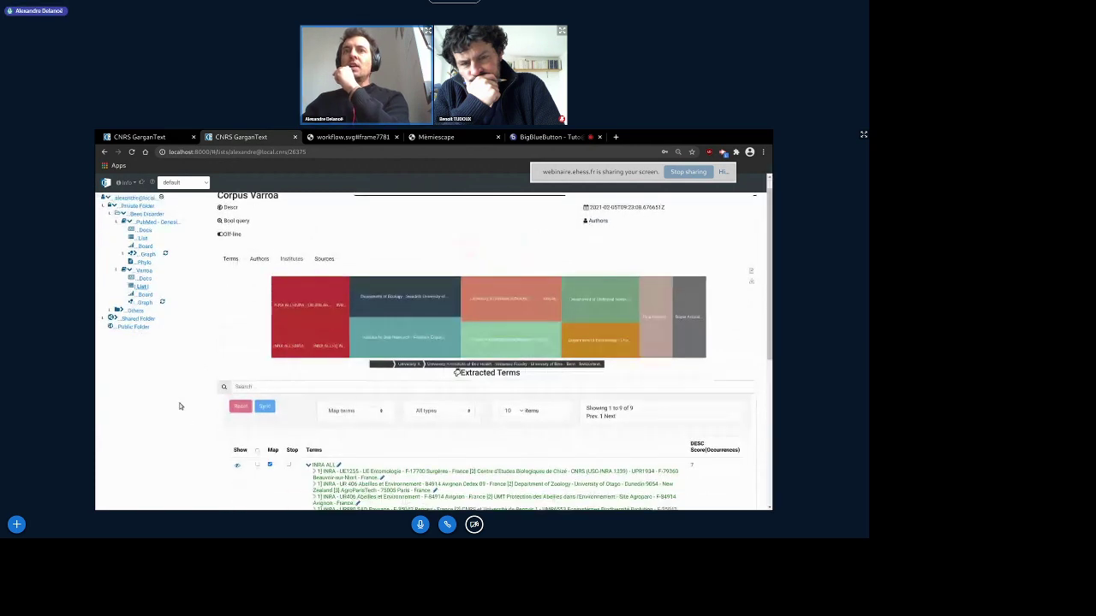
scroll(456, 232, "down", 3)
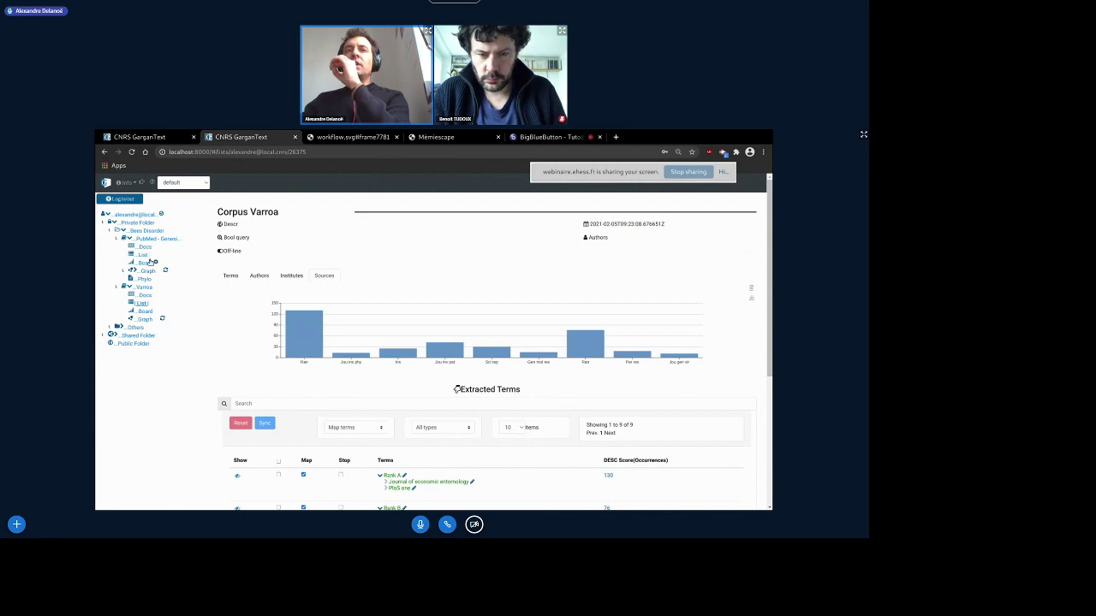
Collapse the Varroa and PubMed corpora and the Bees Disorder folder in the project tree
left_click_drag(155, 262, 149, 274)
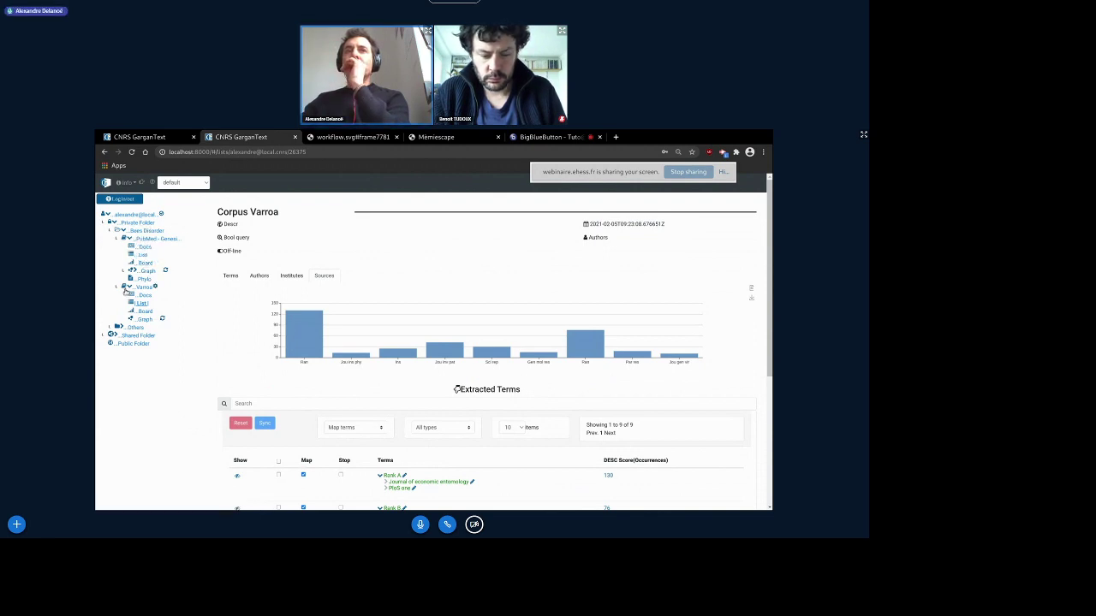
left_click(124, 286)
left_click(125, 239)
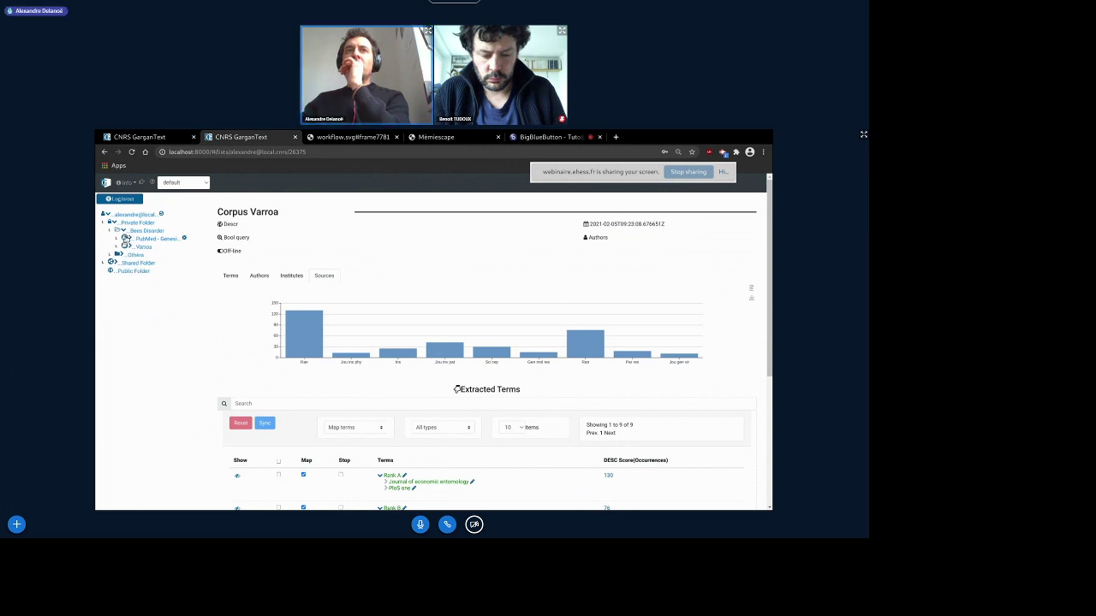
left_click(123, 231)
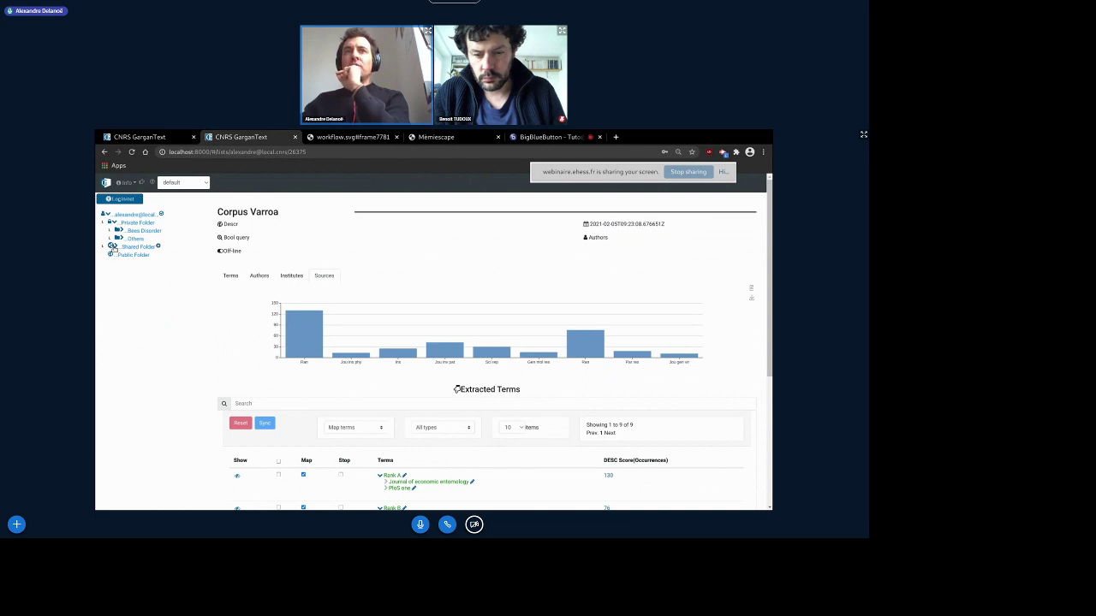
Expand the Shared Folder and add a NodeTeam node named "Mon université" to it
left_click(112, 246)
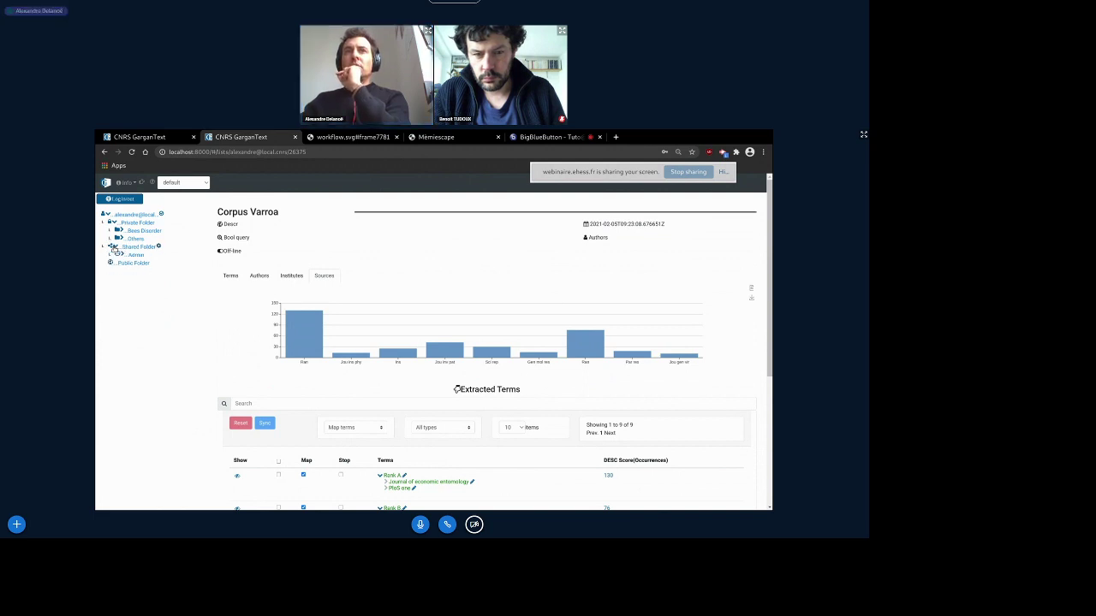
left_click(158, 246)
left_click(248, 274)
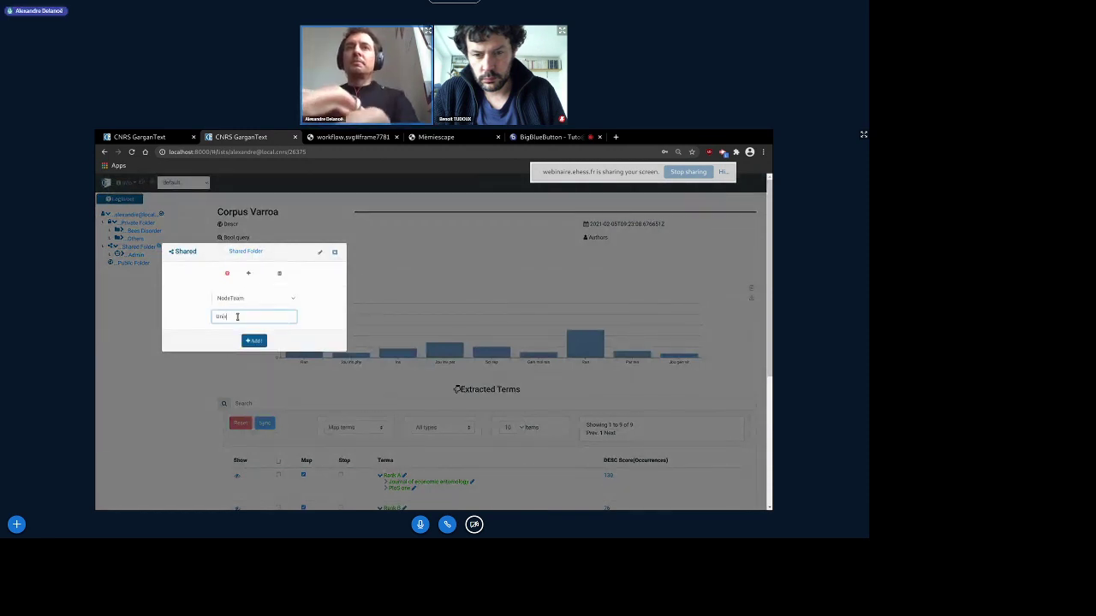
type("Univer")
key("BackSpace")
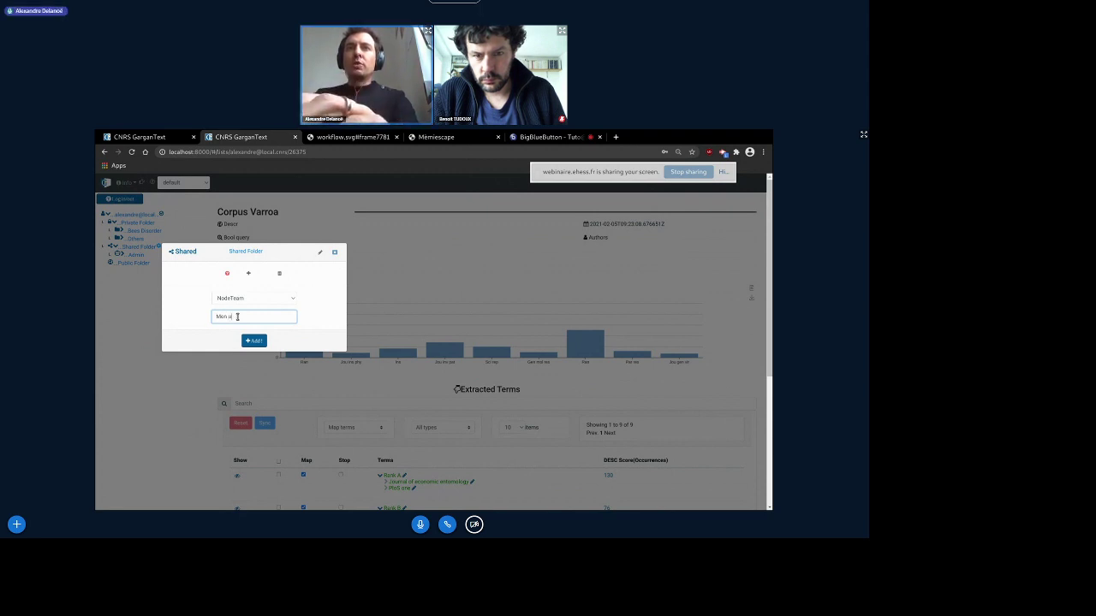
type("niversité")
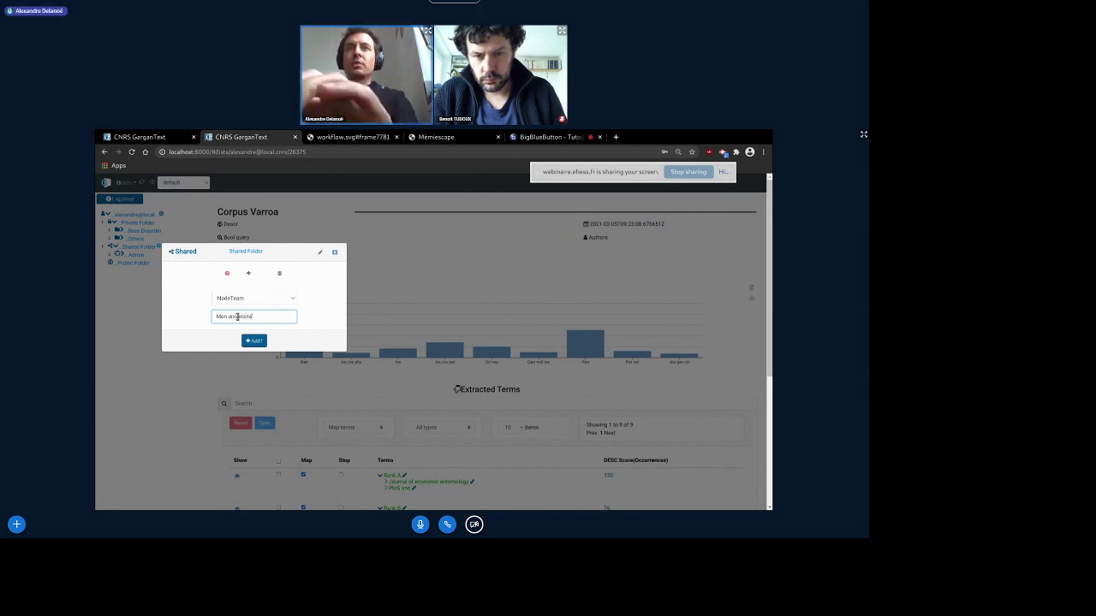
key("Return")
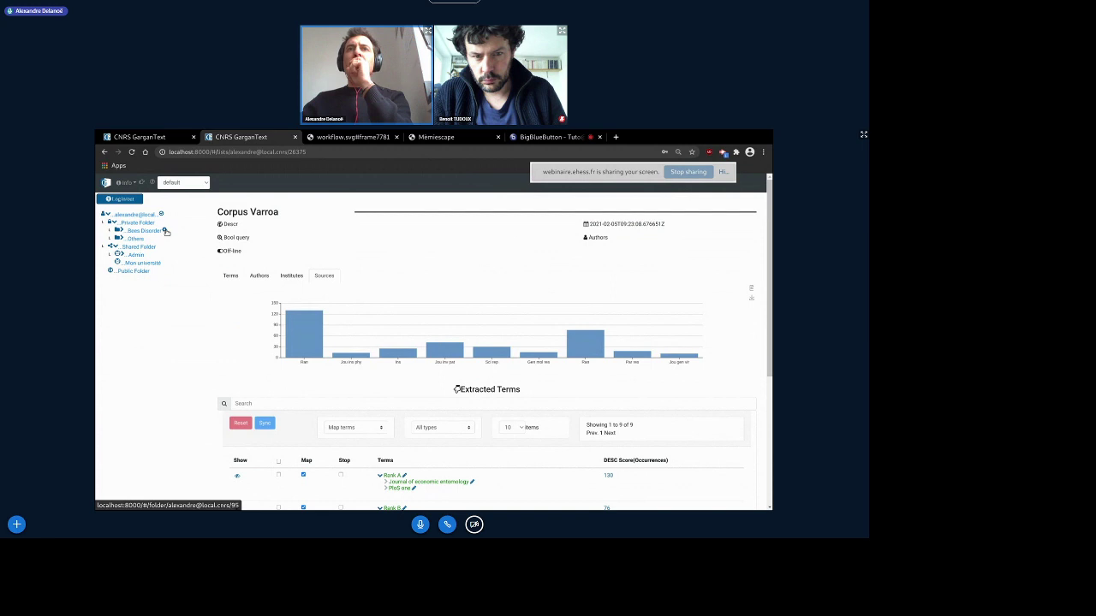
Move the Bees Disorder folder from the Private Folder into the Mon université team
left_click(165, 231)
left_click(268, 257)
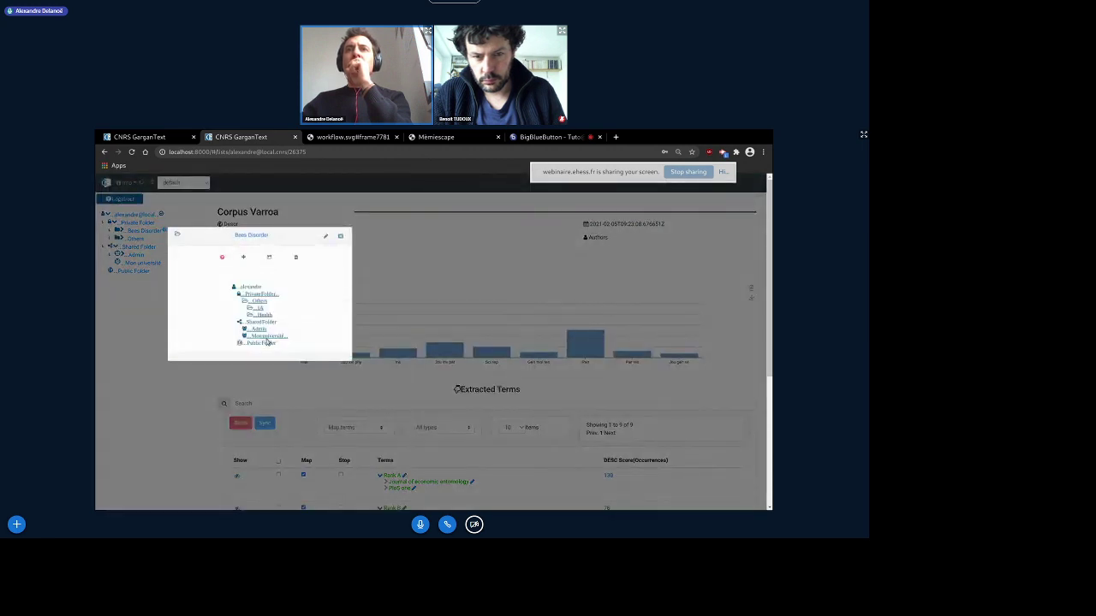
left_click(266, 337)
left_click(259, 363)
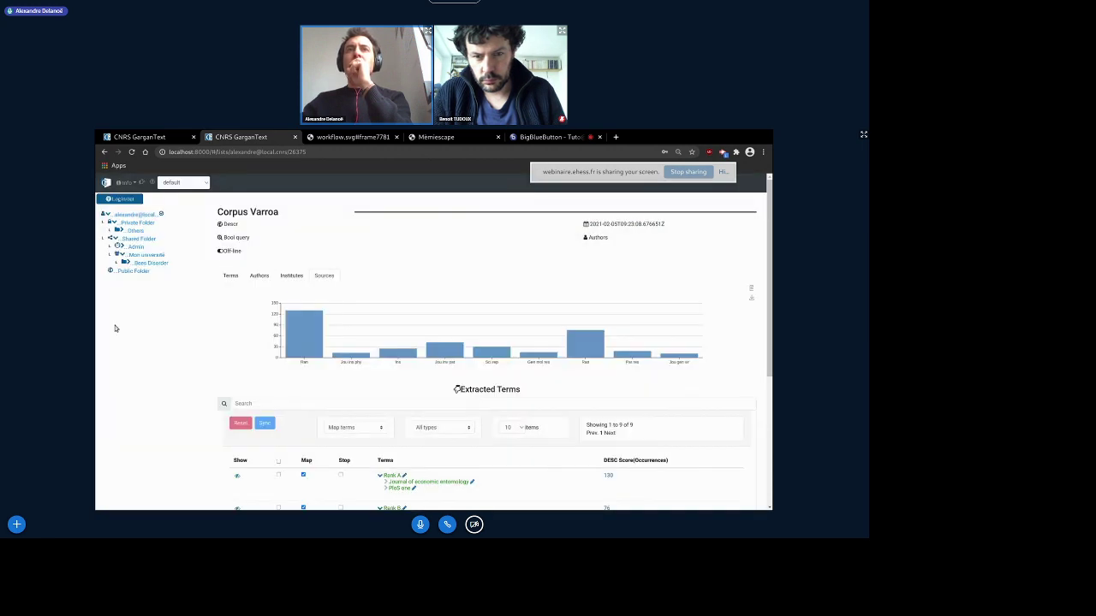
Open the username entry for adding a member to the Mon université team
left_click(171, 255)
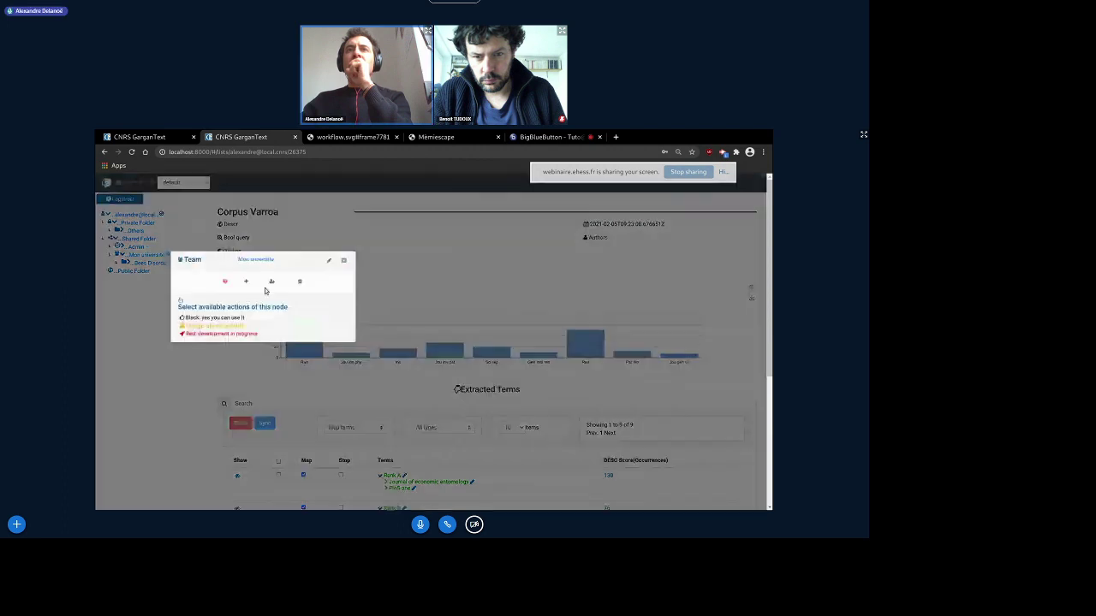
left_click(271, 281)
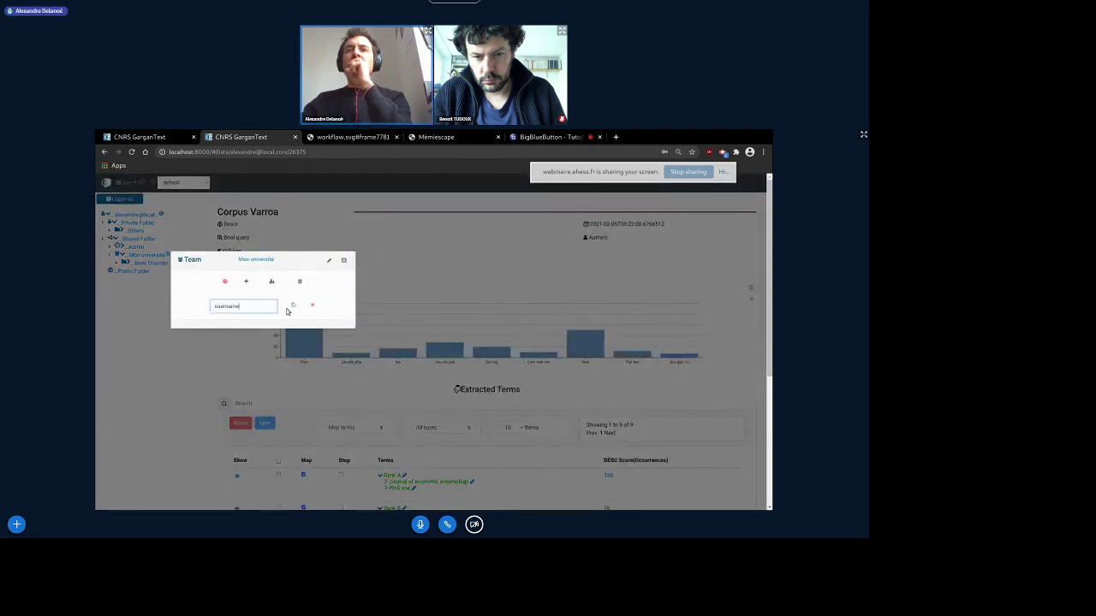
left_click(341, 262)
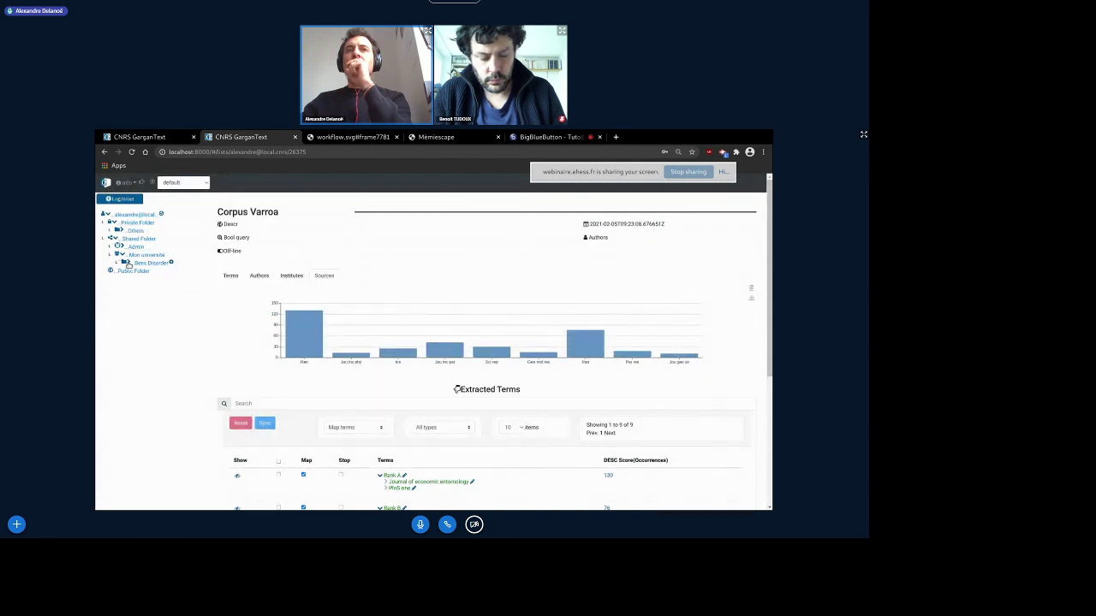
left_click(126, 263)
left_click(126, 263)
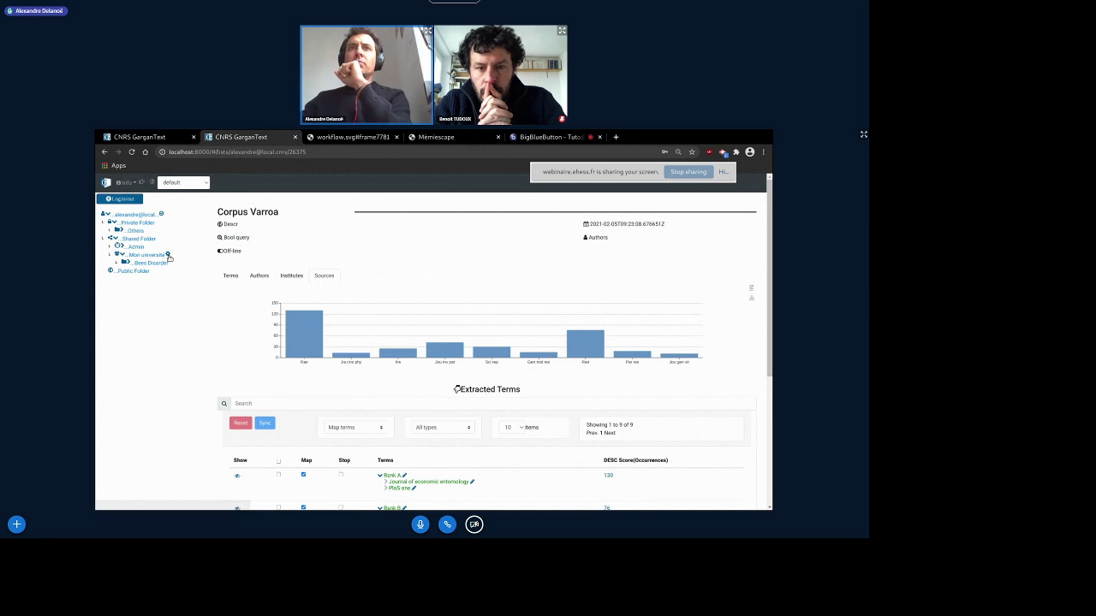
Add a NodeTeam node named "Departement X" under the Mon université team
left_click(167, 255)
left_click(273, 283)
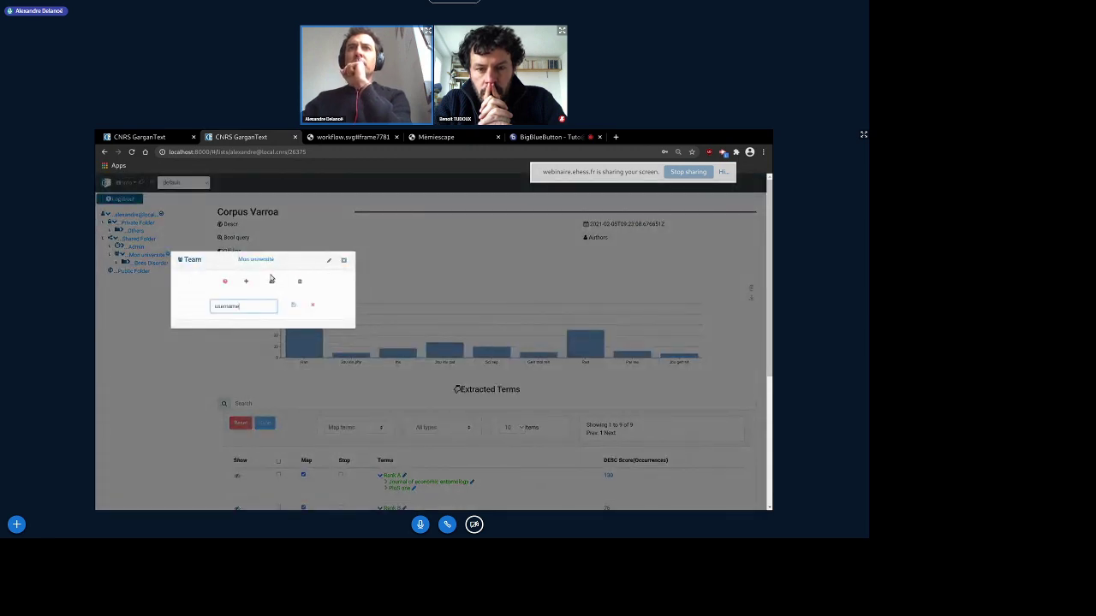
left_click(246, 280)
left_click(253, 307)
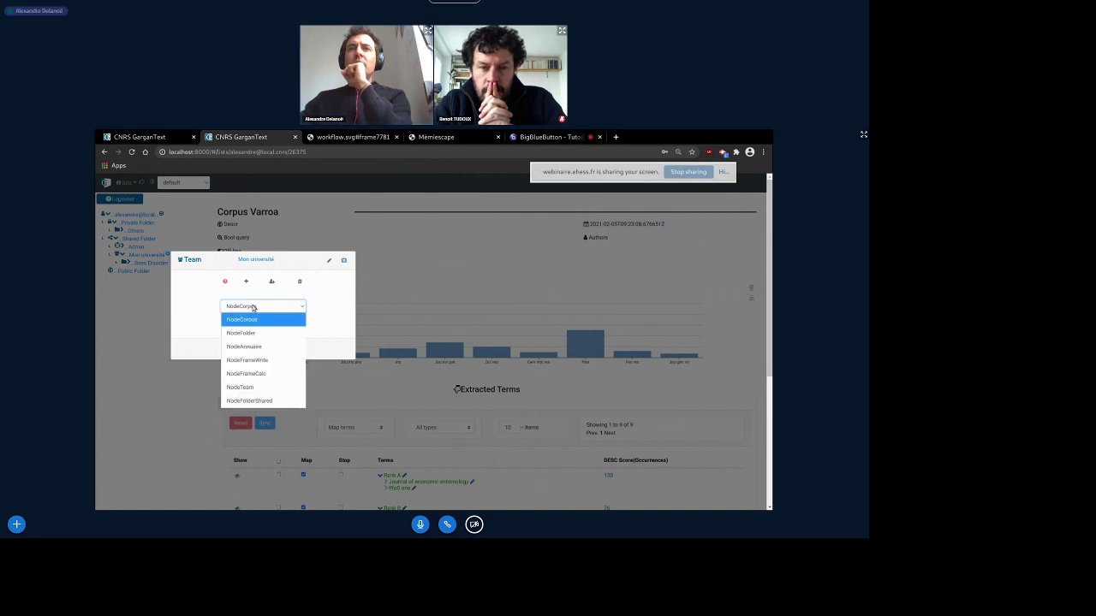
left_click(244, 387)
left_click_drag(252, 325, 221, 317)
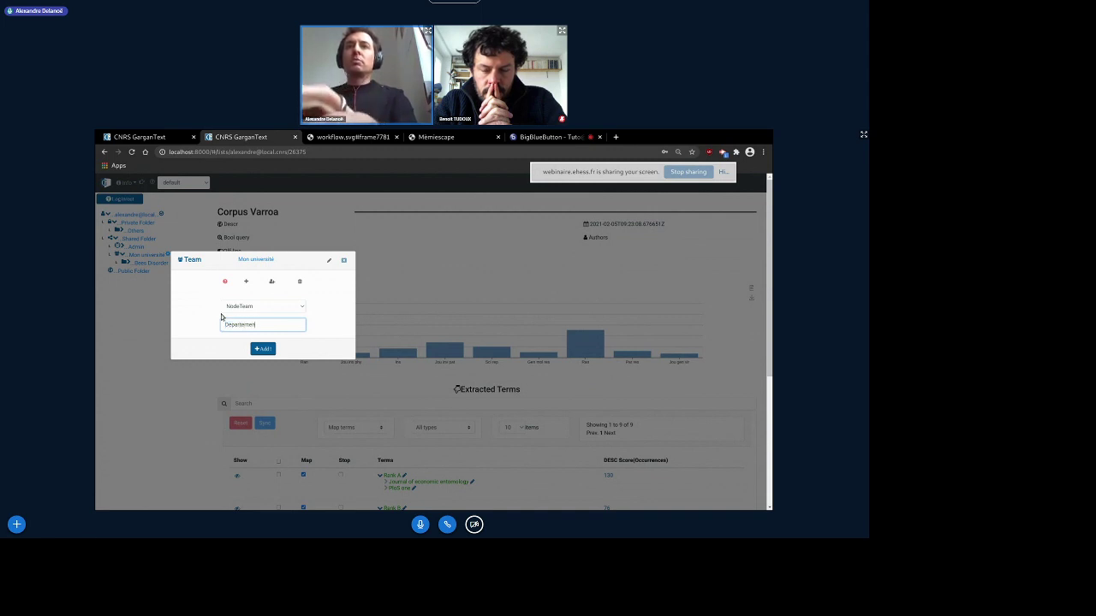
type("Departement X")
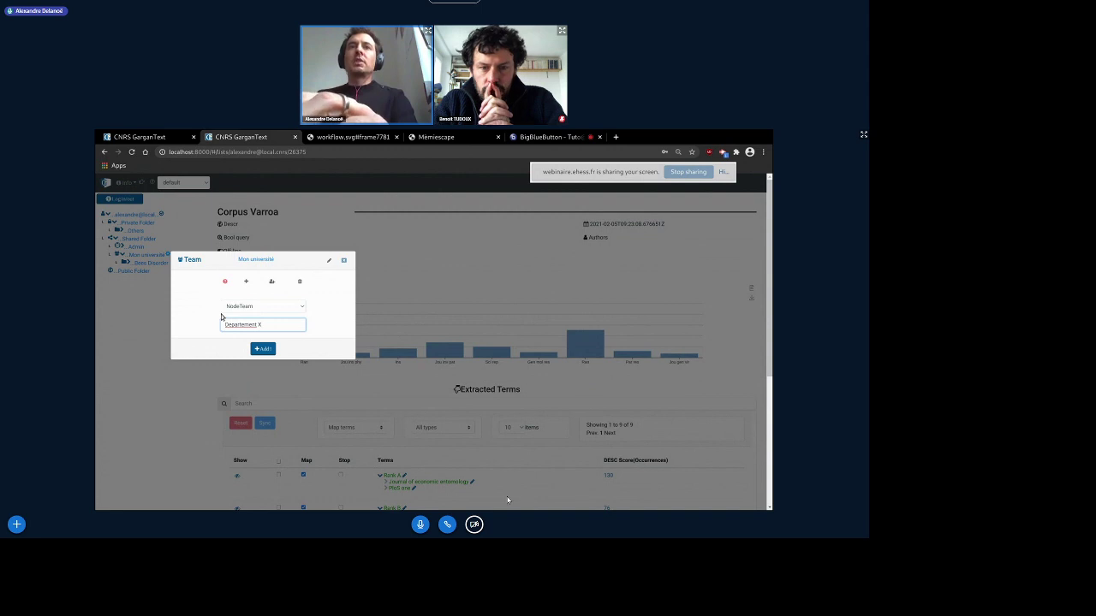
key("Return")
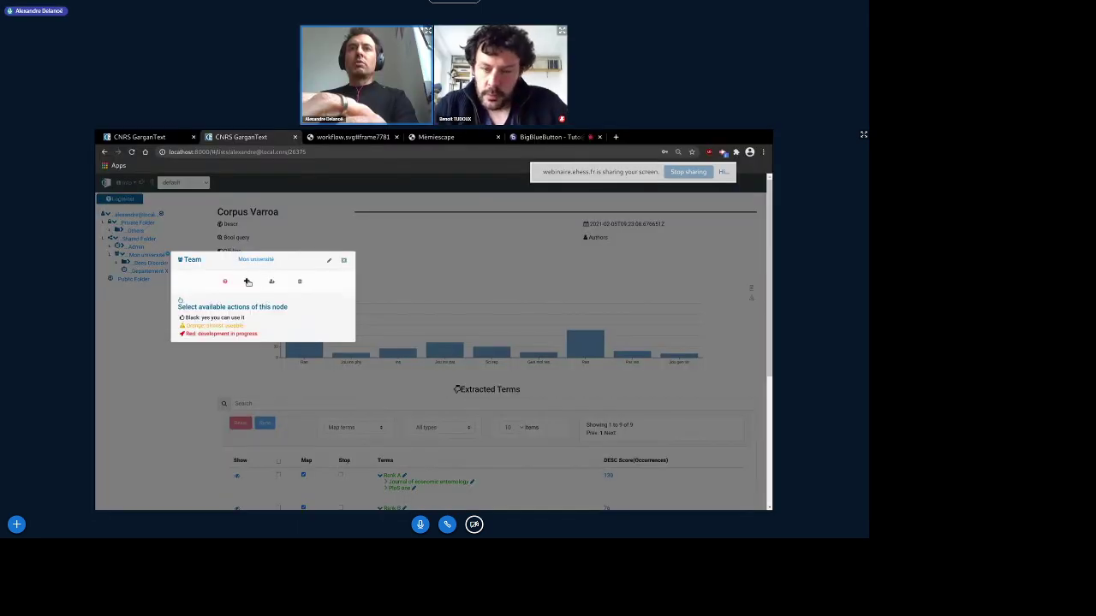
Add a second NodeTeam node named "Departement X'" under the Mon université team
left_click(246, 281)
left_click(255, 307)
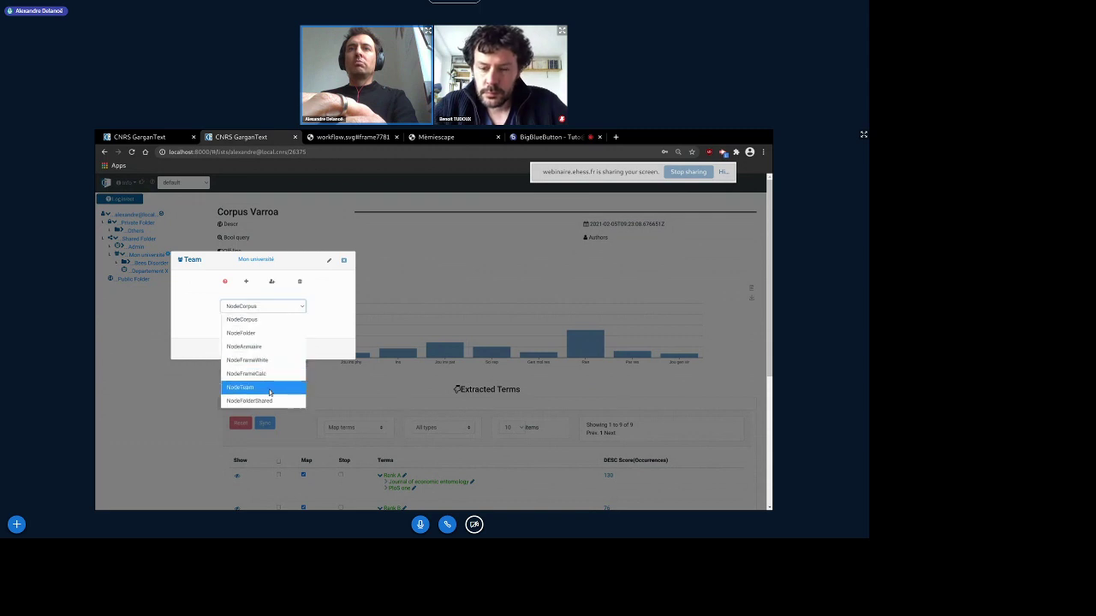
left_click(261, 386)
left_click(263, 325)
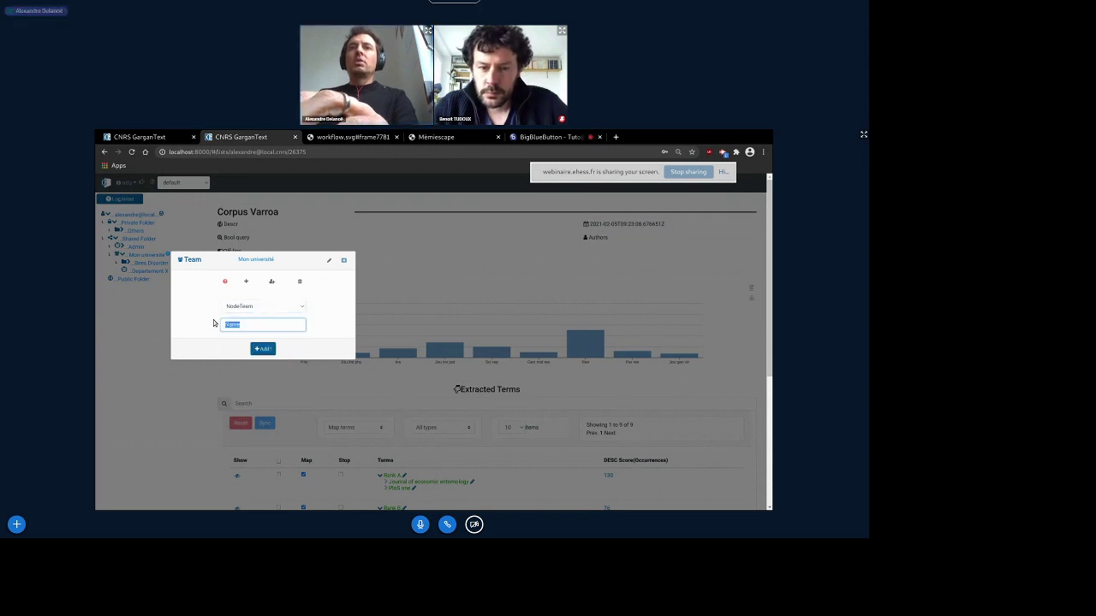
type("Departement X")
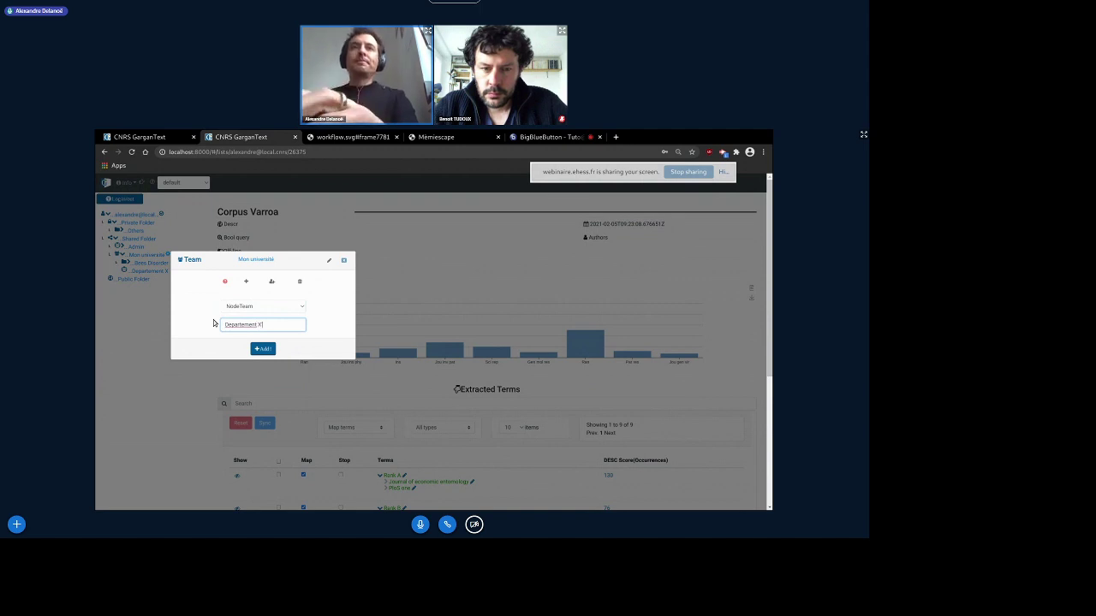
key("Return")
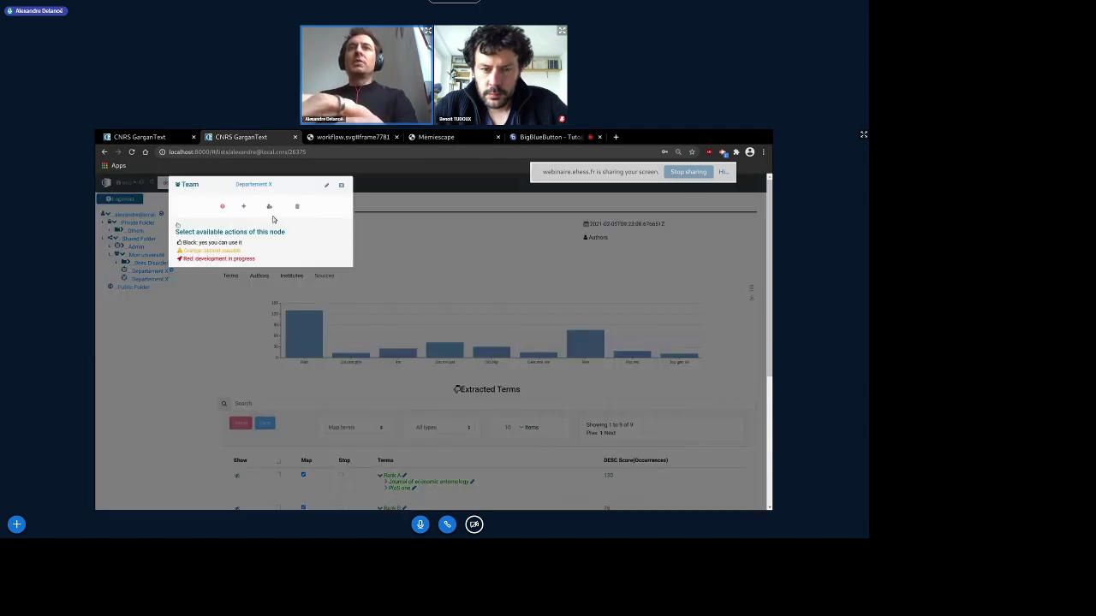
Add a NodeTeam node named "Labo Y" inside the Departement X team
left_click(244, 207)
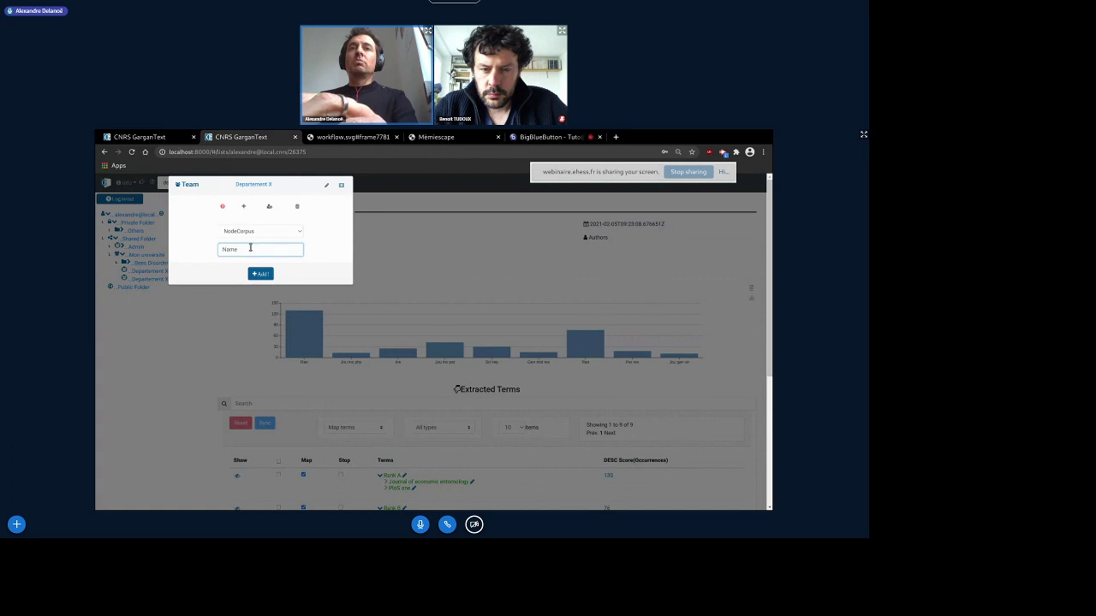
left_click(261, 233)
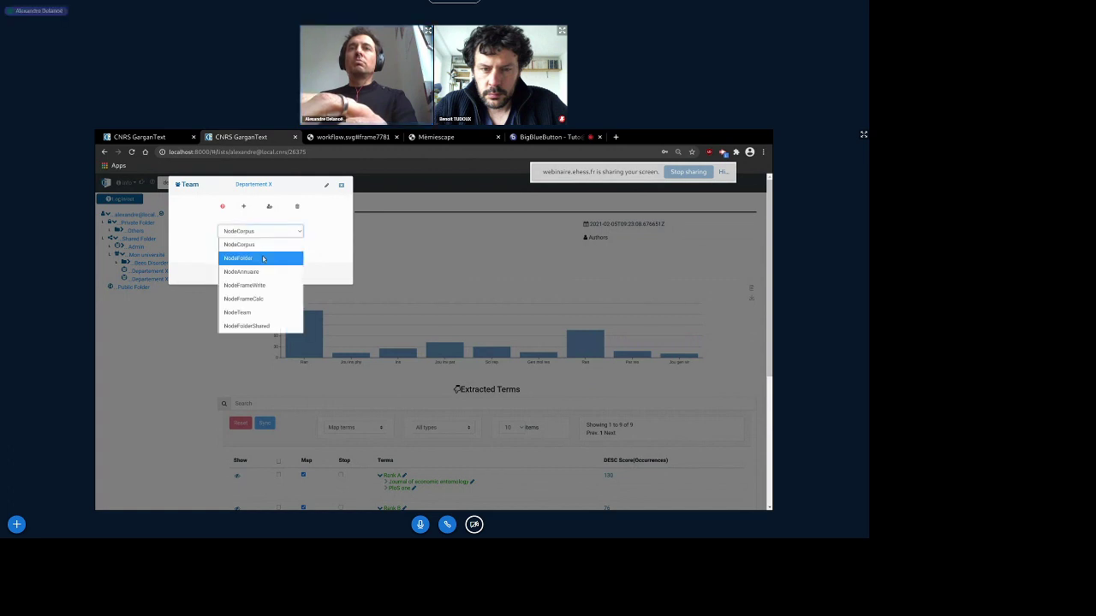
left_click(262, 313)
left_click_drag(257, 250, 213, 238)
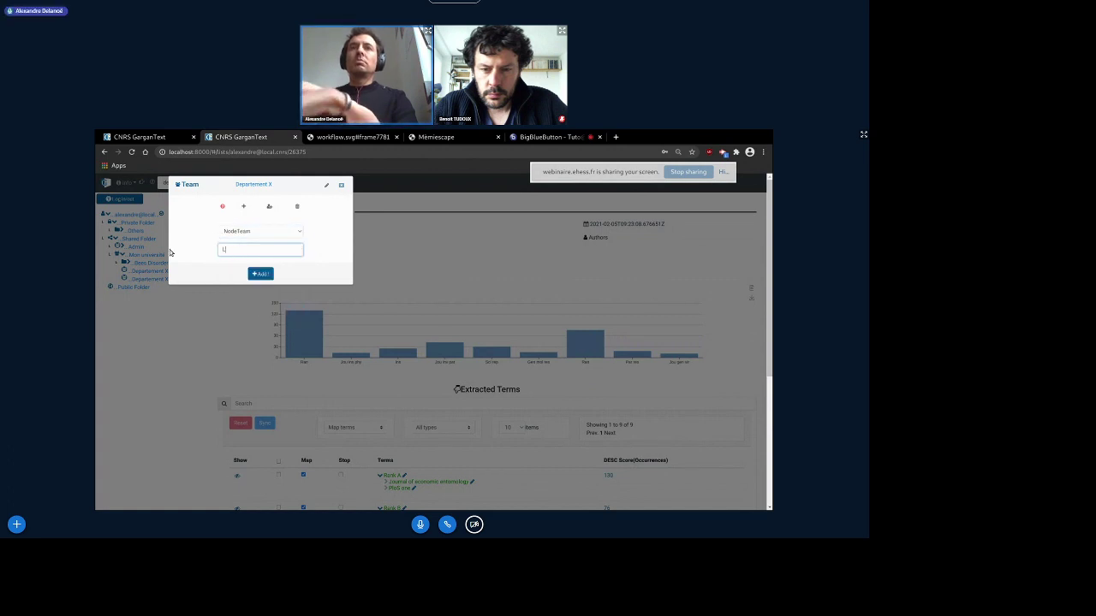
type("Labo Y")
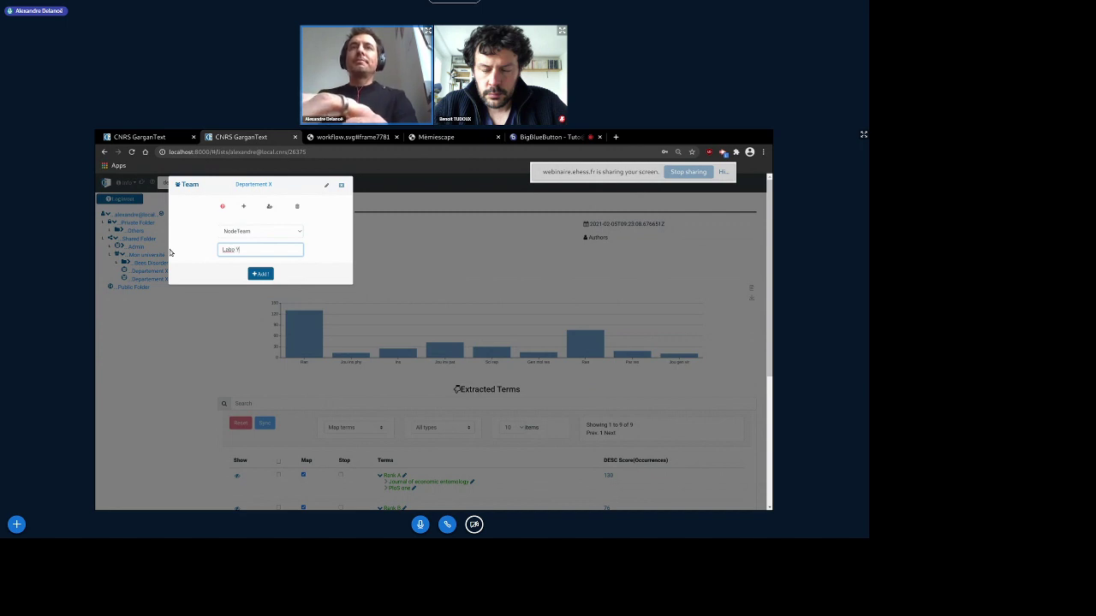
key("Return")
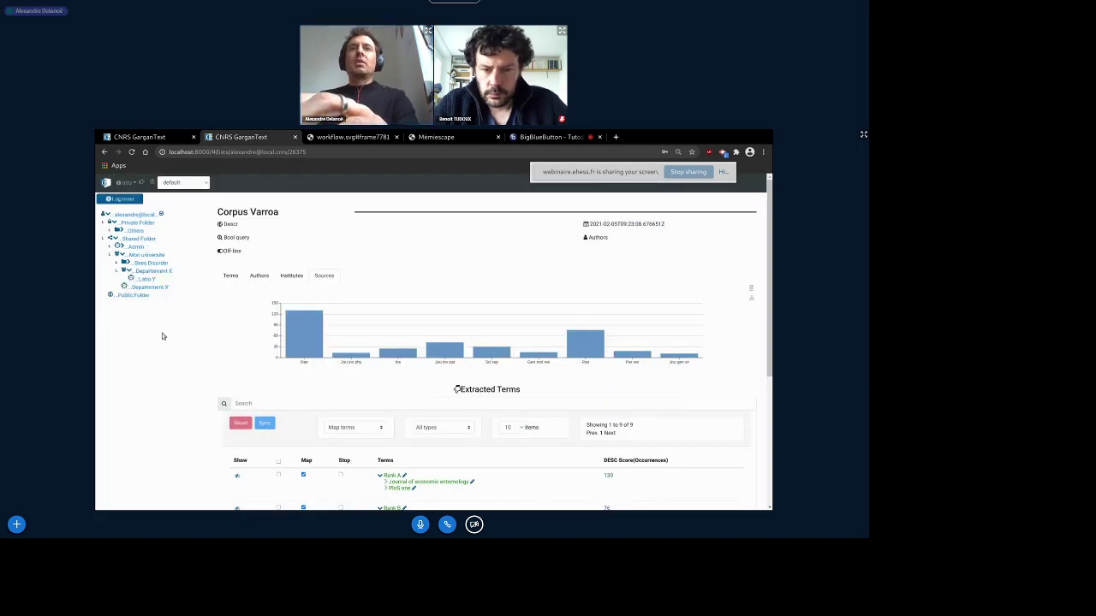
Move the Bees Disorder folder from Mon université into the Departement X' team
mouse_move(158, 280)
left_mouse_down()
mouse_move(171, 274)
mouse_move(167, 255)
mouse_move(158, 280)
left_mouse_up()
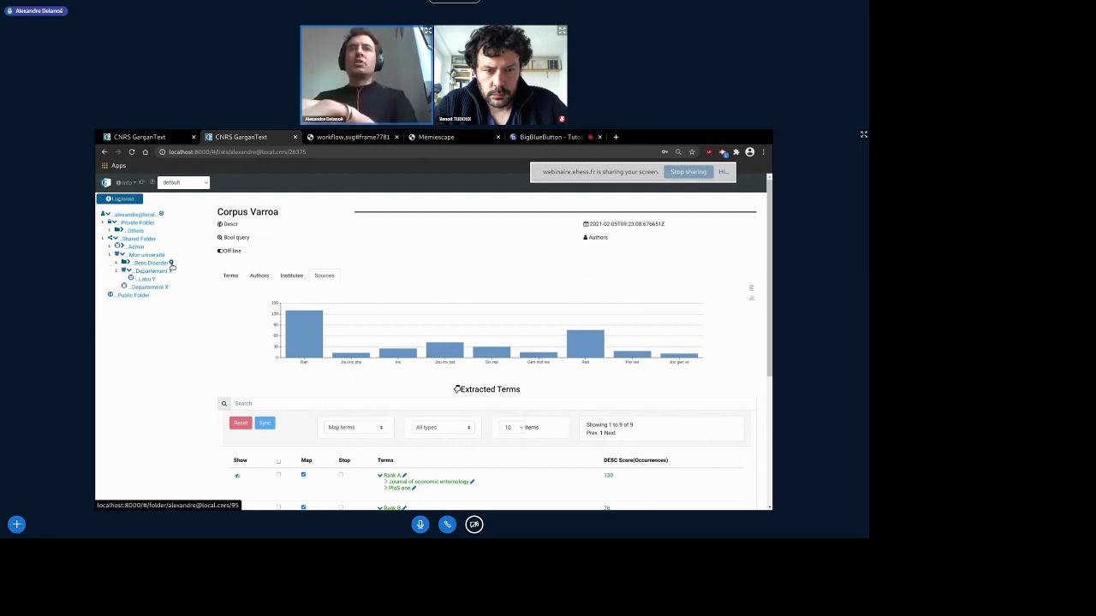
left_click(169, 262)
left_click(275, 289)
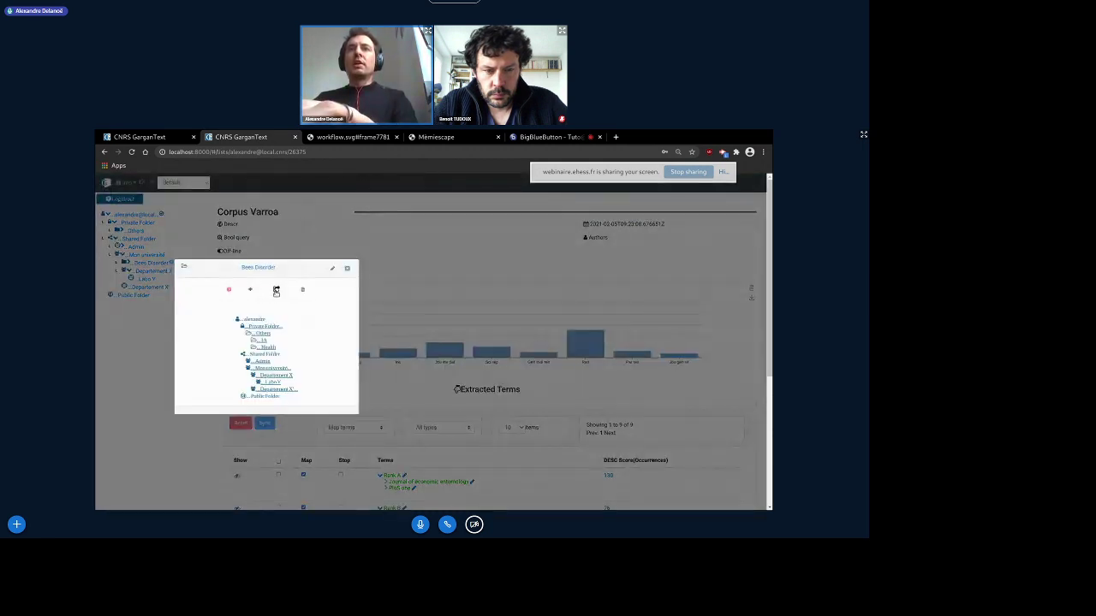
left_click(276, 389)
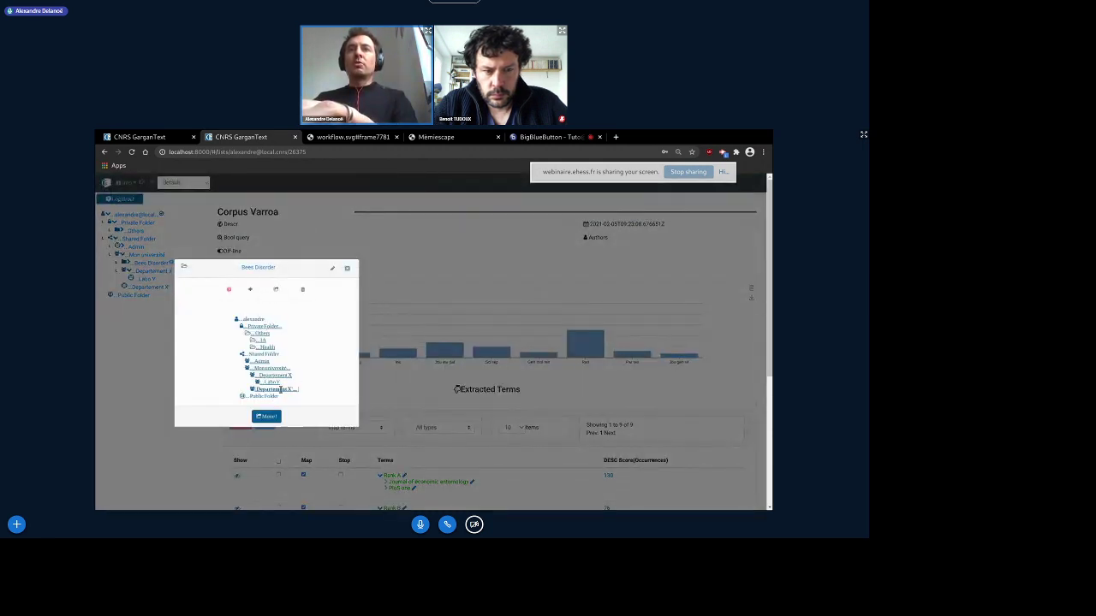
left_click(265, 418)
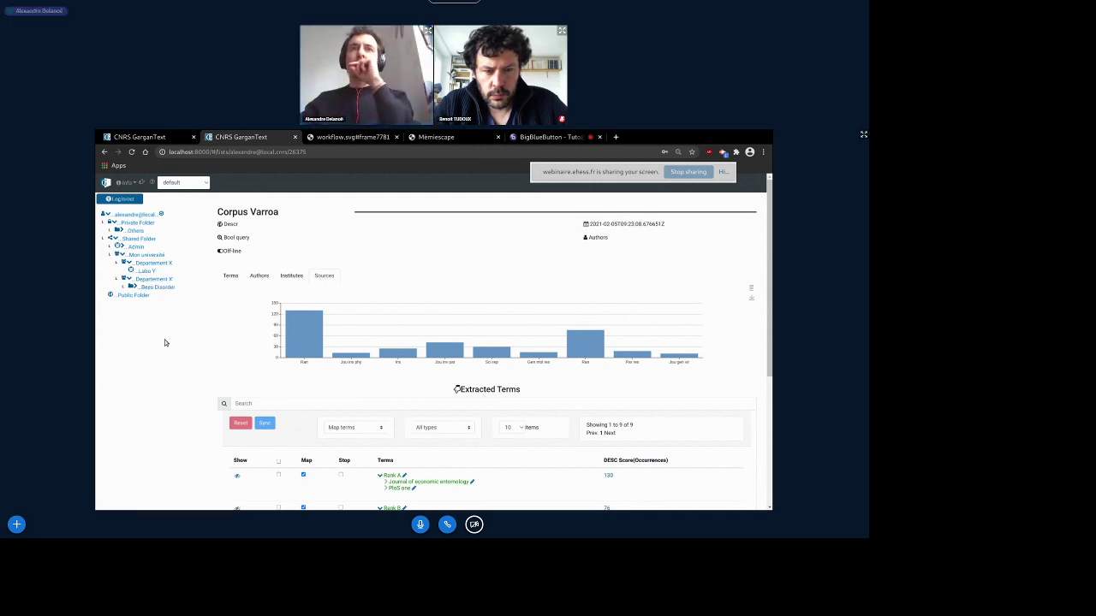
Collapse and re-expand the private and shared folders to examine how the teams are nested under Mon université
left_click(125, 280)
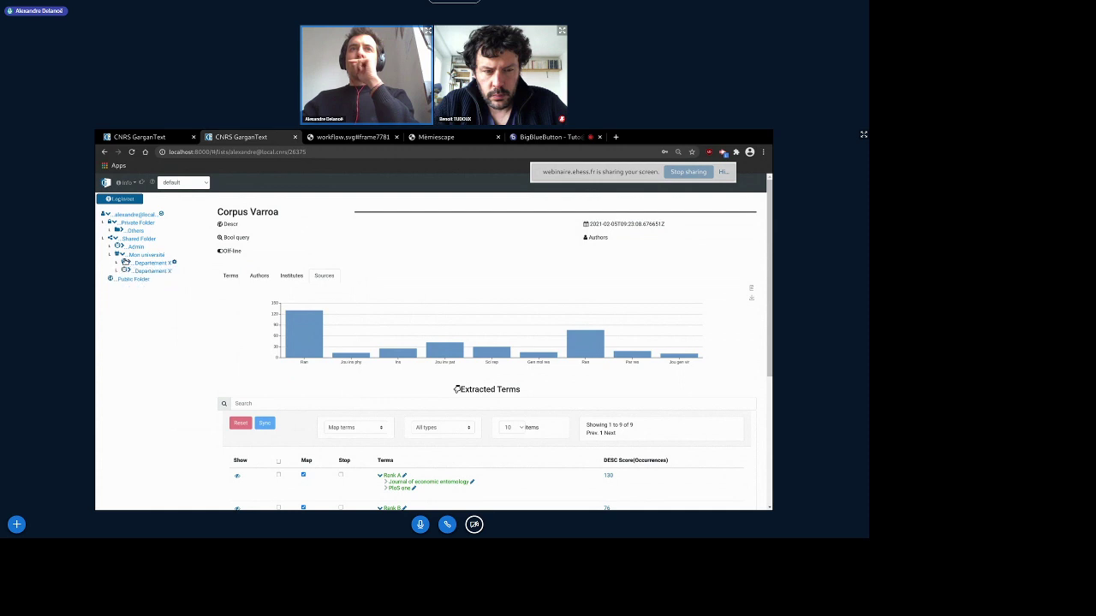
left_click(122, 254)
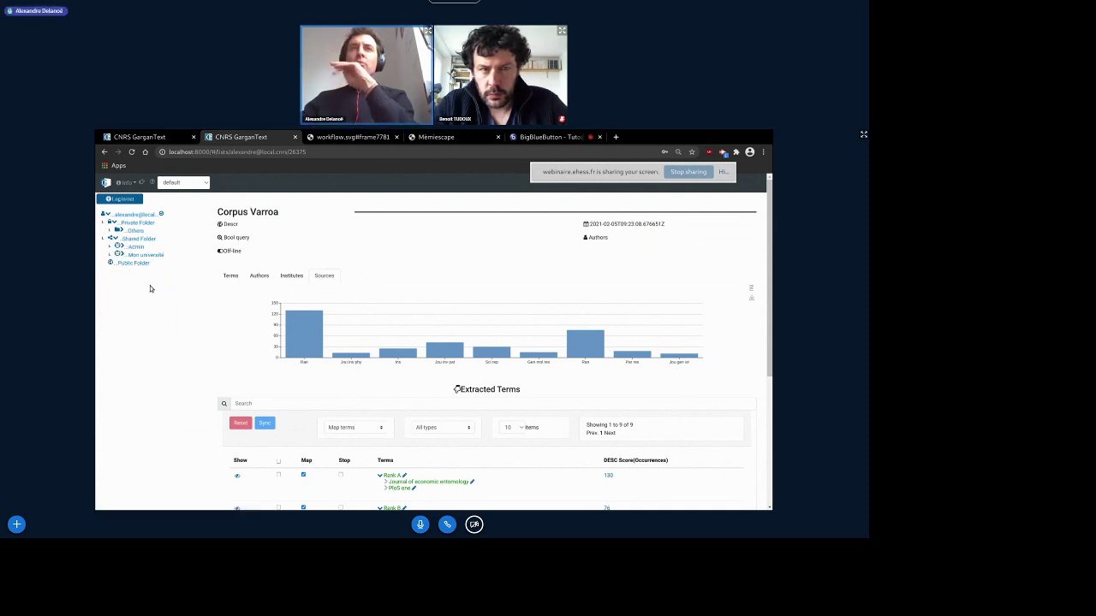
left_click(126, 246)
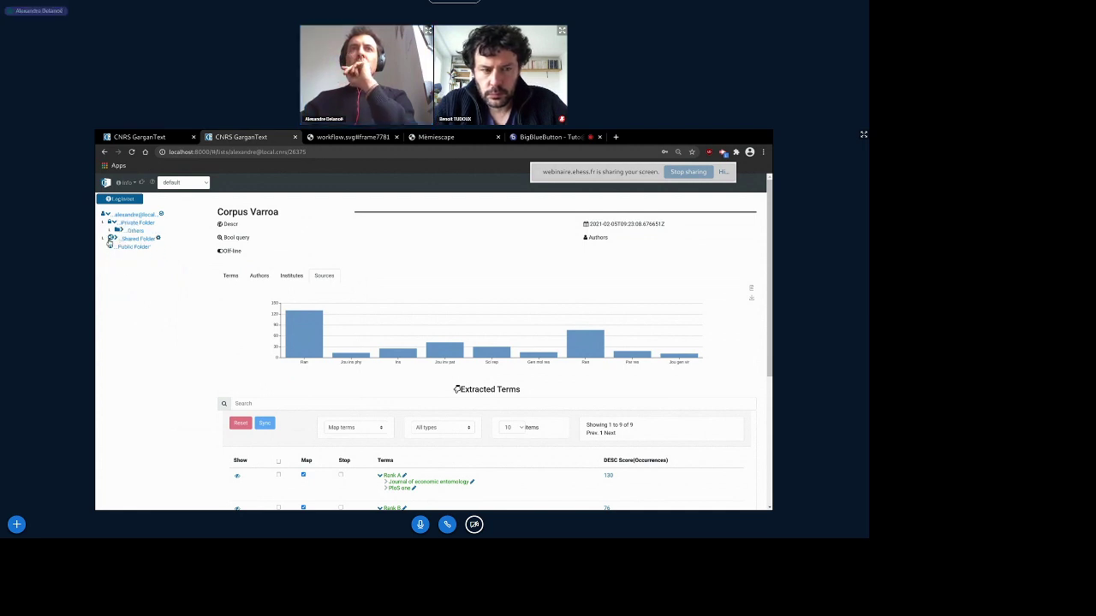
left_click(110, 239)
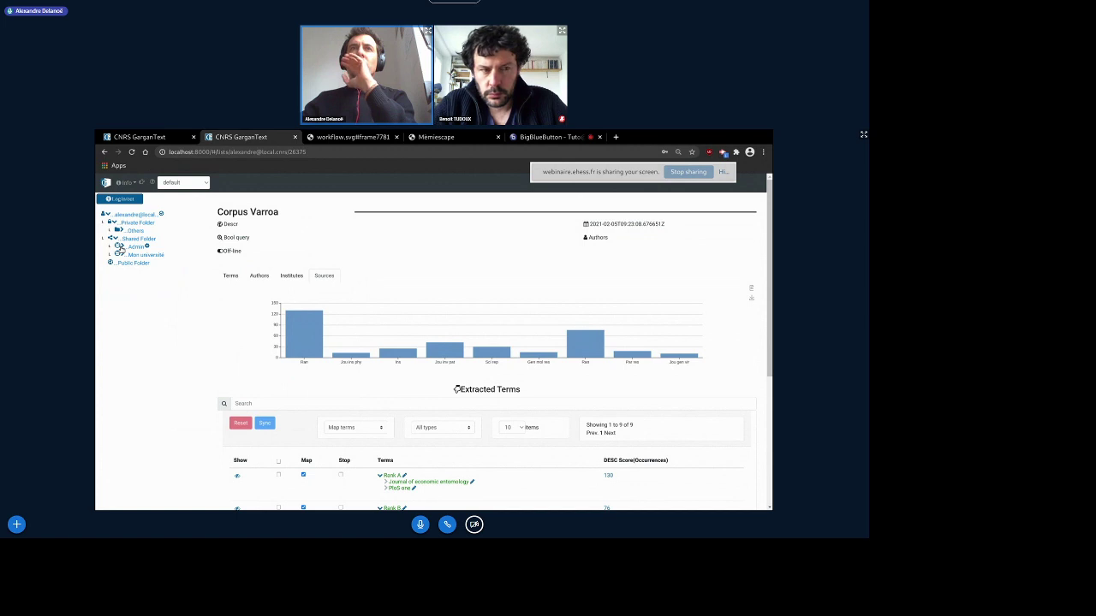
left_click(114, 255)
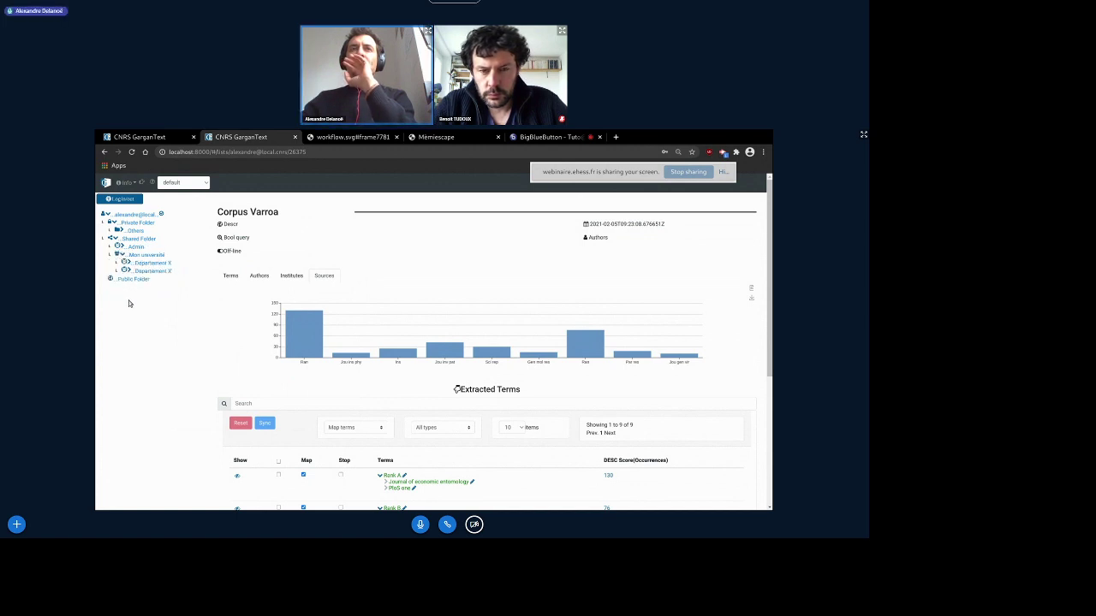
left_click(112, 223)
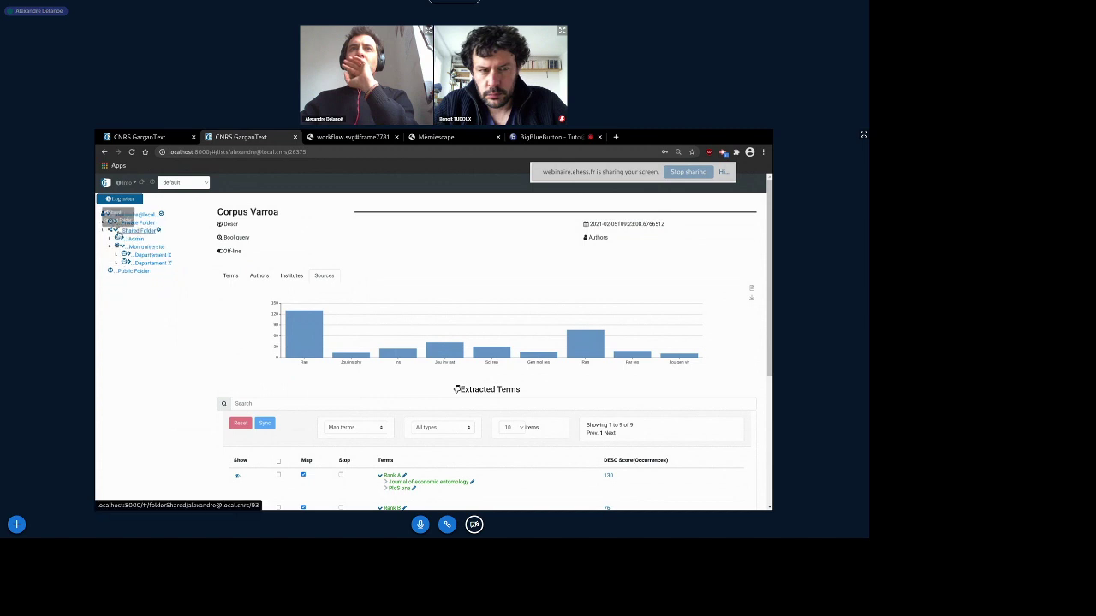
left_click(112, 230)
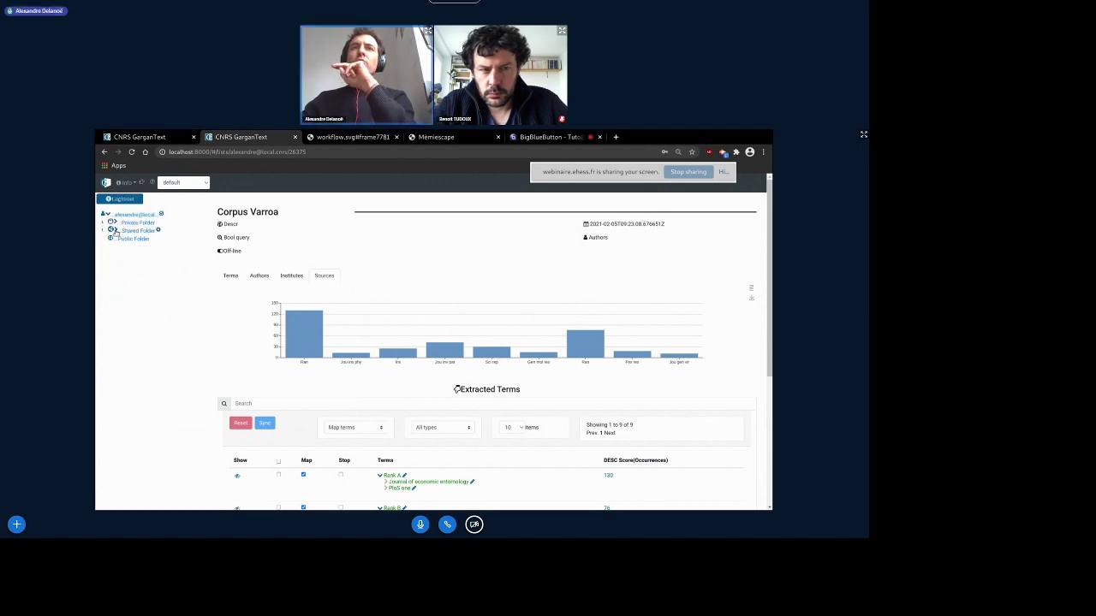
left_click(112, 231)
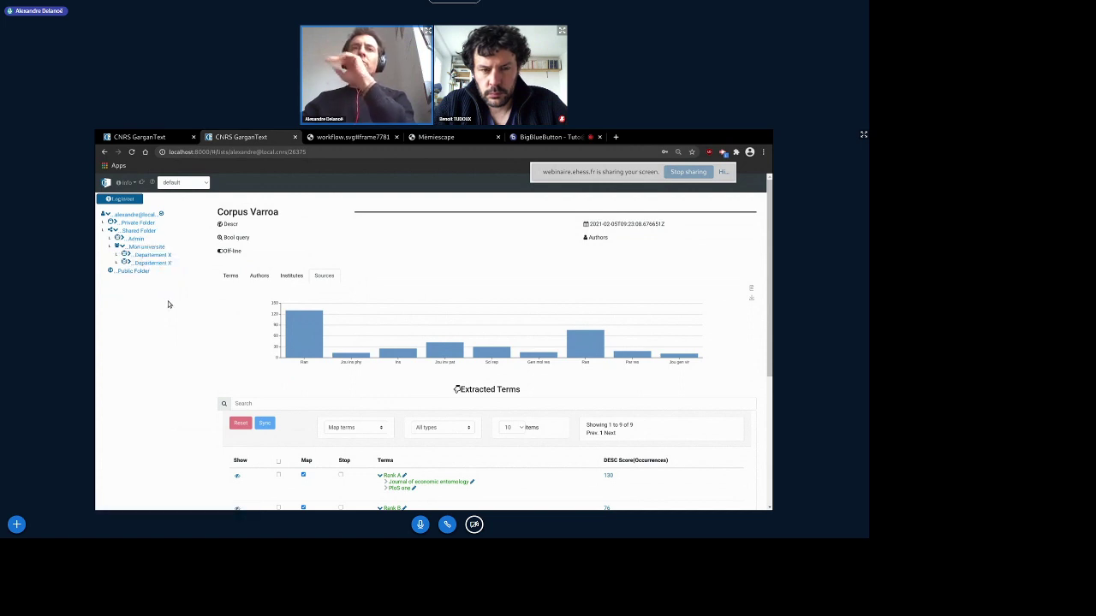
Log in to the ISCPIF instance with the saved demo username and password, accepting the terms of use, and expand that account's folder tree
left_click(126, 199)
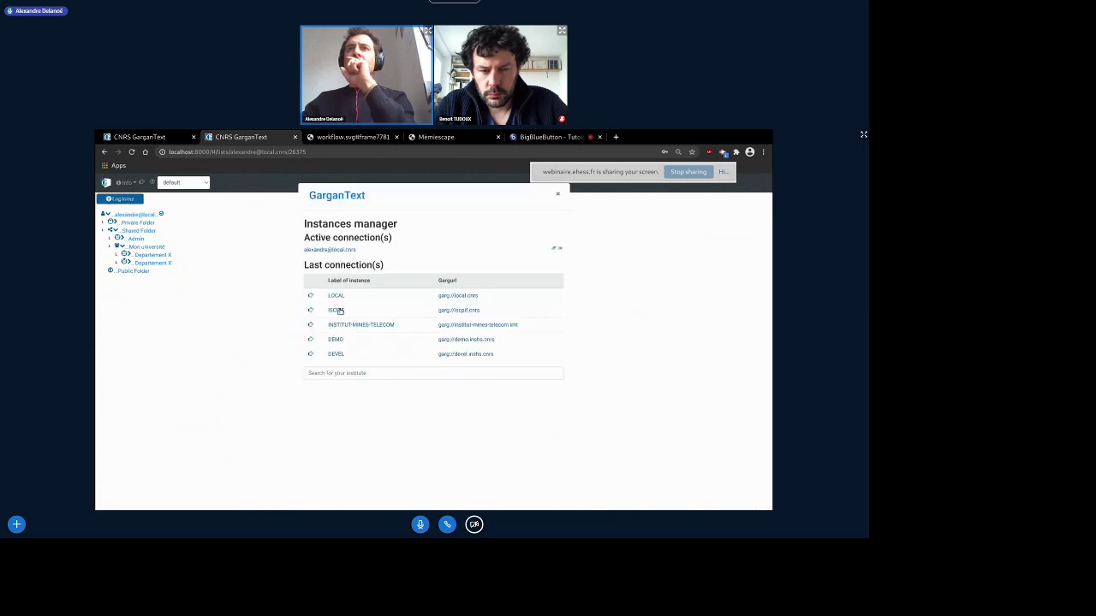
left_click(340, 310)
left_click(349, 248)
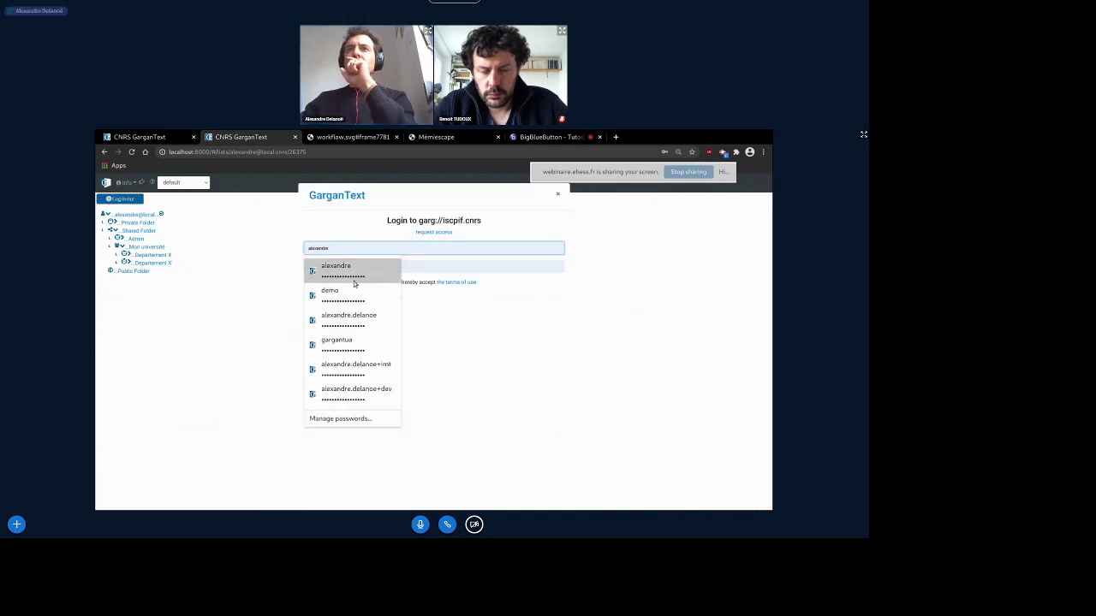
left_click(368, 317)
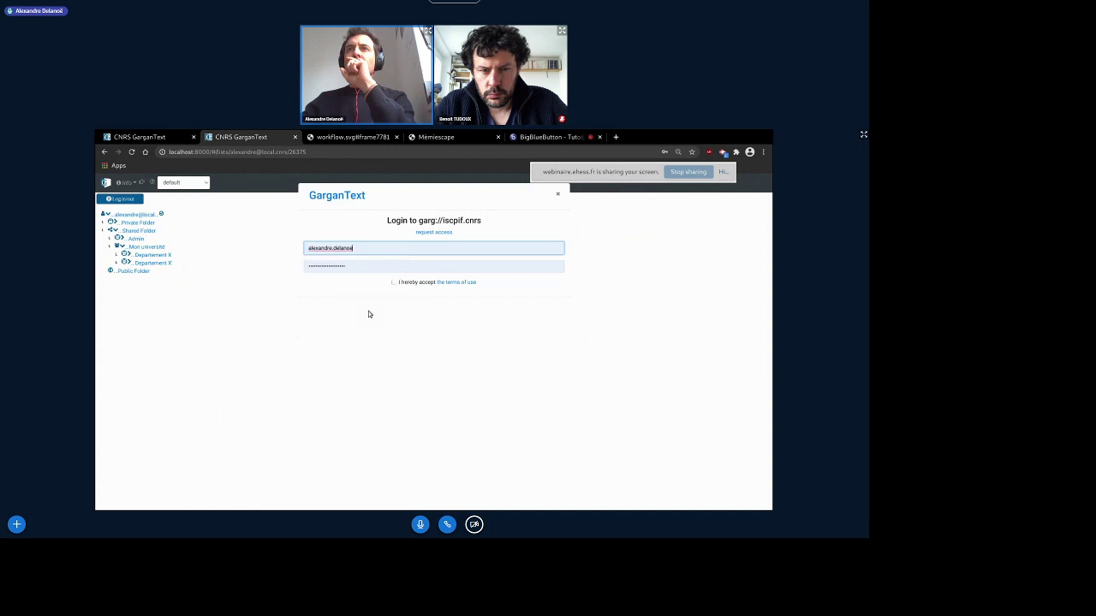
triple_click(358, 248)
type("dem")
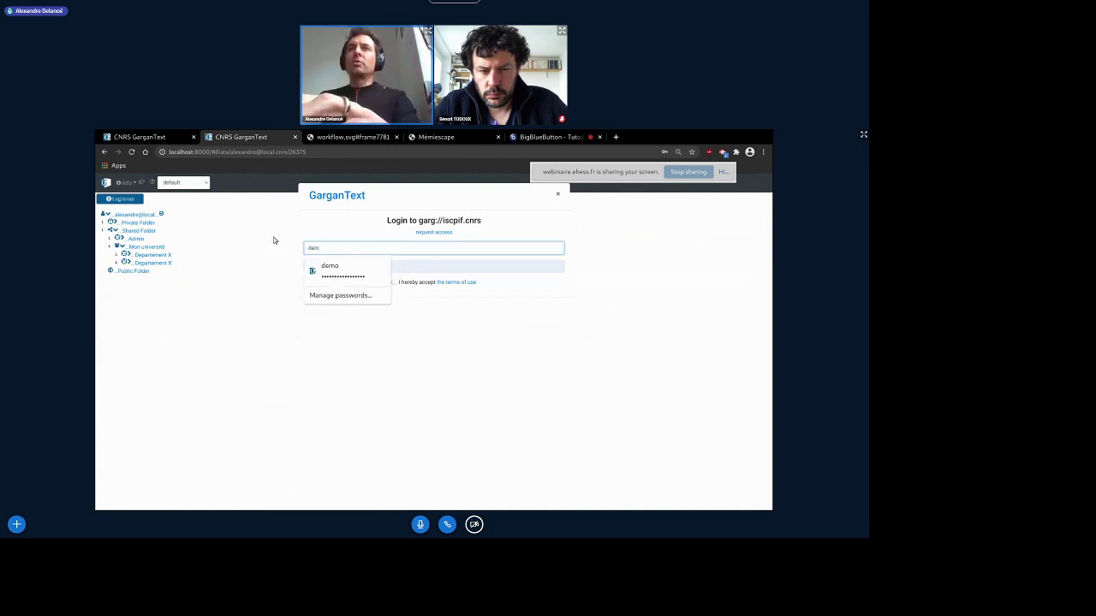
left_click(334, 268)
left_click(394, 283)
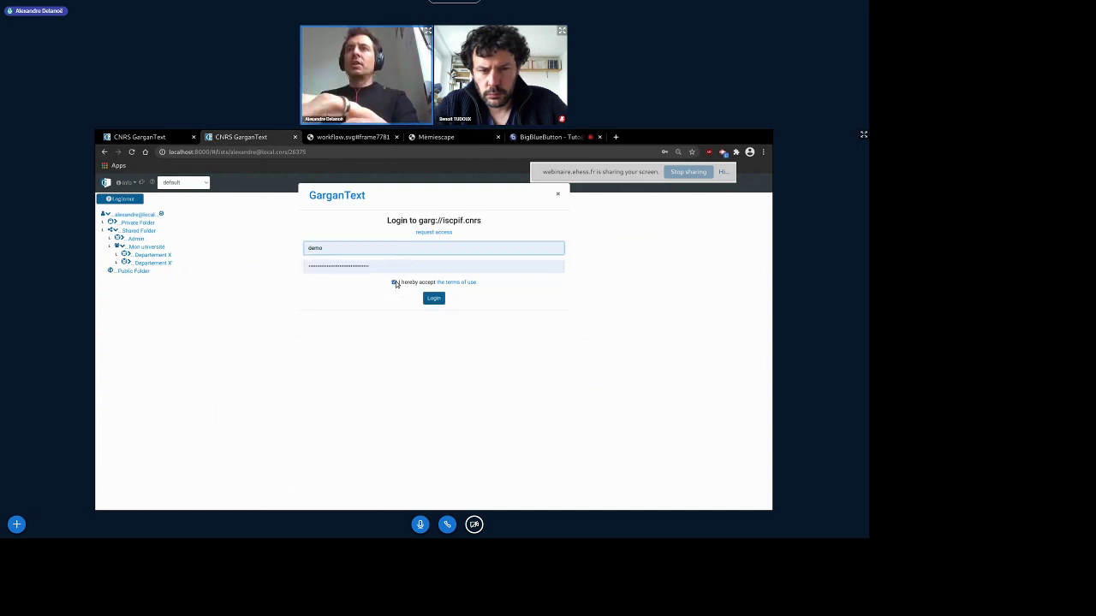
key("Return")
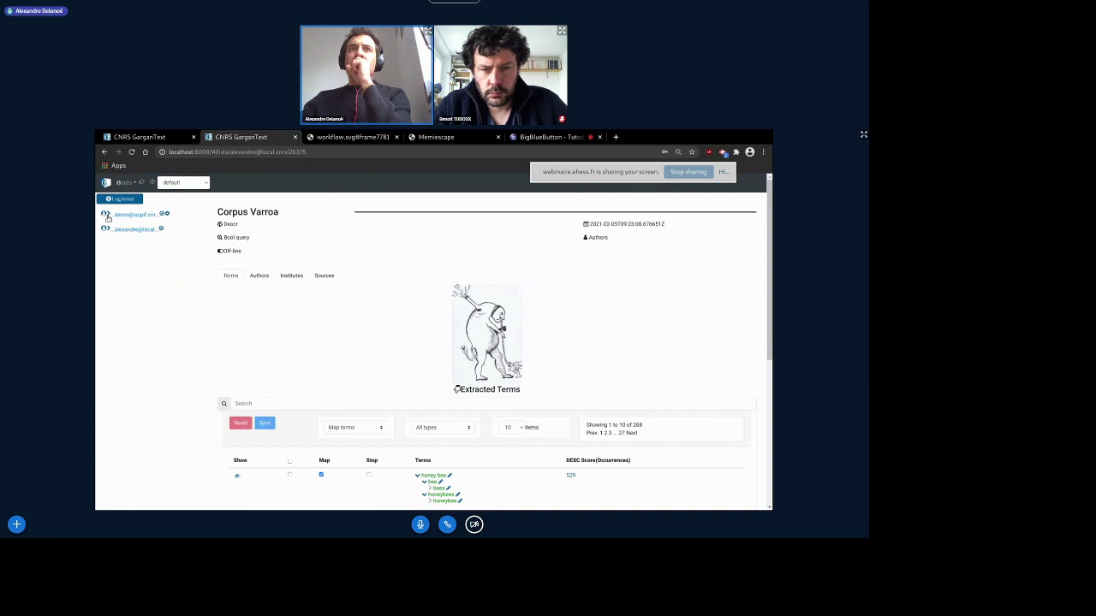
left_click(106, 216)
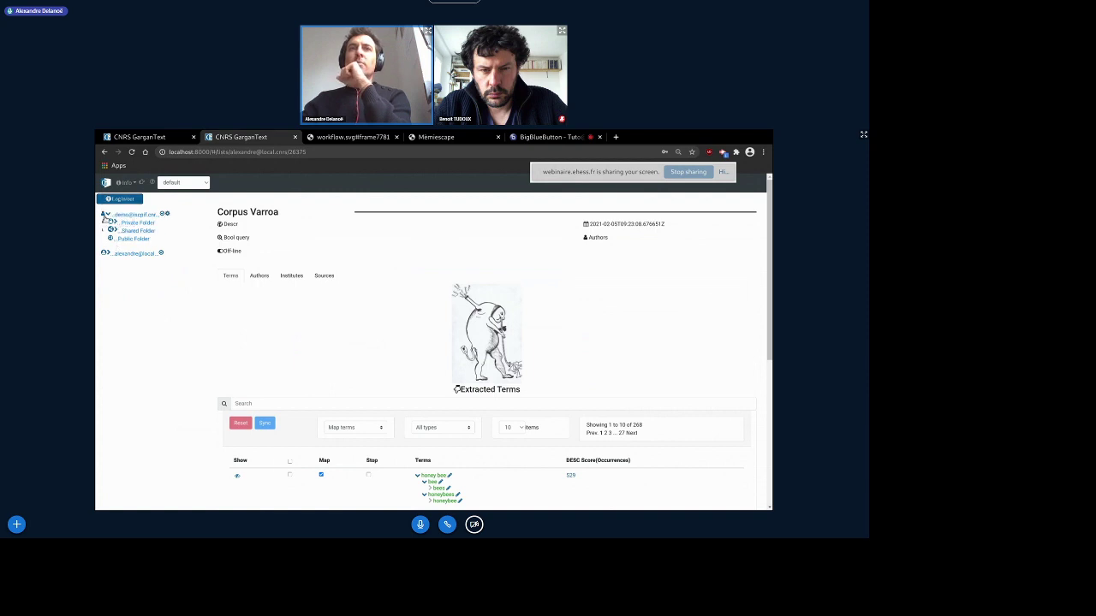
Expand the demo account's private and shared folders and read the Welcome tutorial and Click me pages
left_click(113, 222)
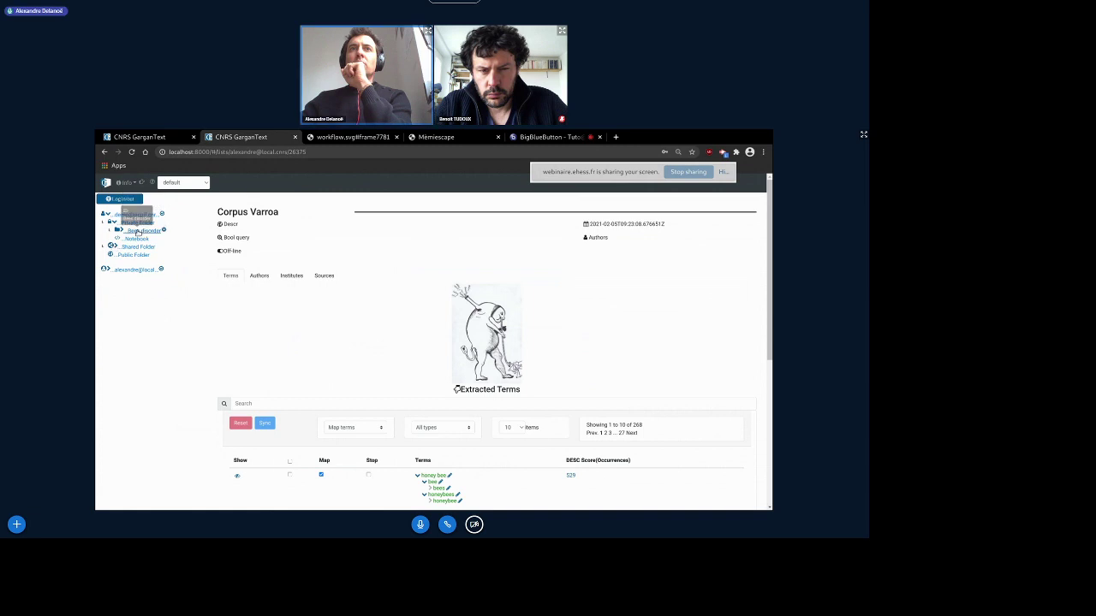
left_click(113, 247)
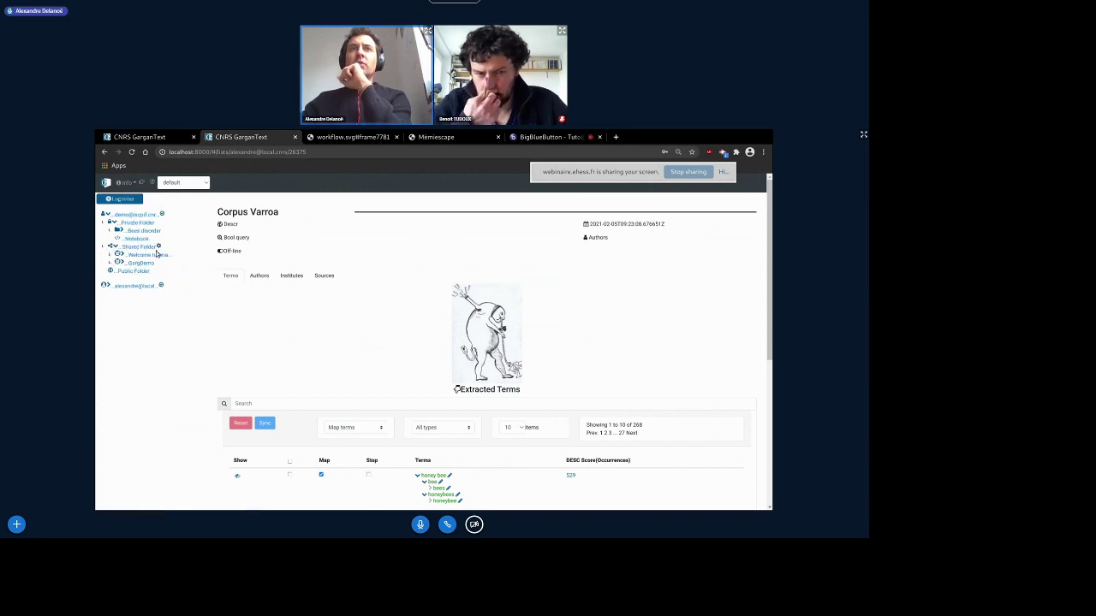
left_click(138, 263)
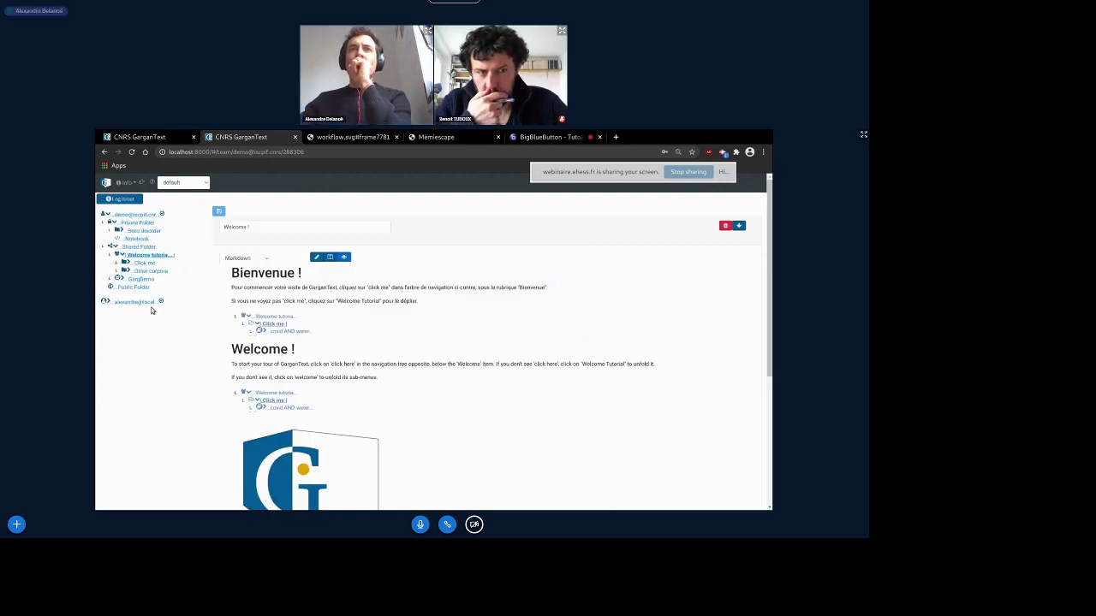
left_click(148, 265)
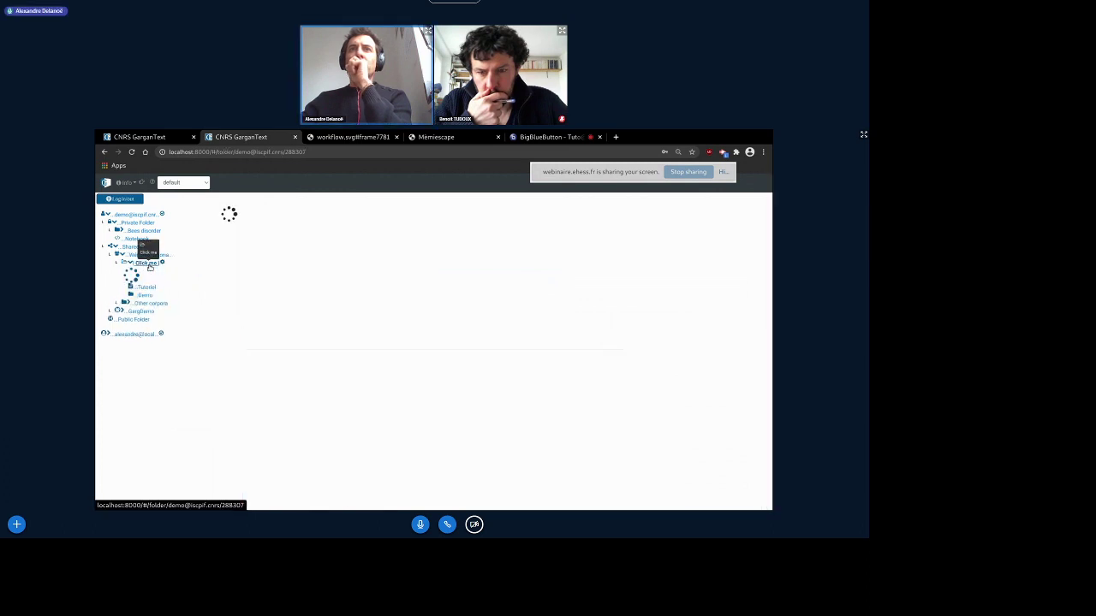
scroll(284, 363, "down", 3)
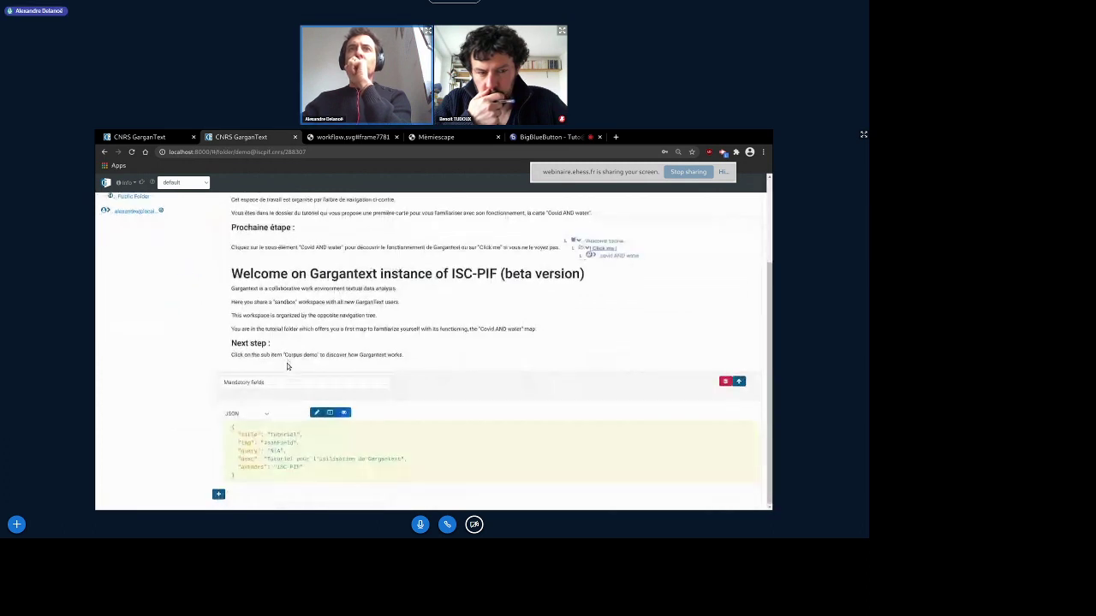
scroll(287, 366, "up", 3)
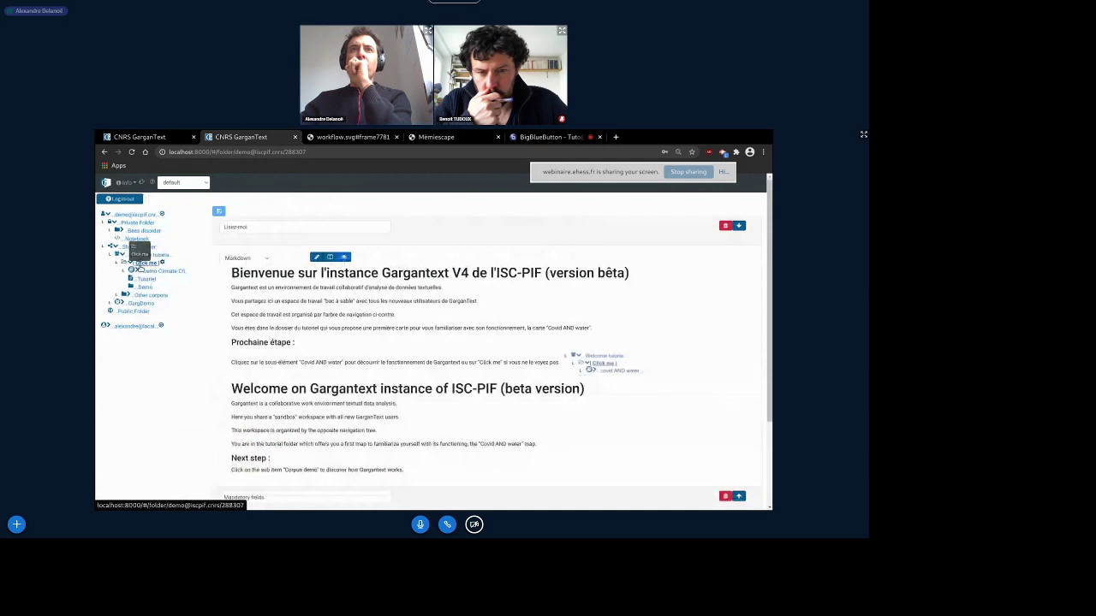
Expand the Demo Climate corpus and GargDemo's glyphosate corpus with its graphs, and view the glyphosate Docs
left_click(124, 271)
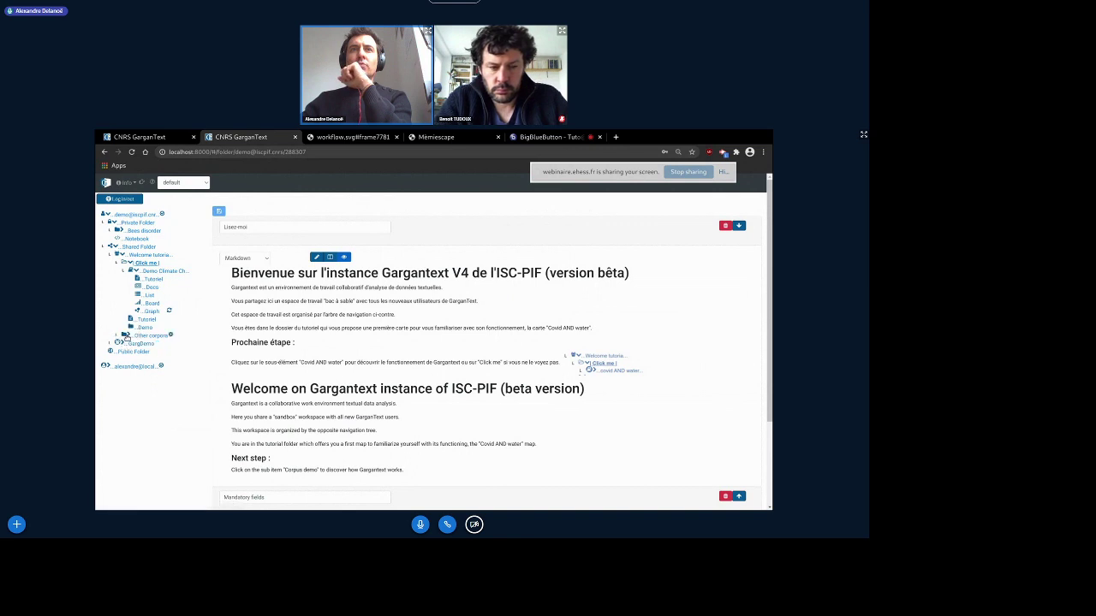
left_click(121, 344)
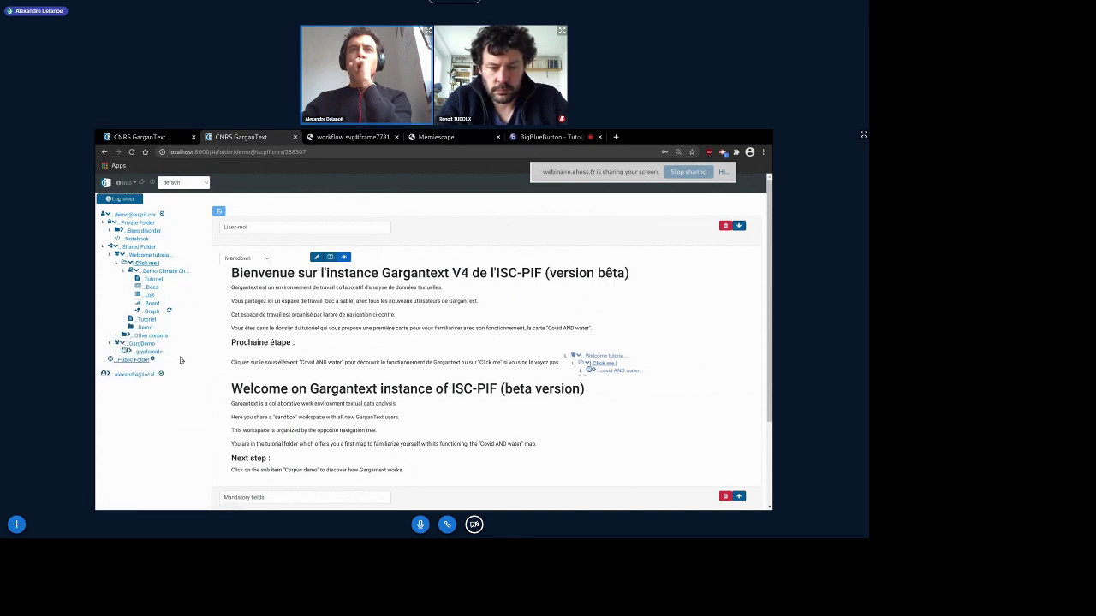
left_click(123, 351)
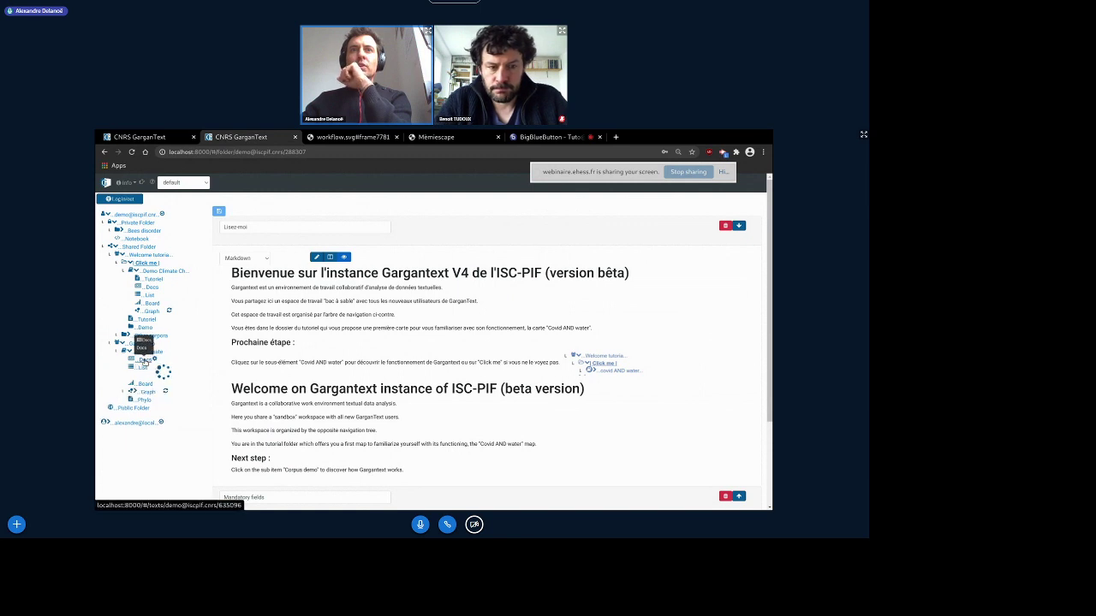
left_click(144, 360)
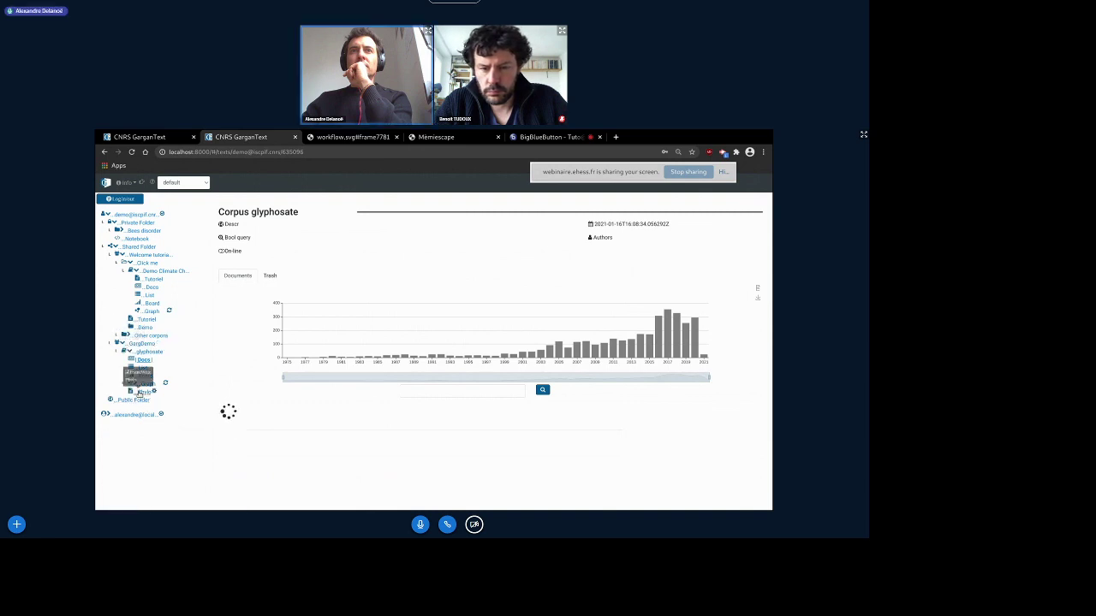
left_click(133, 383)
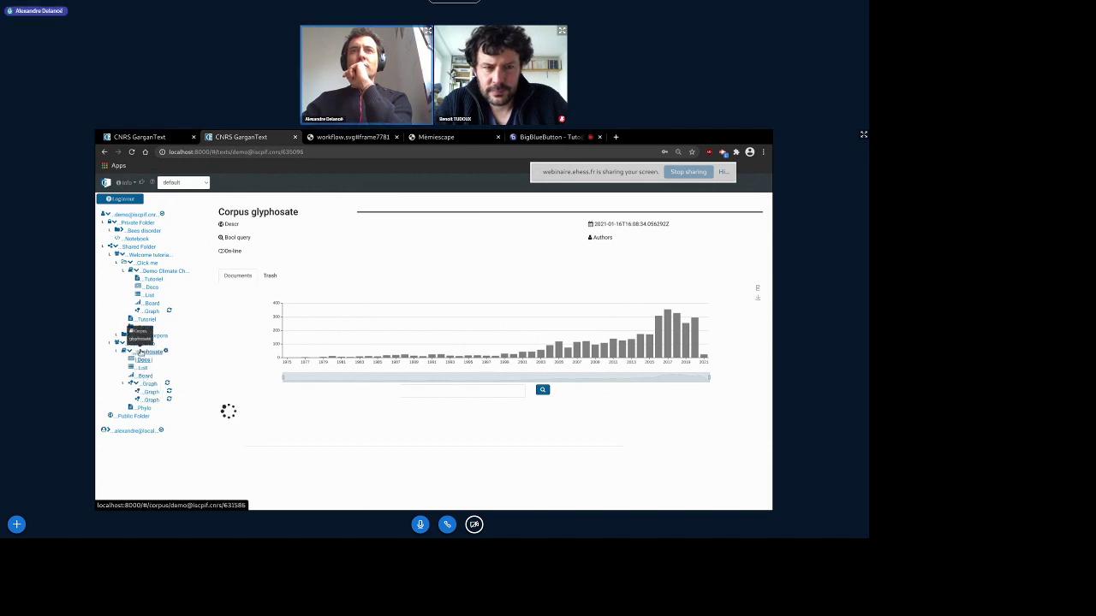
Open the glyphosate corpus page and move the Optional Text section above Mandatory fields
left_click(141, 352)
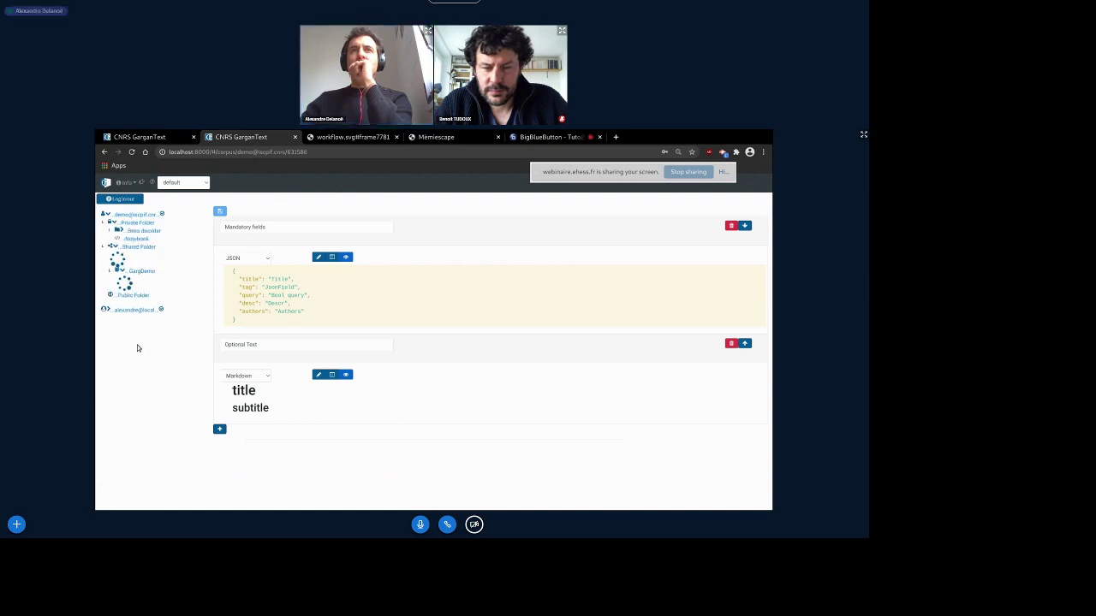
left_click(745, 344)
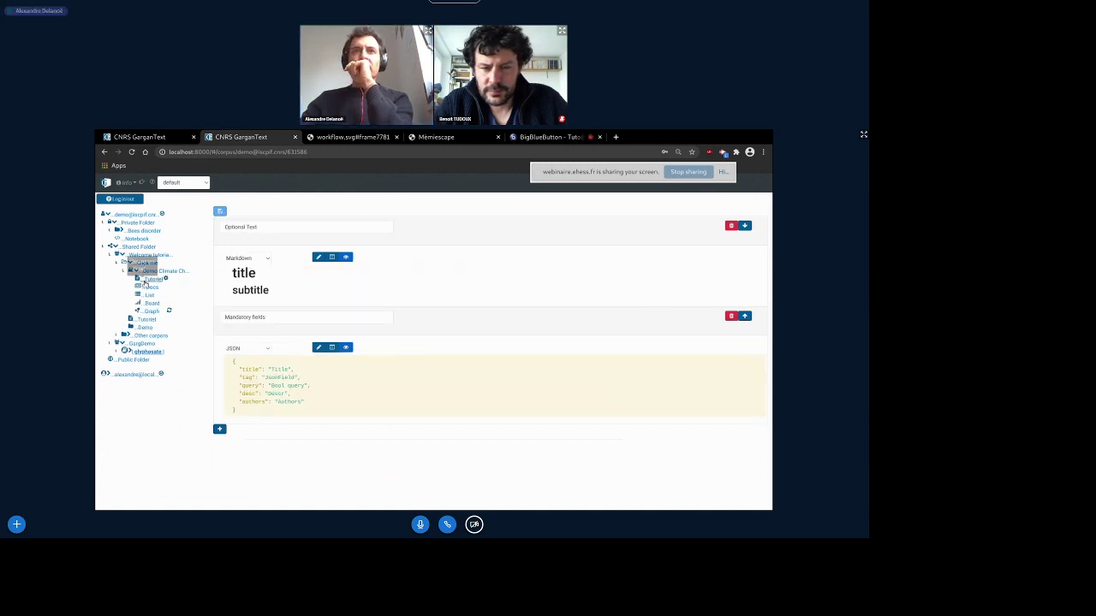
Reopen the glyphosate corpus's Docs and browse to the next page of its document list
left_click(125, 352)
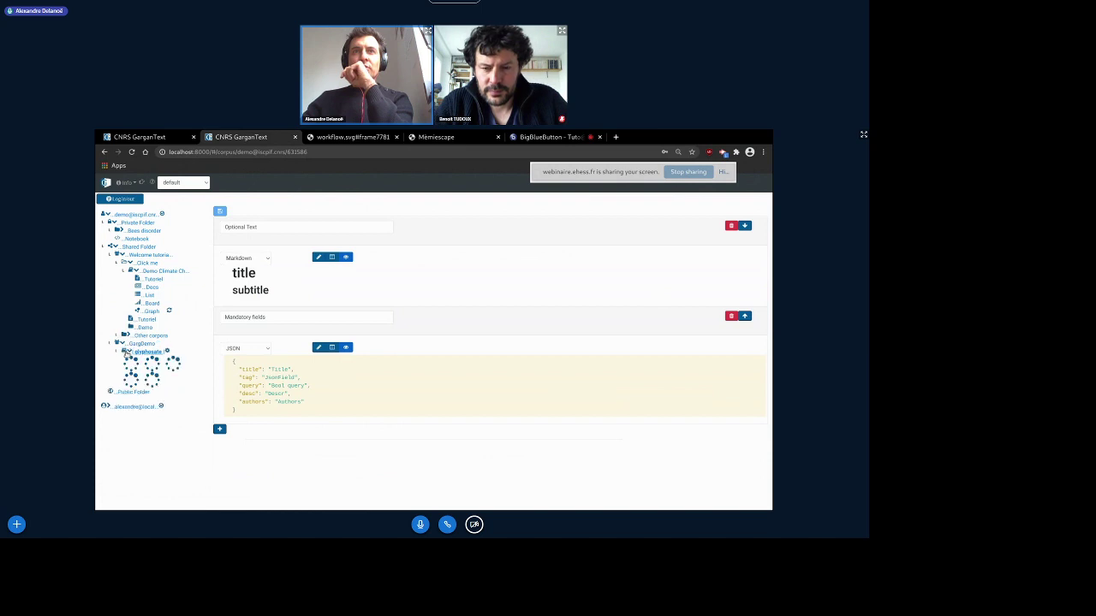
left_click(144, 360)
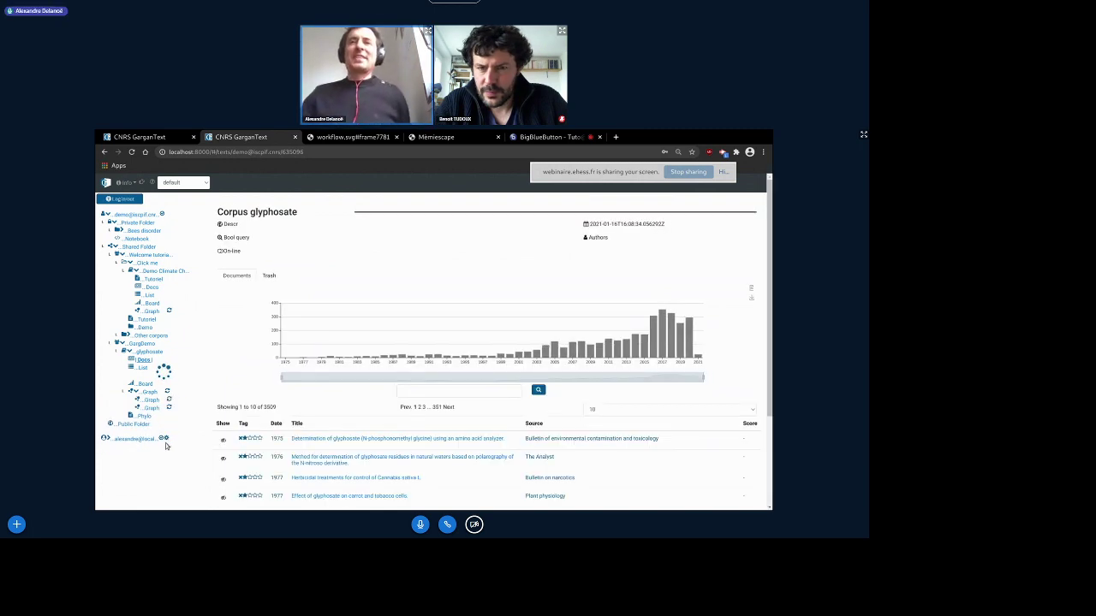
left_click(452, 408)
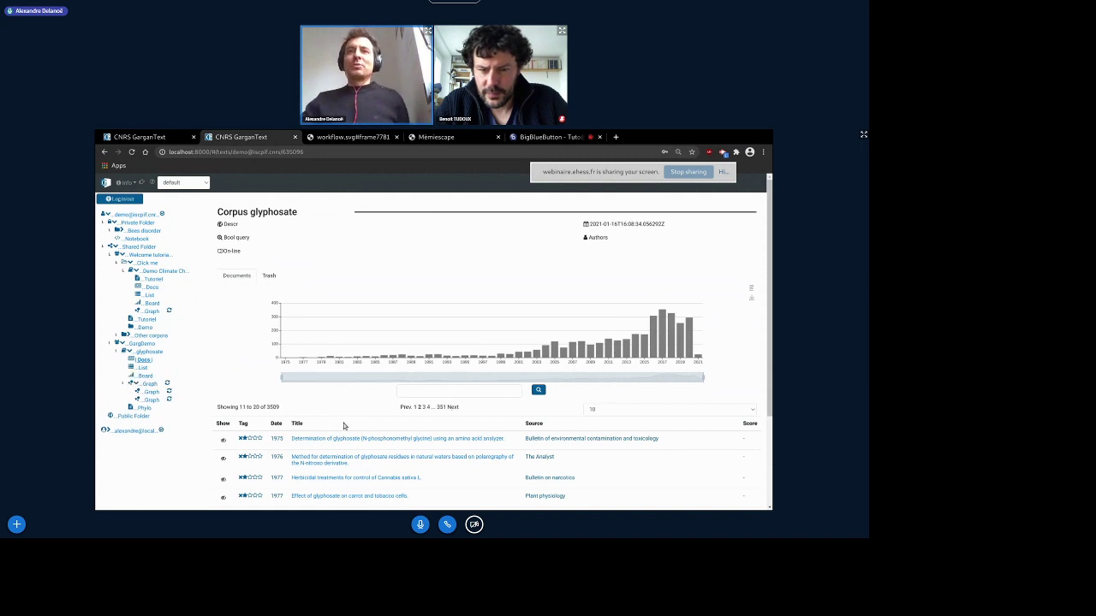
Open the glyphosate corpus's main graph, and from the tree open the first graph nested beneath it
left_click(148, 383)
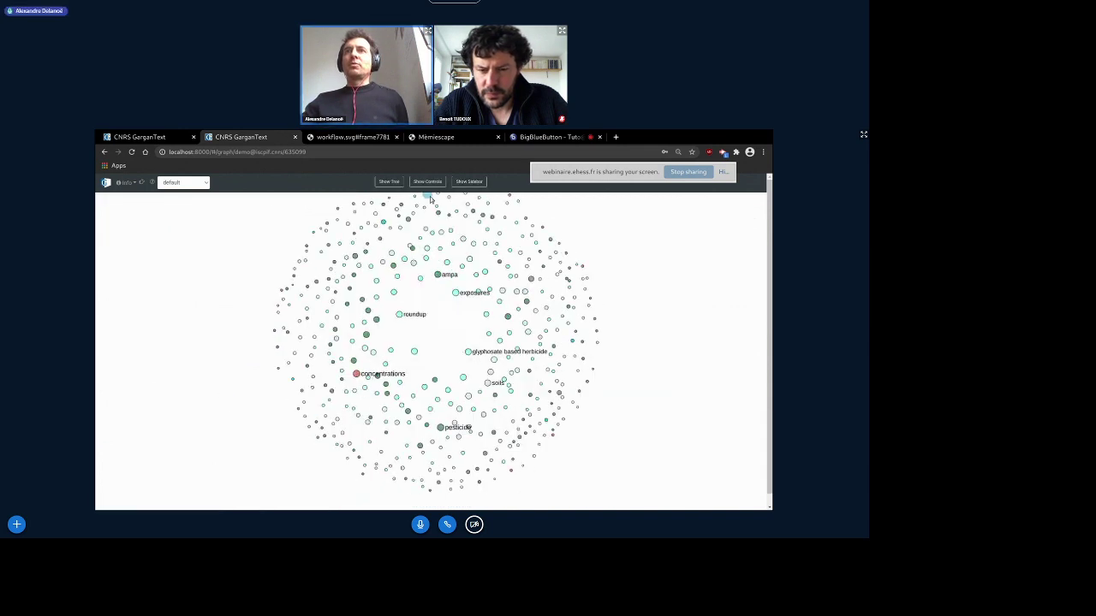
left_click(389, 181)
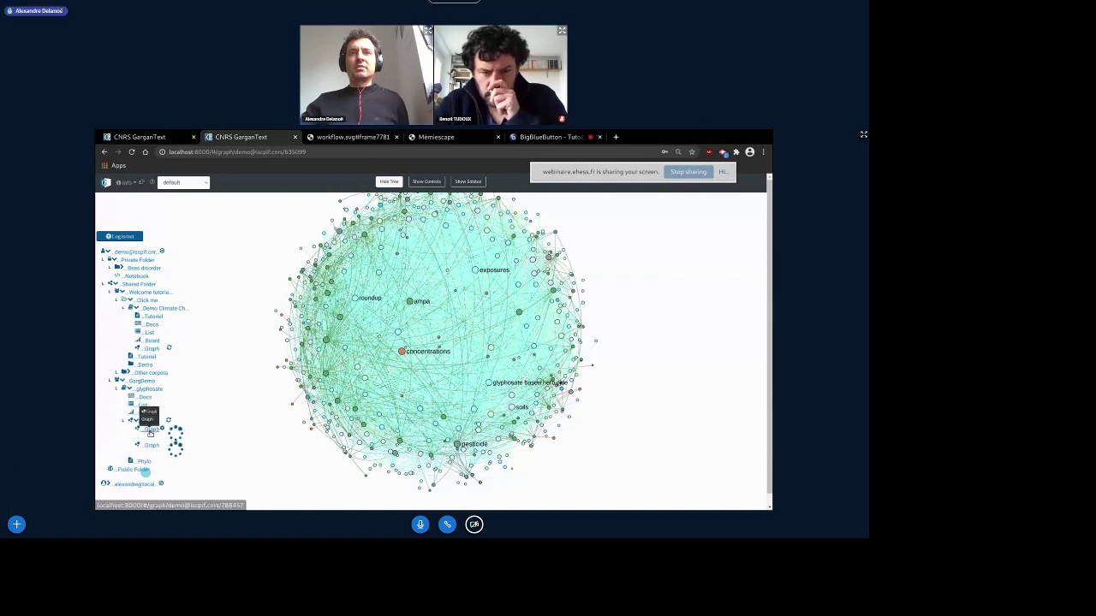
left_click(150, 435)
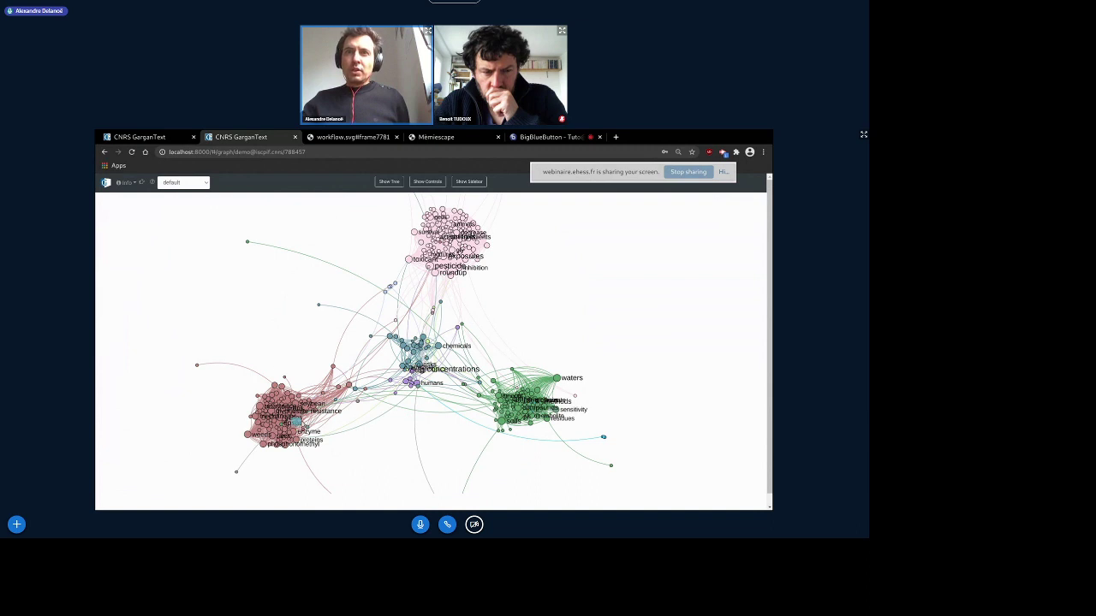
Examine the term clusters of the nested glyphosate graph, close up and as a whole
scroll(265, 420, "up", 2)
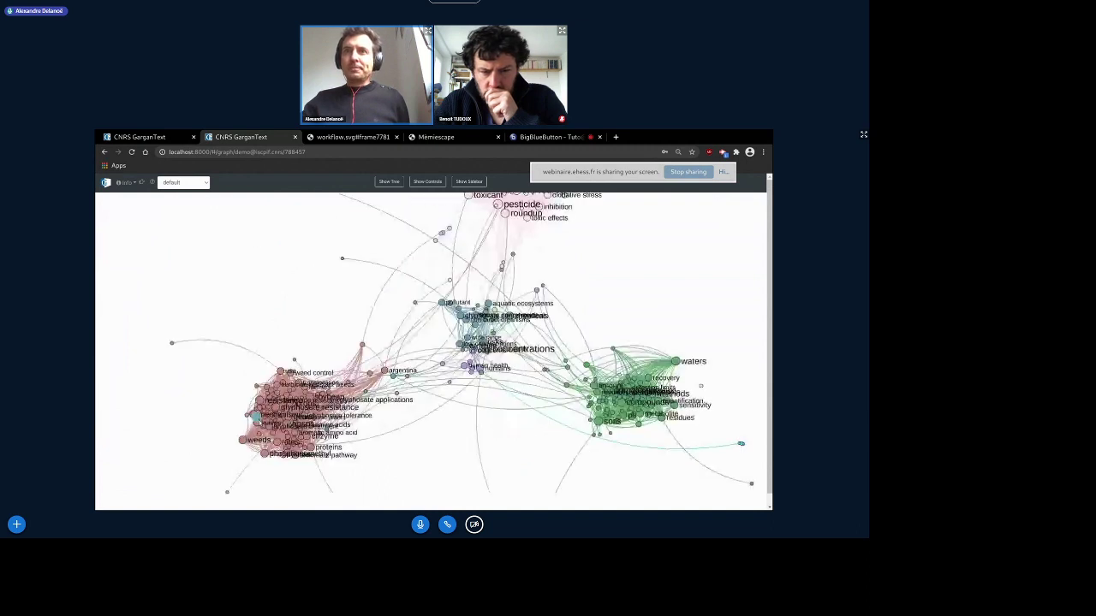
left_click_drag(327, 320, 231, 375)
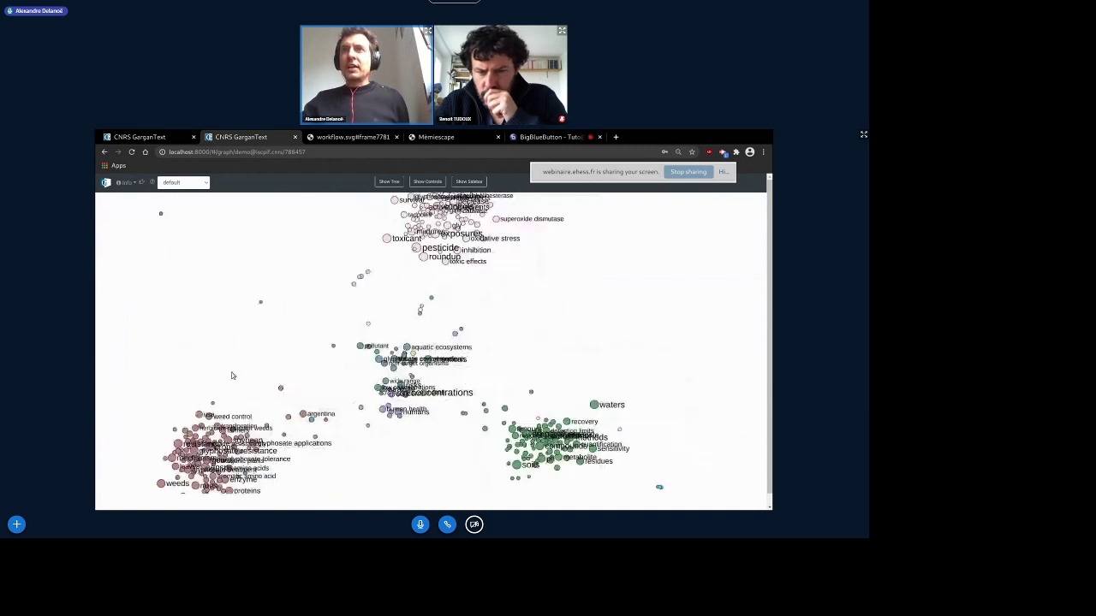
scroll(231, 375, "down", 2)
scroll(370, 291, "up", 4)
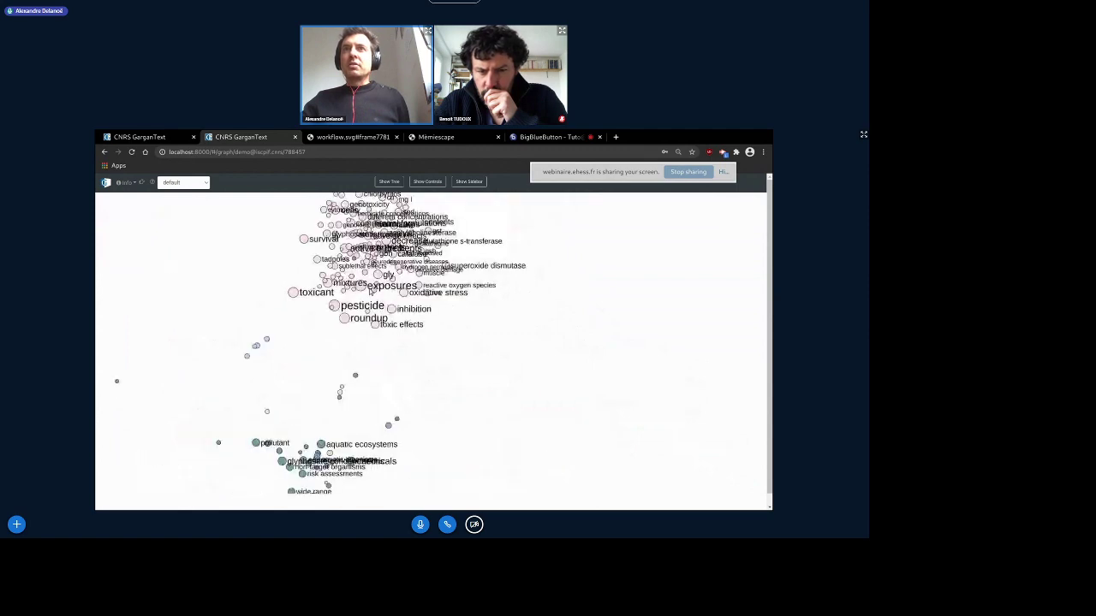
left_click_drag(369, 291, 405, 343)
scroll(422, 347, "down", 3)
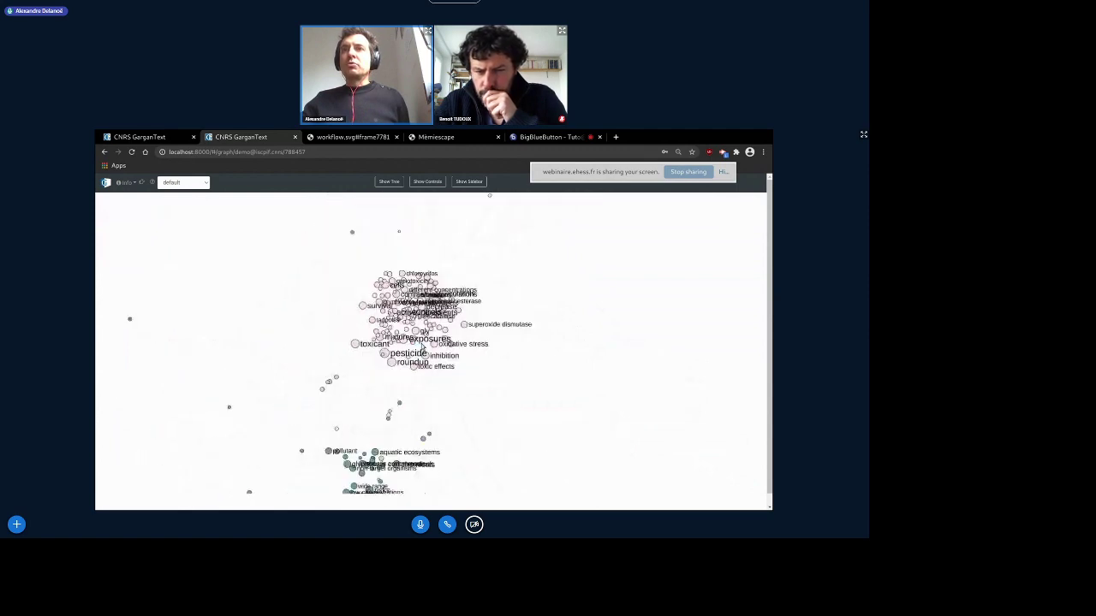
scroll(417, 335, "up", 2)
scroll(411, 357, "down", 3)
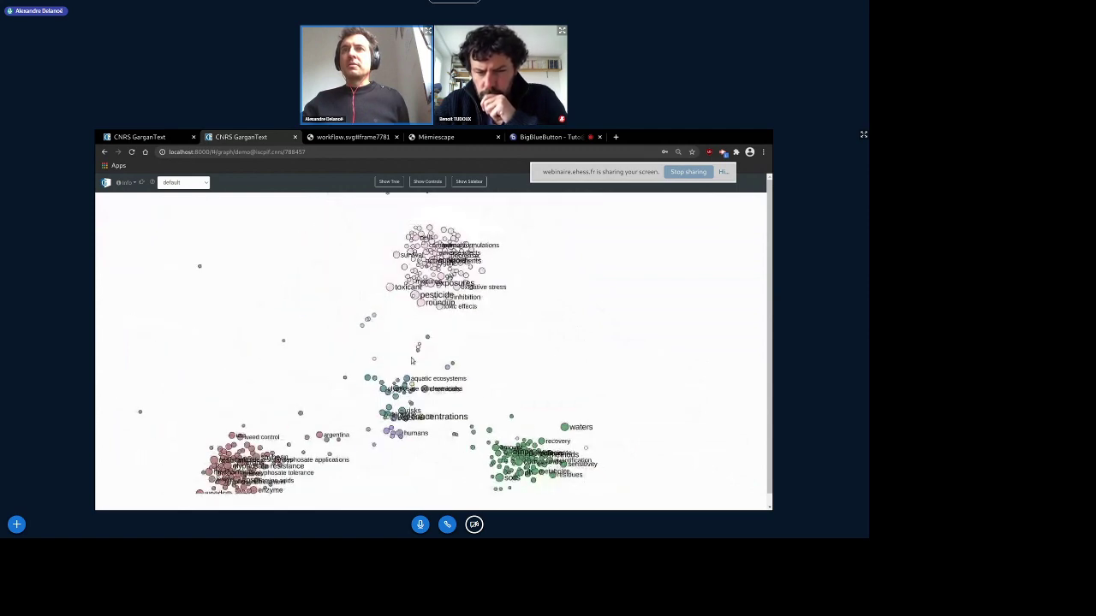
mouse_move(410, 357)
left_mouse_down()
mouse_move(414, 241)
mouse_move(413, 277)
mouse_move(440, 272)
left_mouse_up()
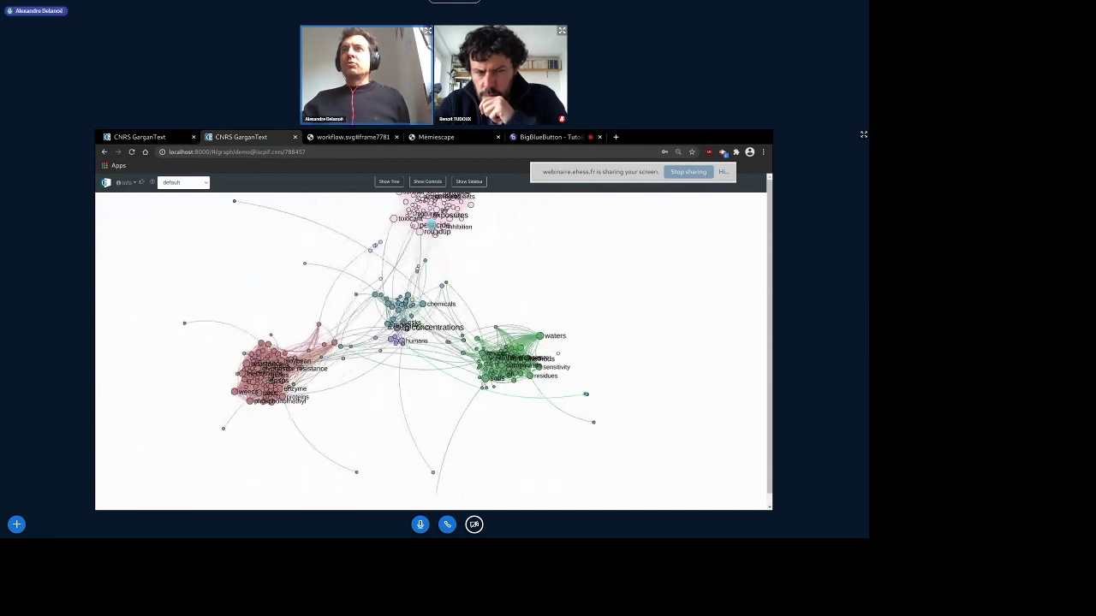
Select the pesticide node in the graph and explore its related term "genotoxic effect" with the associated documents
left_click(416, 226)
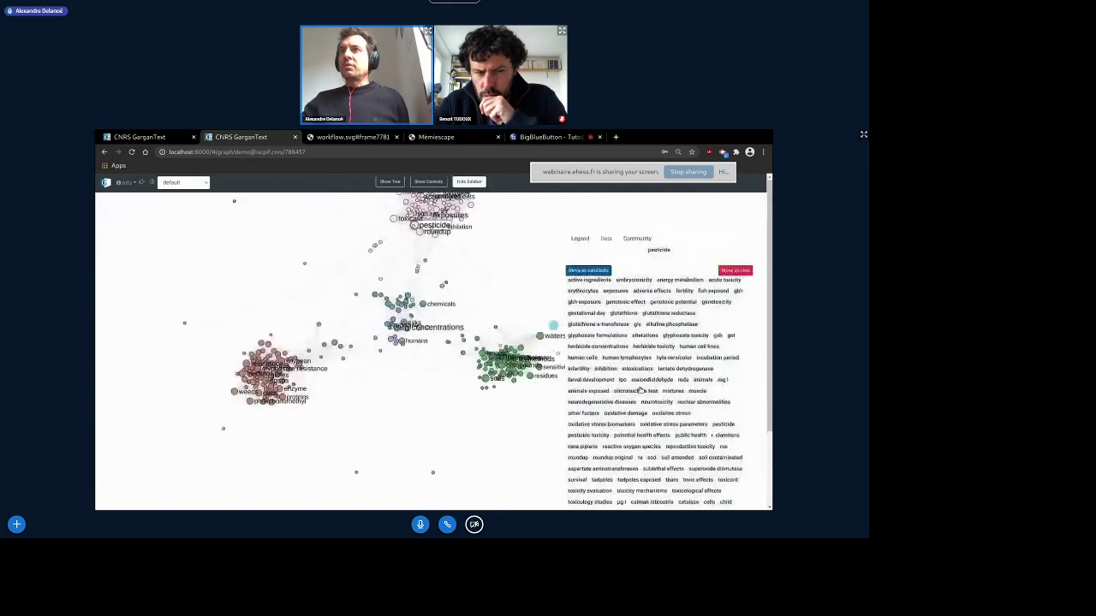
left_click(625, 302)
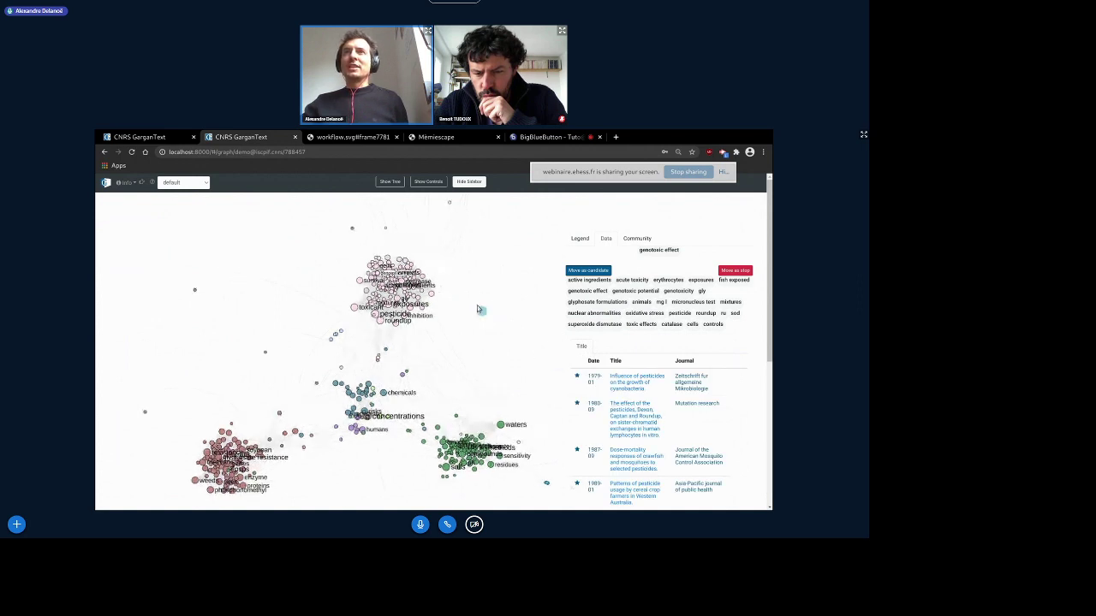
Display the graph controls and the folder tree, and collapse the demo account's branch
left_click(428, 181)
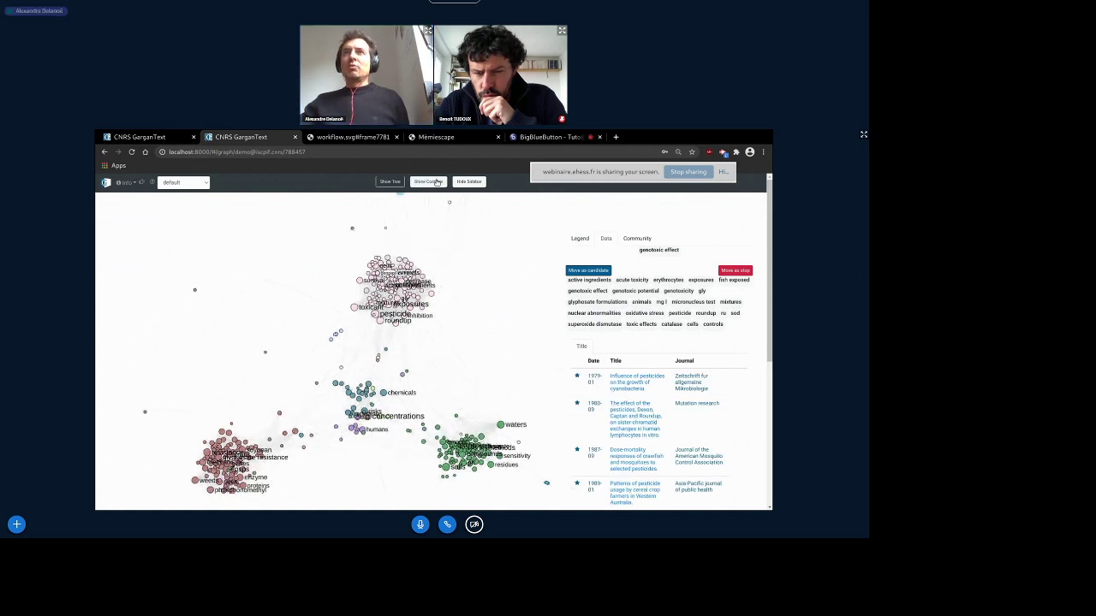
left_click(389, 181)
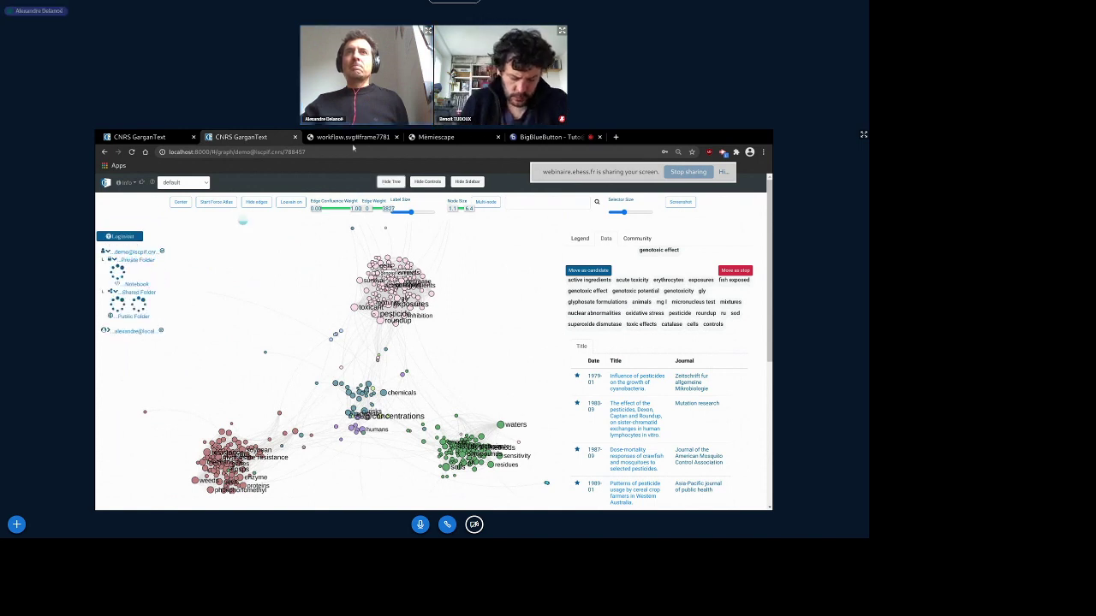
left_click(110, 261)
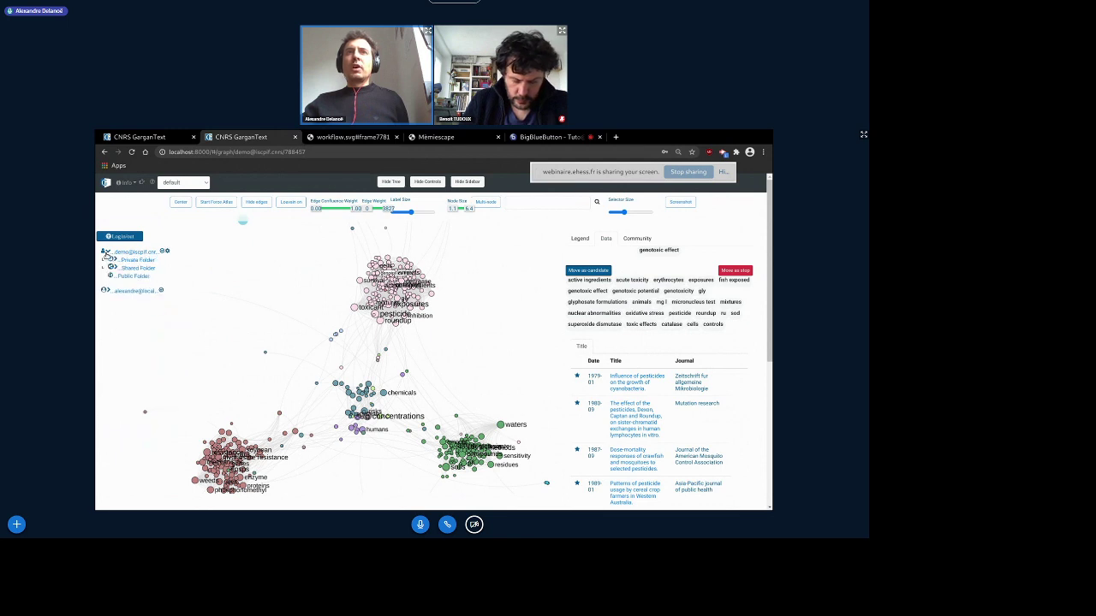
left_click(106, 252)
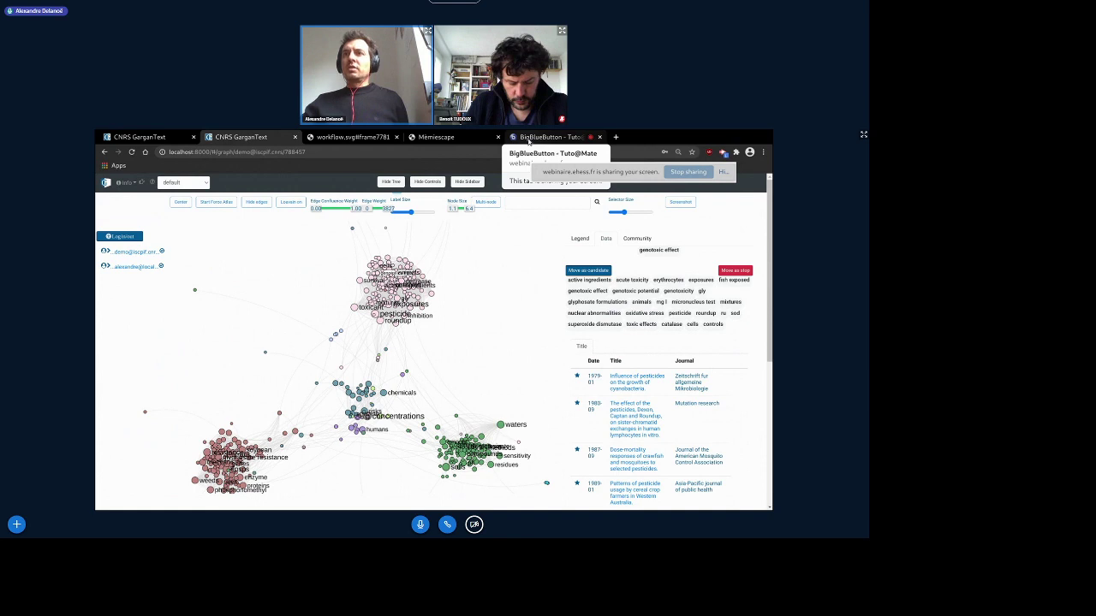
Check the BigBlueButton webinar's public chat and return to the local GarganText session with both accounts connected
left_click(528, 141)
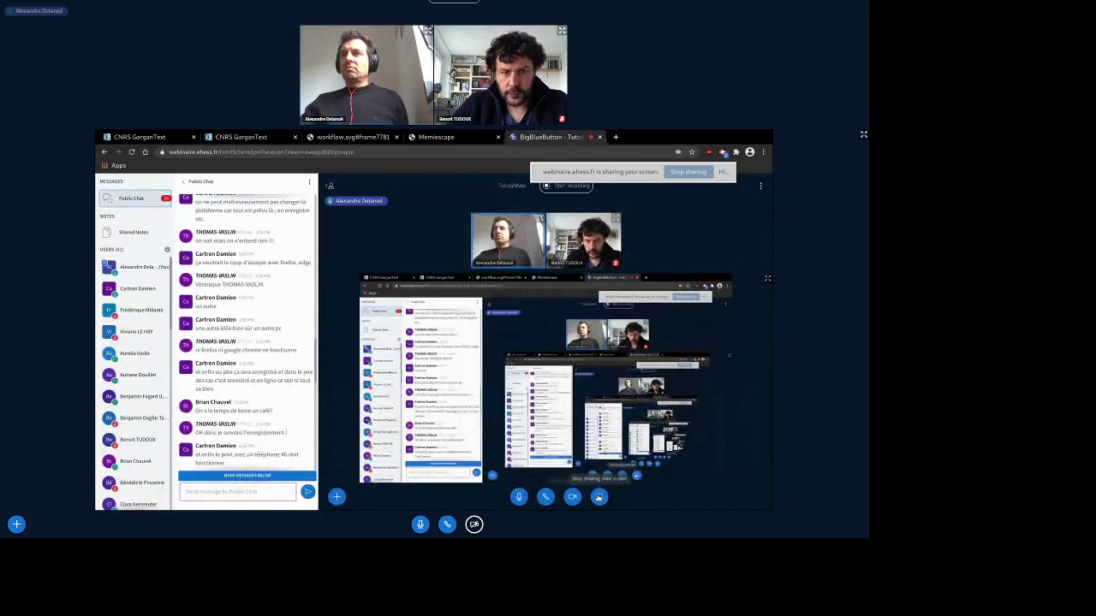
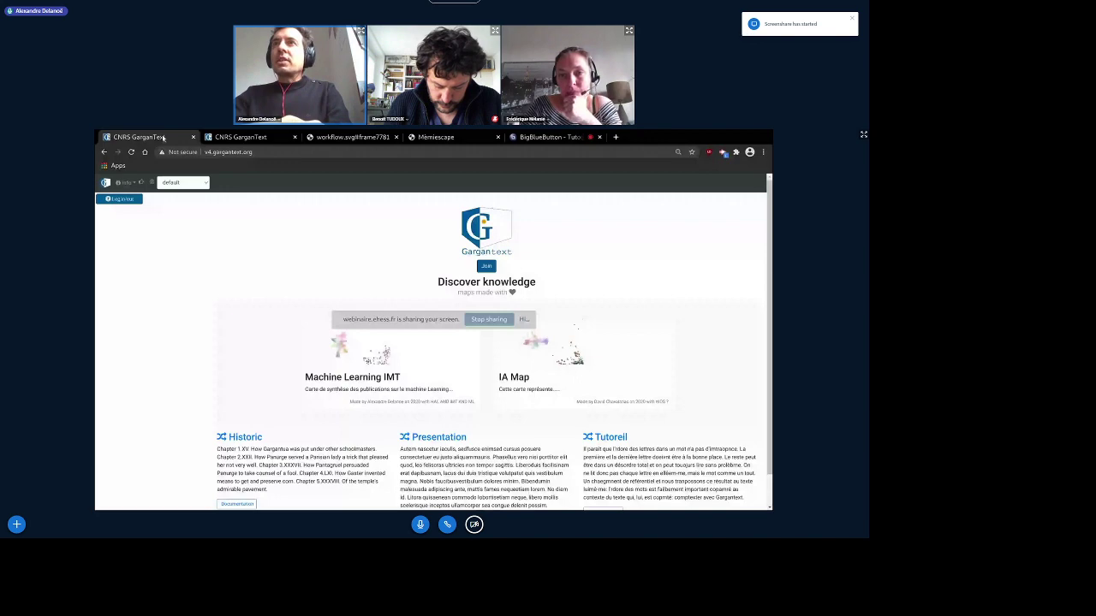
key("alt+Tab")
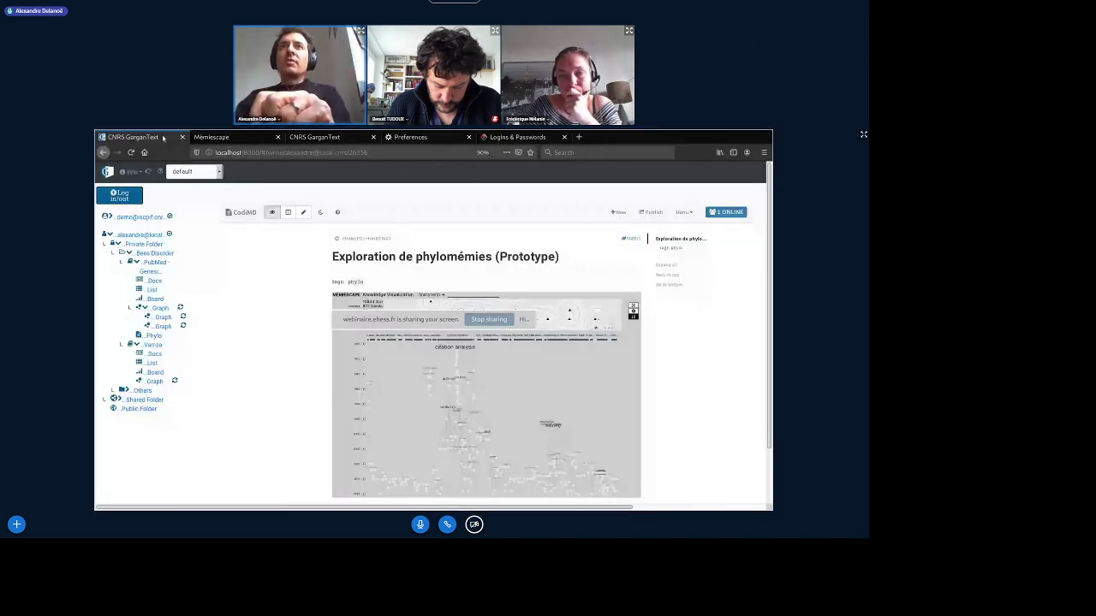
key("alt+Tab")
left_click(246, 137)
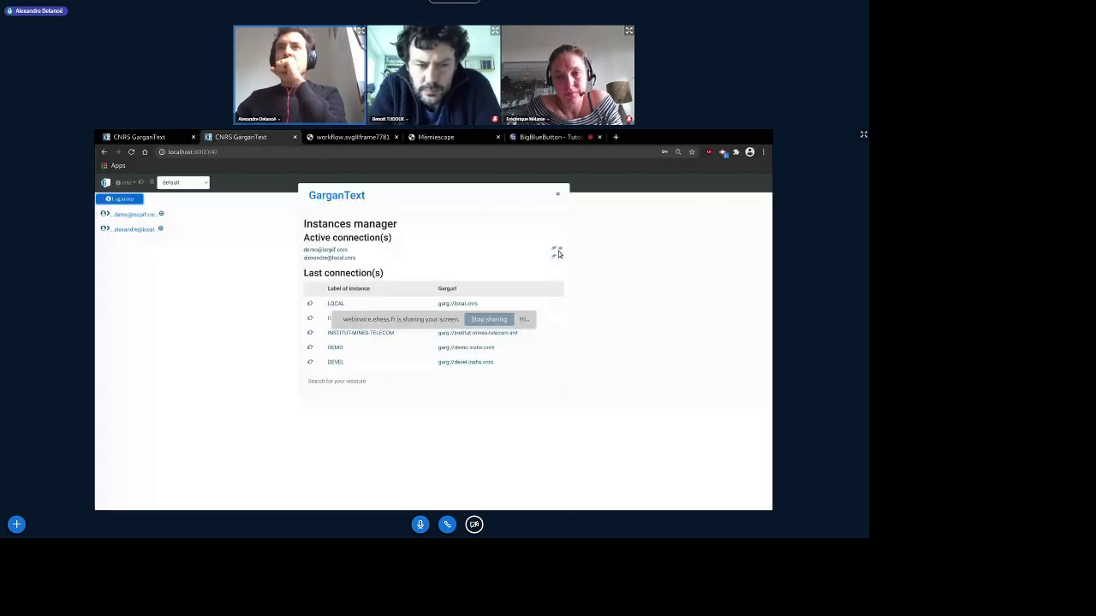
Disconnect the ISCPIF demo account in the instances manager so only the local account remains connected
left_click(556, 252)
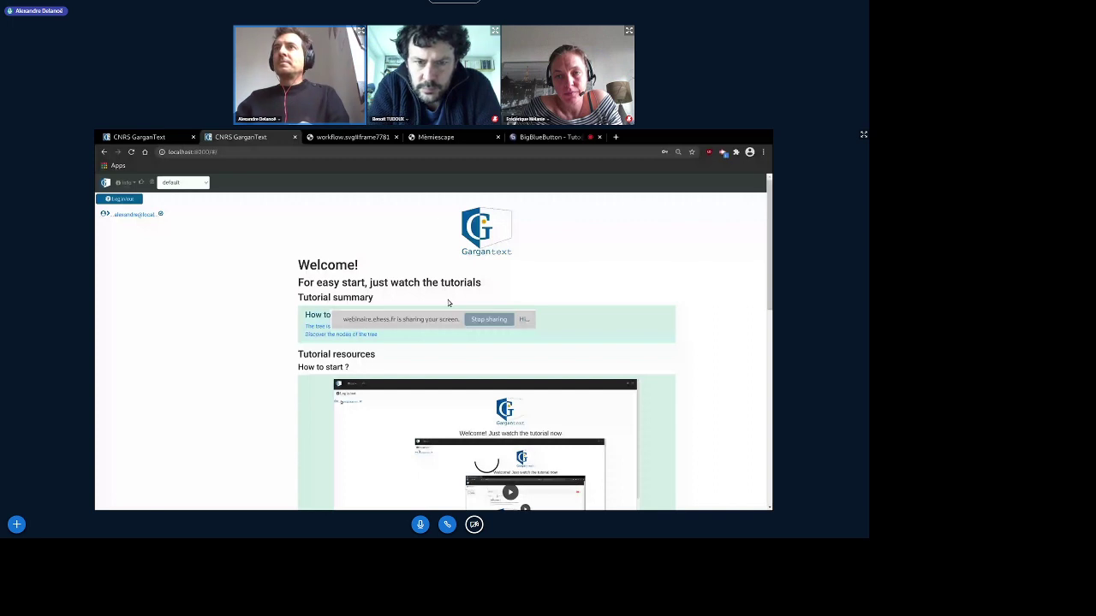
key("alt+Tab")
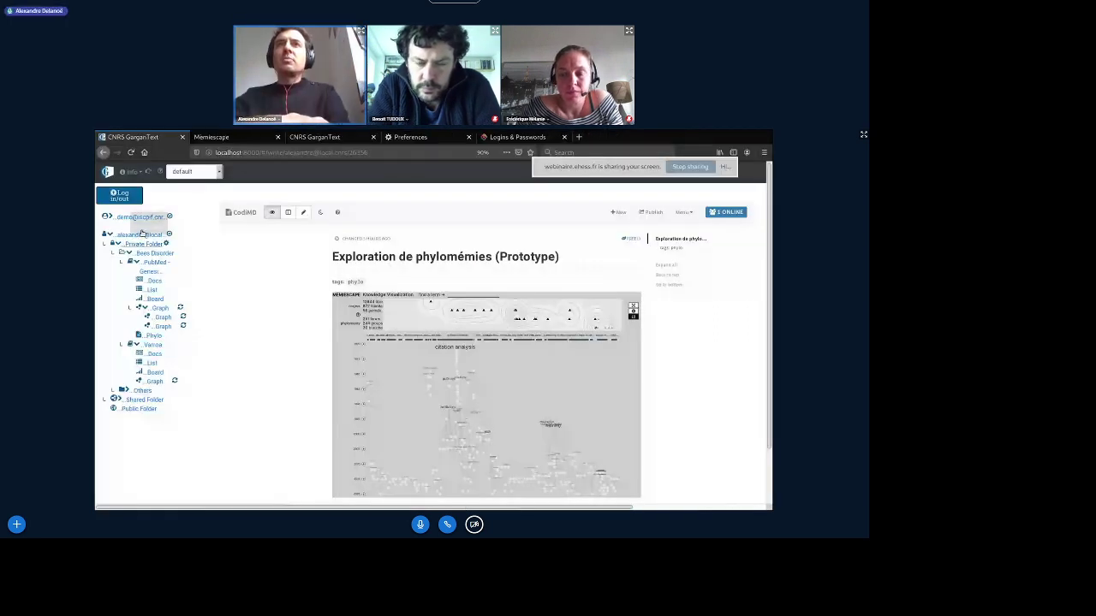
key("alt+Tab")
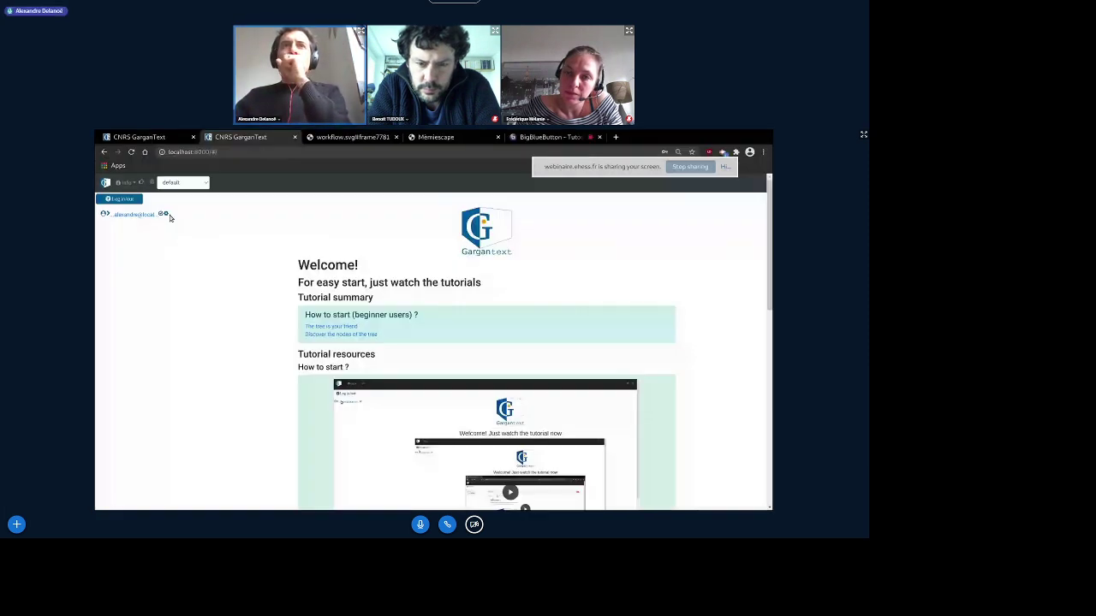
Move the Bees Disorder folder from the shared Departement X' team into the local account's Private Folder
left_click(170, 217)
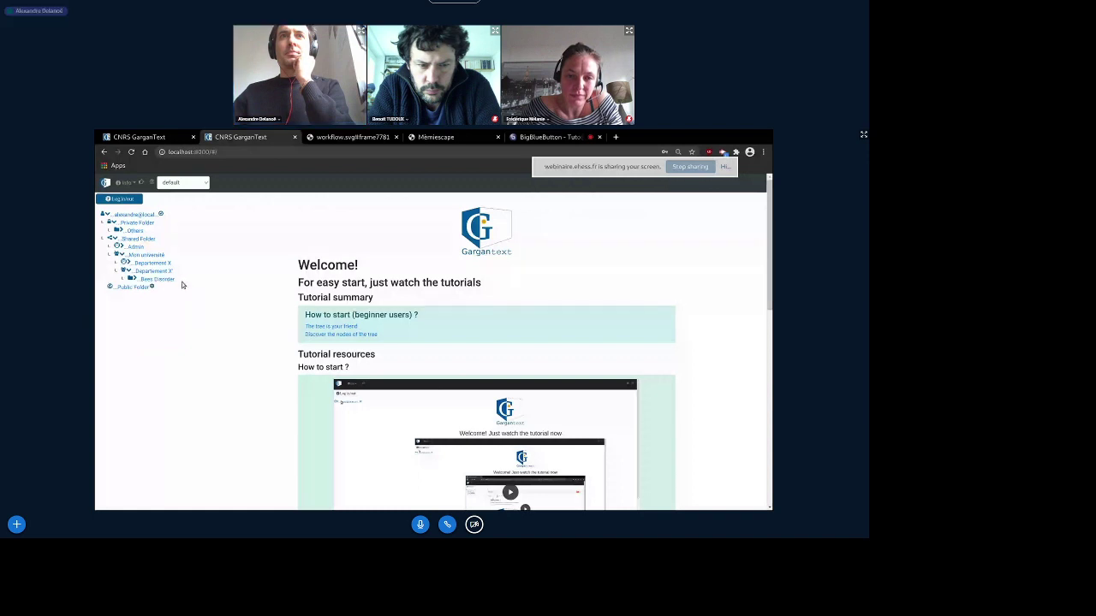
left_click(180, 280)
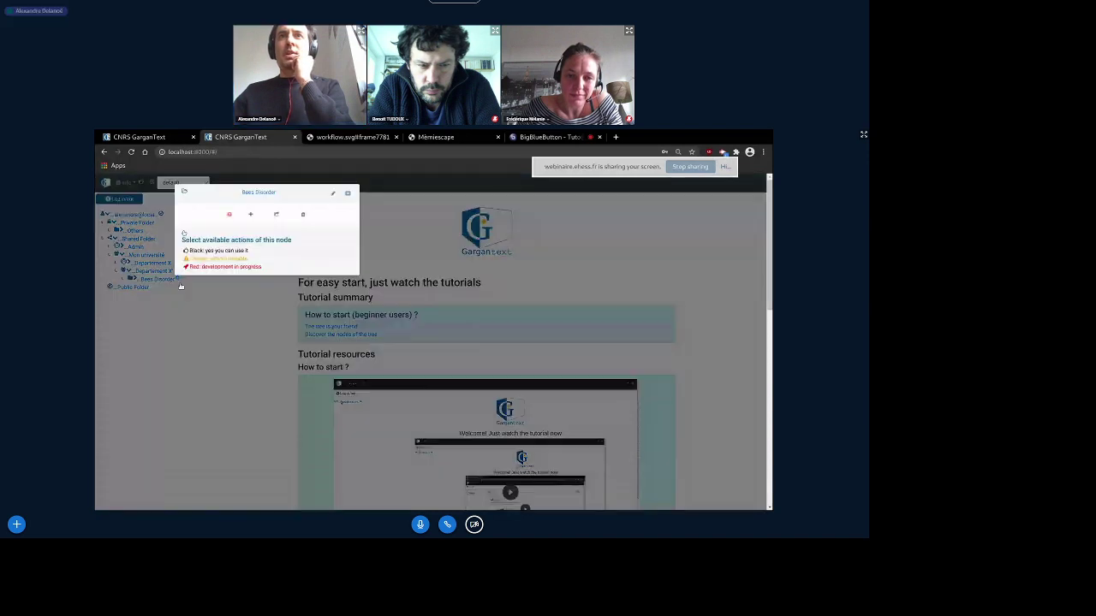
left_click(276, 215)
left_click(263, 250)
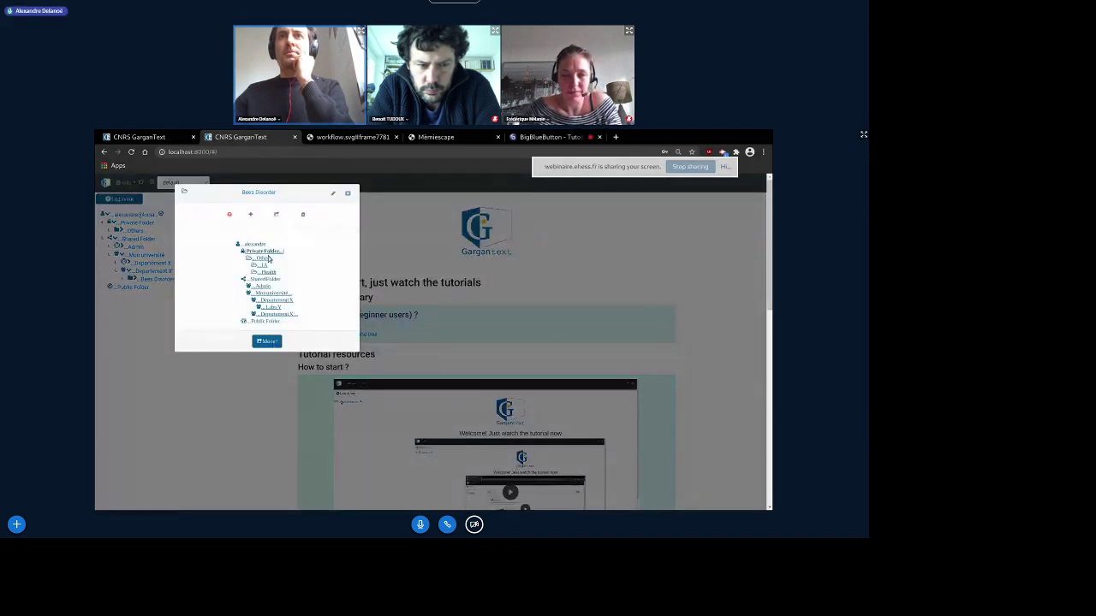
left_click(267, 341)
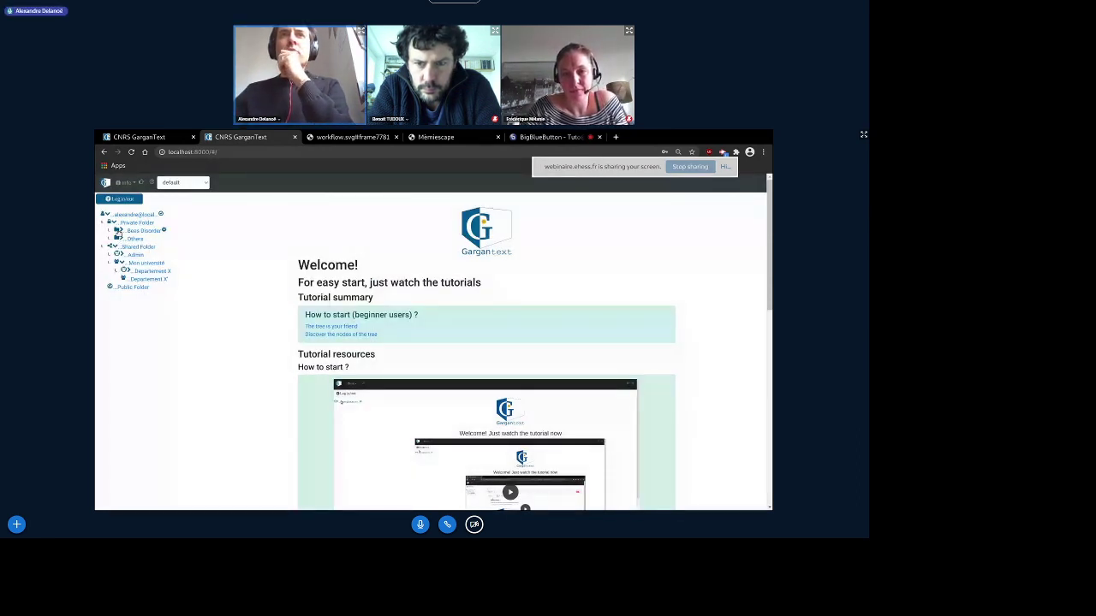
left_click(120, 199)
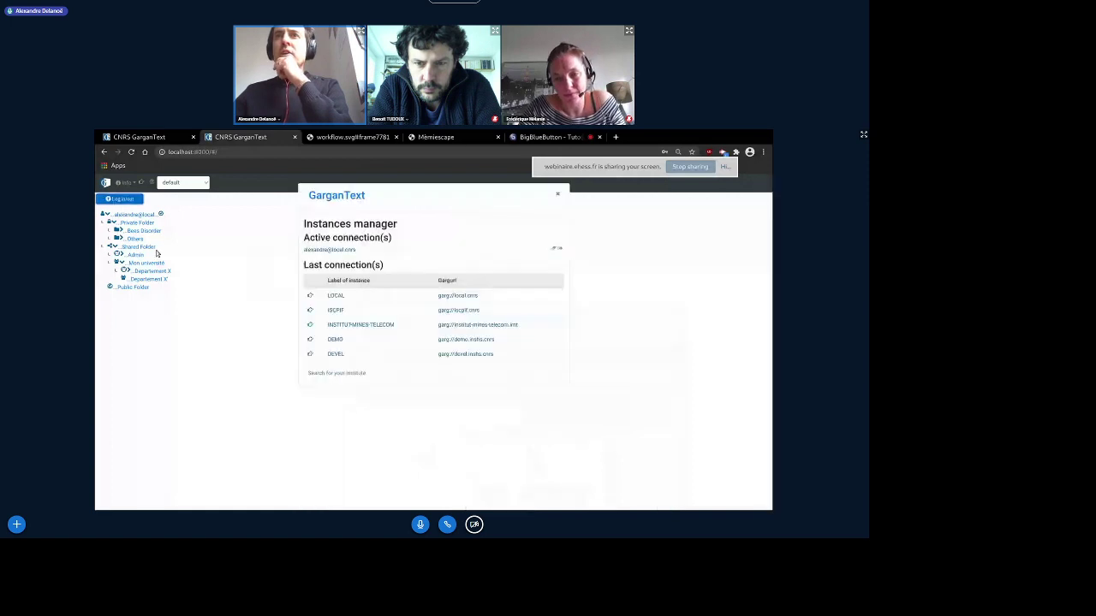
left_click(340, 340)
left_click(339, 248)
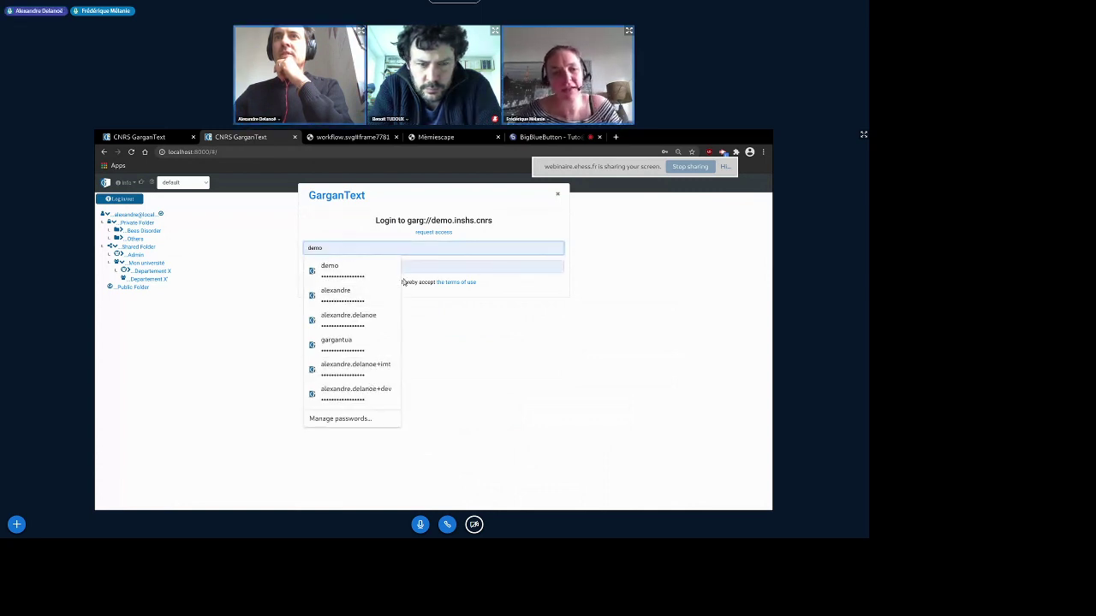
left_click(257, 249)
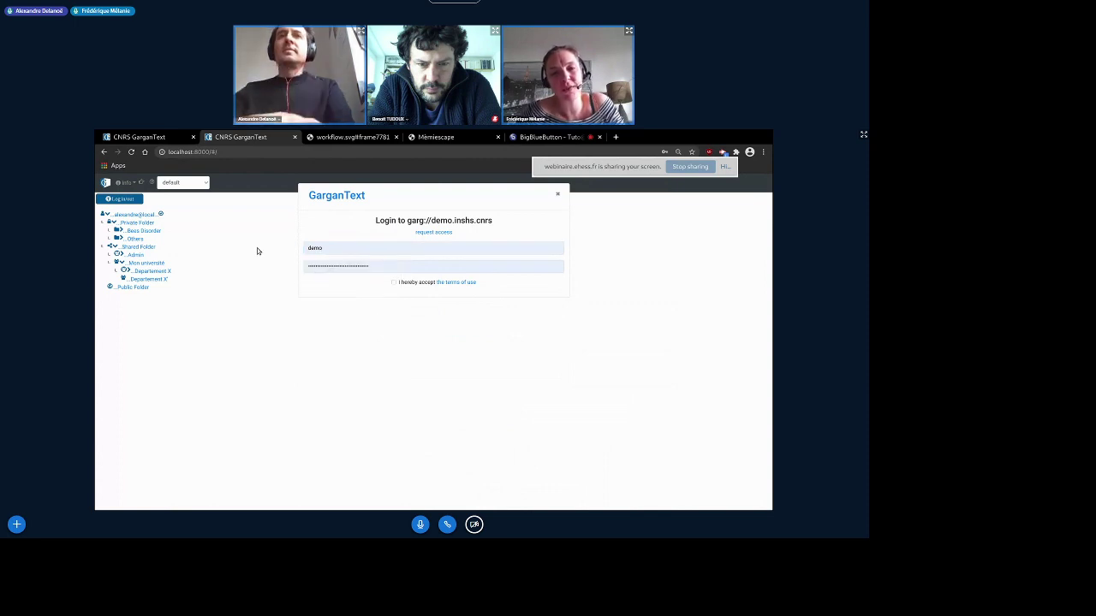
Switch to the other browser window's GarganText session and disconnect the ISCPIF demo account there
key("alt+Tab")
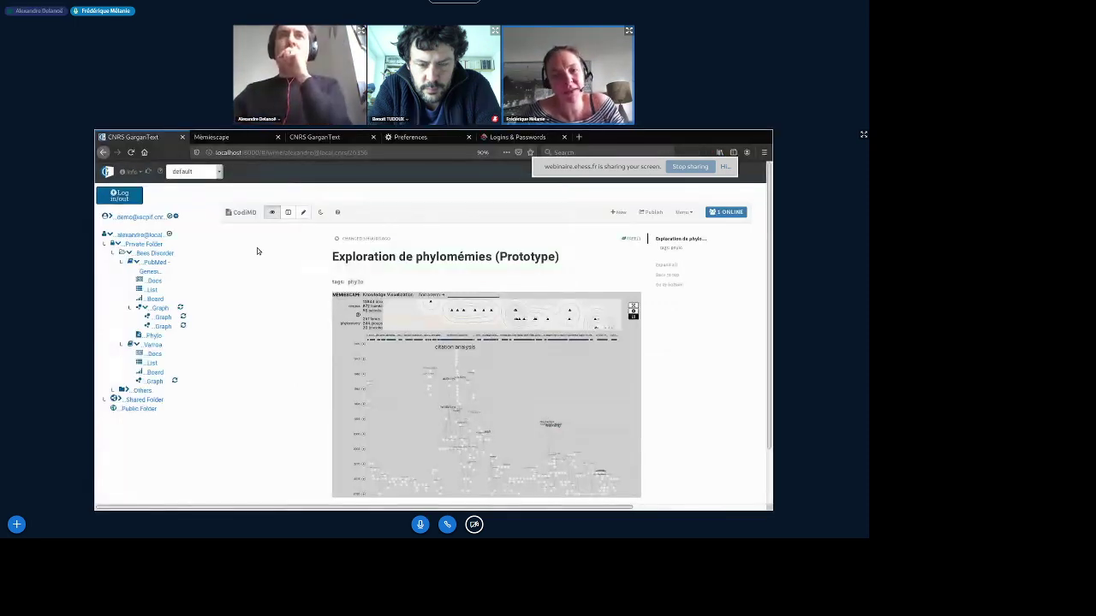
left_click(121, 202)
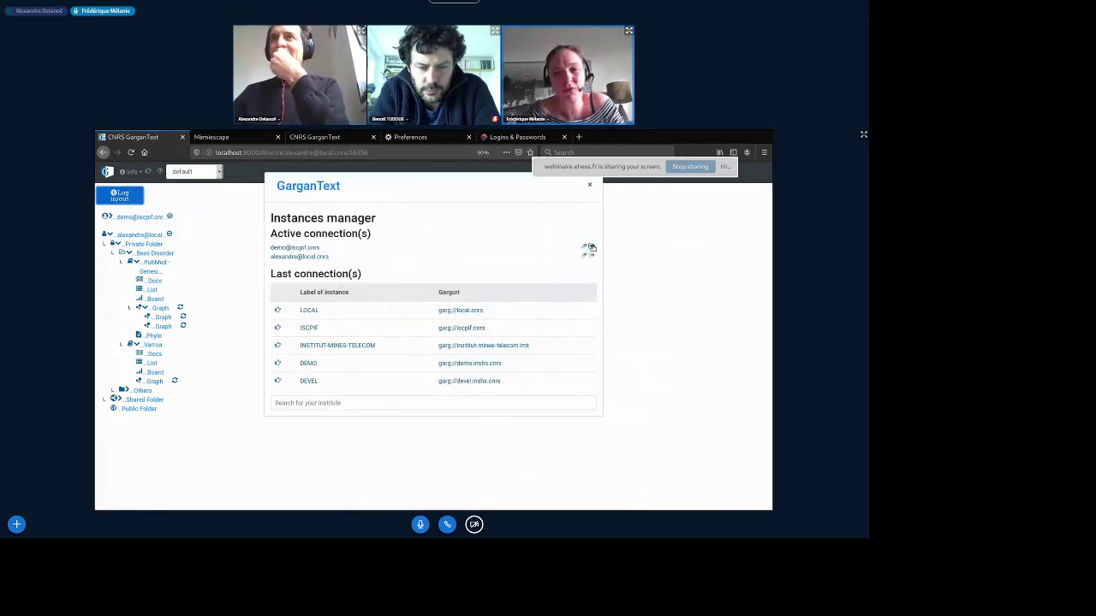
left_click(591, 248)
Try to log in to the DEMO instance with a saved account's username and password, accepting the terms of use, and close the login form
left_click(306, 355)
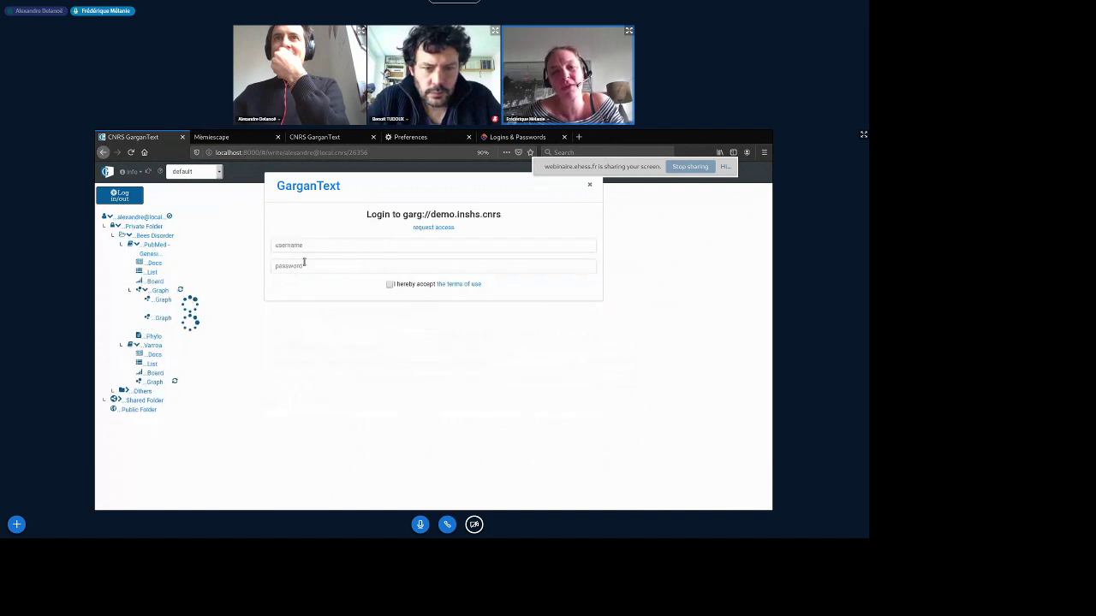
left_click(305, 247)
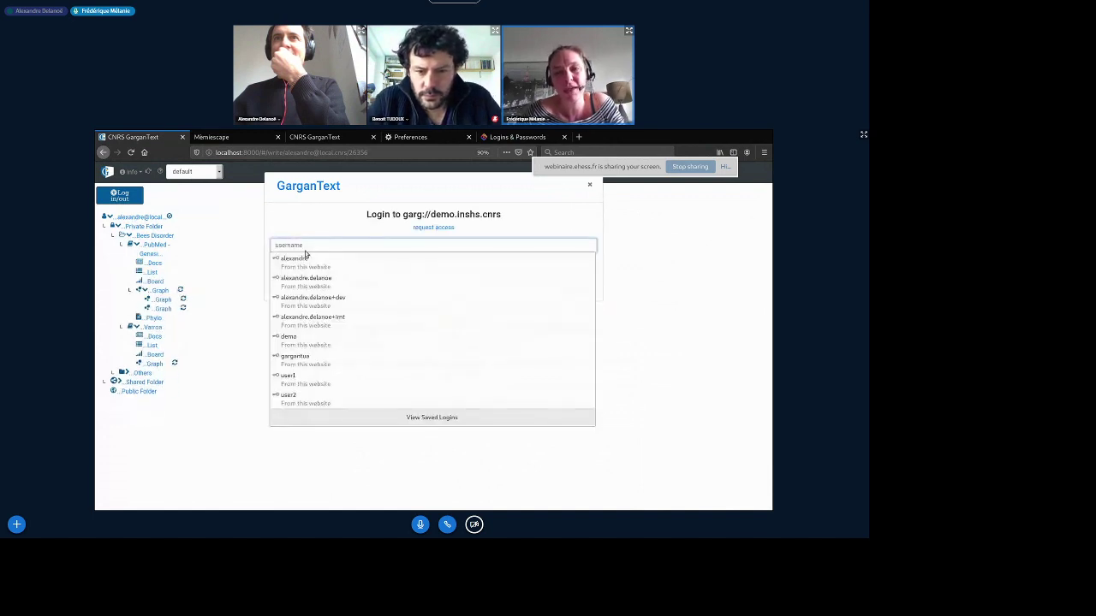
left_click(353, 302)
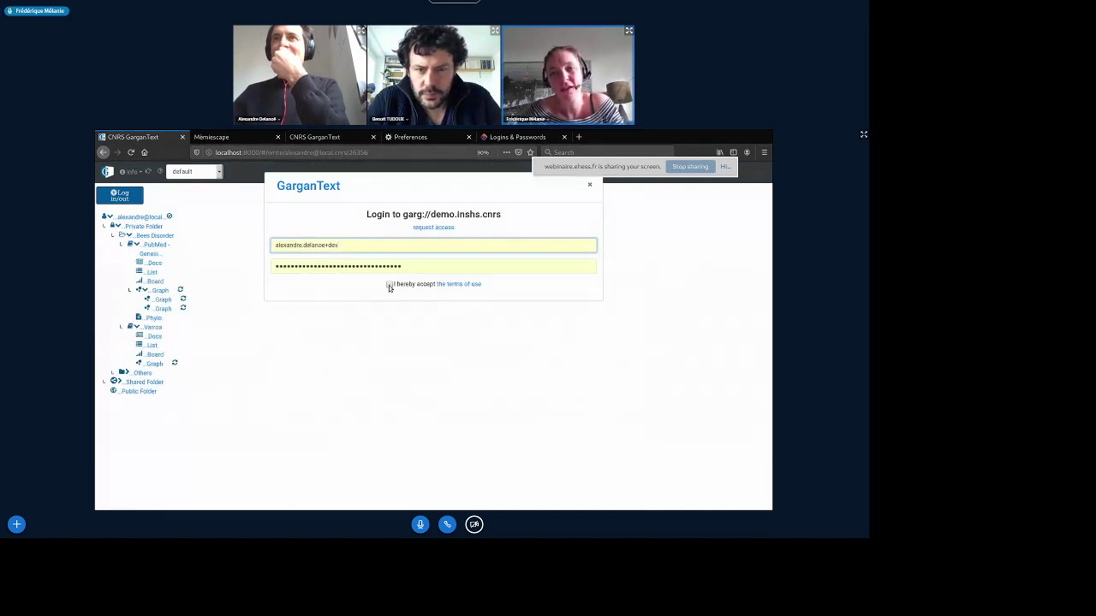
left_click(390, 284)
left_click(428, 305)
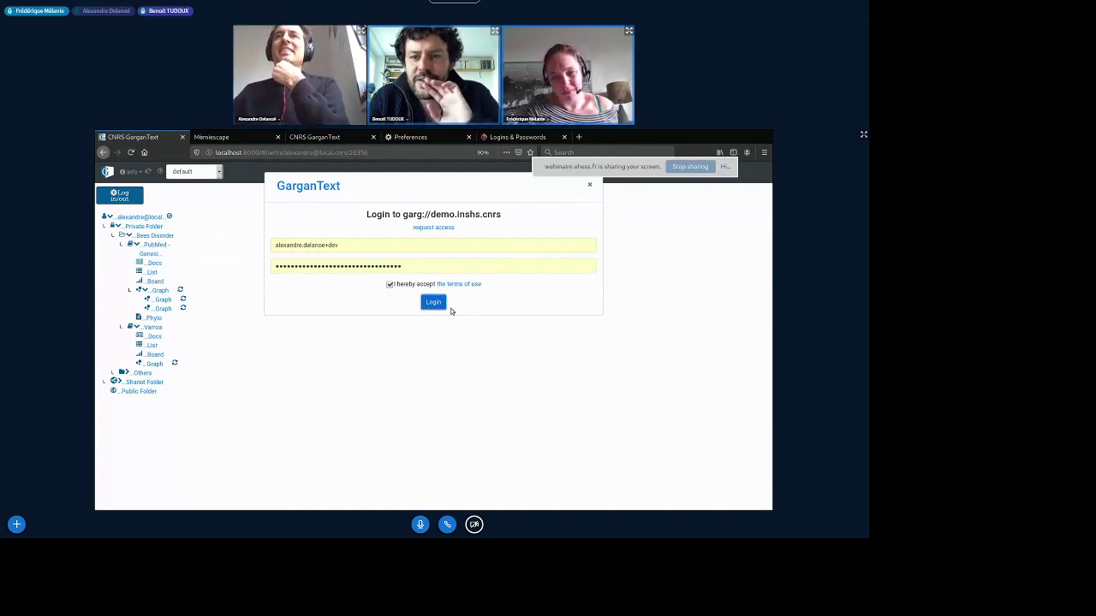
left_click(436, 304)
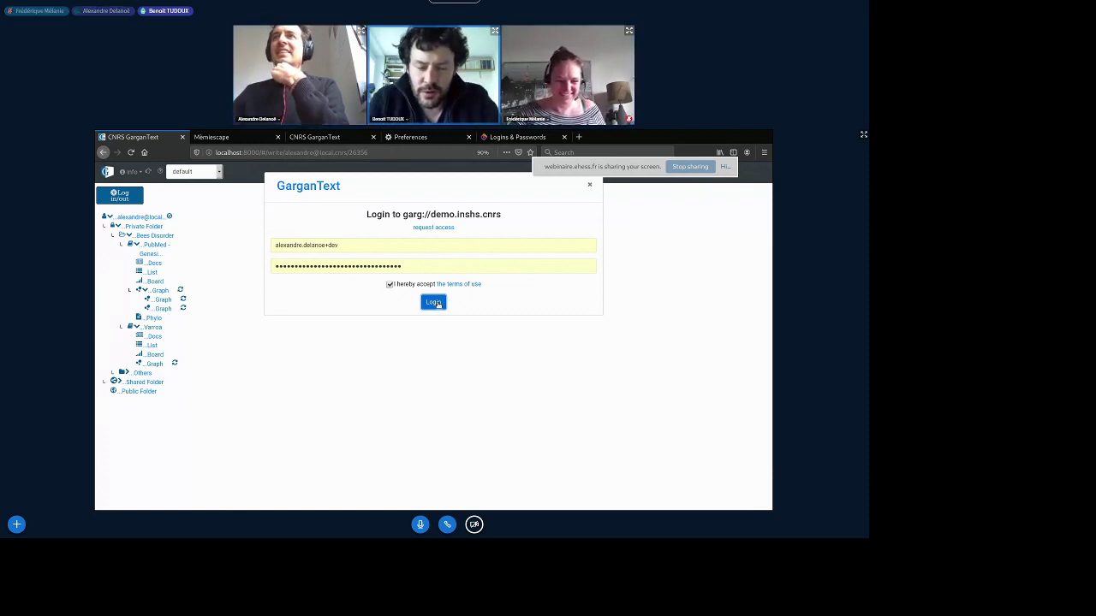
left_click(591, 186)
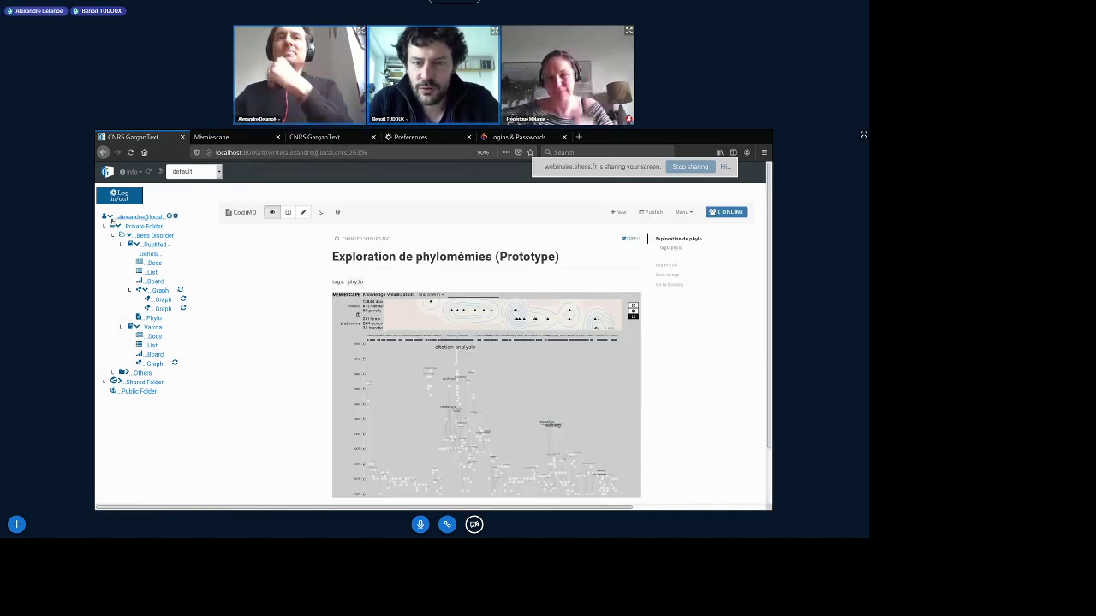
Return to the first browser window, dismiss its login form, and reload the local tree with only the Private Folder expanded
key("alt+Tab")
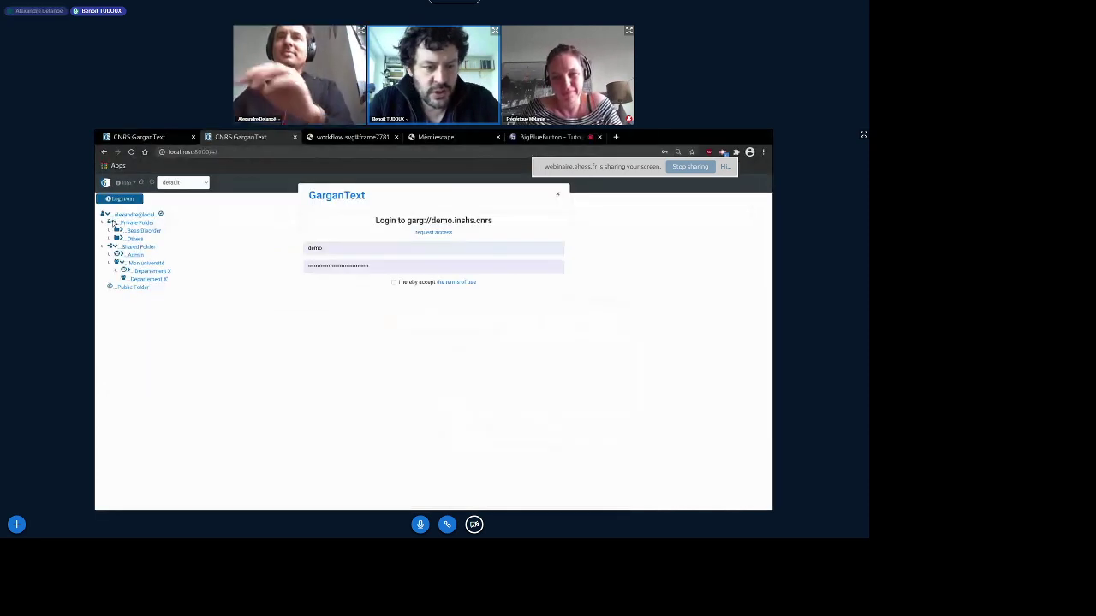
left_click(557, 194)
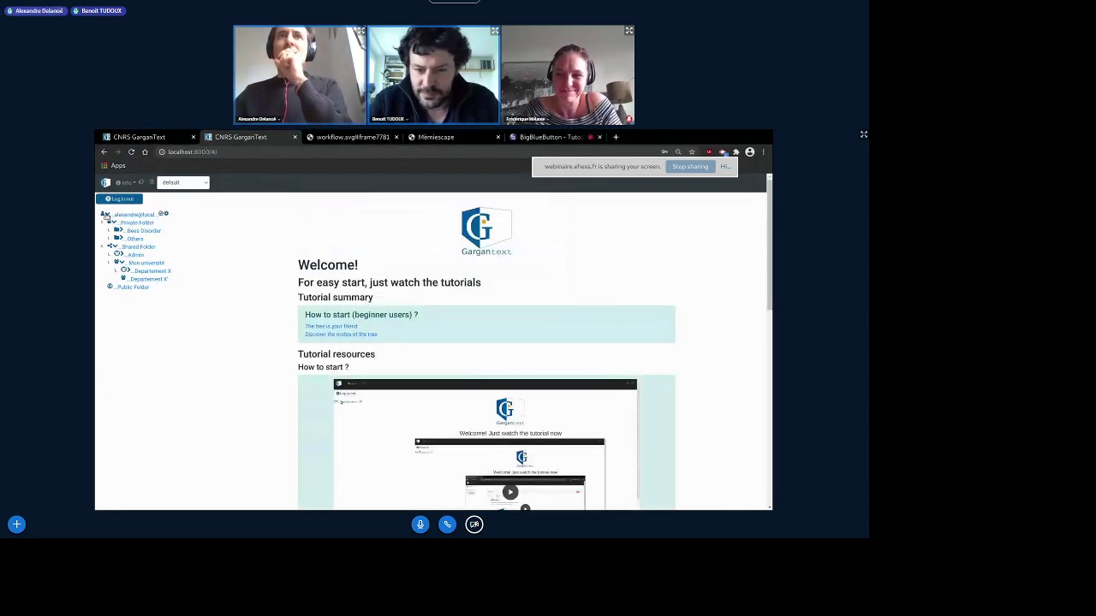
left_click(104, 214)
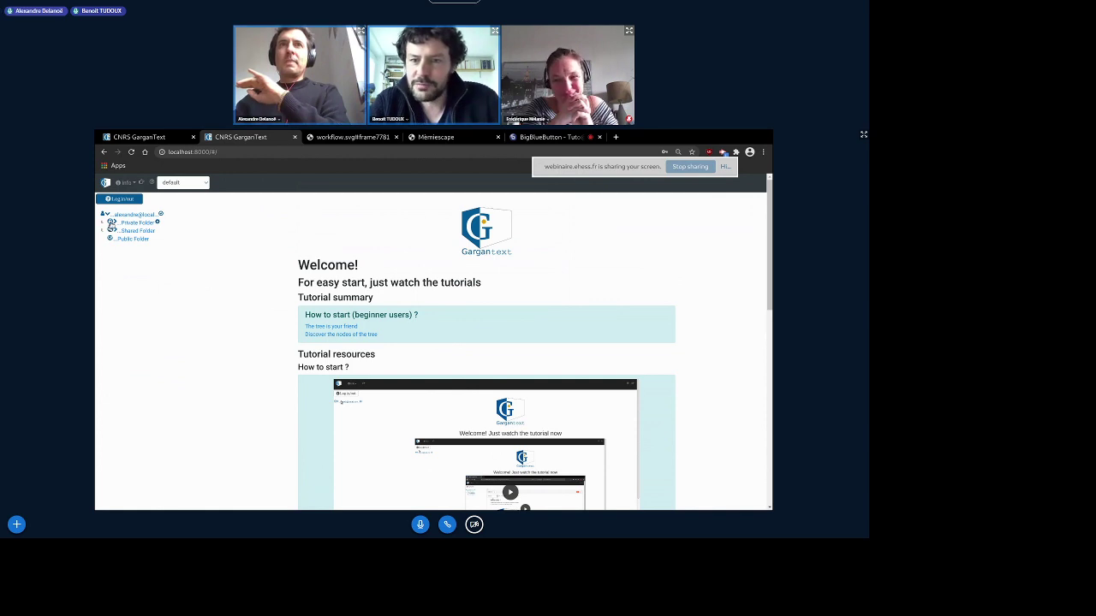
left_click(111, 224)
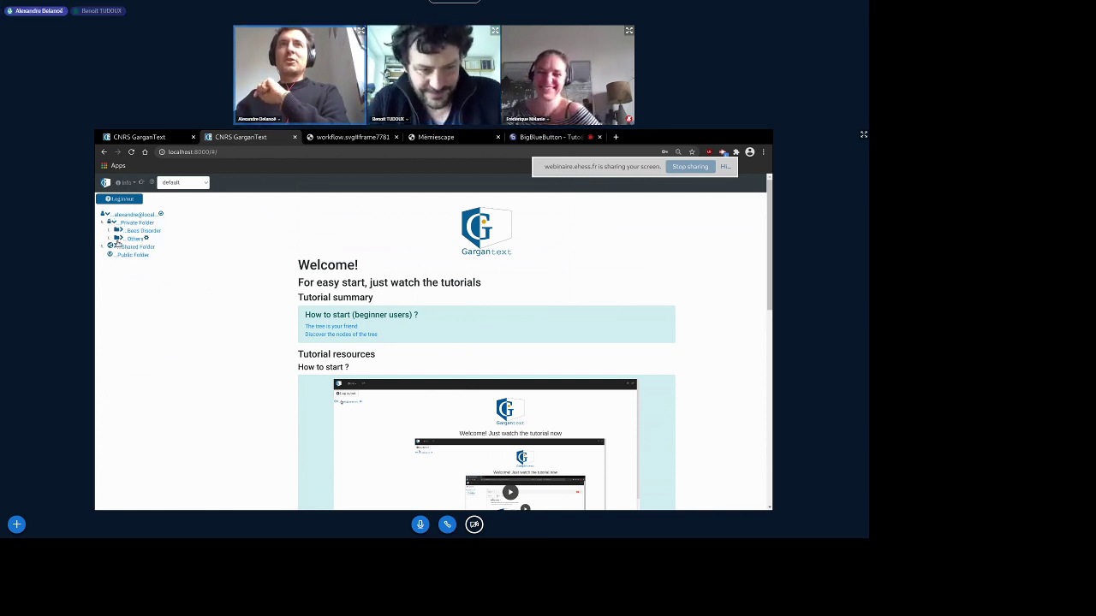
Add a folder node named "Demo" inside the Private Folder
left_click(157, 222)
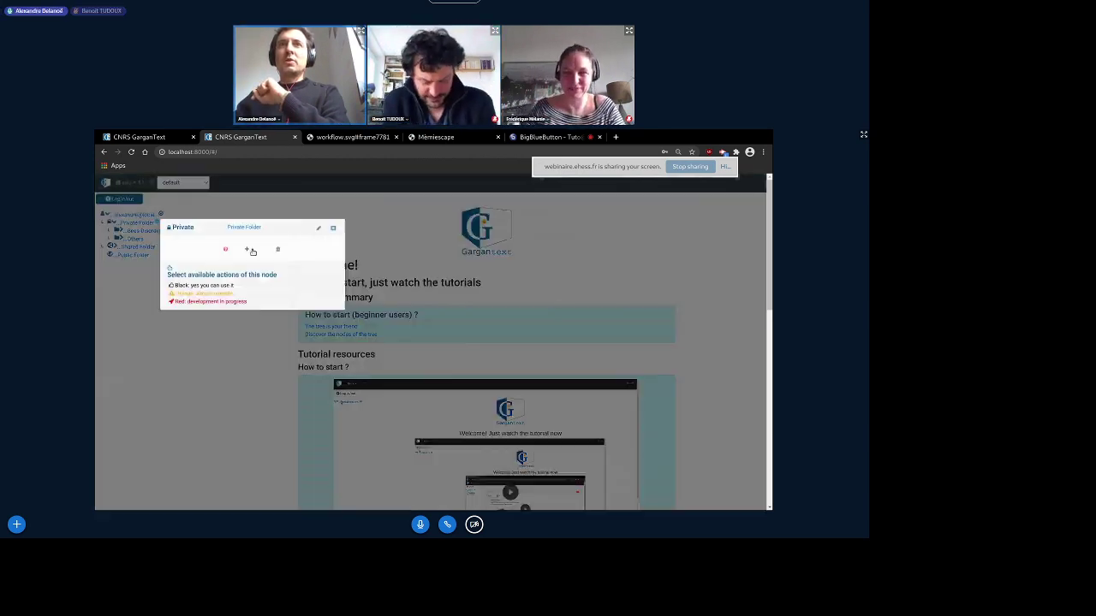
left_click(247, 250)
left_click(248, 274)
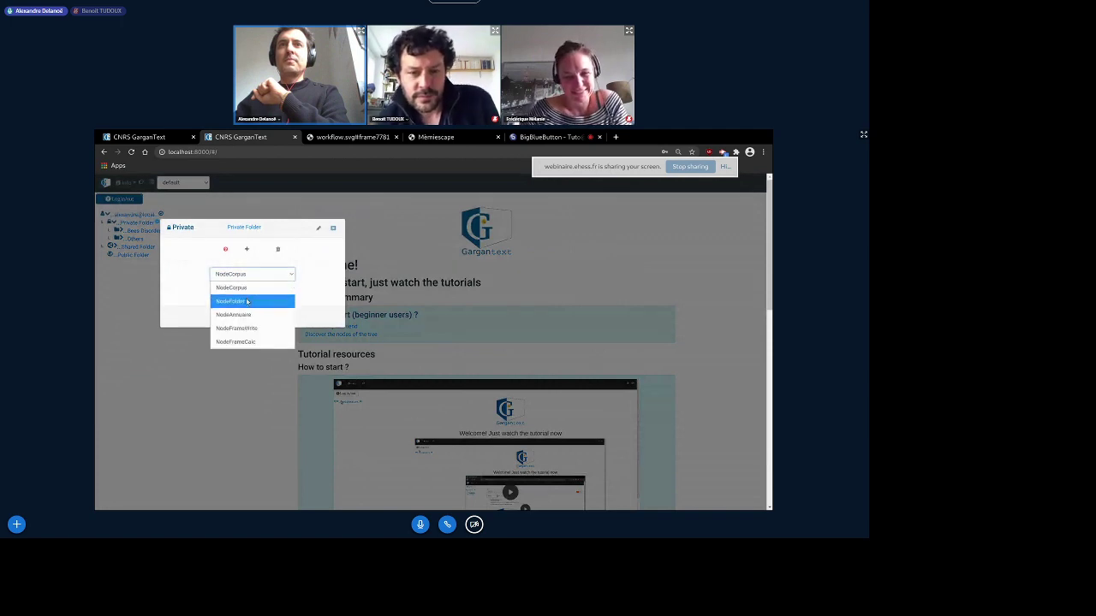
left_click(249, 298)
type("Dd")
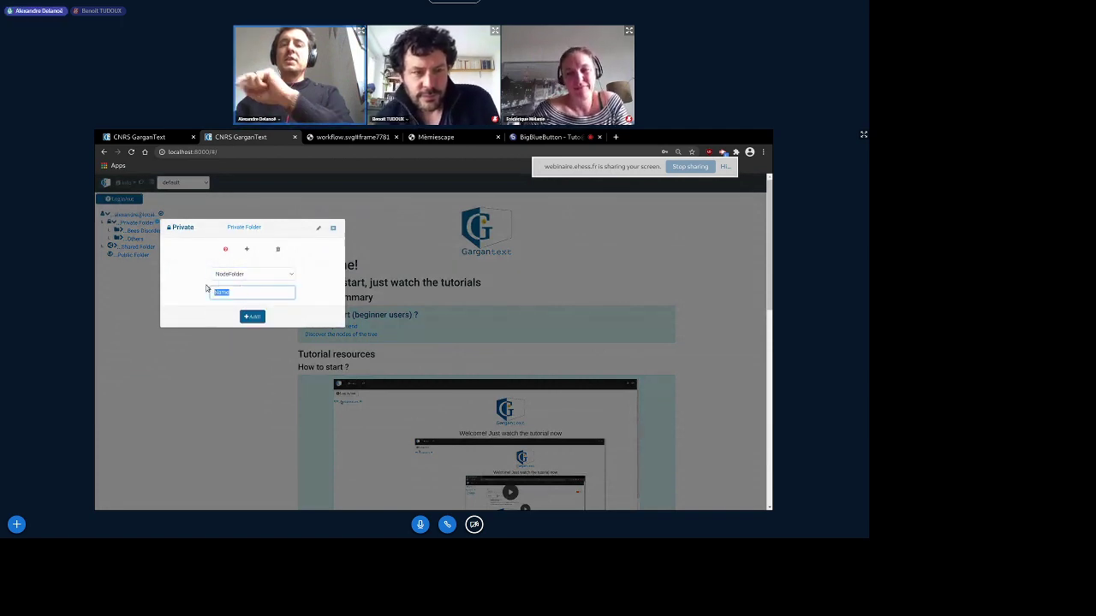
type("mo")
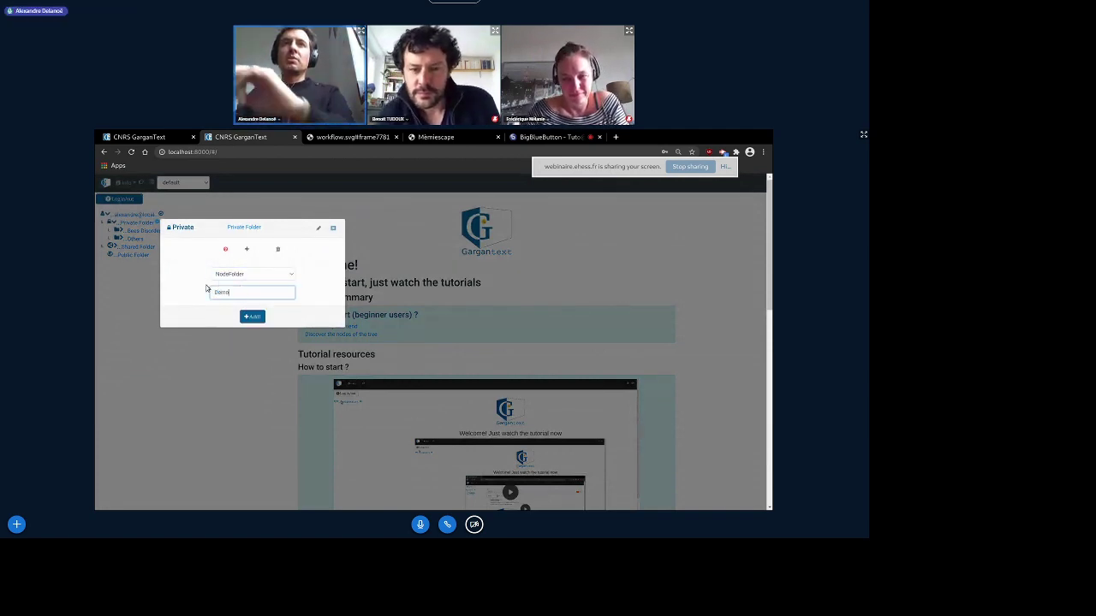
key("Return")
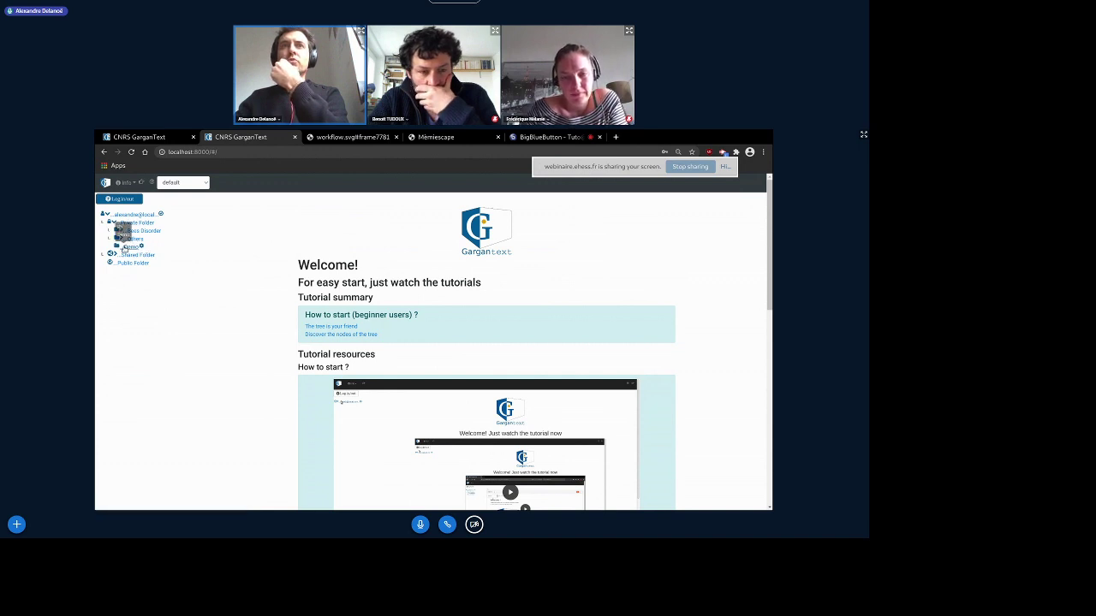
Add a corpus node inside the Demo folder, keeping the default name "Name"
left_click(141, 246)
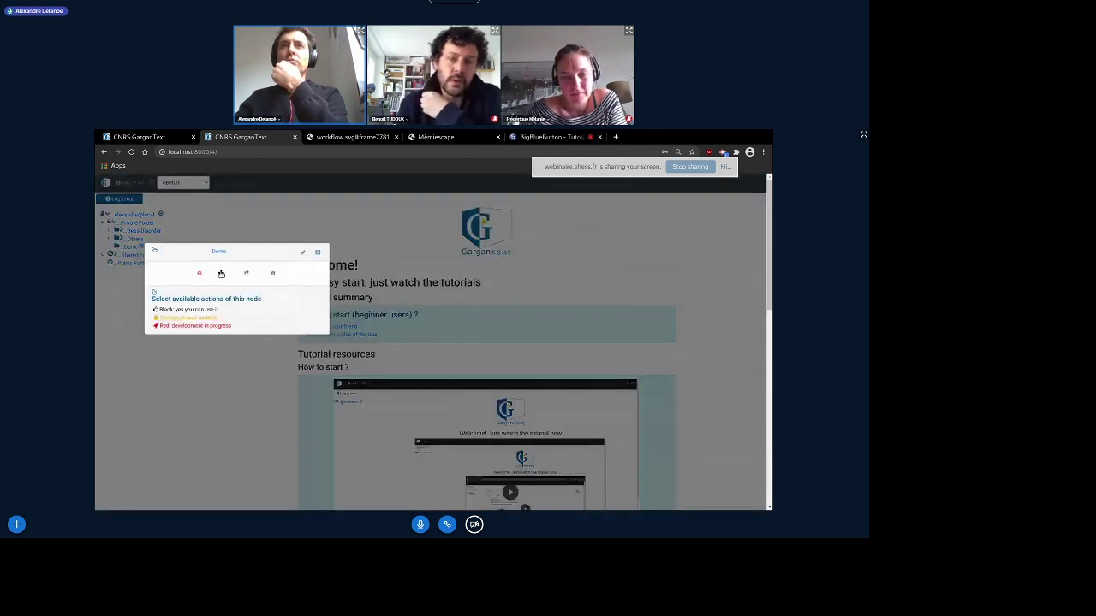
left_click(221, 273)
left_click(236, 340)
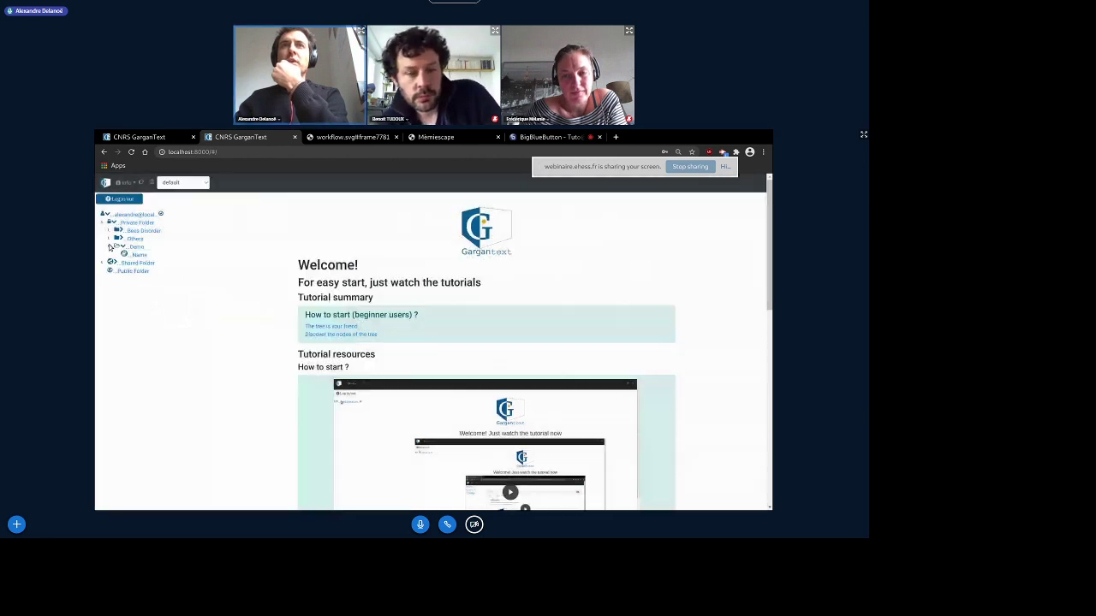
Review the new corpus's available actions, and the Demo folder's documentation and form for adding nodes
left_click(151, 255)
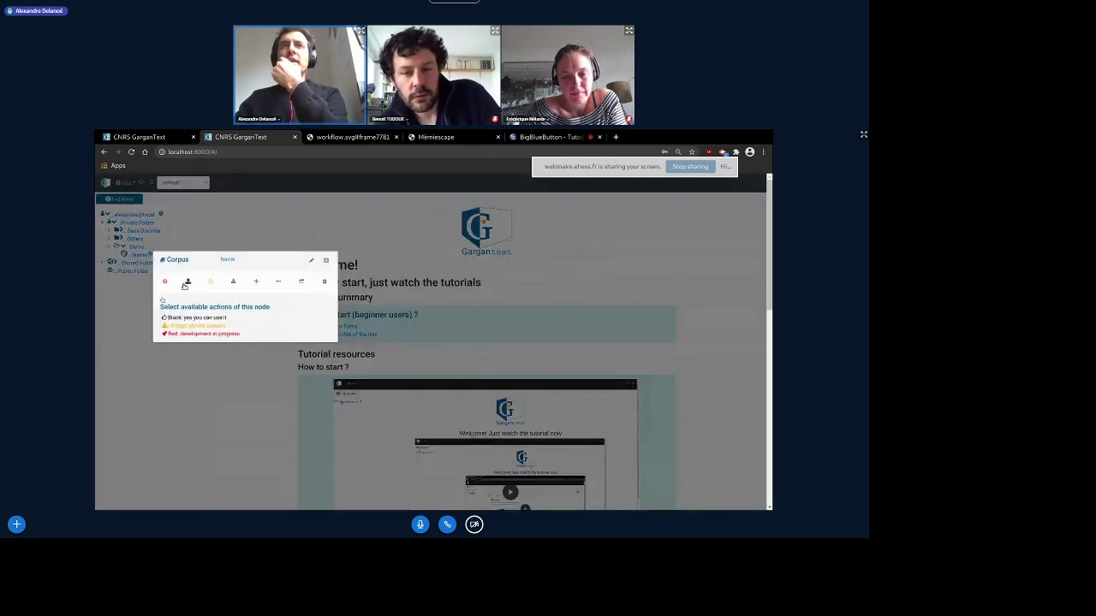
left_click(325, 261)
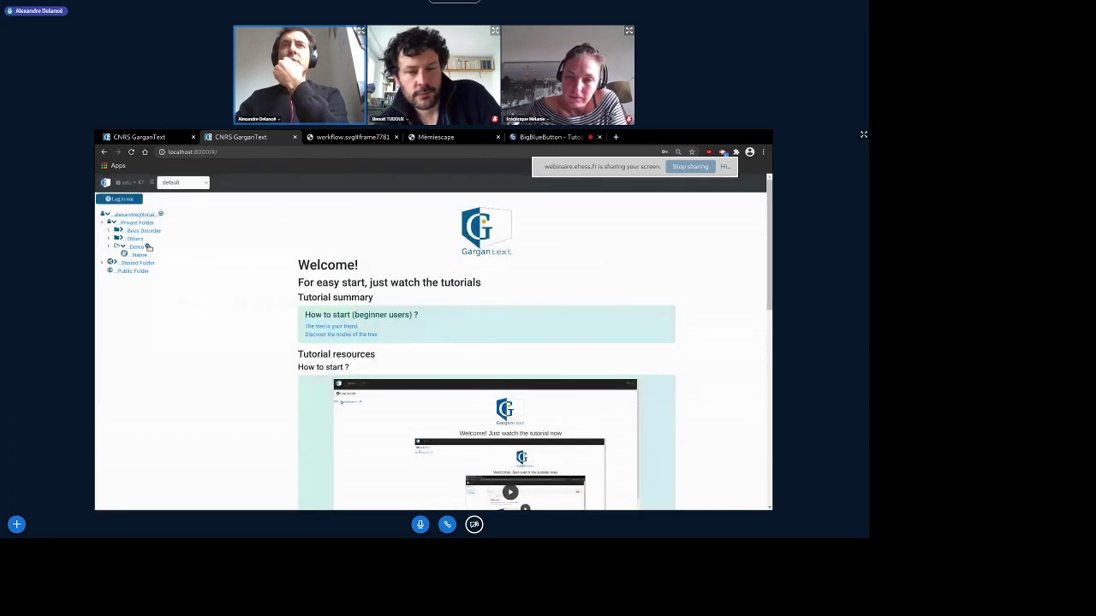
left_click(149, 246)
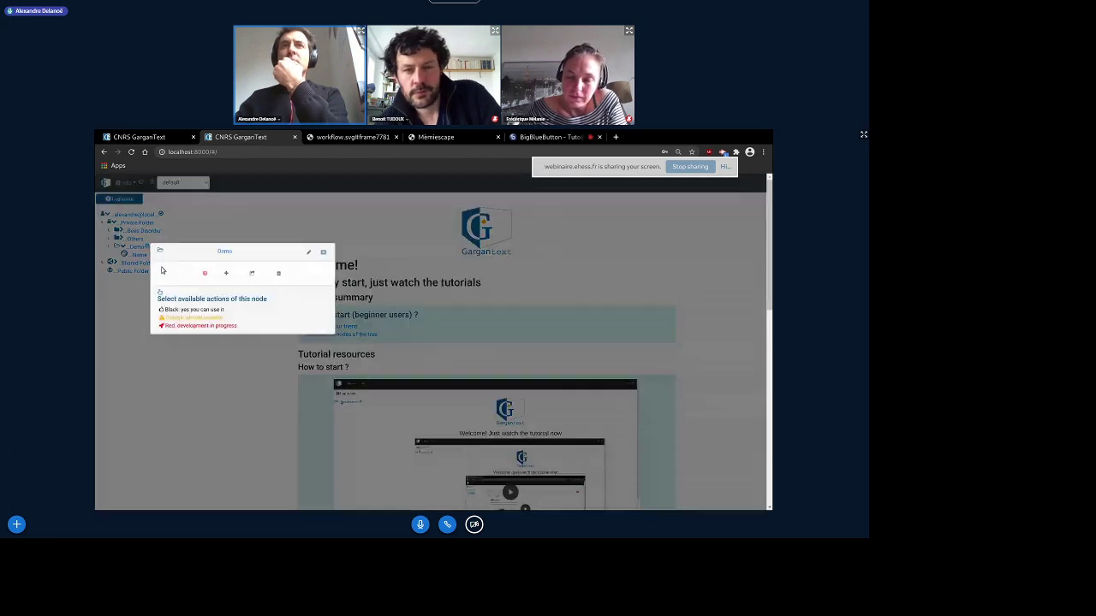
left_click(204, 274)
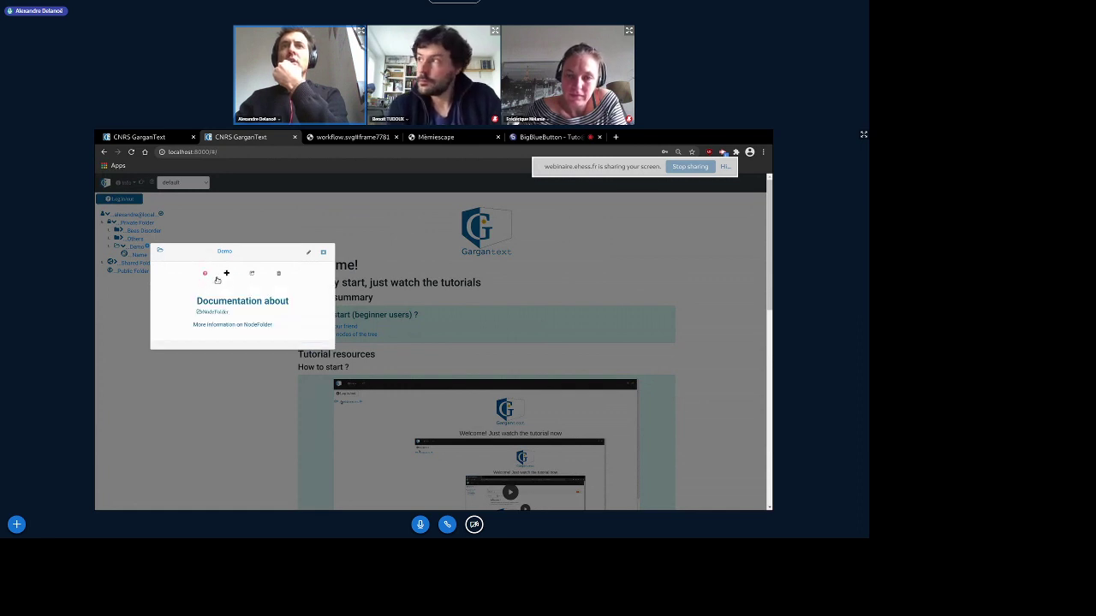
left_click(205, 275)
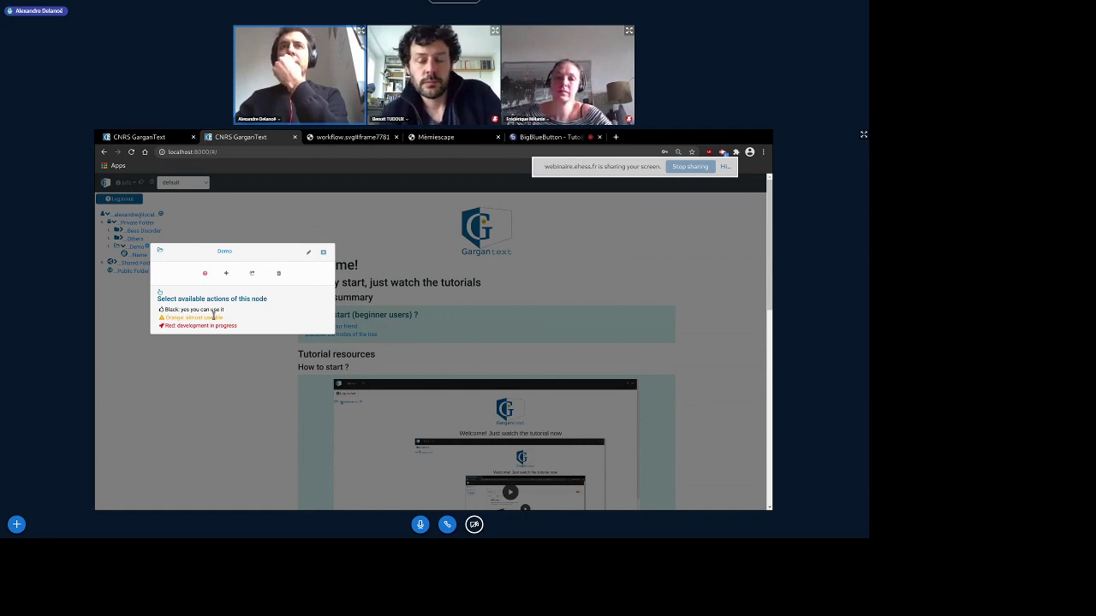
left_click(226, 275)
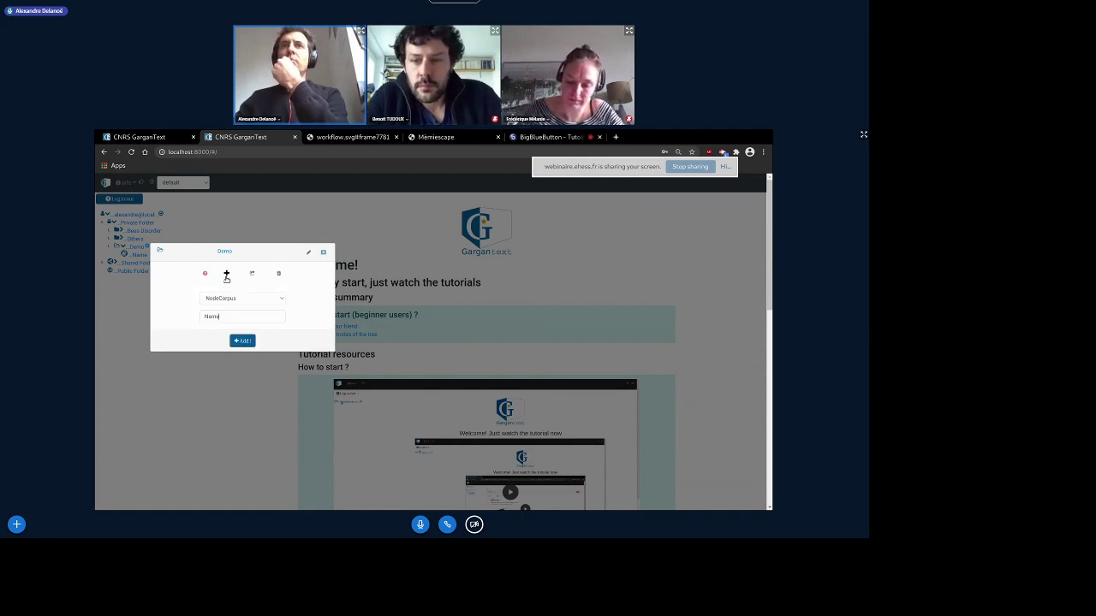
Examine the file upload form of the corpus in the Demo folder, including its available file formats
left_click(323, 253)
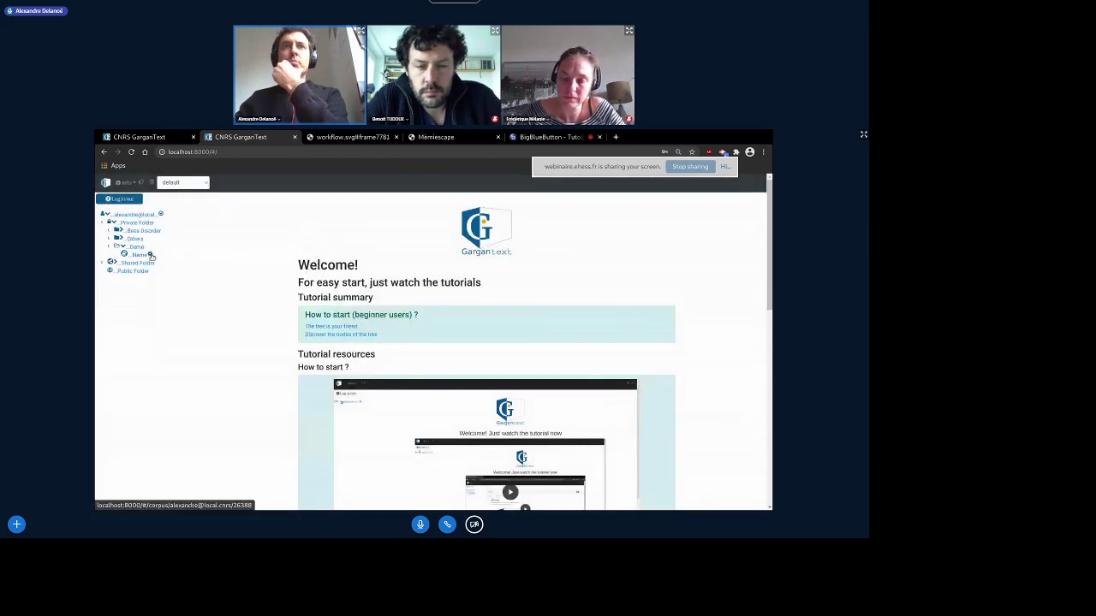
left_click(149, 255)
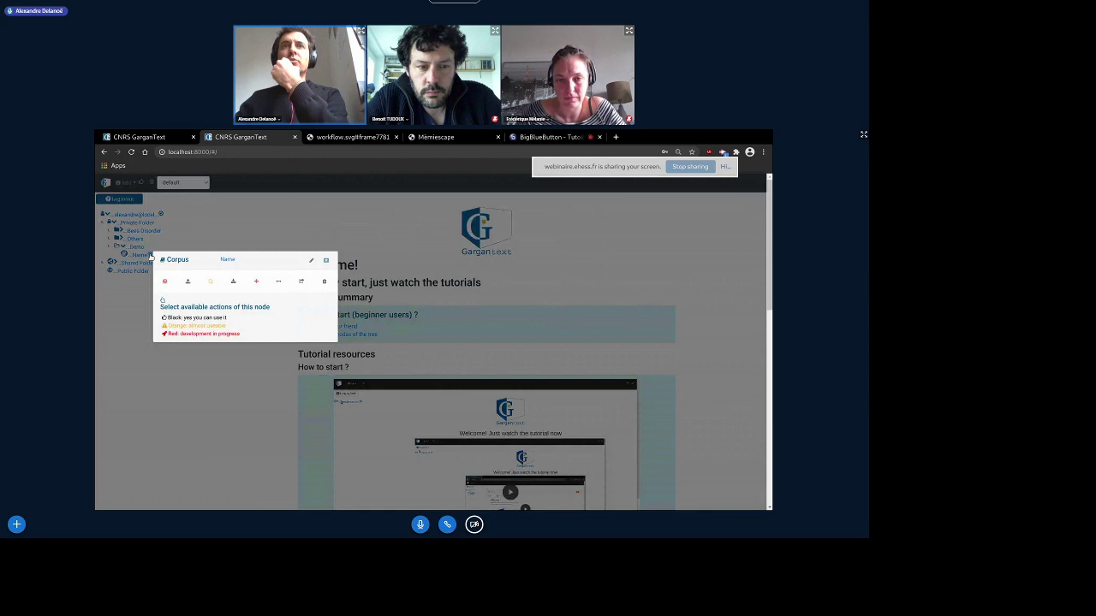
left_click(187, 284)
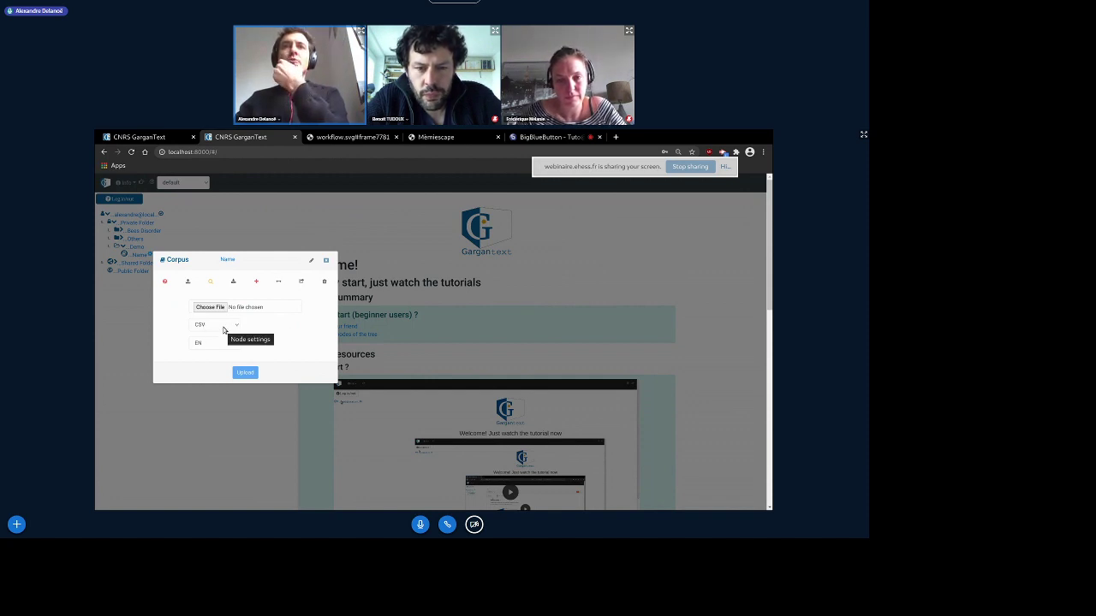
left_click(224, 330)
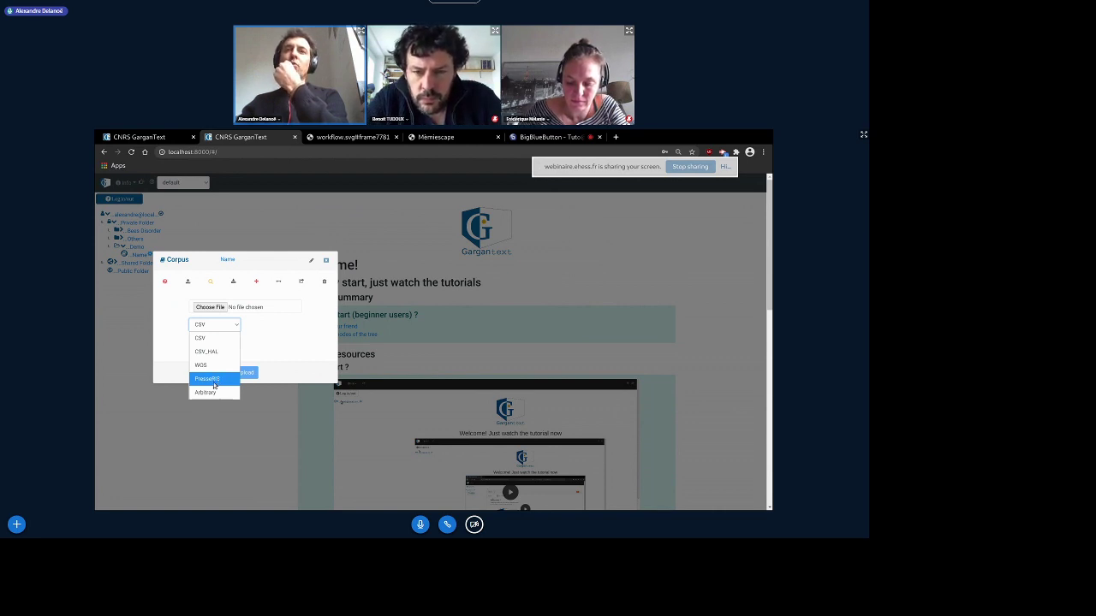
left_click(269, 340)
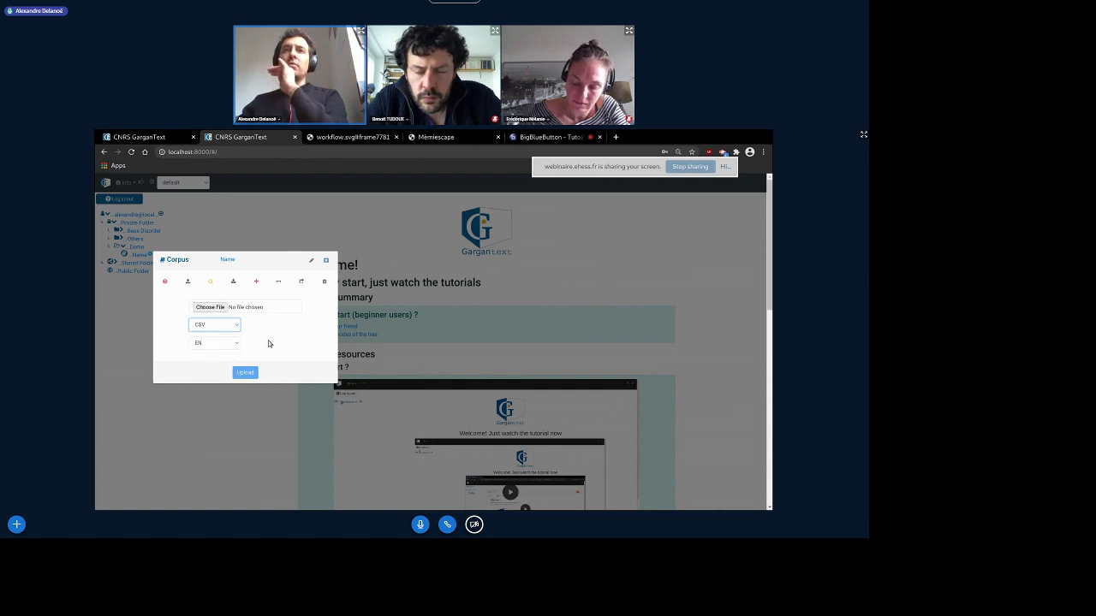
Open the corpus's search form and choose Gargantext as the data field to view its language options
left_click(212, 283)
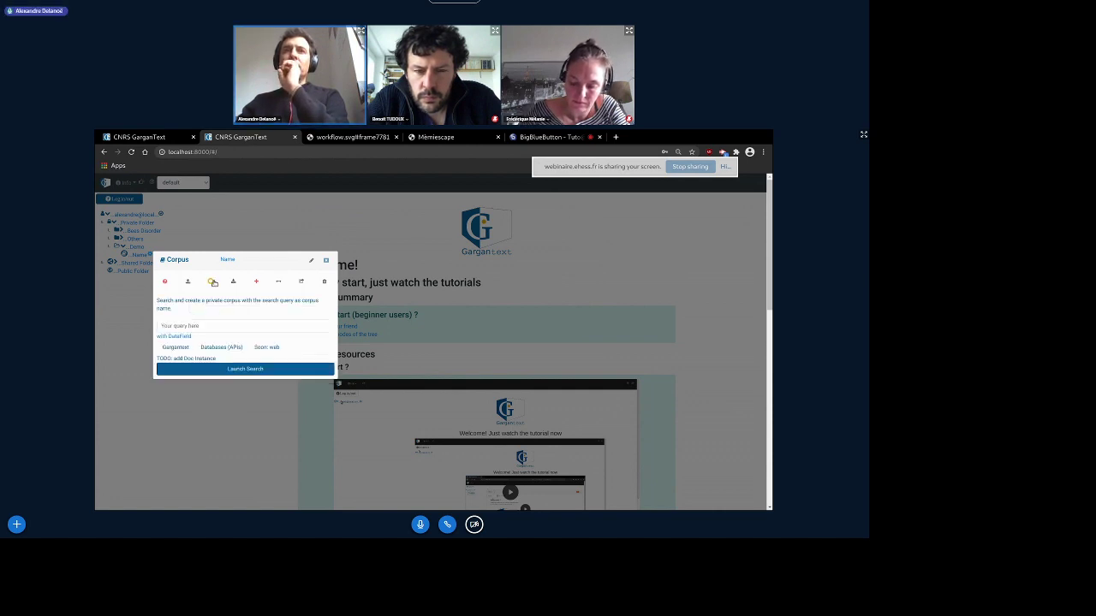
left_click(202, 327)
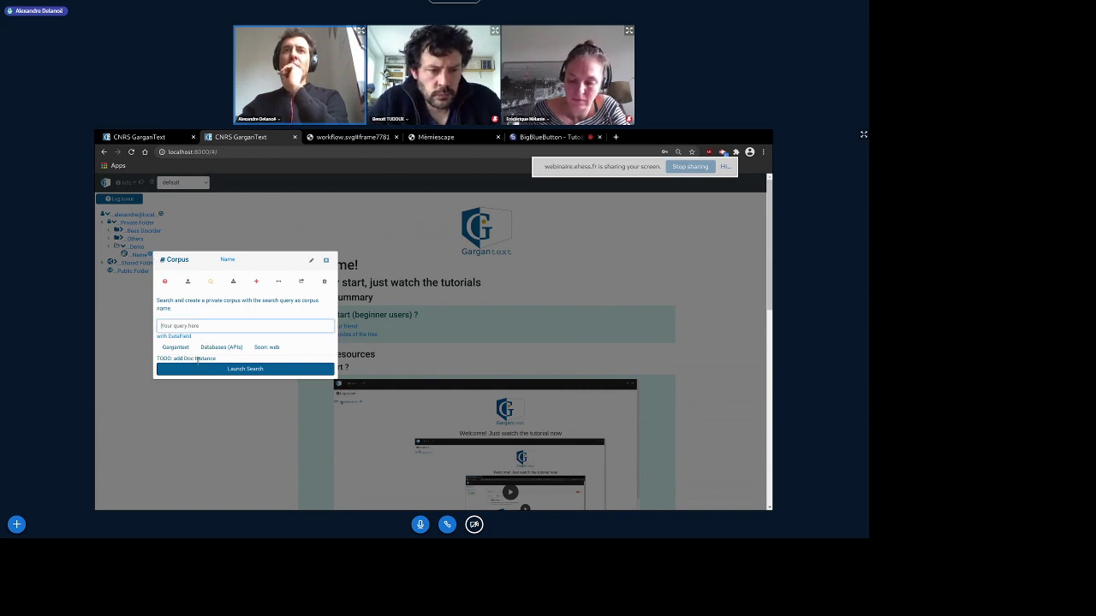
left_click(182, 347)
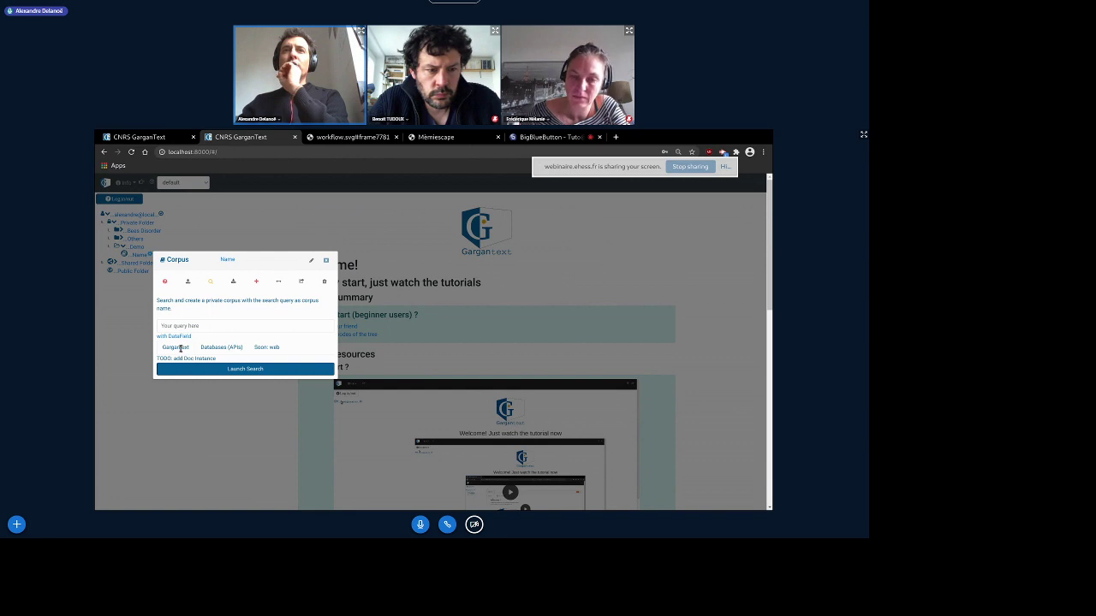
left_click(180, 348)
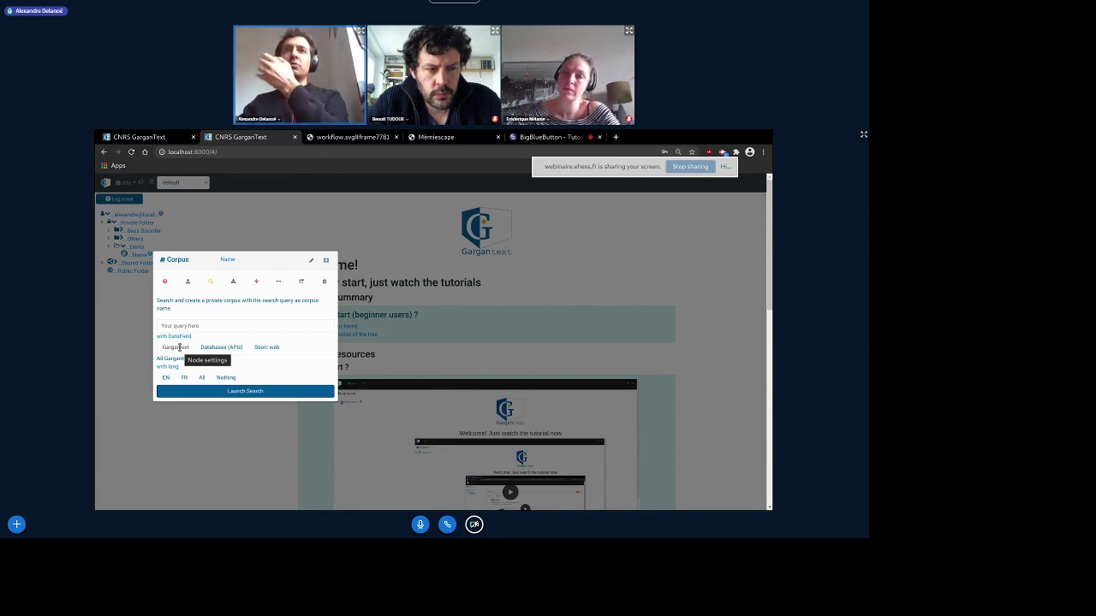
Switch the data field to external databases and view the IsTex_Advanced and Isidore options
left_click(204, 347)
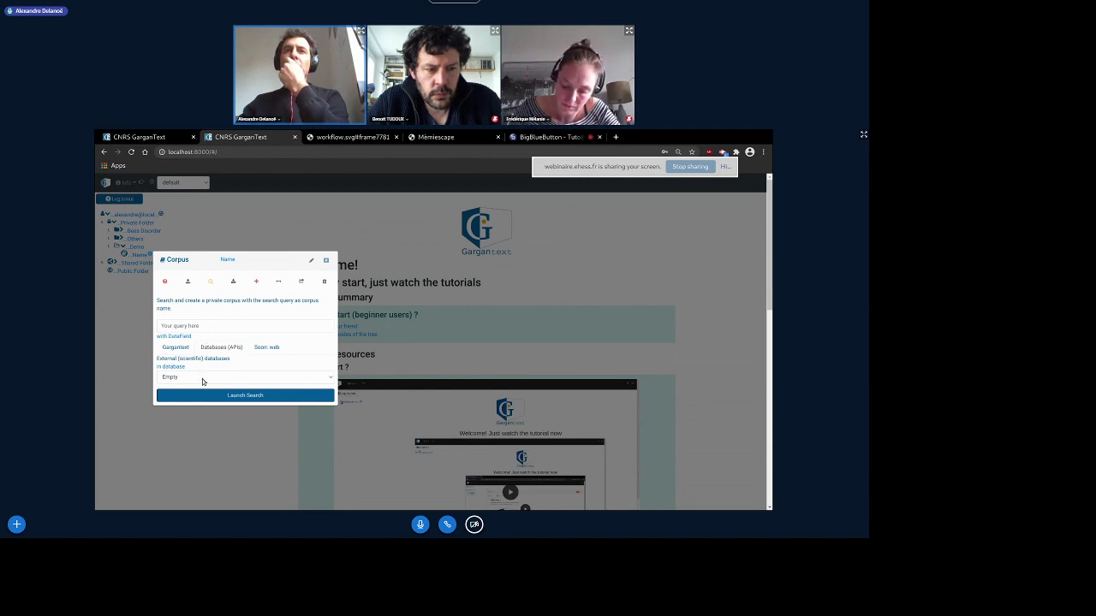
left_click(202, 377)
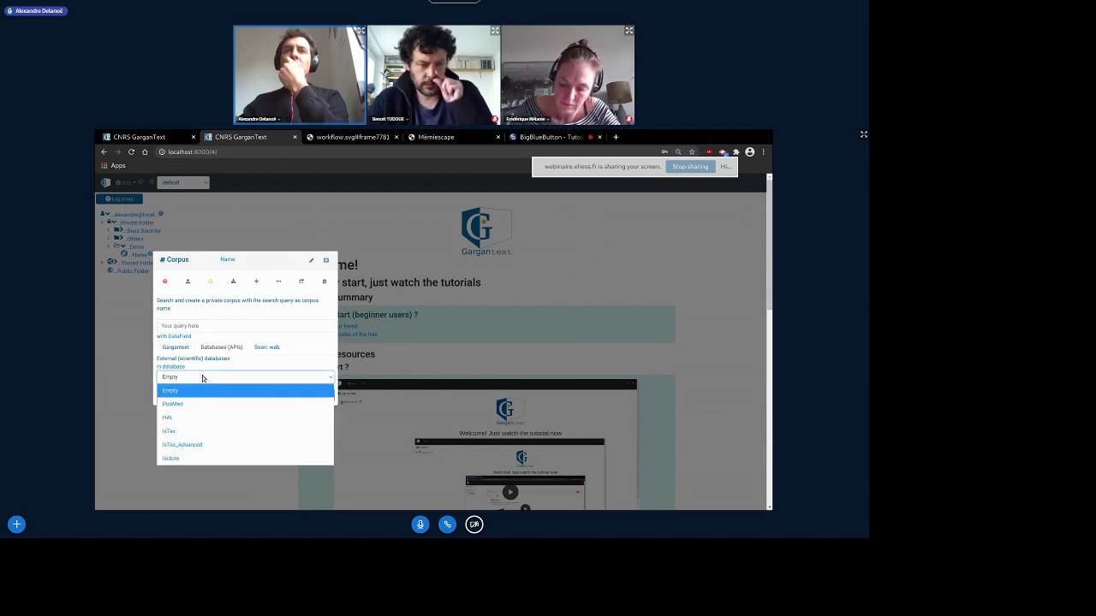
left_click(196, 444)
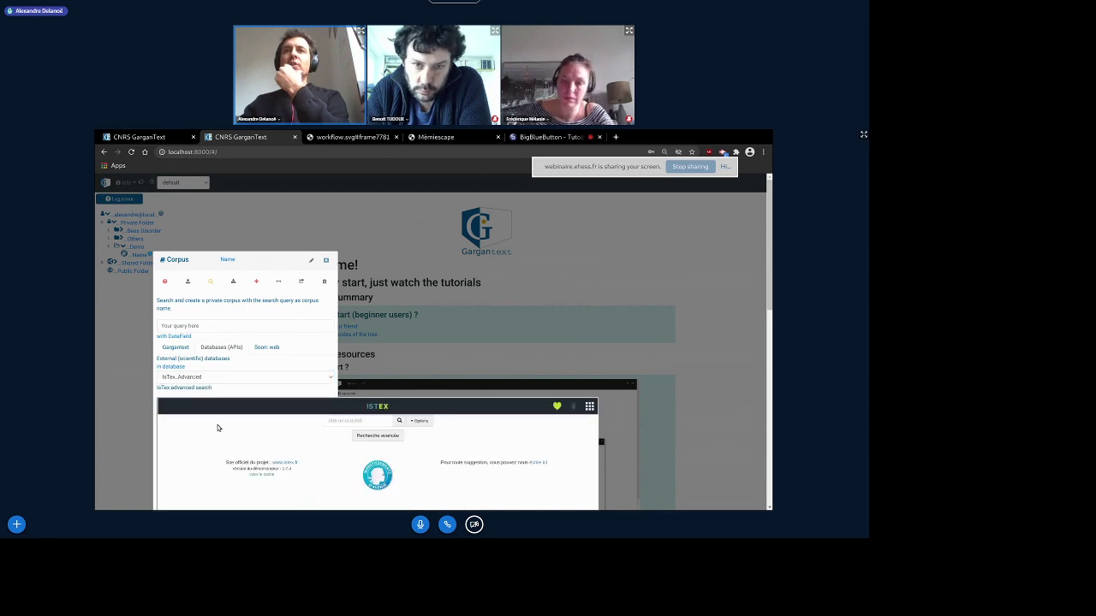
scroll(215, 426, "down", 3)
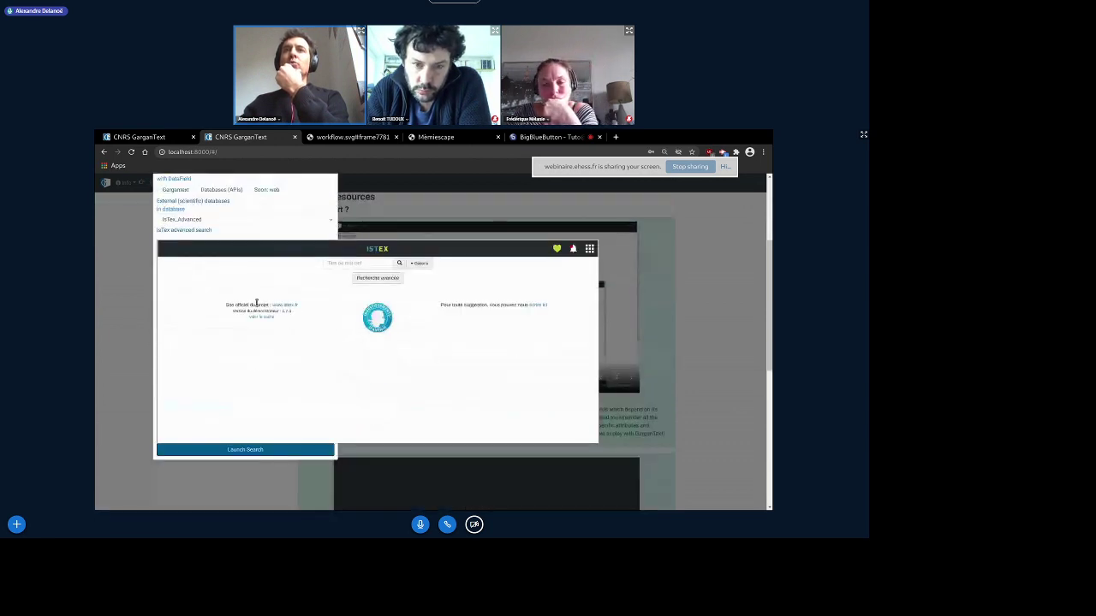
scroll(269, 291, "up", 1)
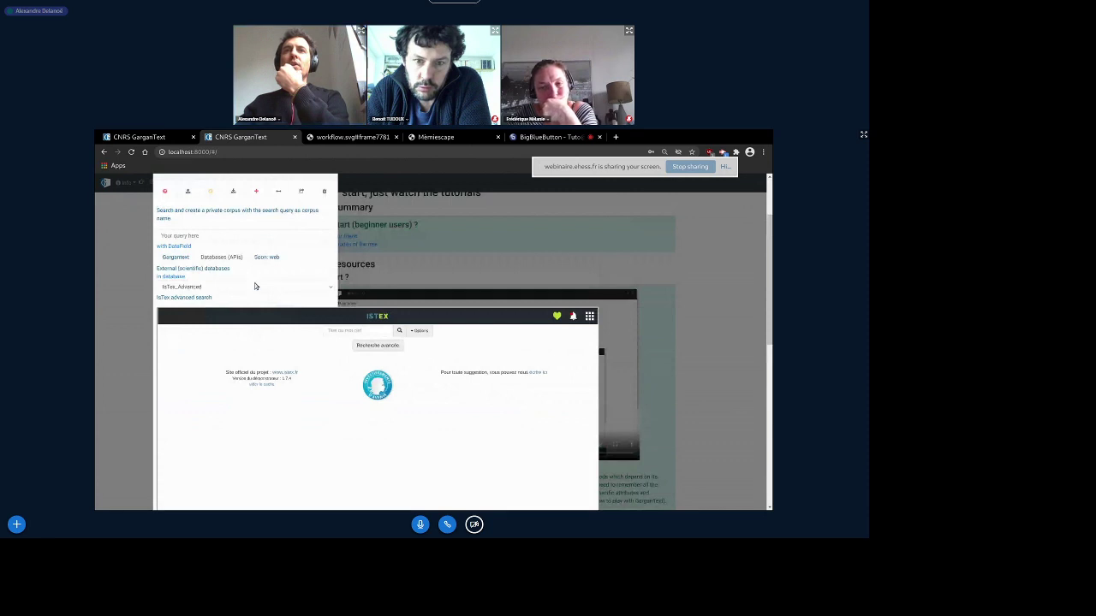
left_click(245, 292)
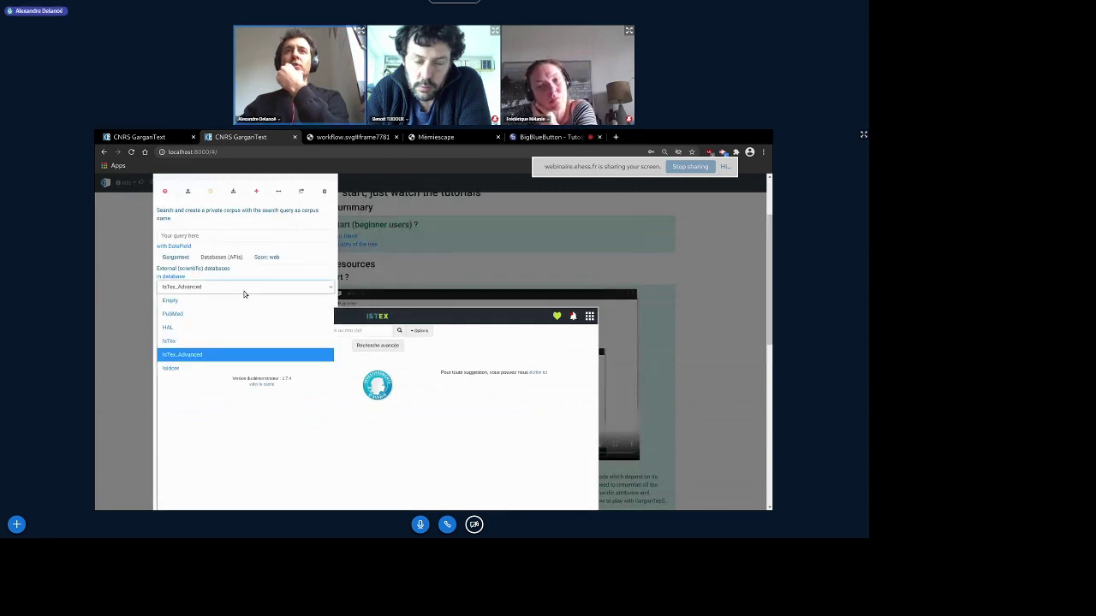
left_click(219, 365)
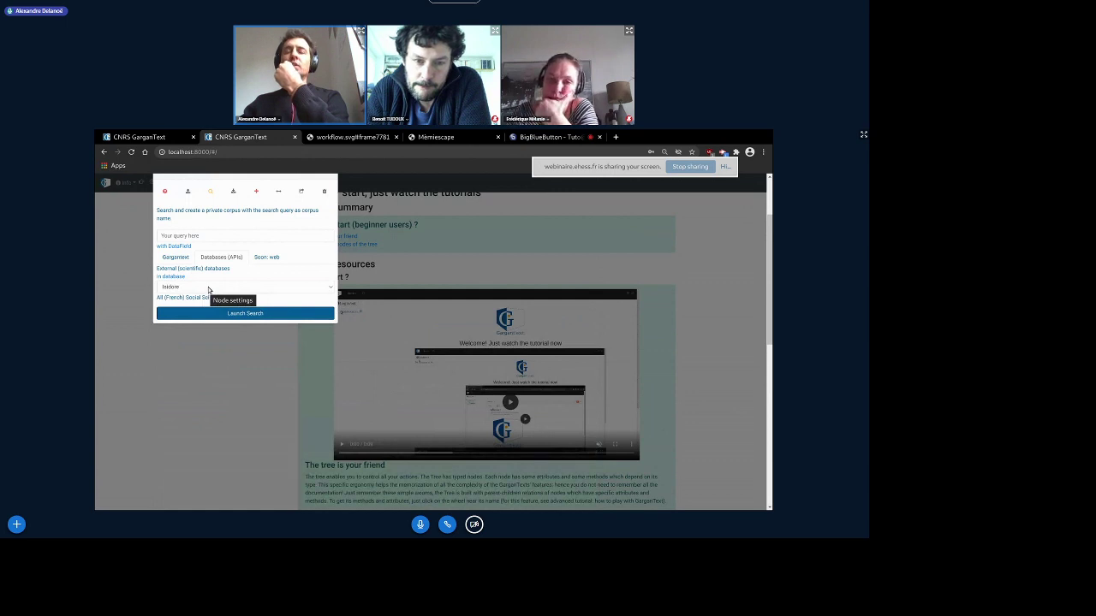
Enter "varroa" as the corpus search query and view its news results with the web data field
left_click(267, 257)
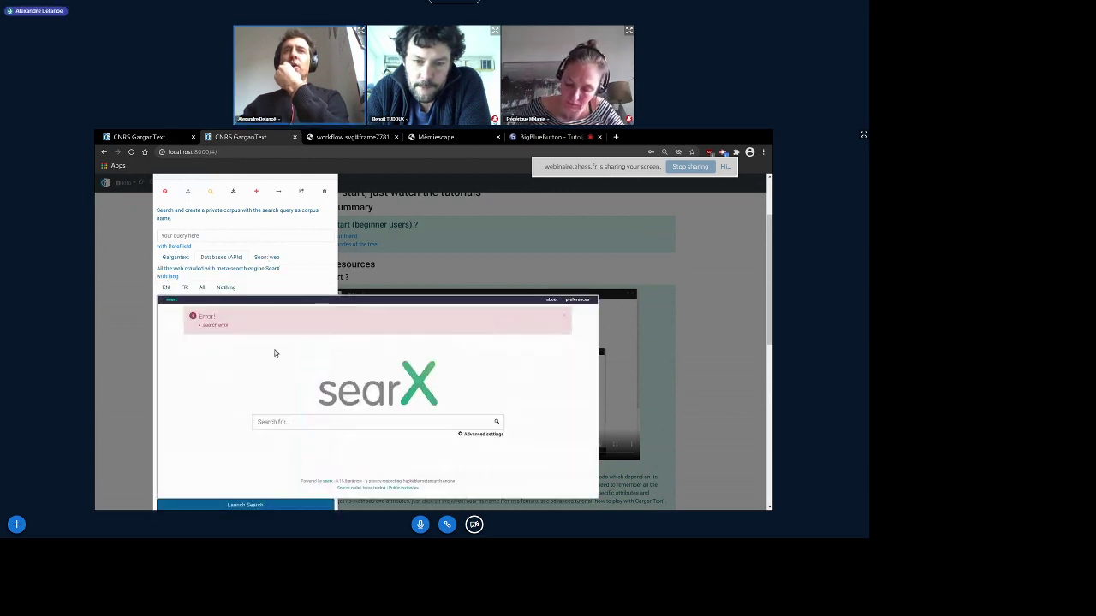
left_click(205, 235)
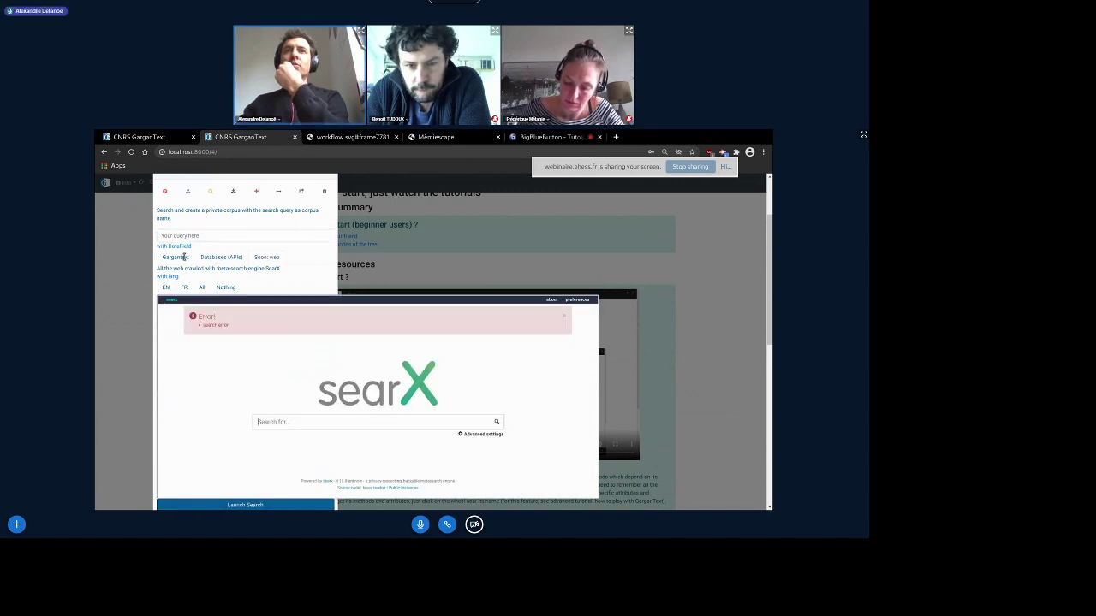
left_click(183, 256)
left_click(210, 235)
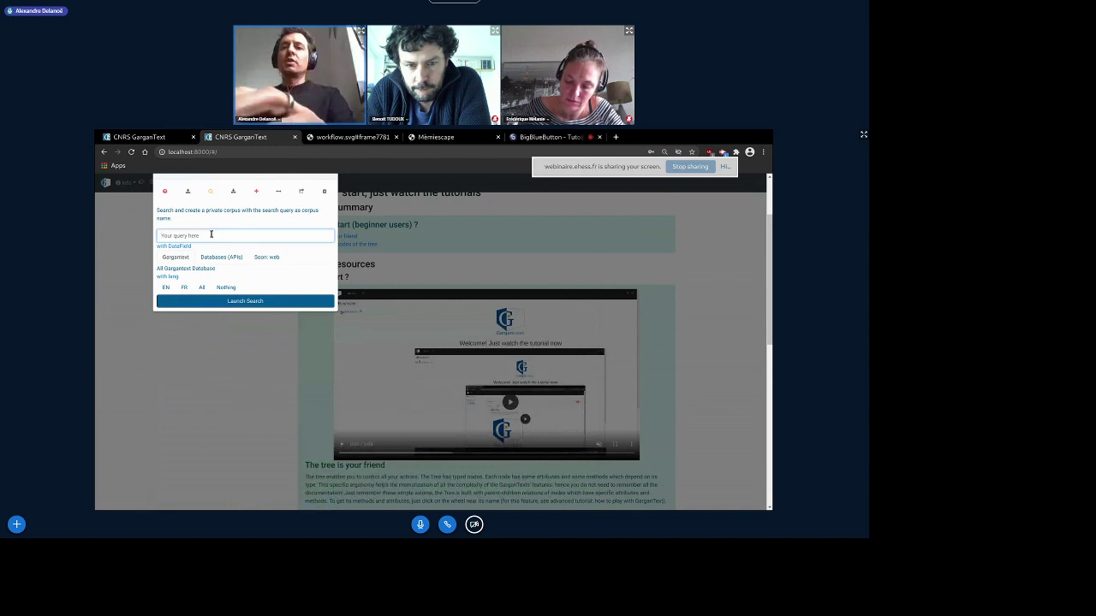
type("va")
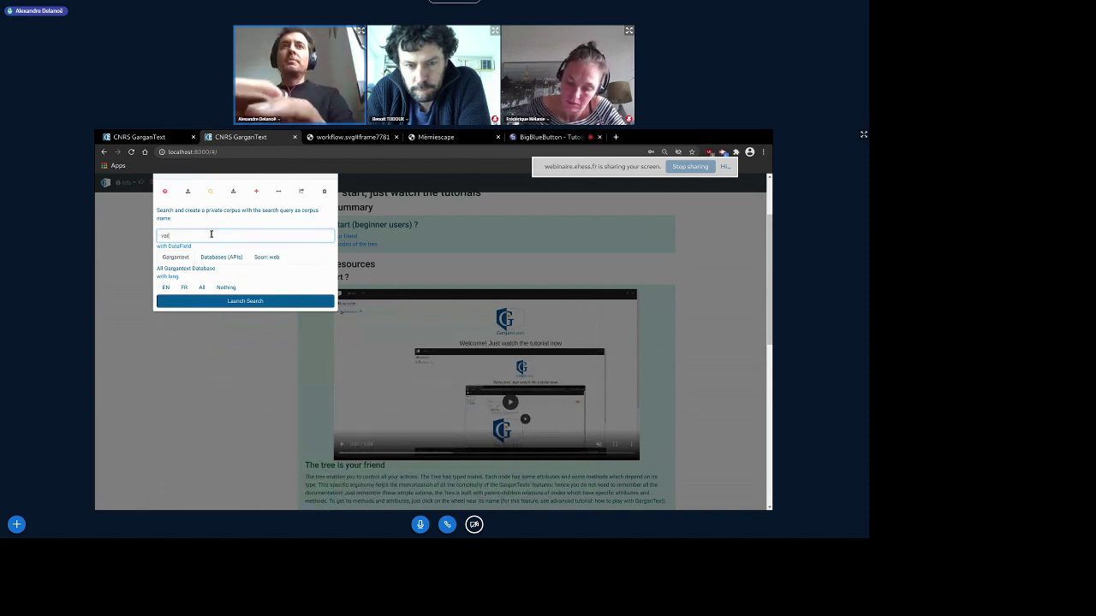
type("mos")
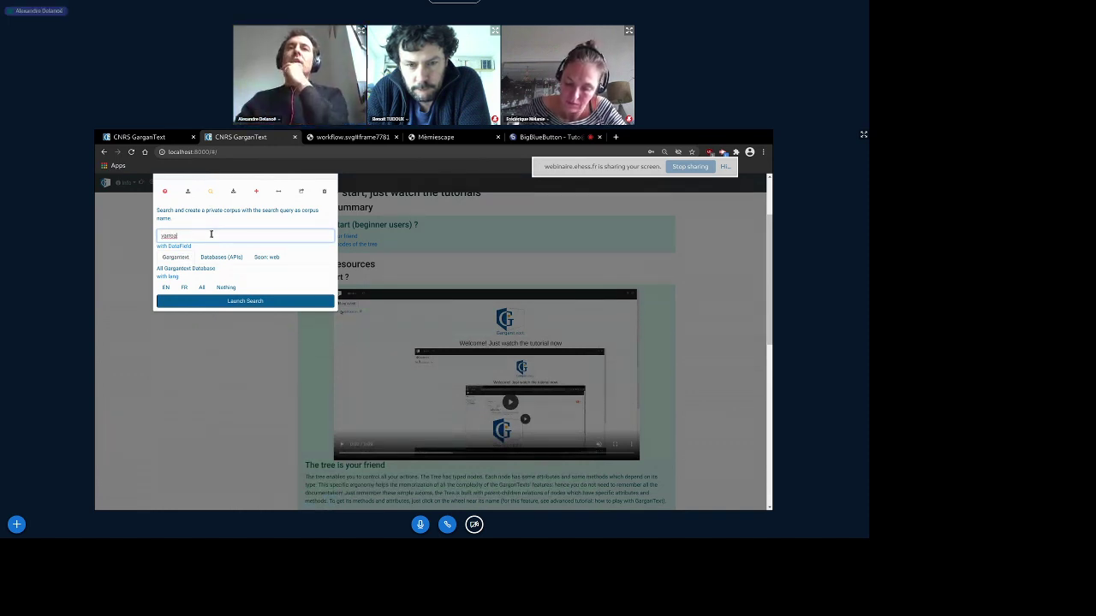
left_click(262, 258)
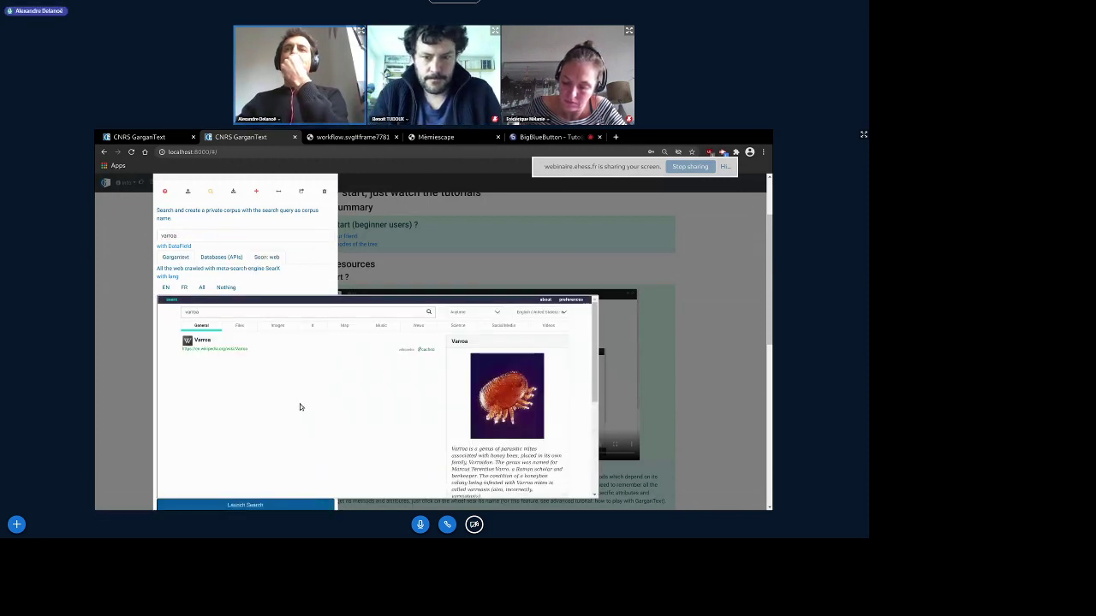
left_click(421, 327)
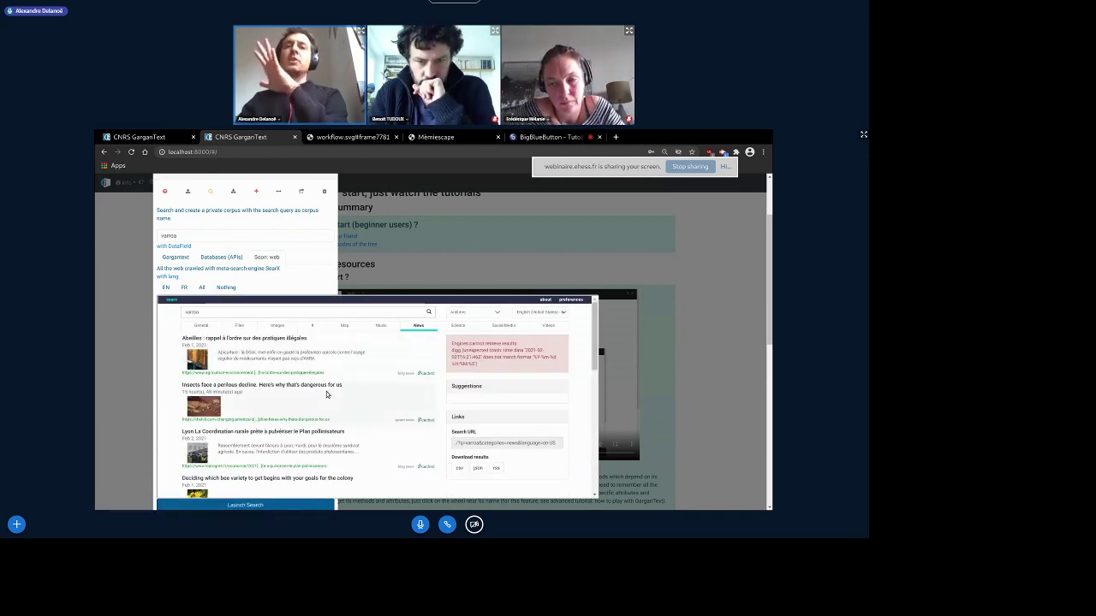
Enable the qwant, startpage and yahoo engines in the SearX preferences and save them
left_click(572, 301)
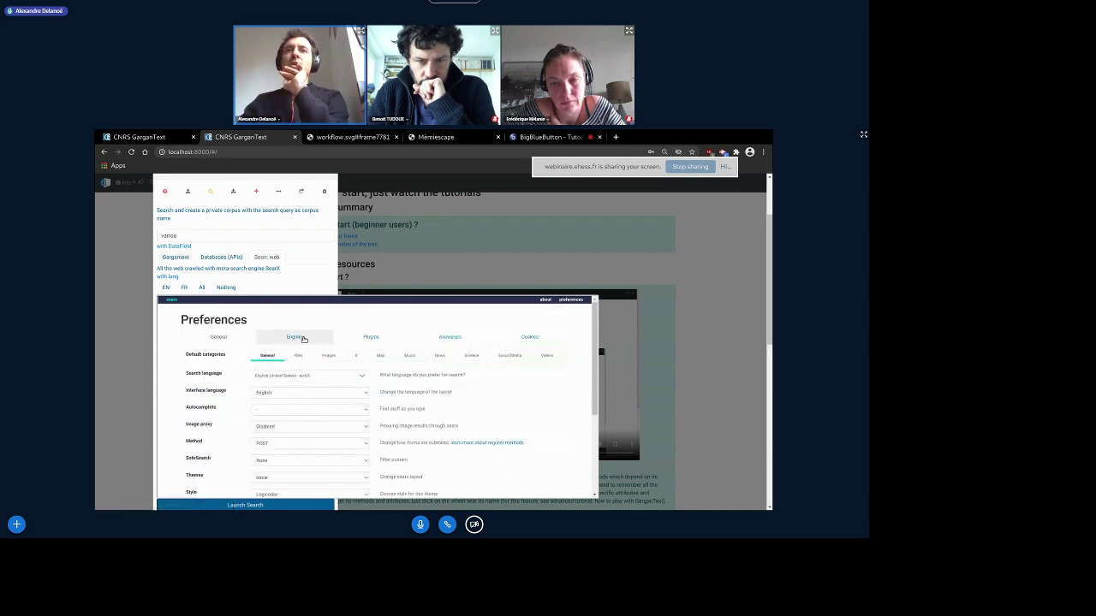
left_click(291, 338)
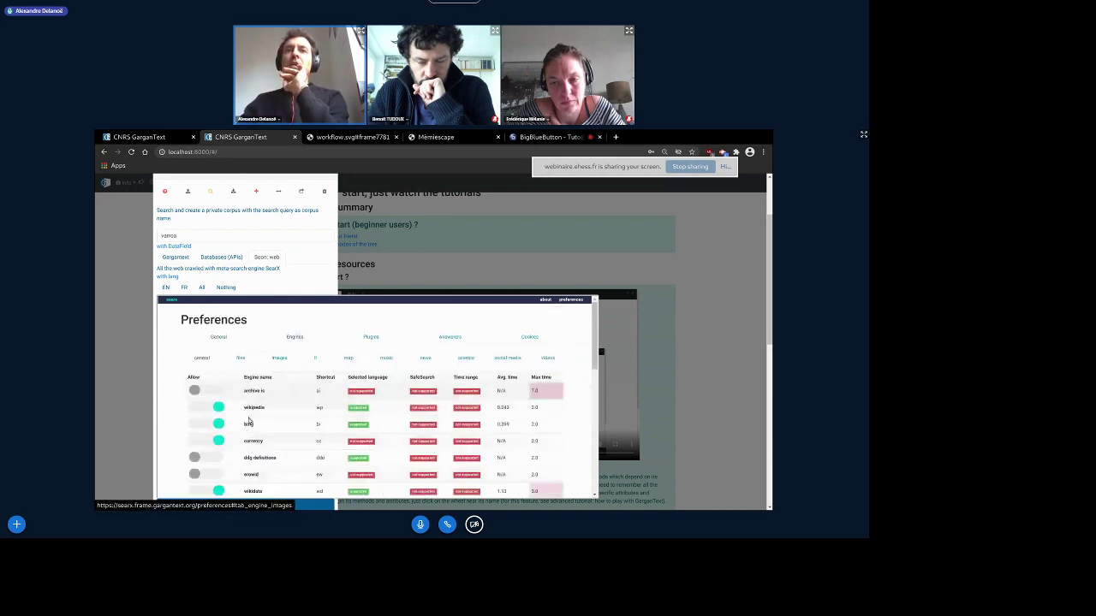
scroll(261, 424, "down", 5)
scroll(260, 425, "down", 1)
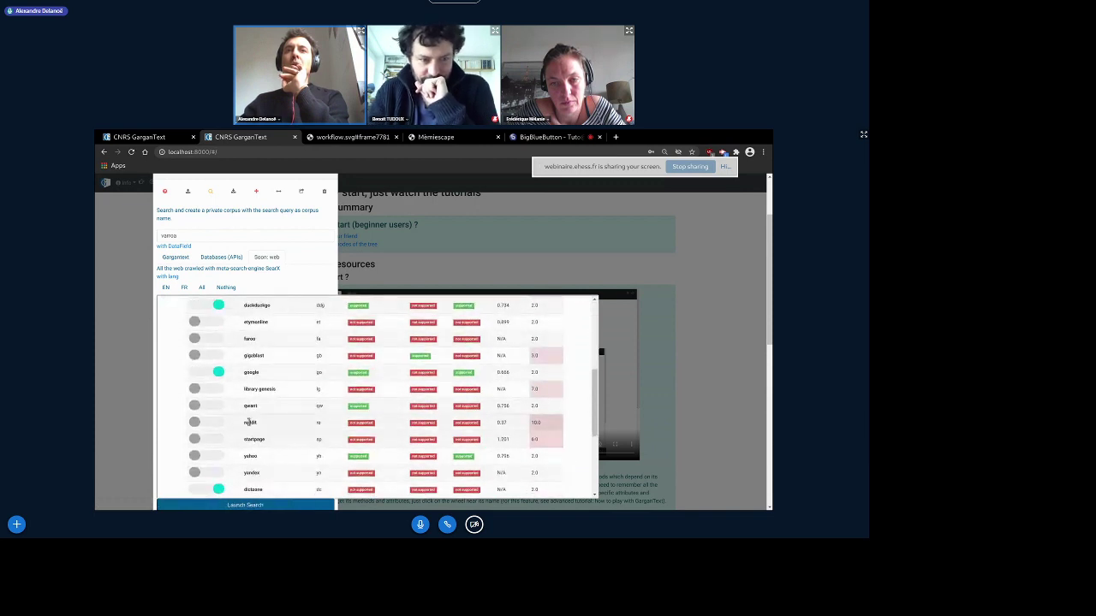
left_click(219, 407)
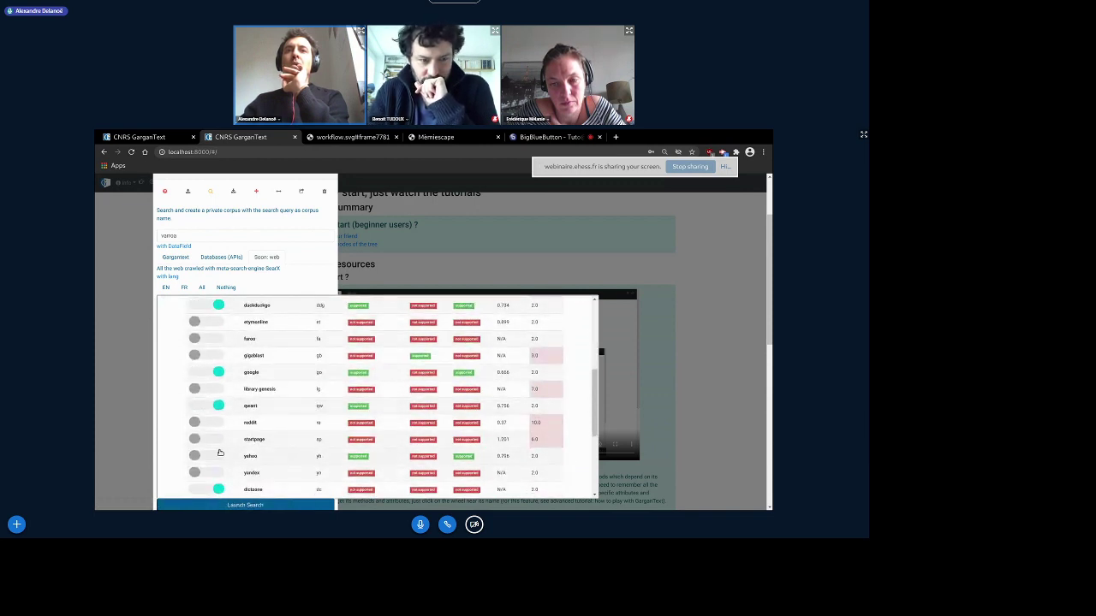
left_click(219, 441)
left_click(219, 458)
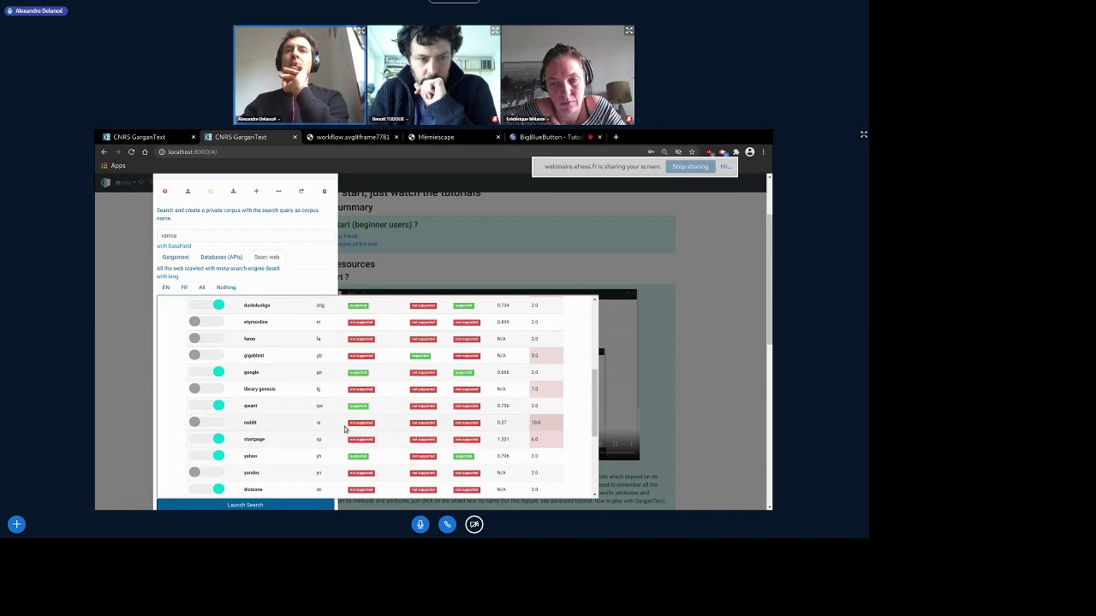
scroll(329, 428, "up", 5)
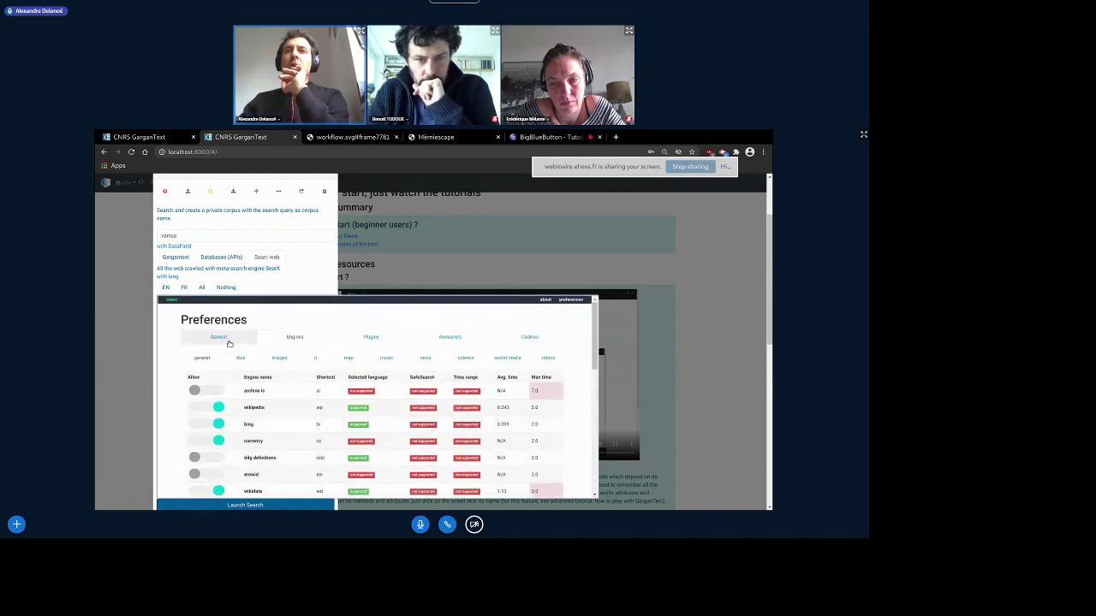
scroll(264, 434, "down", 6)
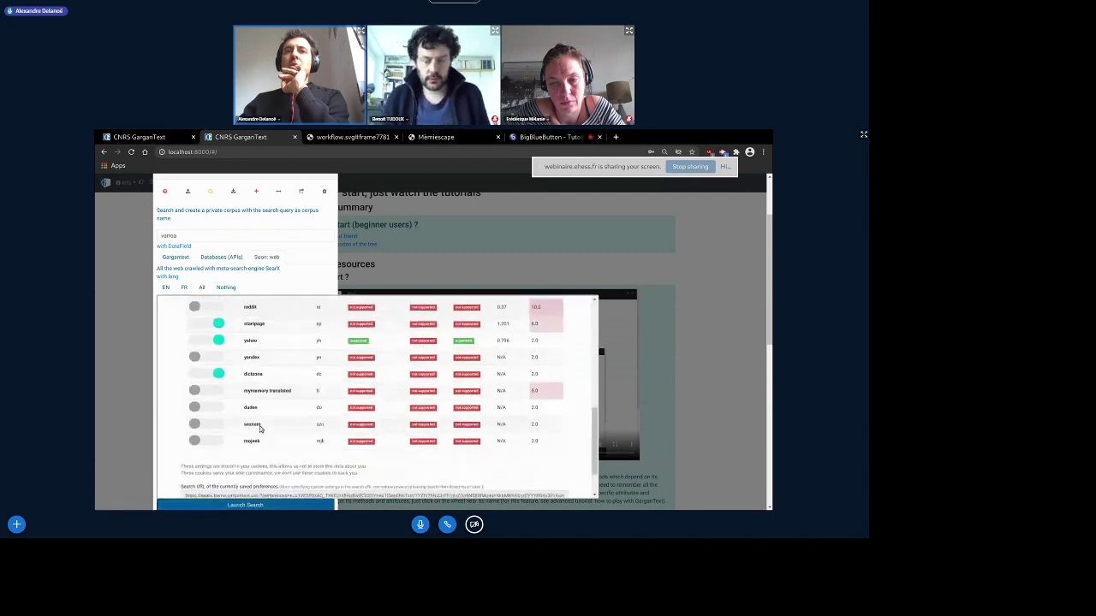
left_click(186, 463)
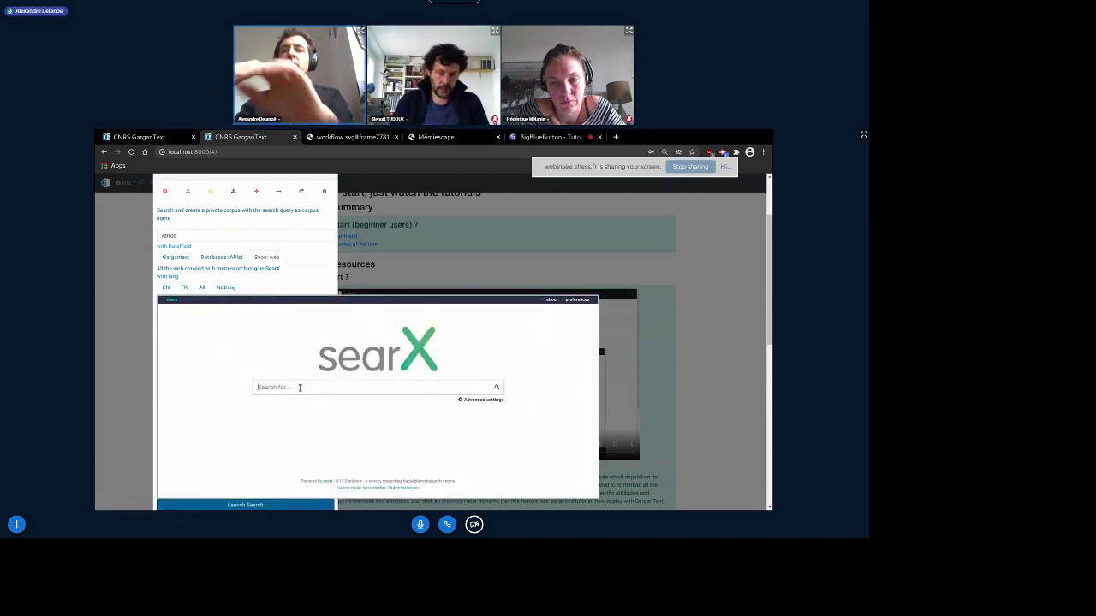
Search for "varroa" in the embedded SearX engine and look through the general results
type("var")
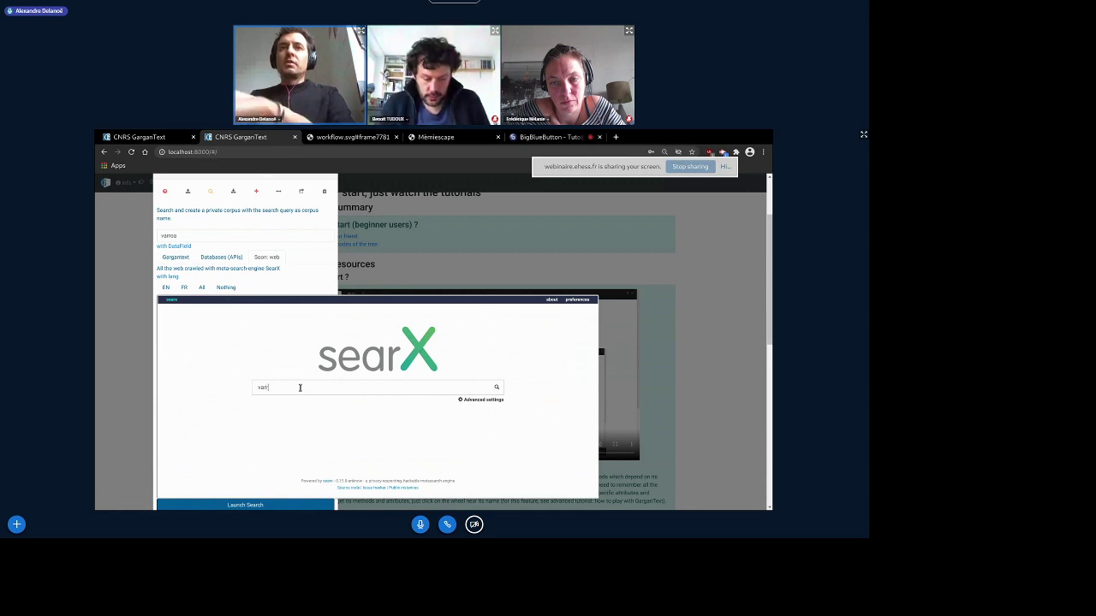
type("roa")
key("Return")
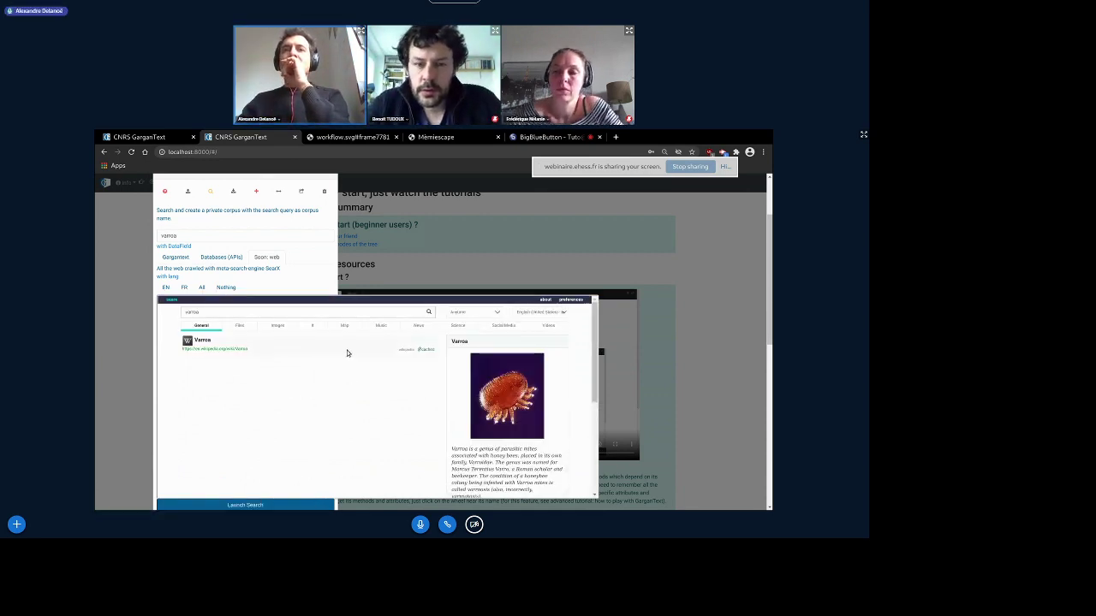
scroll(359, 383, "down", 3)
scroll(359, 383, "up", 3)
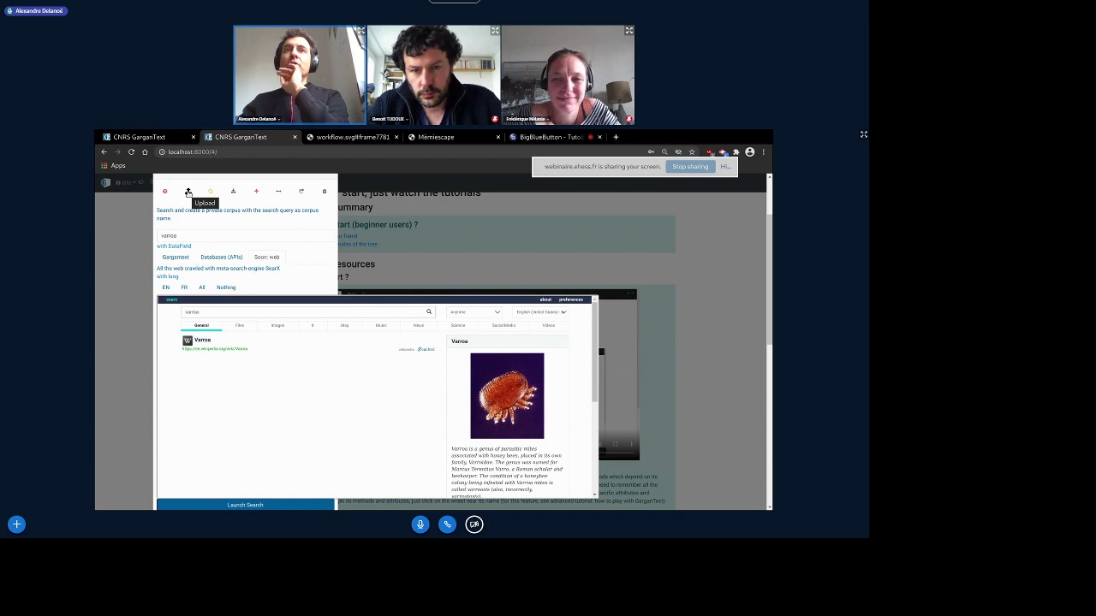
View the corpus's file upload options and open the file chooser, cancelling it without choosing a file
left_click(187, 193)
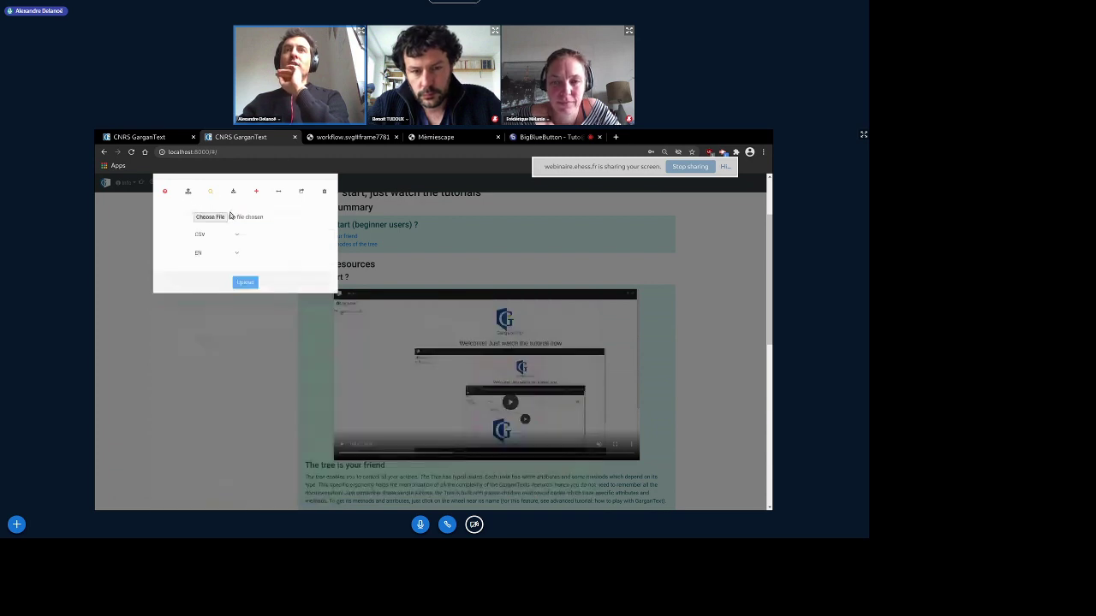
left_click(210, 218)
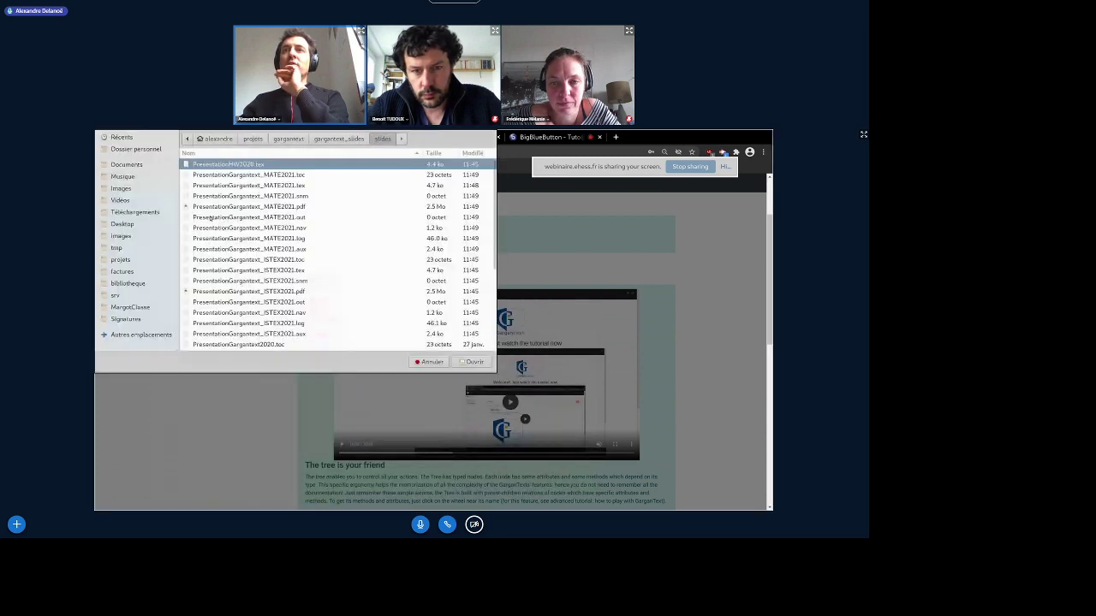
left_click(428, 365)
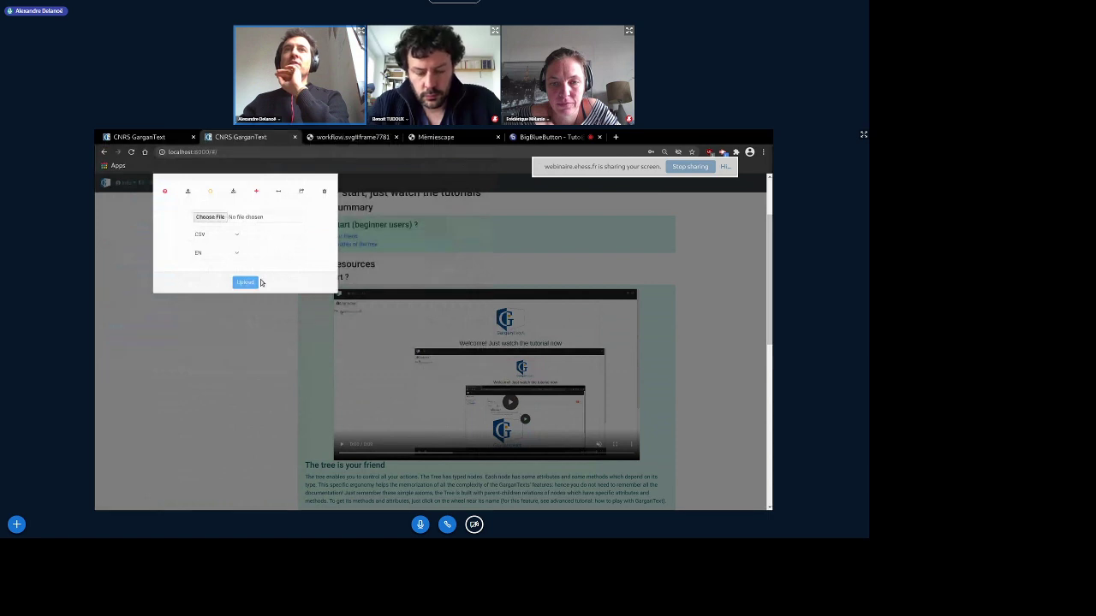
View the node types that can be added as children of the corpus, and close its actions dialog without adding one
left_click(214, 192)
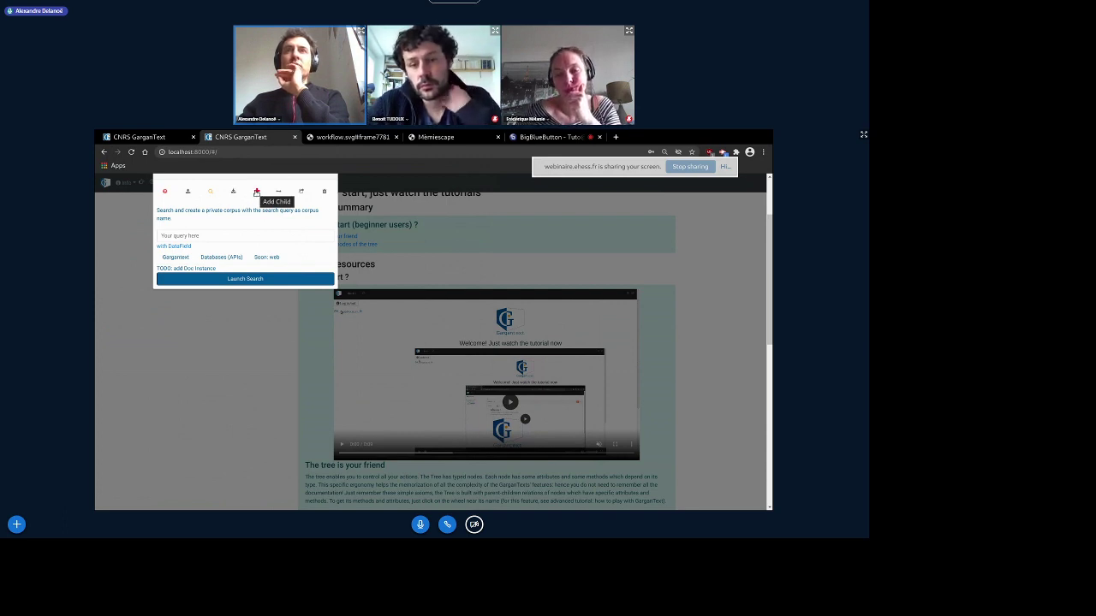
left_click(256, 192)
left_click(250, 219)
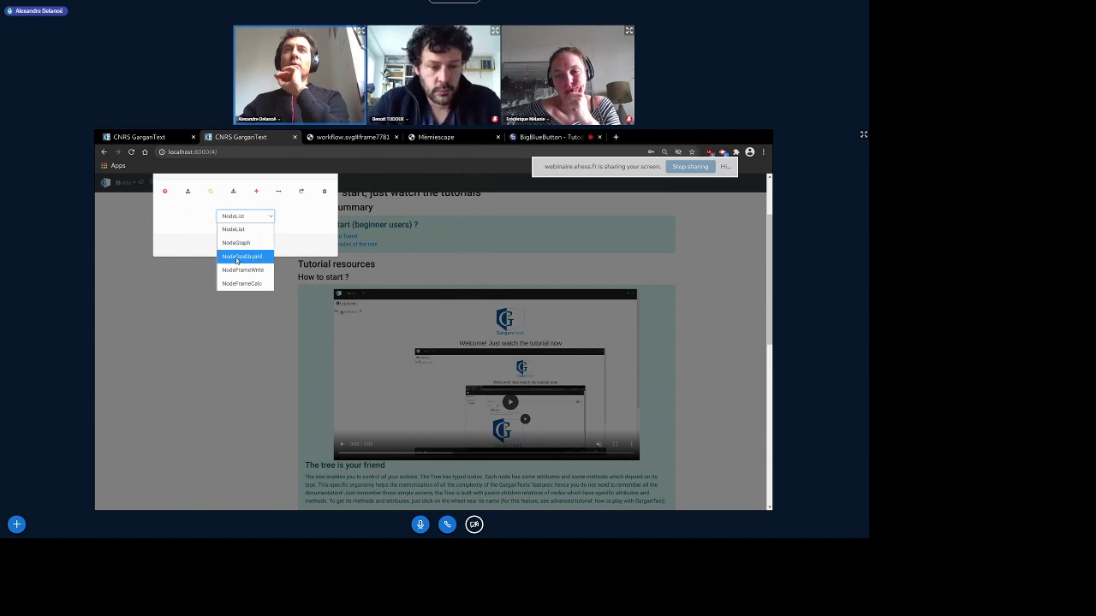
left_click(292, 231)
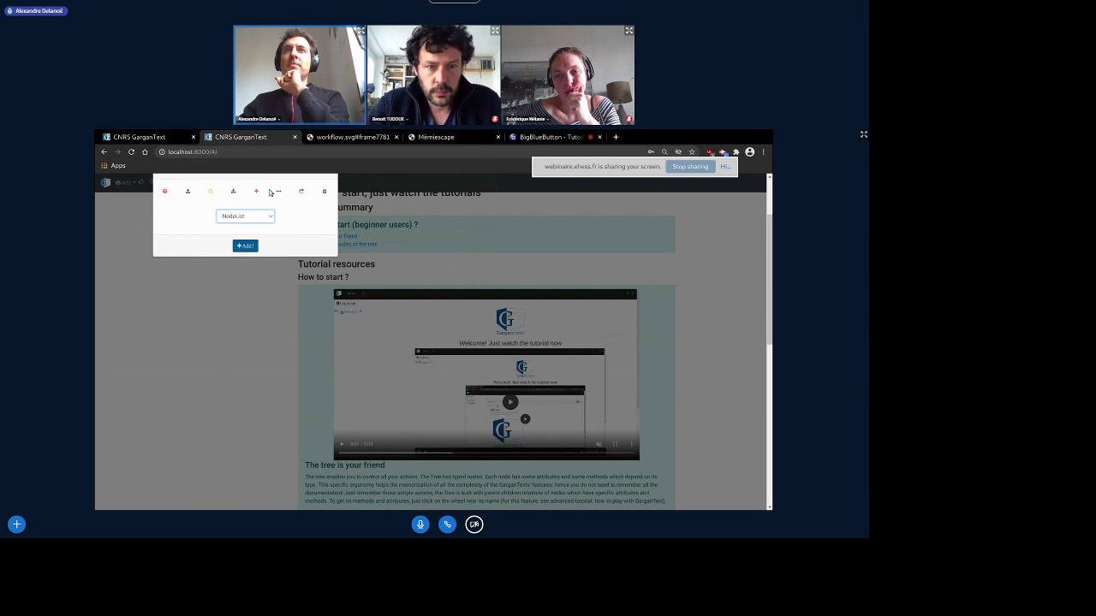
left_click(303, 219)
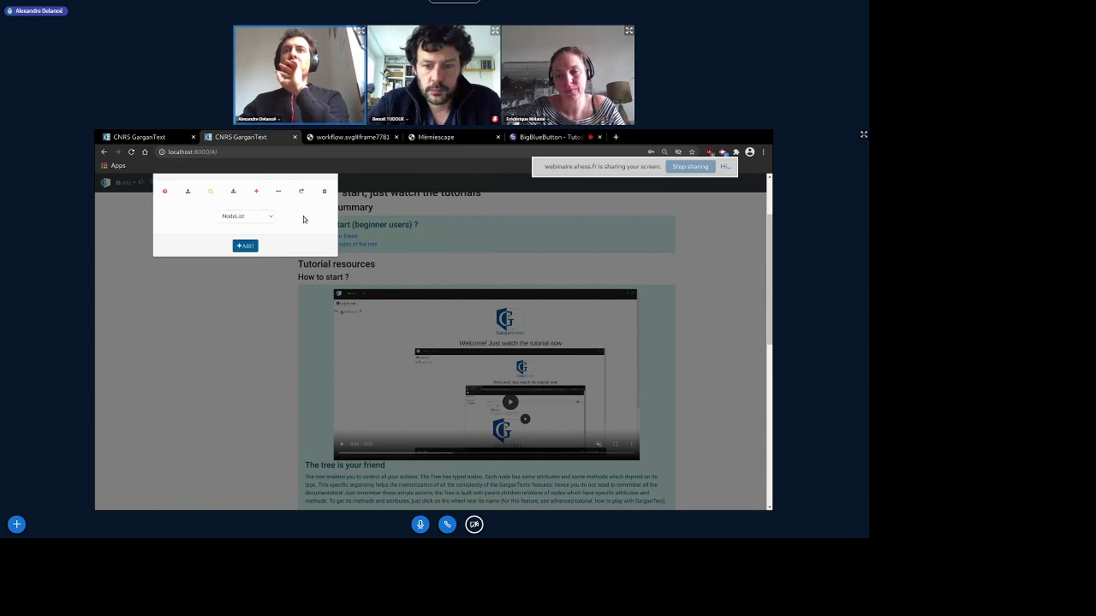
left_click(222, 306)
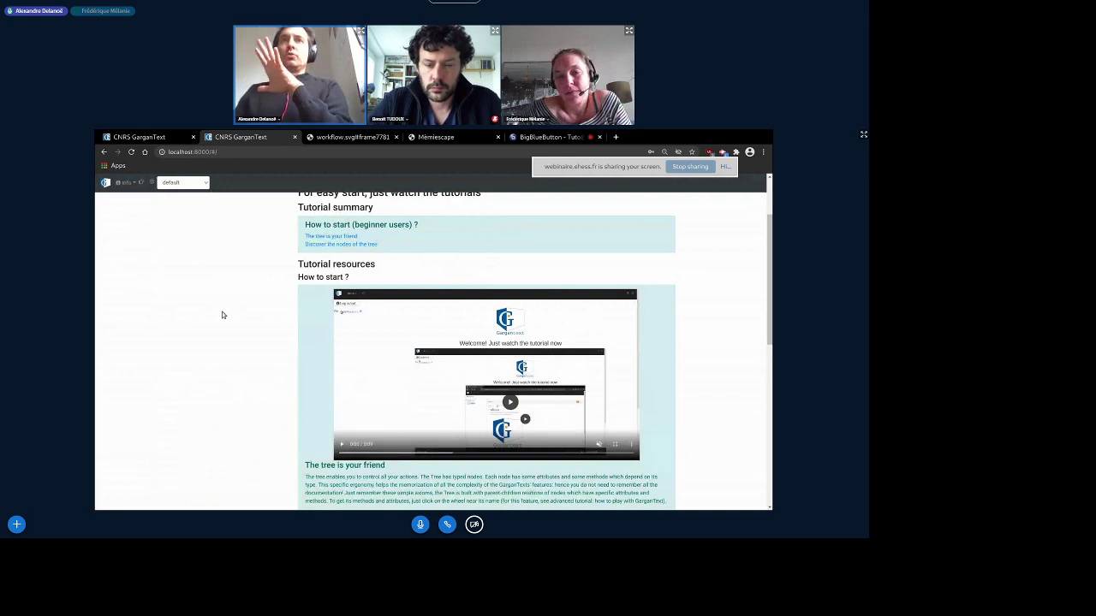
scroll(224, 315, "up", 2)
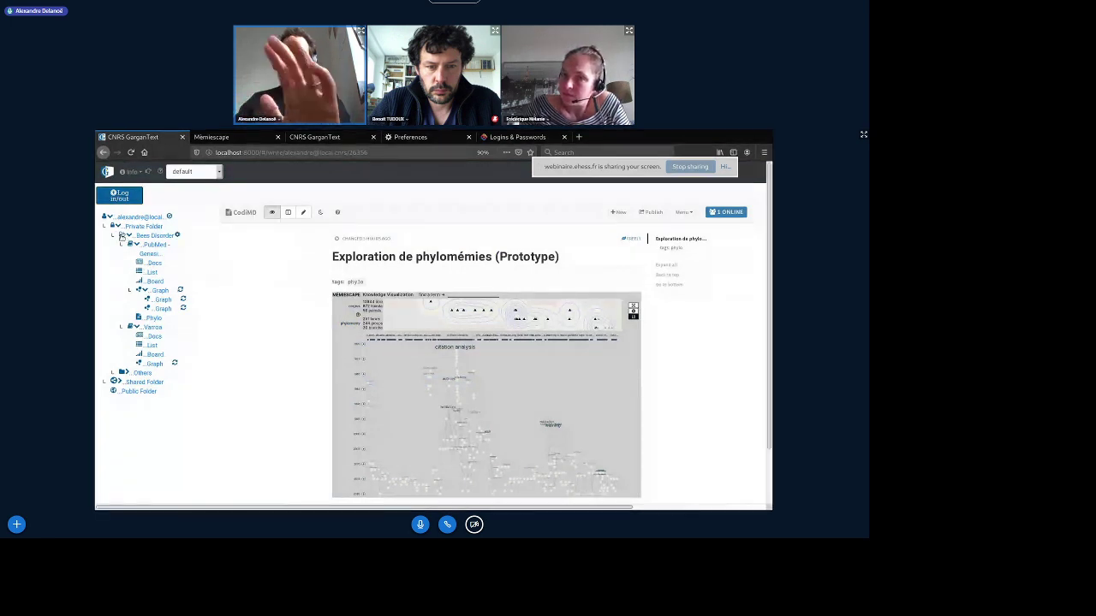
left_click(121, 237)
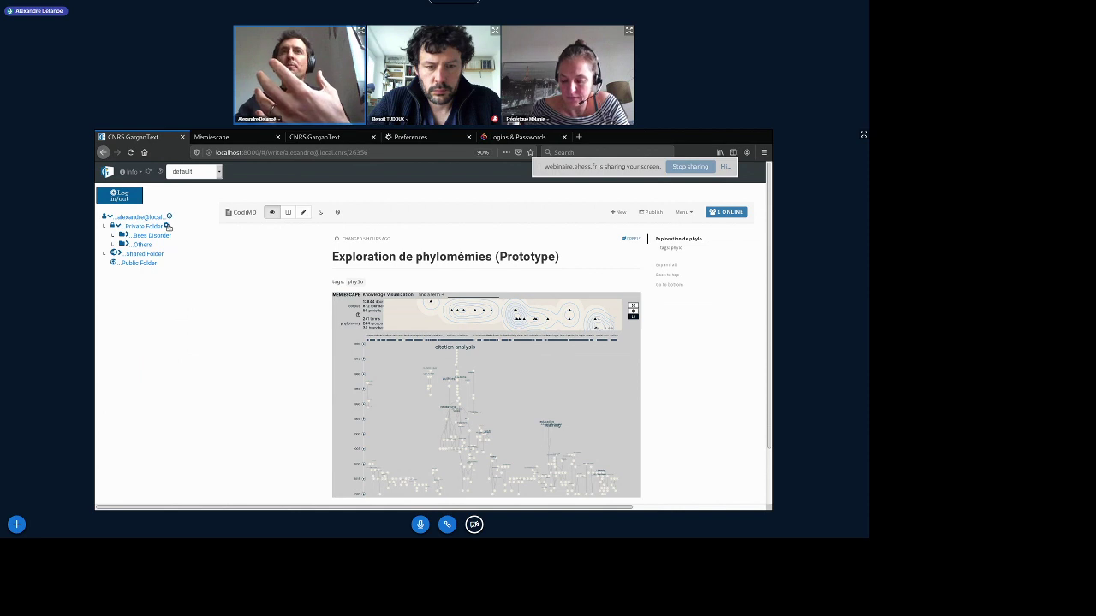
left_click(167, 226)
left_click(266, 256)
left_click(263, 286)
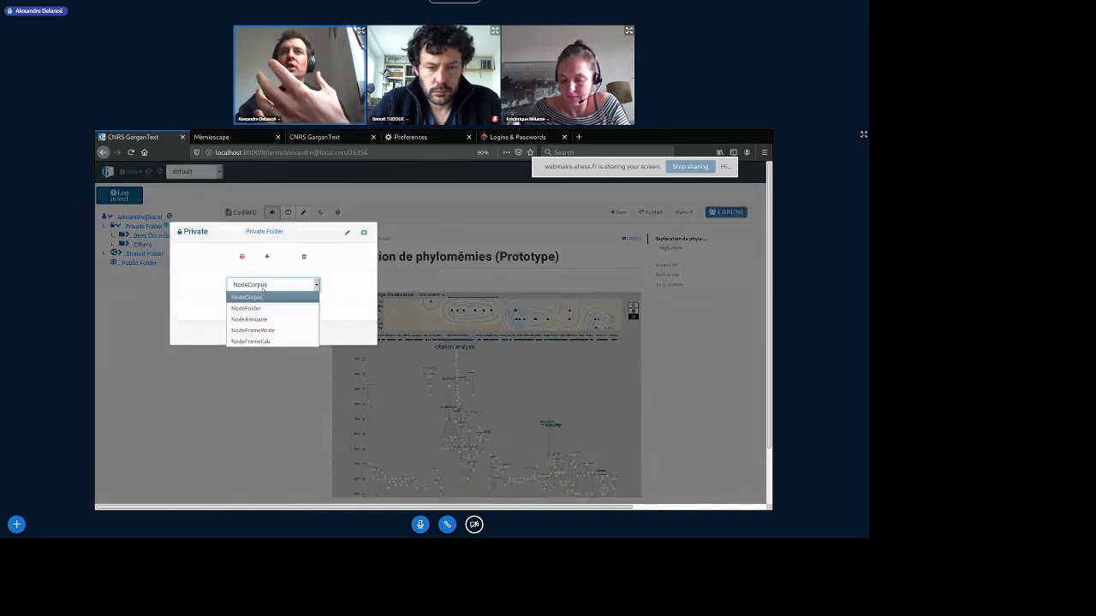
left_click(266, 308)
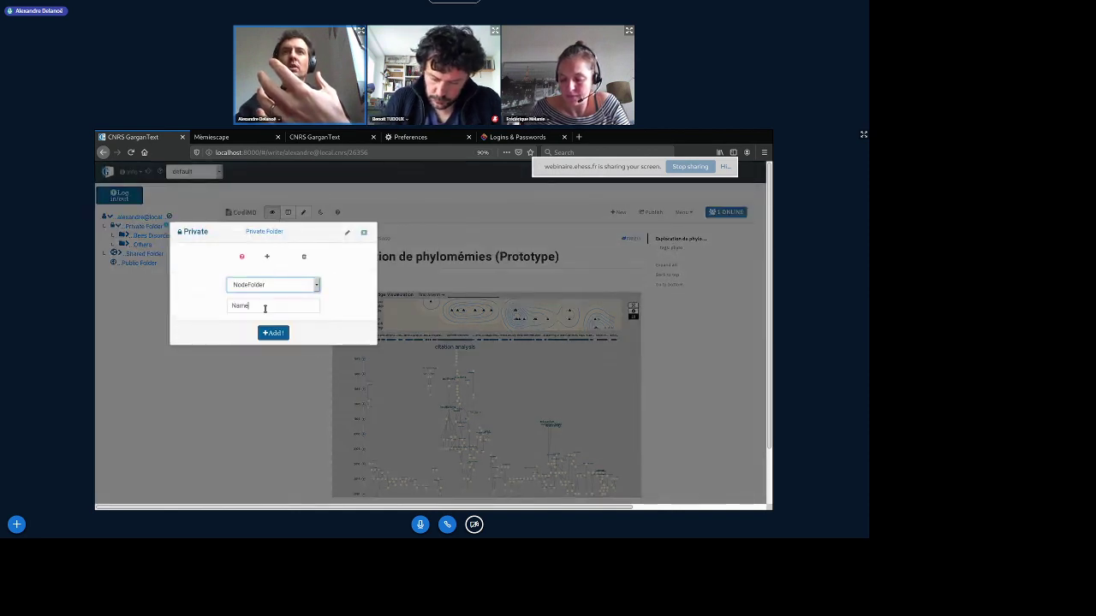
left_click_drag(265, 308, 215, 298)
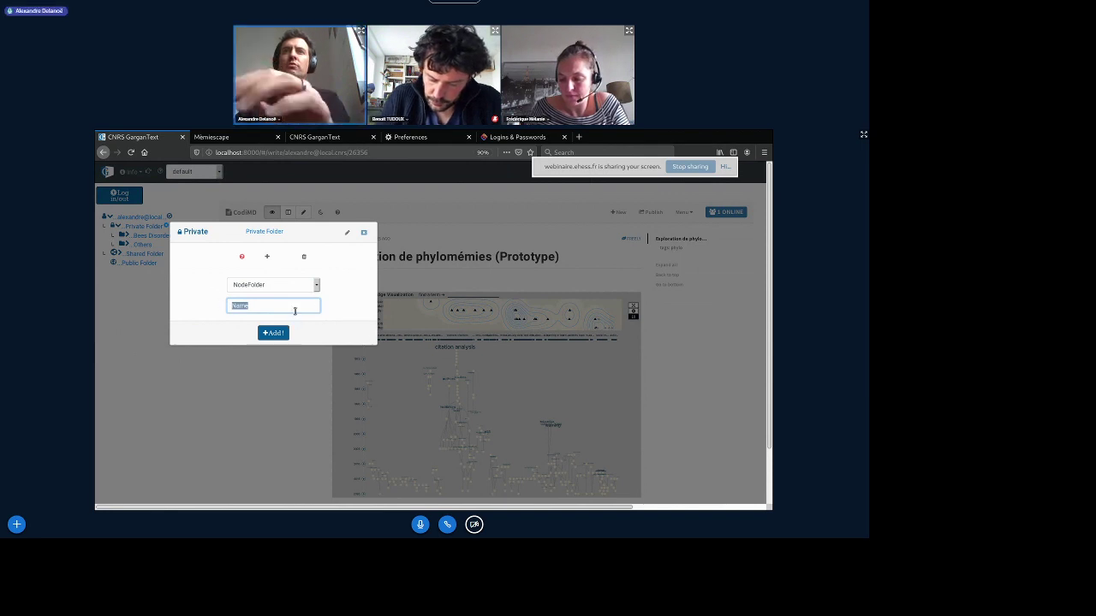
left_click(364, 232)
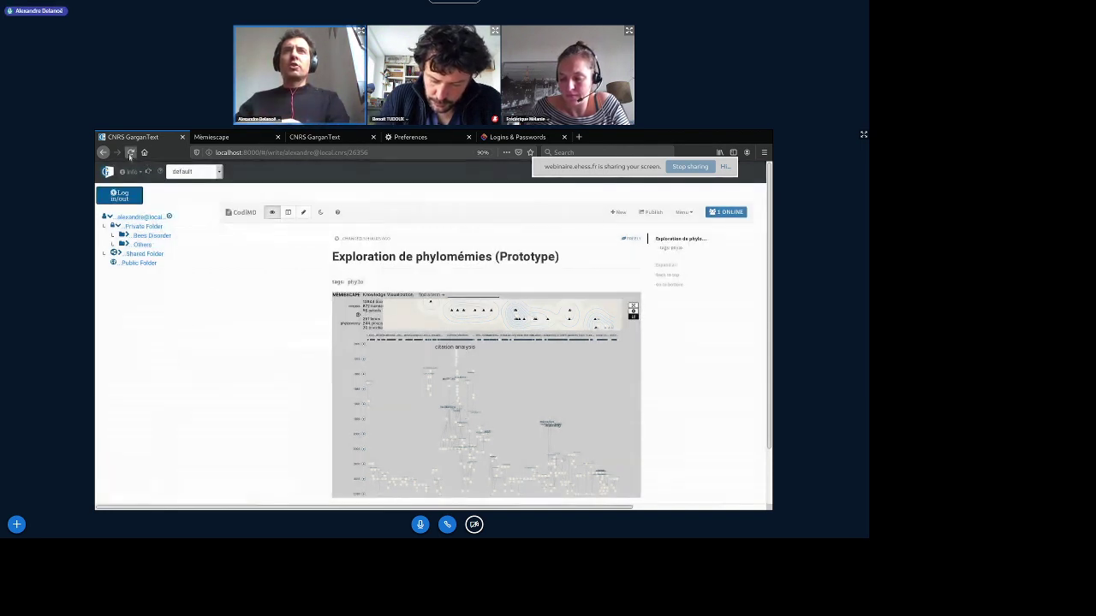
Reload the project tree and delete the Name corpus inside the Demo folder
left_click(130, 152)
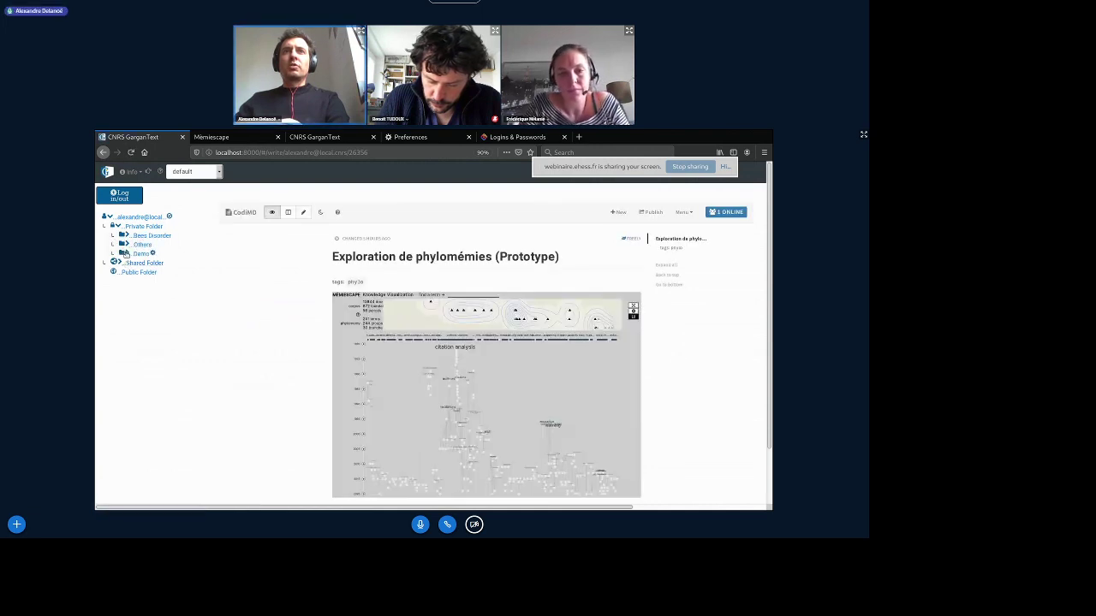
left_click(126, 253)
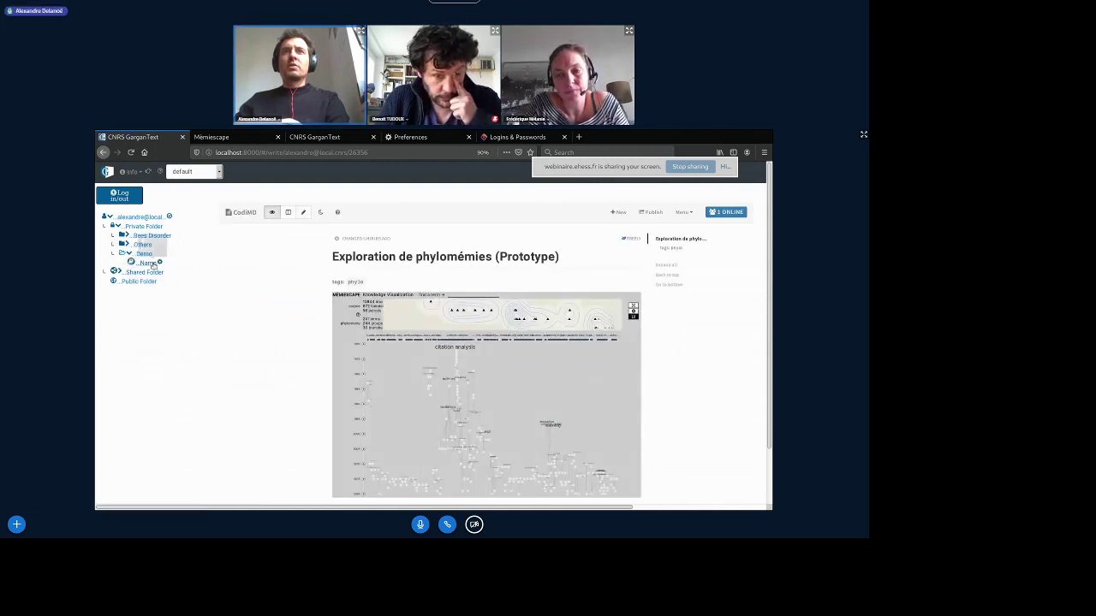
left_click(359, 295)
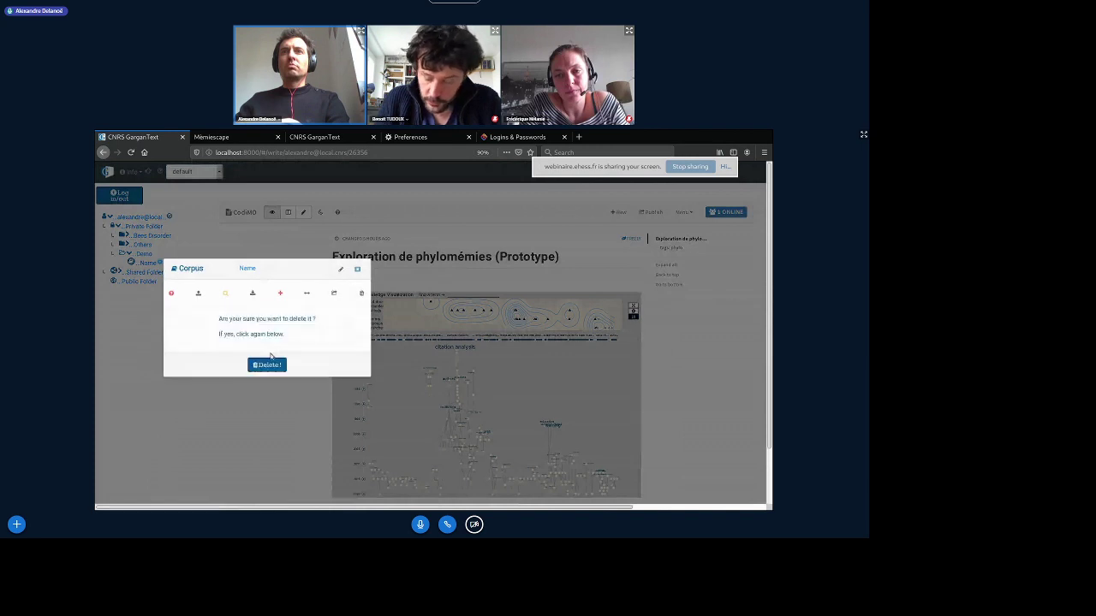
left_click(264, 364)
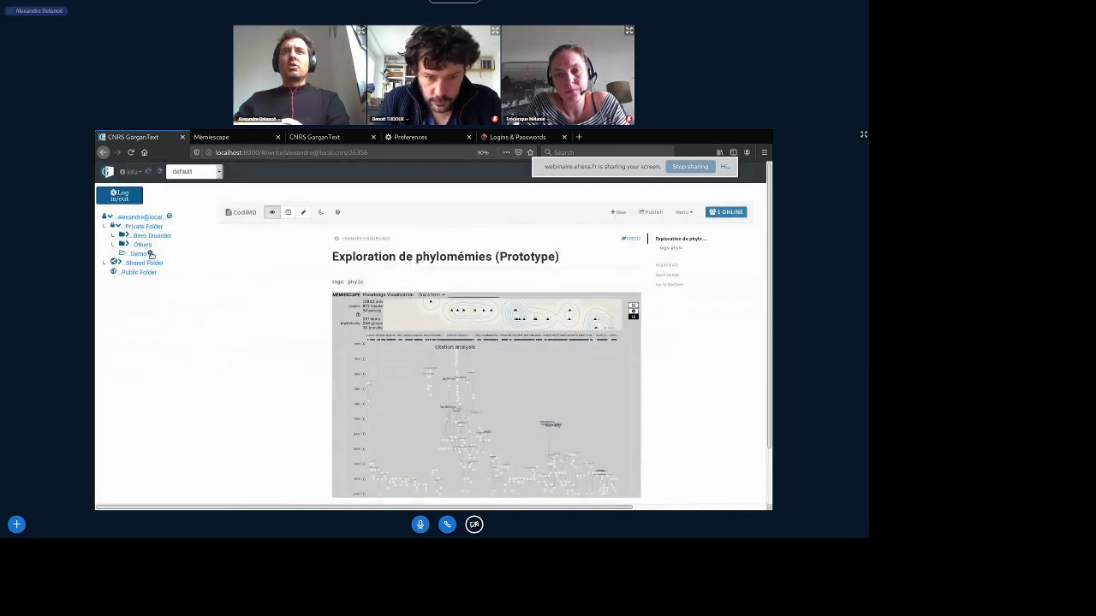
Add a NodeFrameWrite node called Name to the Demo folder and open it in the editor
left_click(151, 255)
left_click(238, 283)
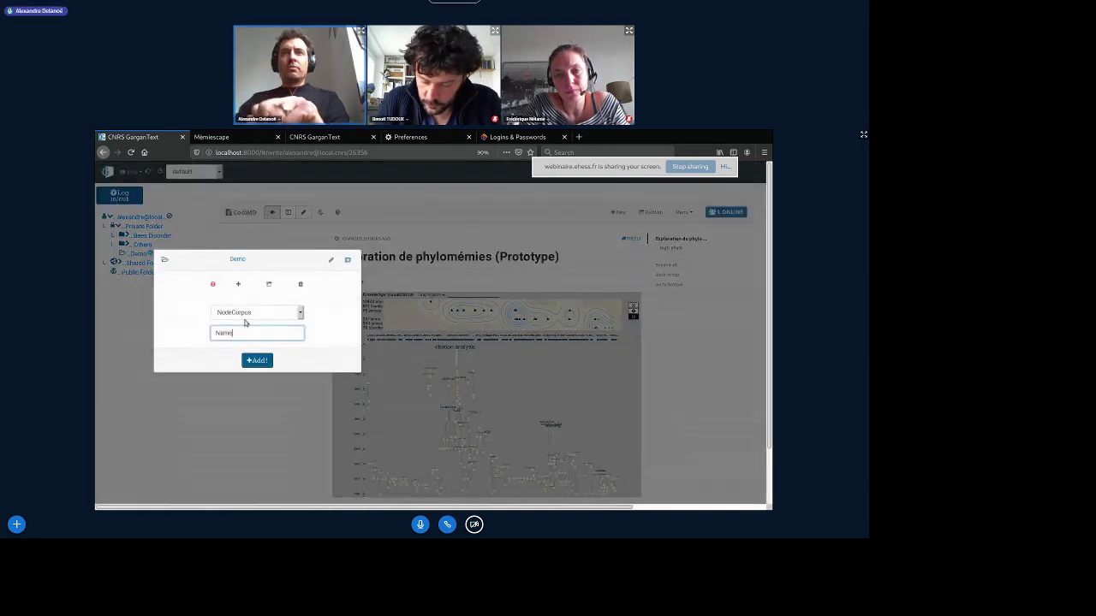
left_click(245, 314)
left_click(256, 357)
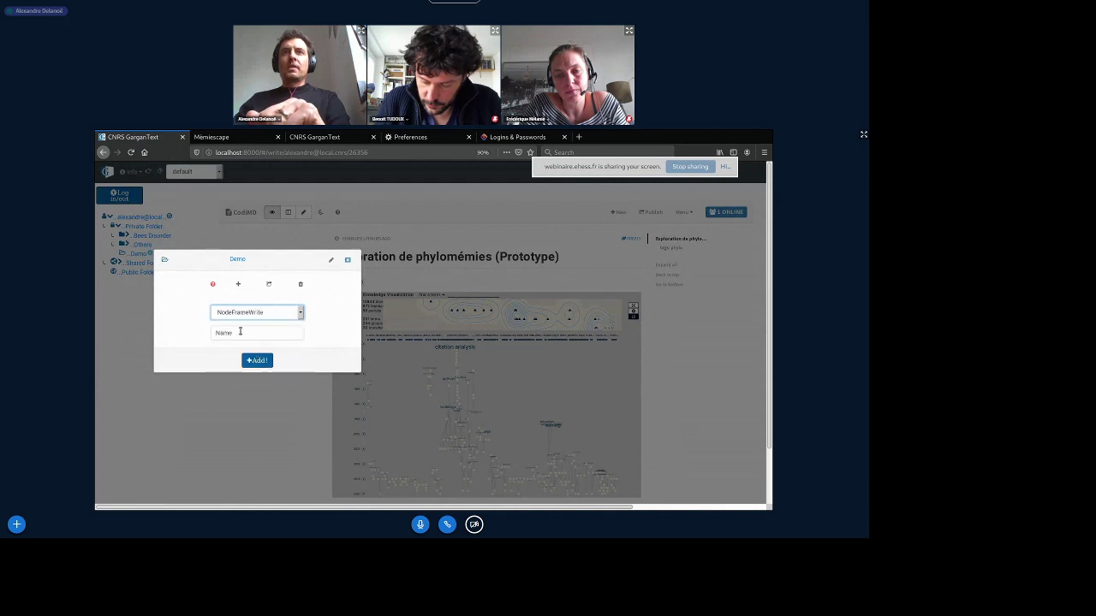
left_click(240, 331)
left_click(257, 360)
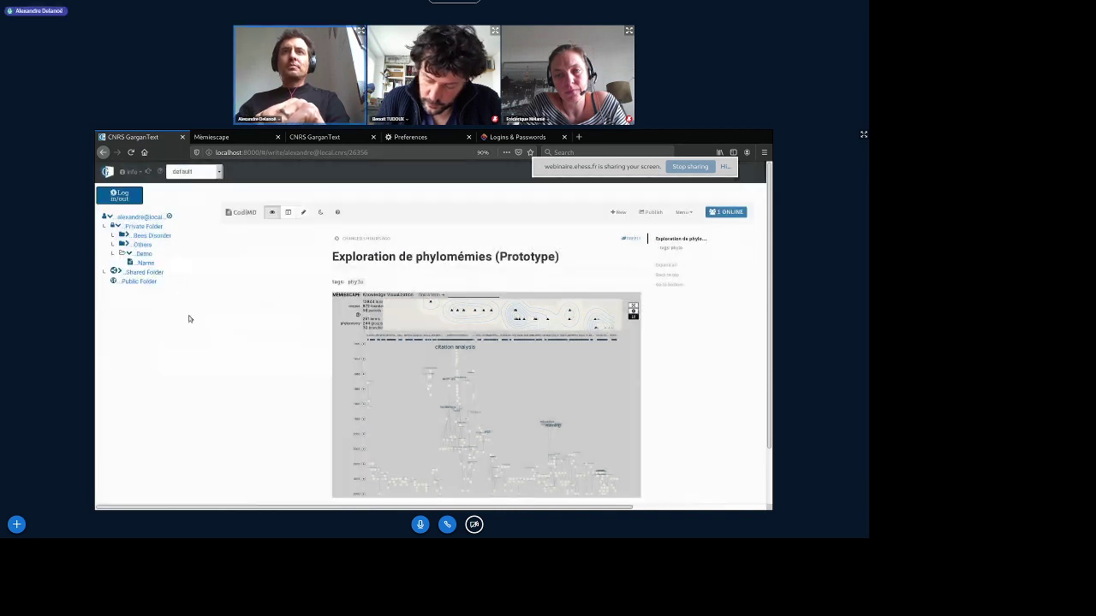
left_click(143, 263)
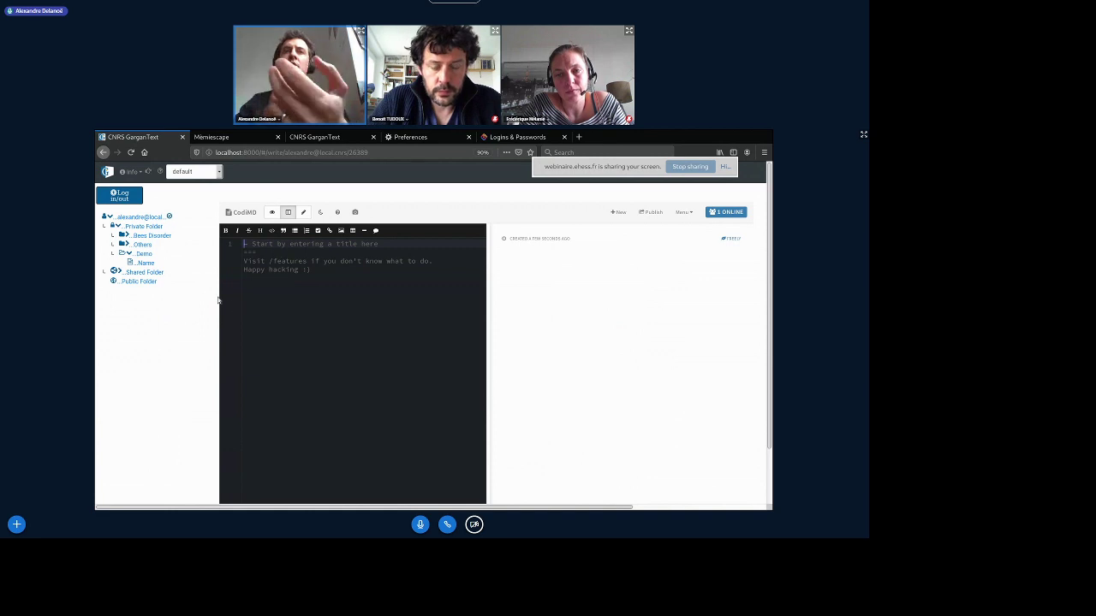
Add a child FrameWrite node under the Name document in the Demo folder and rename the child Chapter
left_click(158, 262)
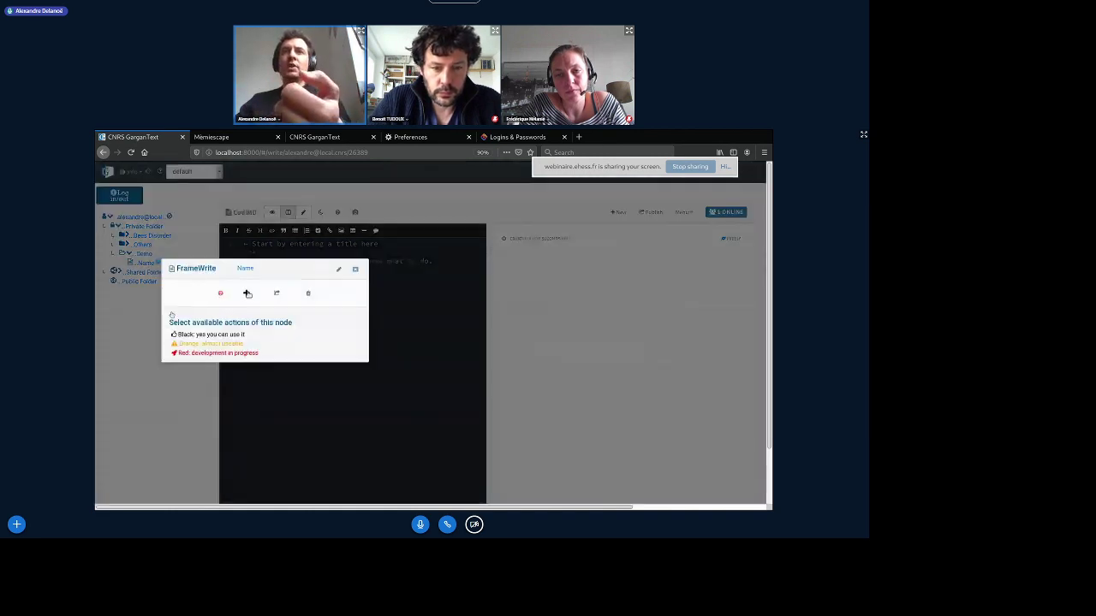
left_click(247, 293)
left_click(264, 369)
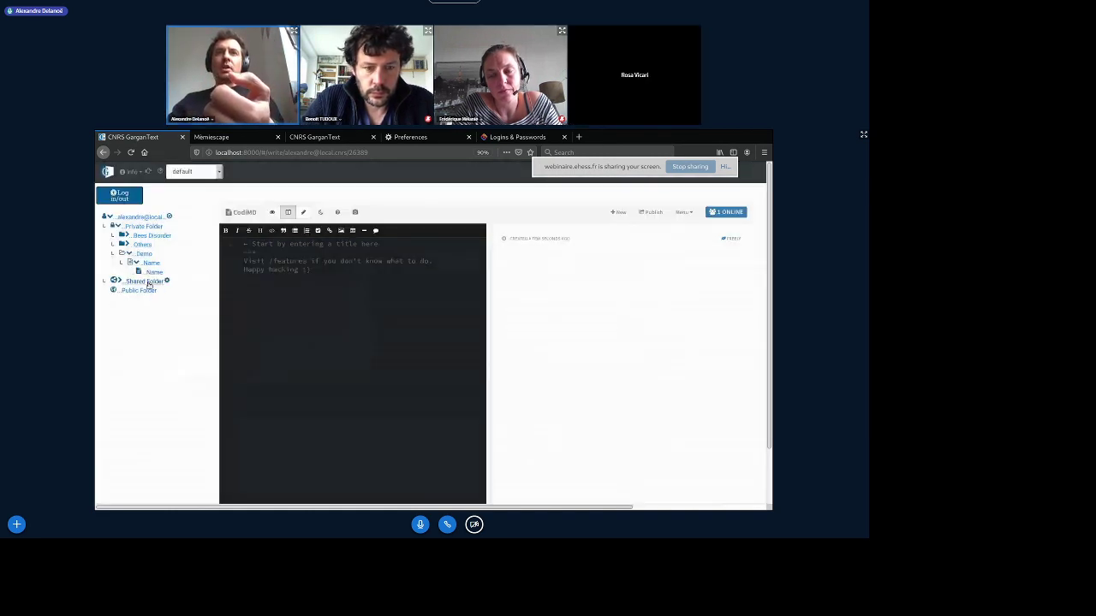
left_click(165, 271)
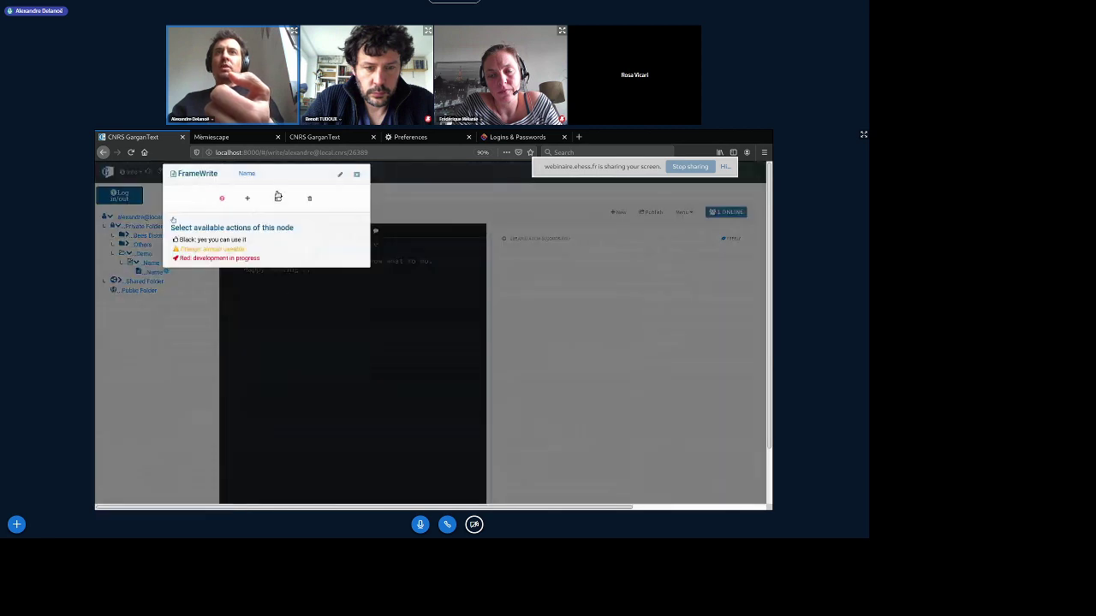
left_click(339, 174)
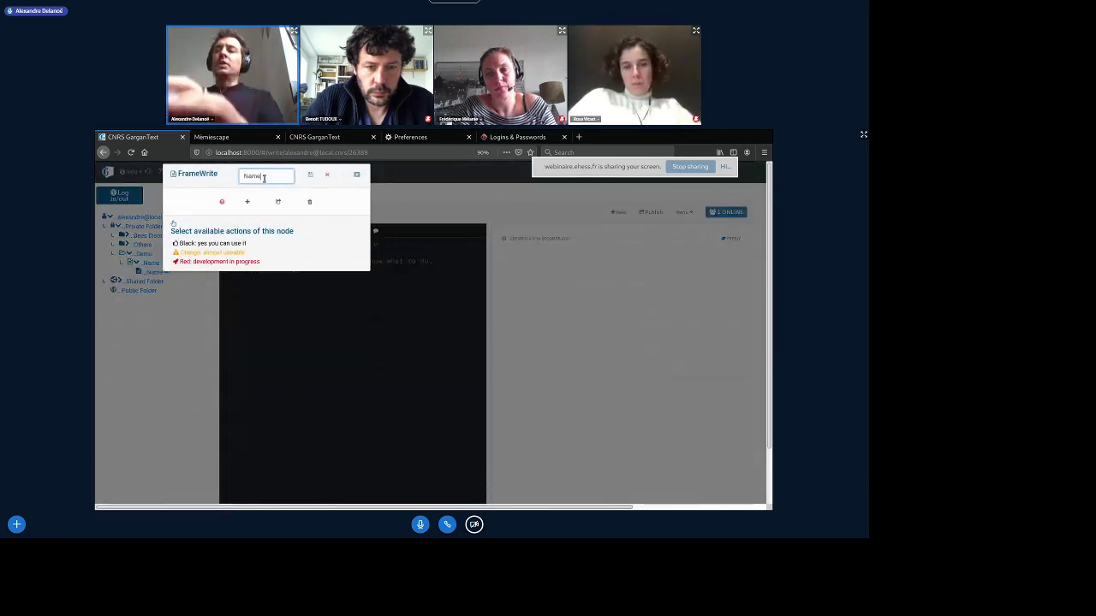
key("BackSpace")
key("BackSpace")
key("BackSpace")
key("BackSpace")
type("Chapter")
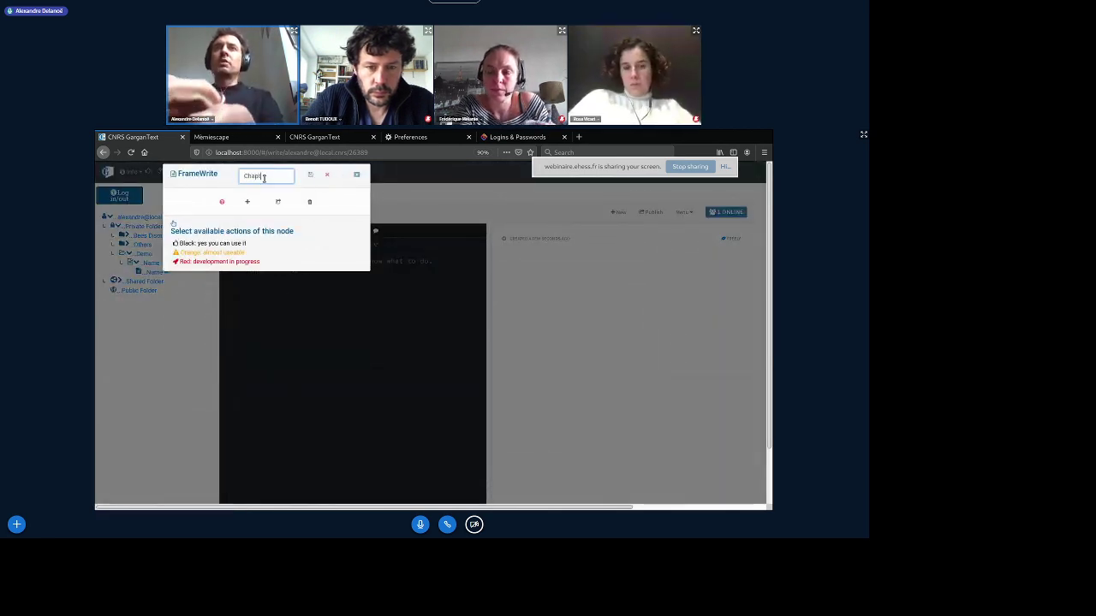
key("Return")
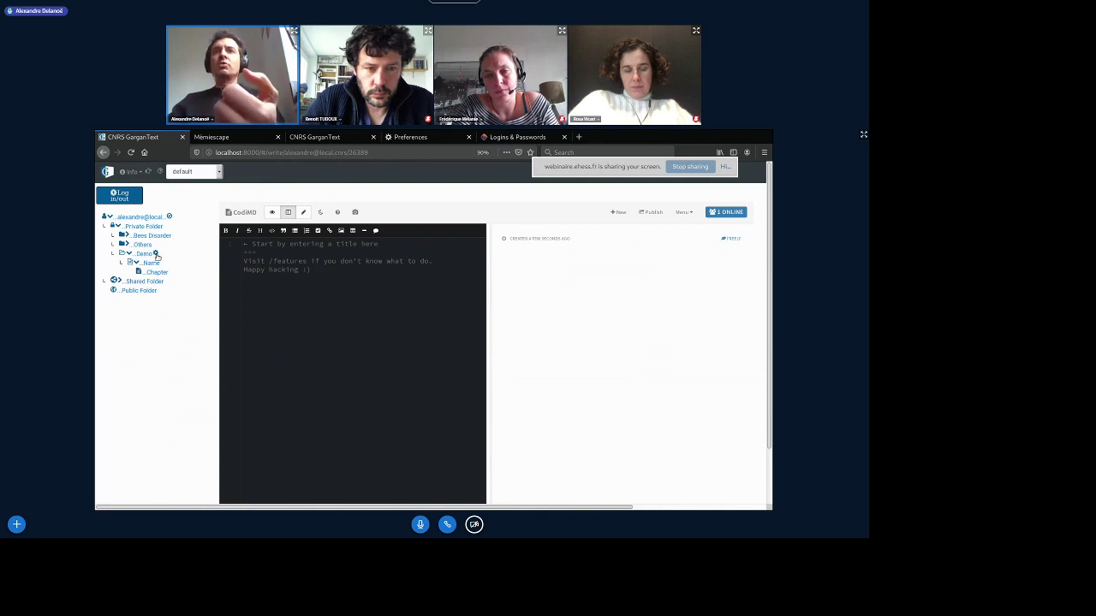
Add a NodeFrameCalc node to the Demo folder and open its spreadsheet at cell B6
left_click(157, 254)
left_click(243, 285)
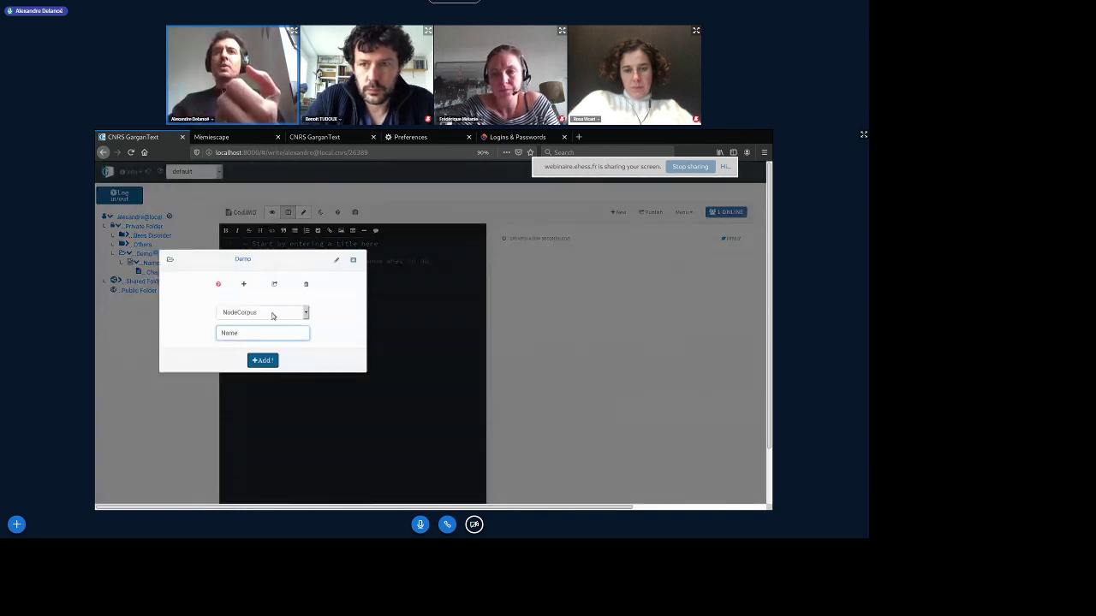
left_click(305, 314)
left_click(251, 369)
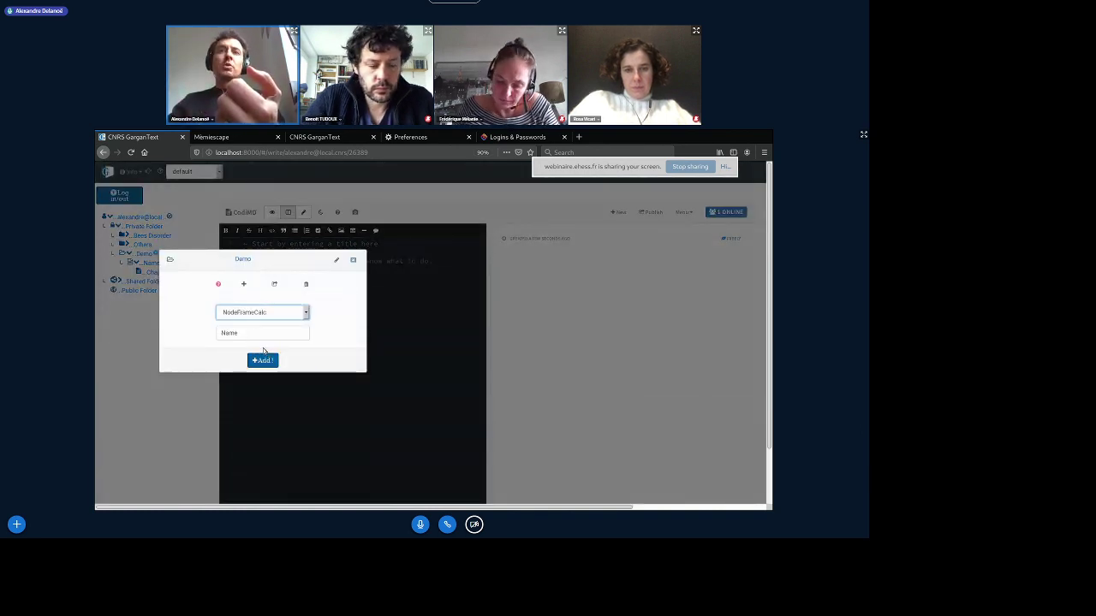
left_click(262, 360)
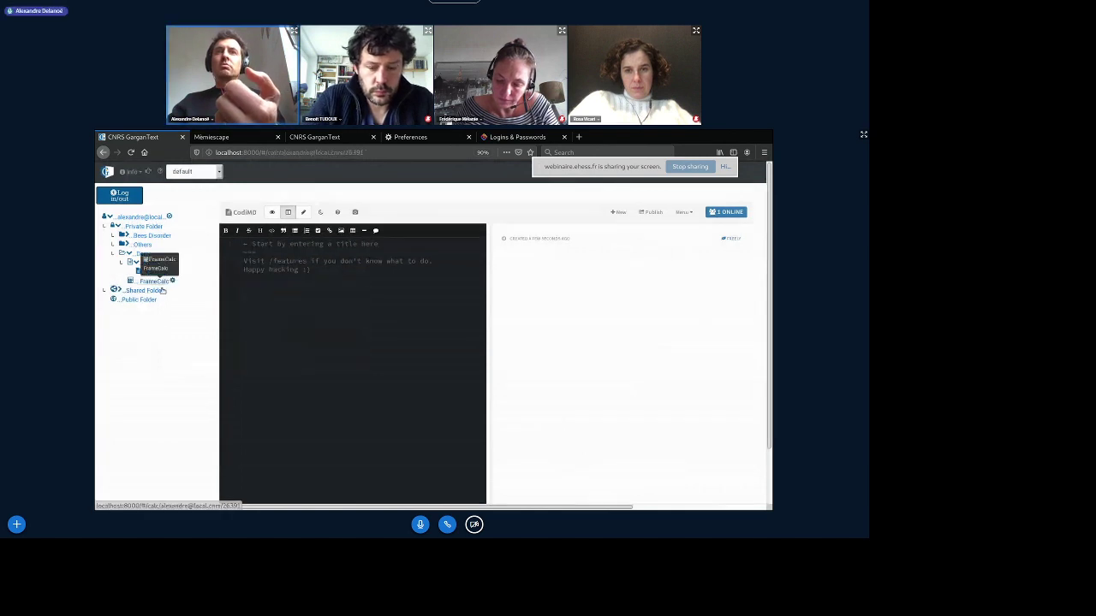
left_click(157, 283)
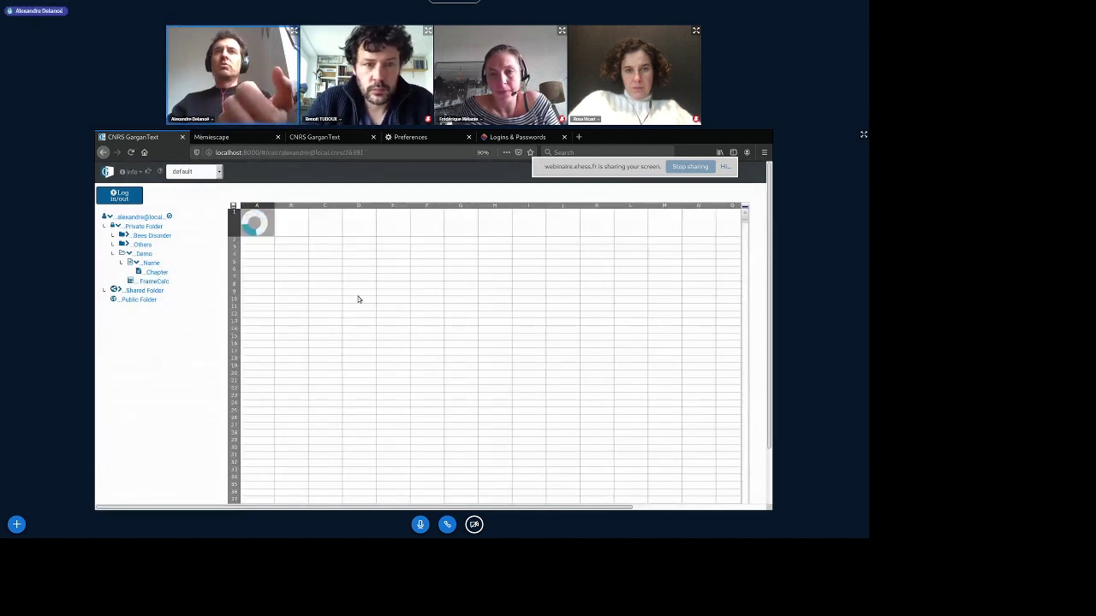
left_click(304, 271)
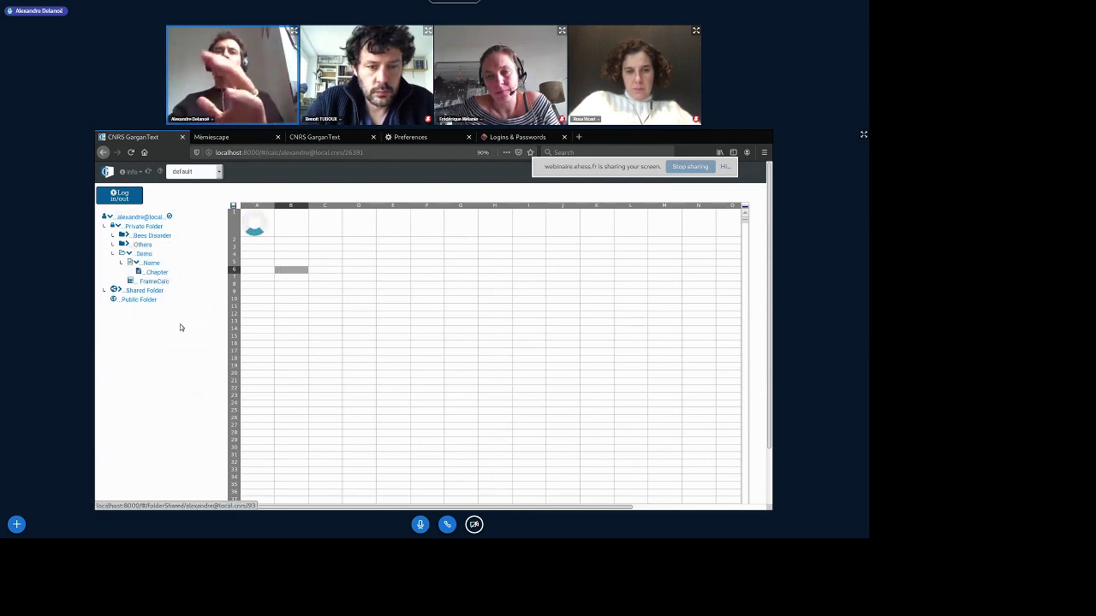
Add a child node called Name under the FrameCalc spreadsheet in the Demo folder
left_click(172, 282)
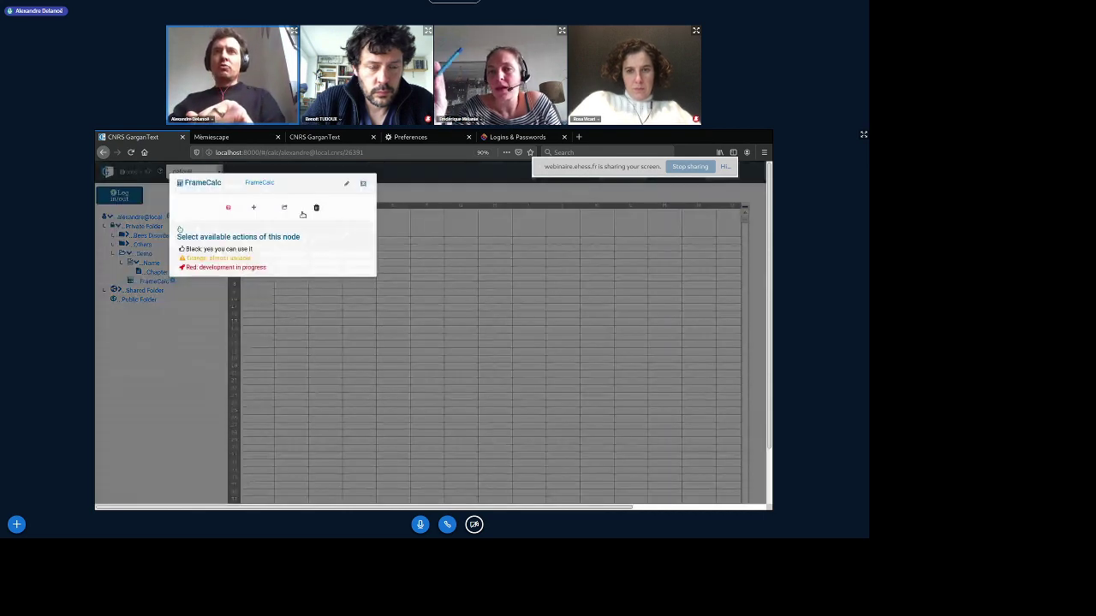
left_click(255, 208)
left_click(273, 284)
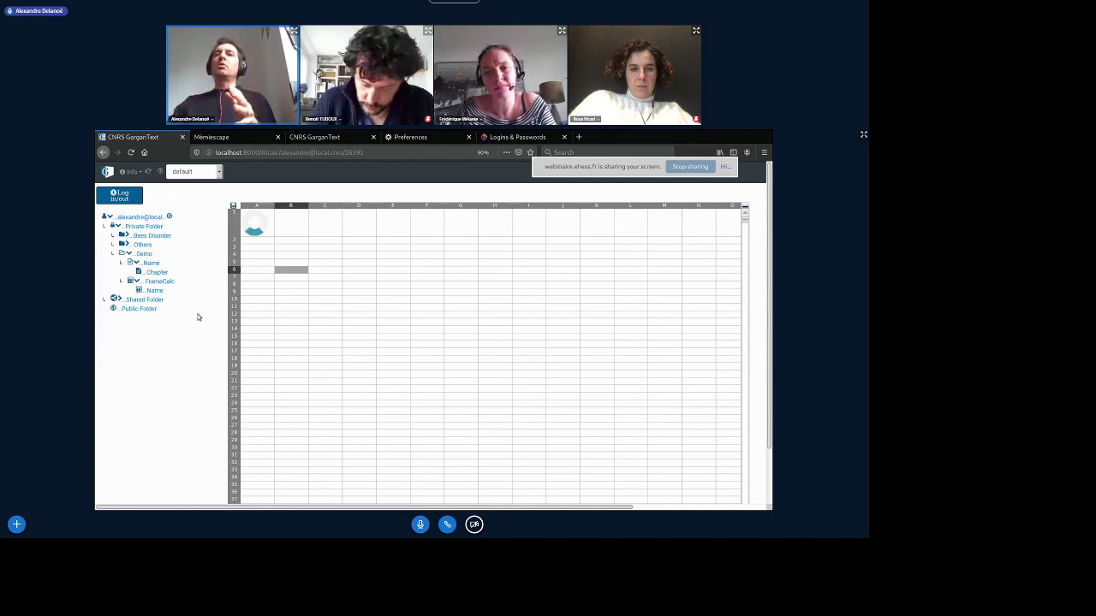
Open GarganText's API documentation and look over the main REST operations it lists
left_click(396, 299)
left_click(299, 252)
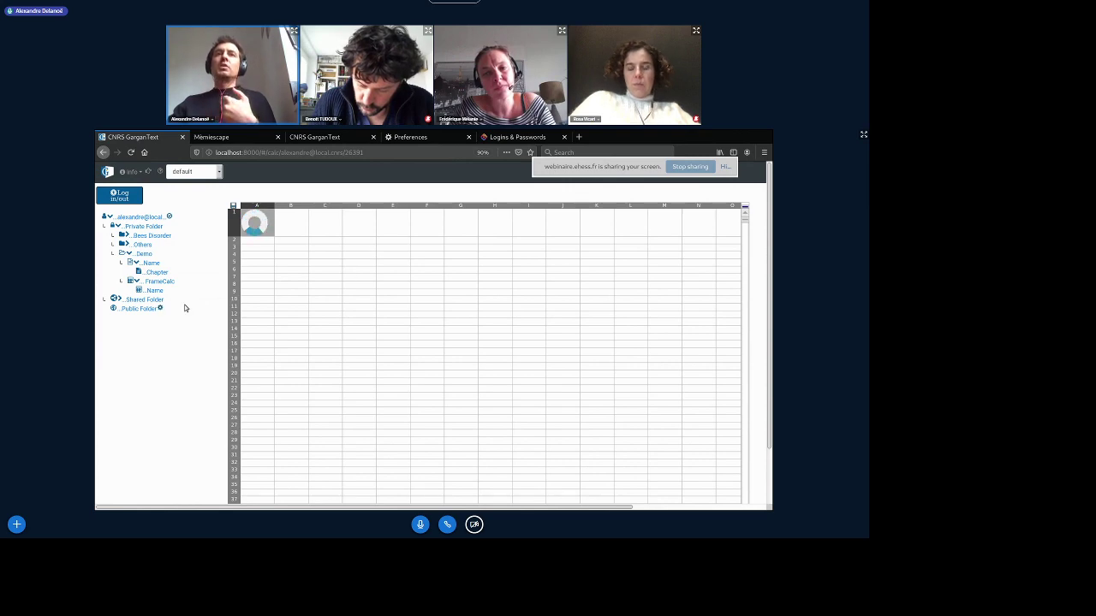
left_click(132, 172)
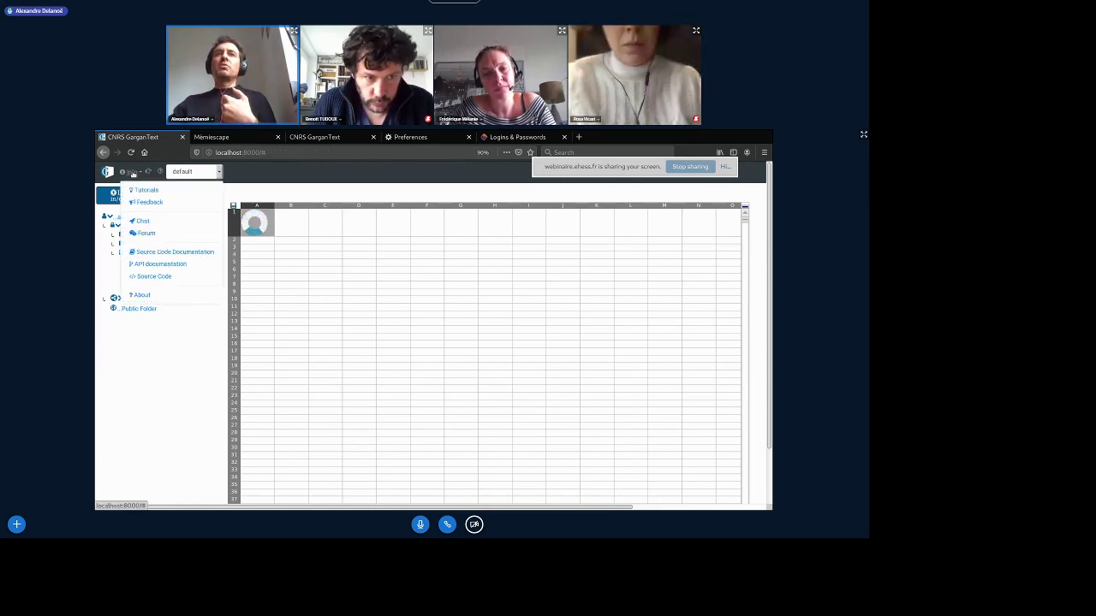
left_click(171, 266)
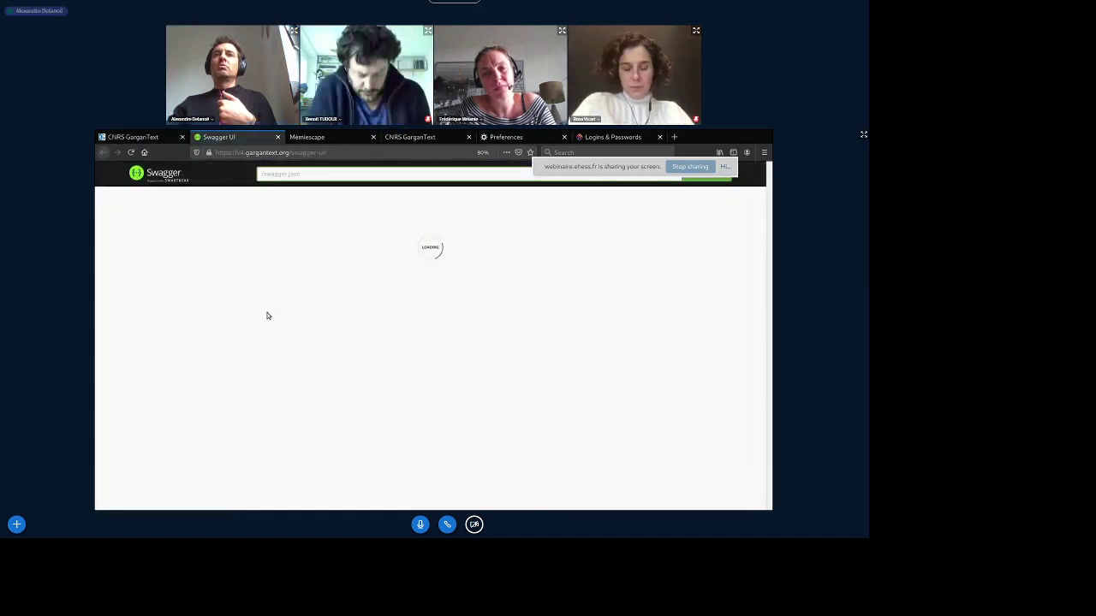
scroll(264, 336, "down", 1)
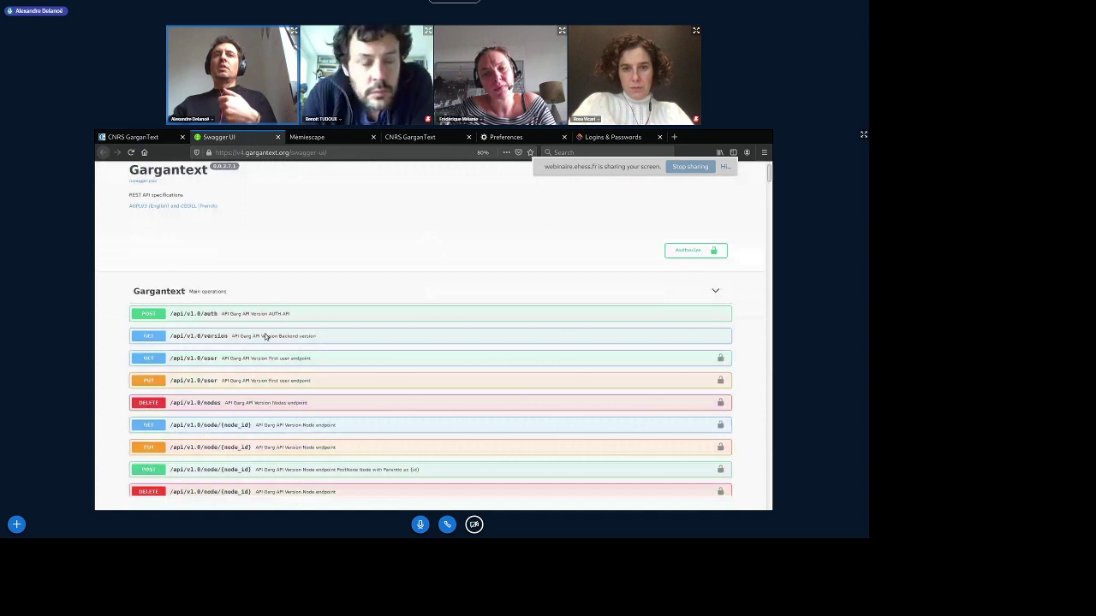
scroll(264, 334, "down", 4)
scroll(263, 327, "up", 3)
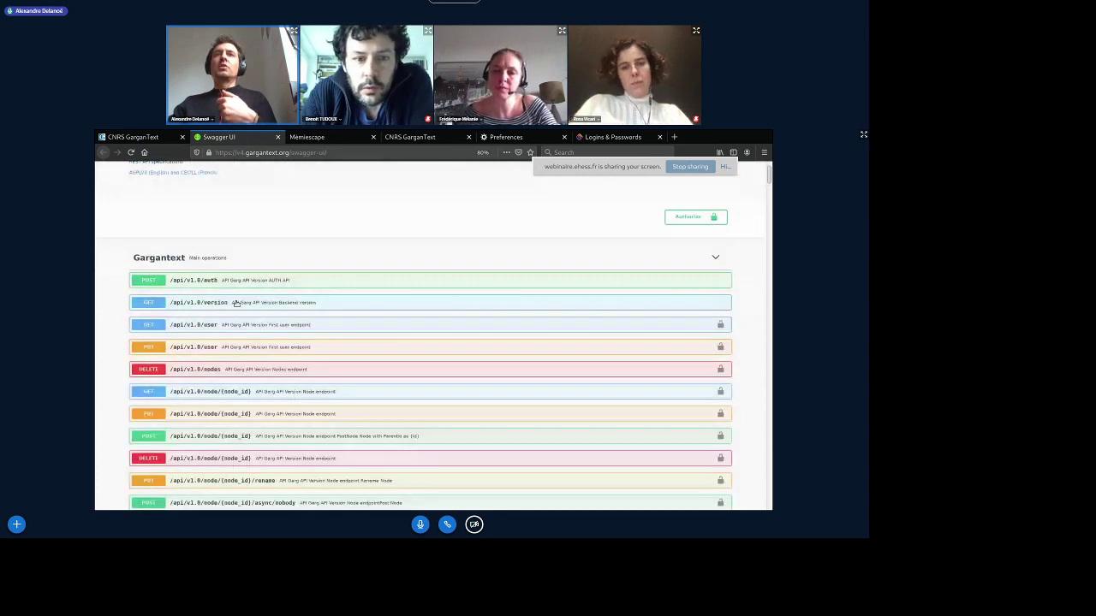
Return to the GarganText tree and expand Shared Folder down through the Mon université and Departement X teams
left_click(132, 137)
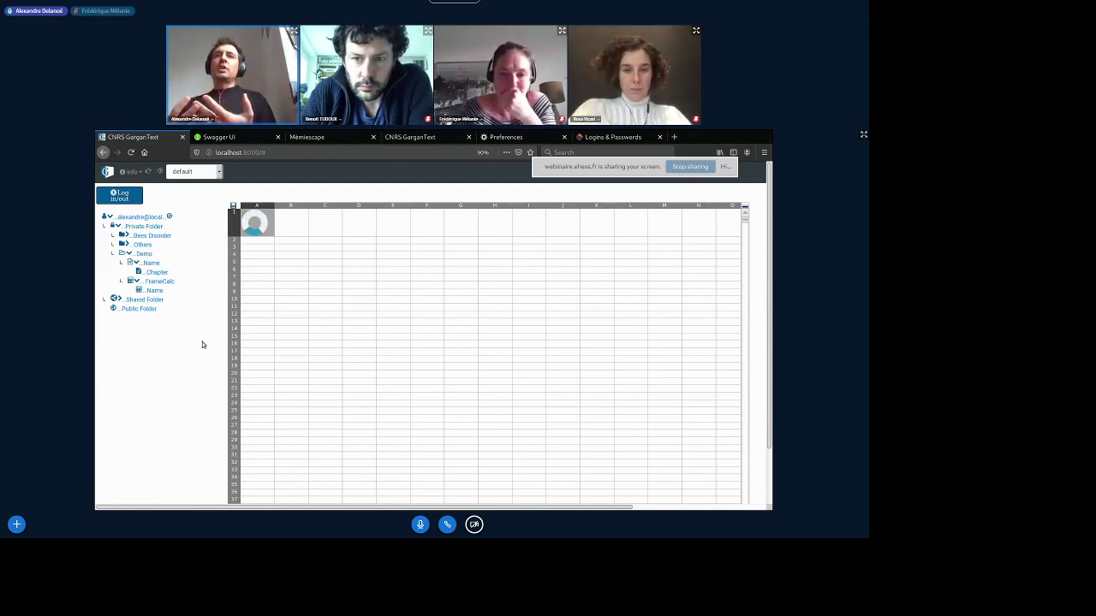
left_click(117, 298)
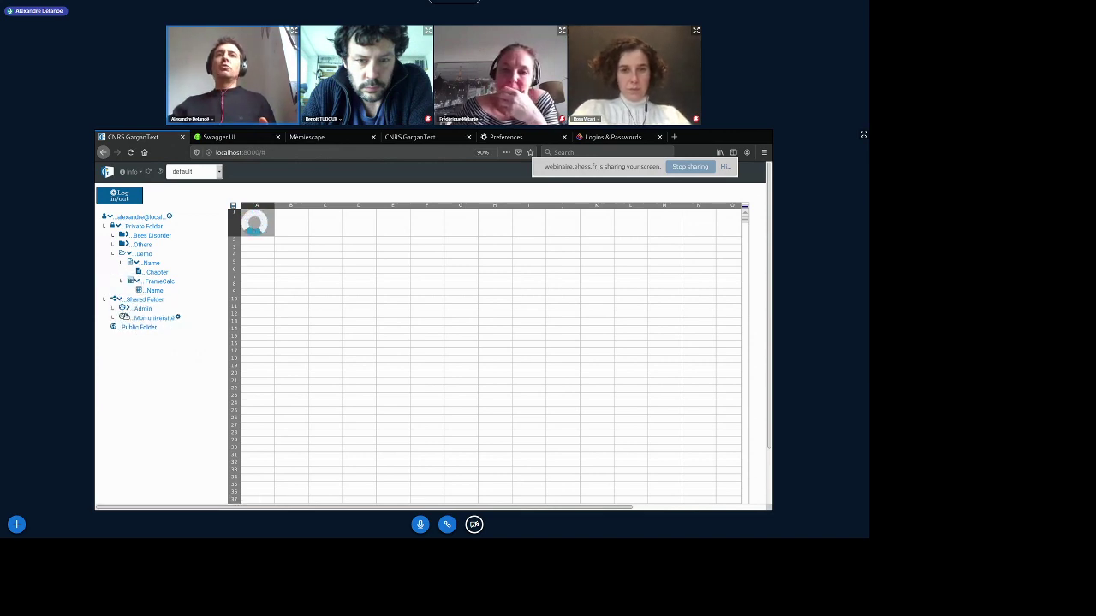
left_click(125, 317)
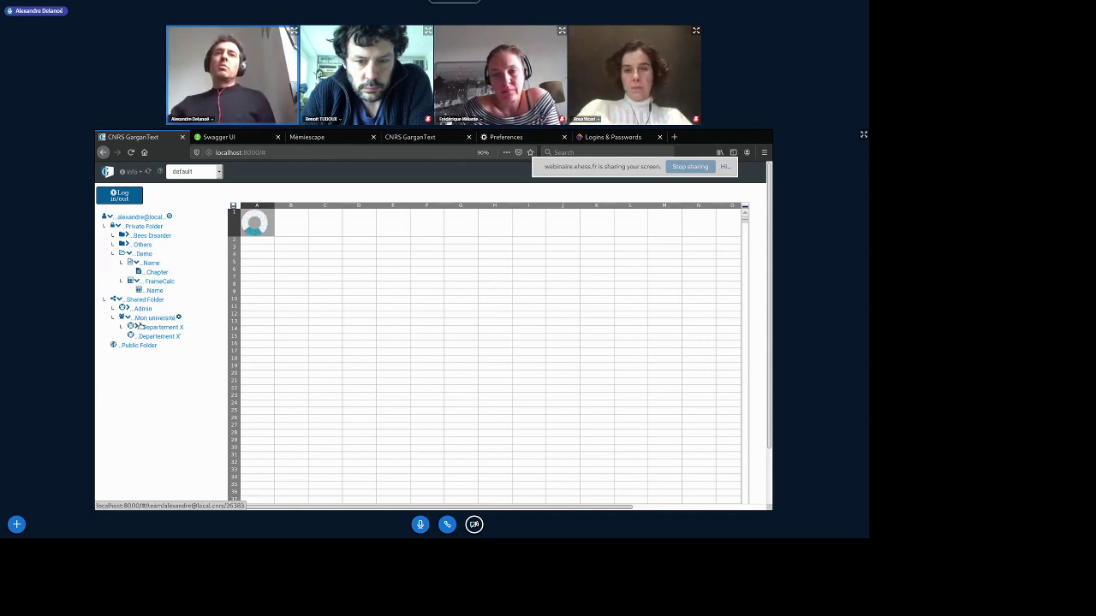
left_click(134, 327)
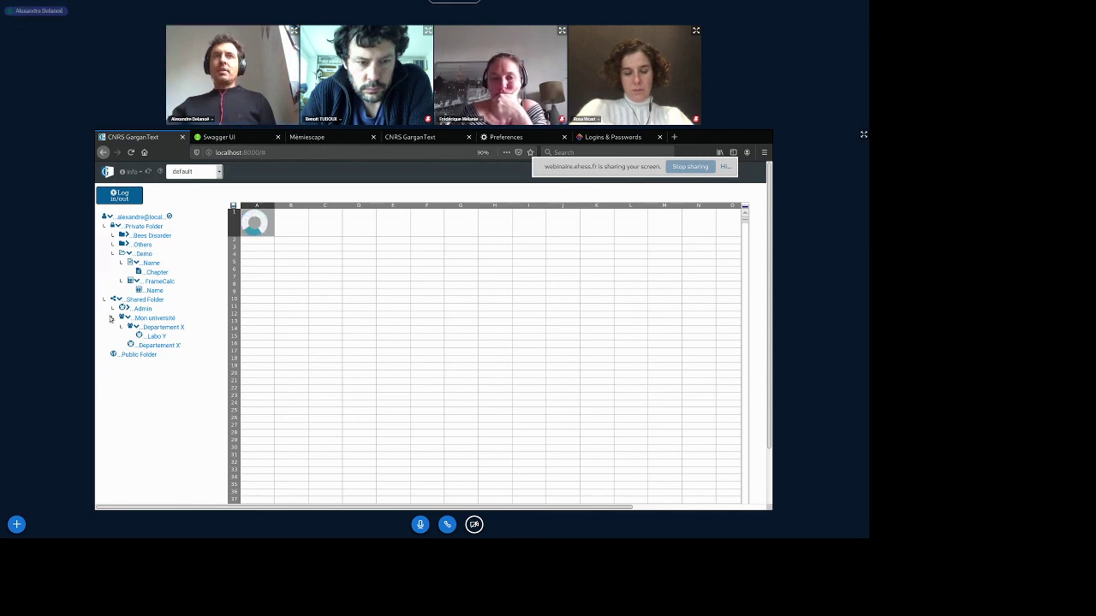
Look over the available instances in the instances manager and close it
left_click(127, 197)
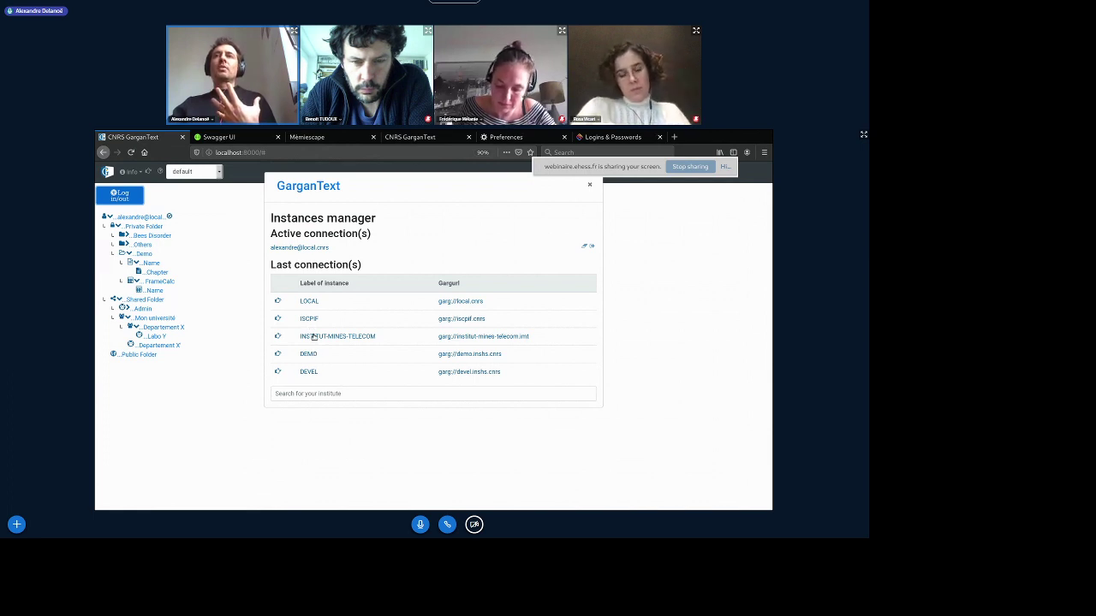
left_click(590, 186)
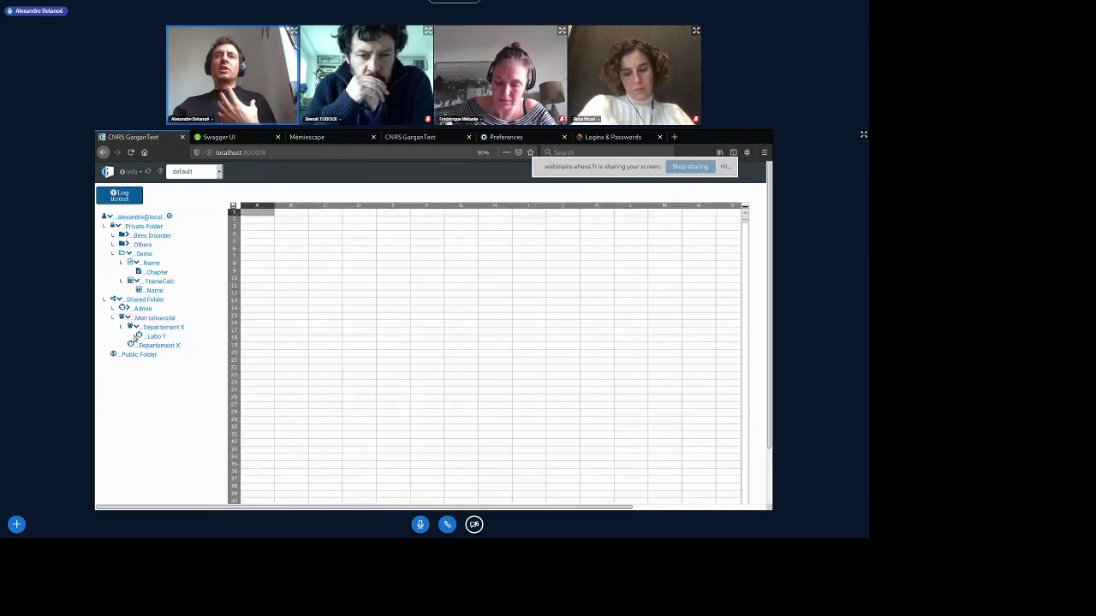
Collapse the Mon université team, view the form for adding a user to it, and close the form without adding anyone
left_click(126, 318)
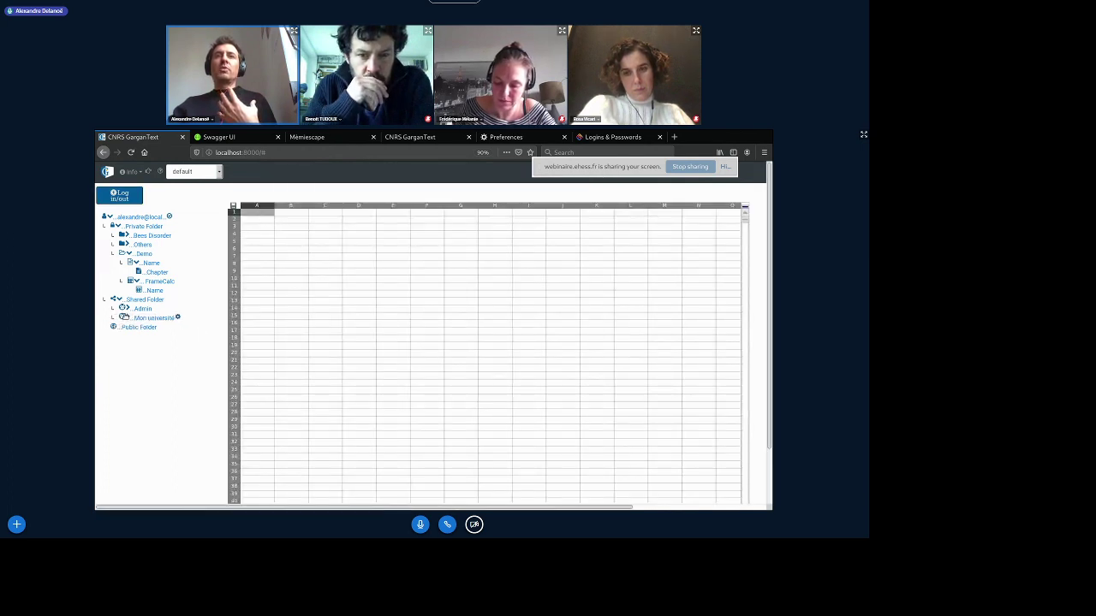
left_click(177, 318)
left_click(289, 245)
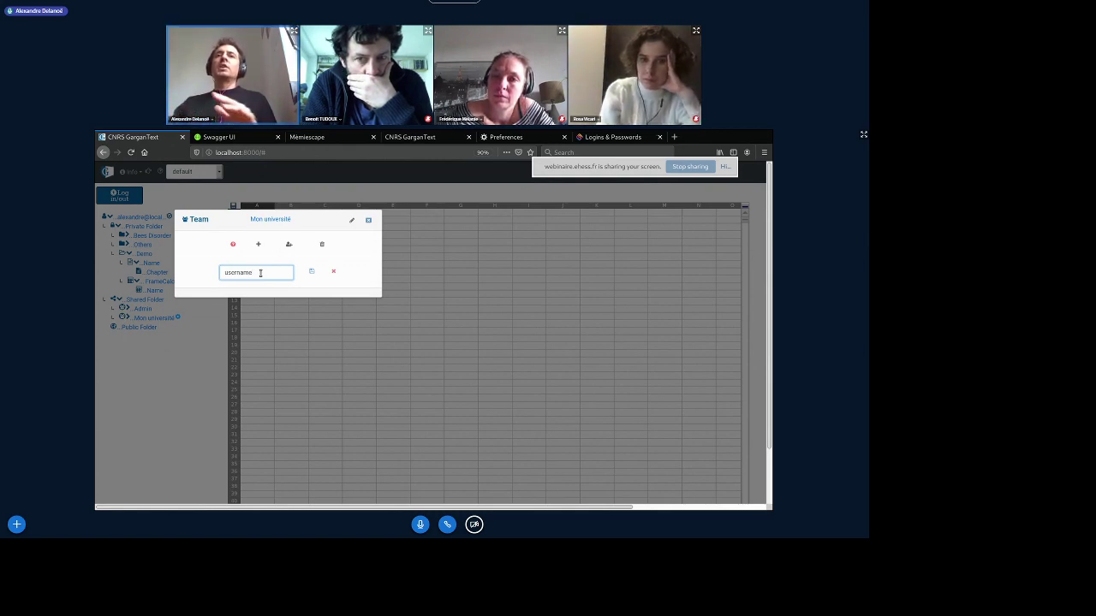
left_click(368, 220)
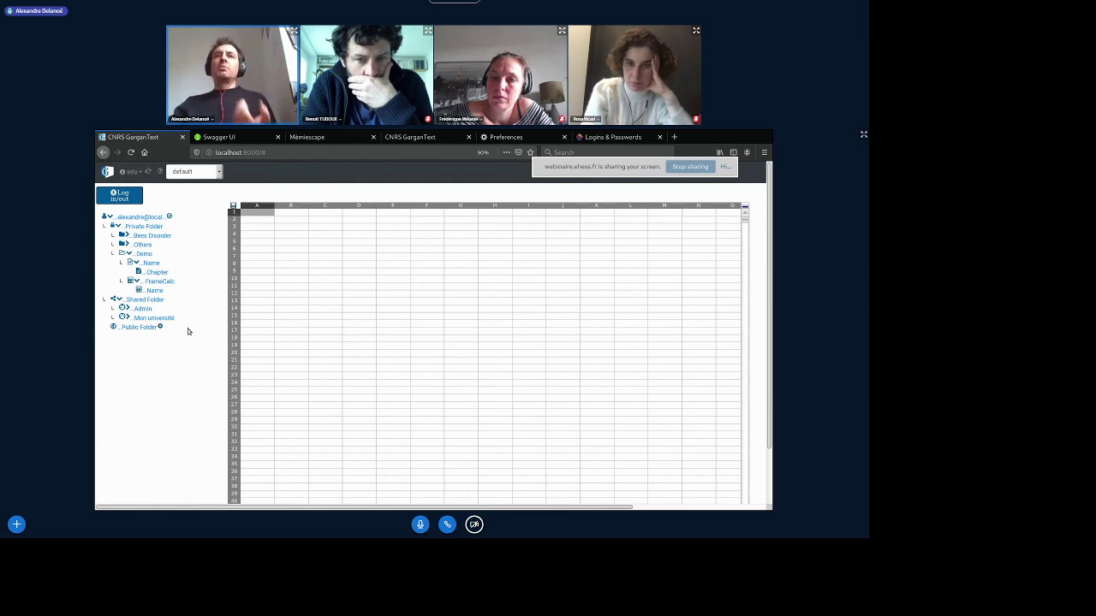
Expand the Mon université team and look inside the Admin team in the Shared Folder, leaving Admin collapsed
left_click(124, 318)
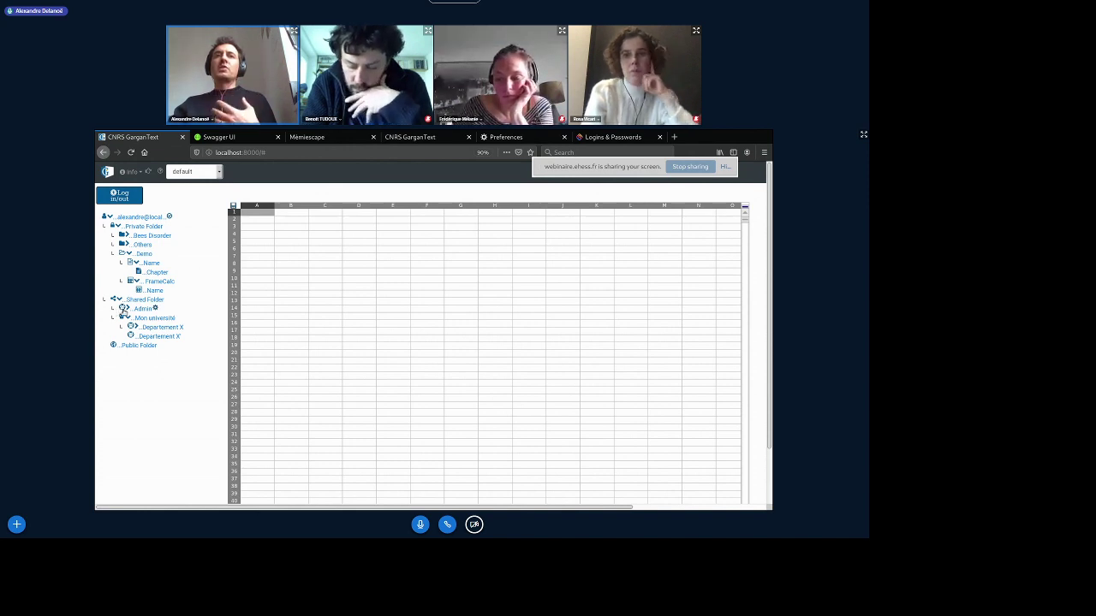
left_click(122, 309)
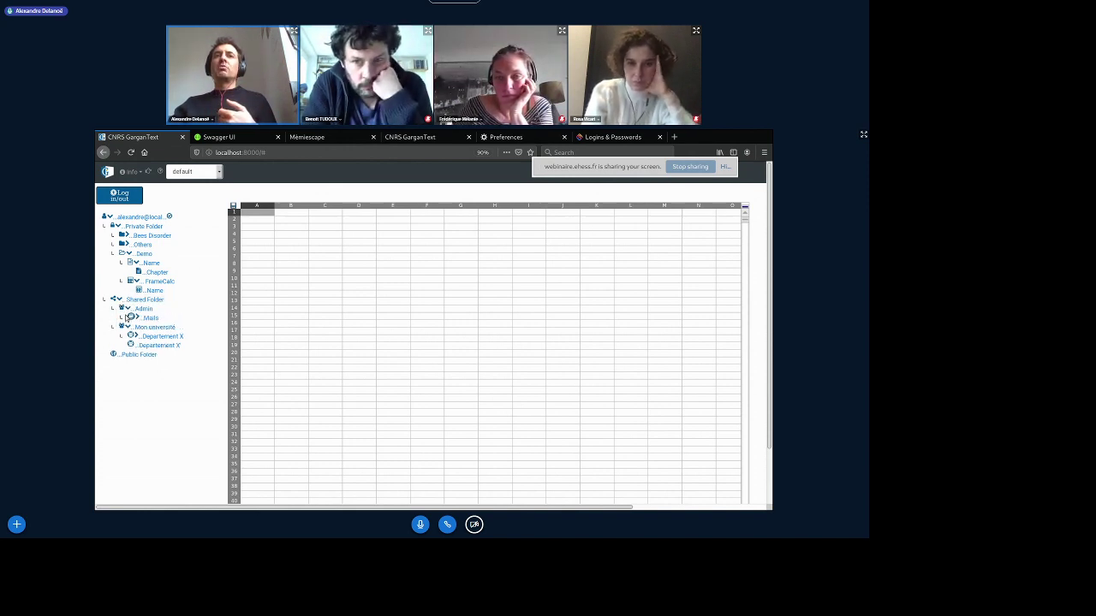
left_click(123, 311)
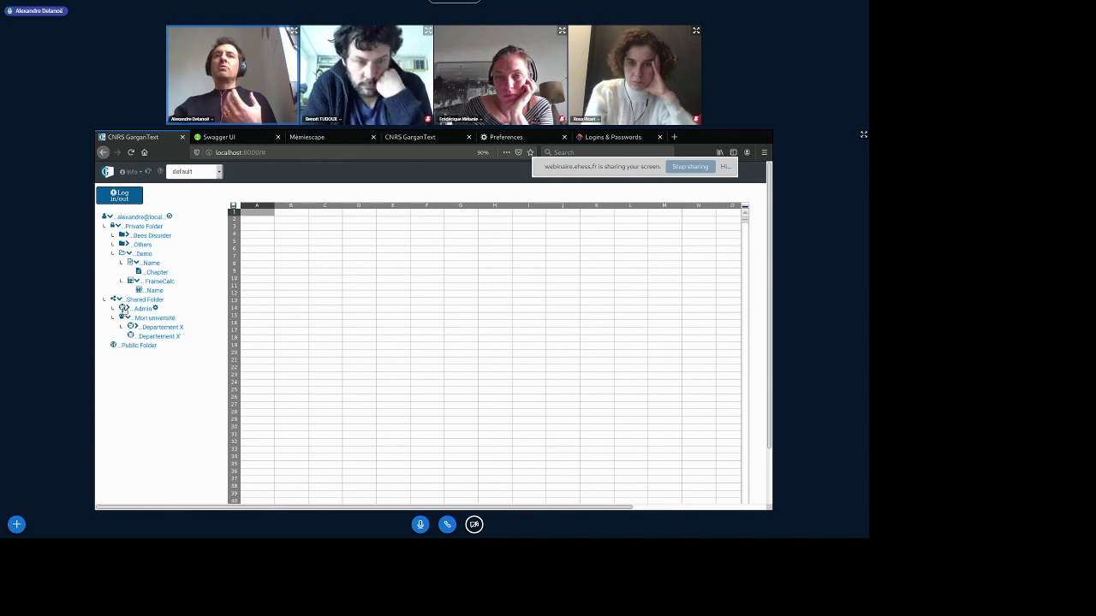
left_click(123, 309)
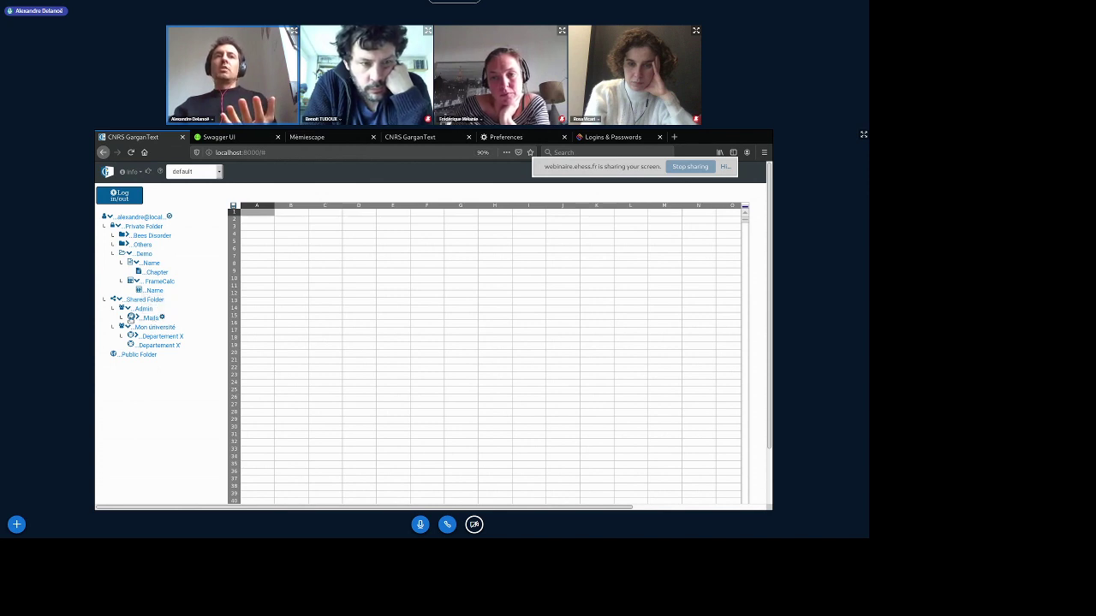
left_click(126, 309)
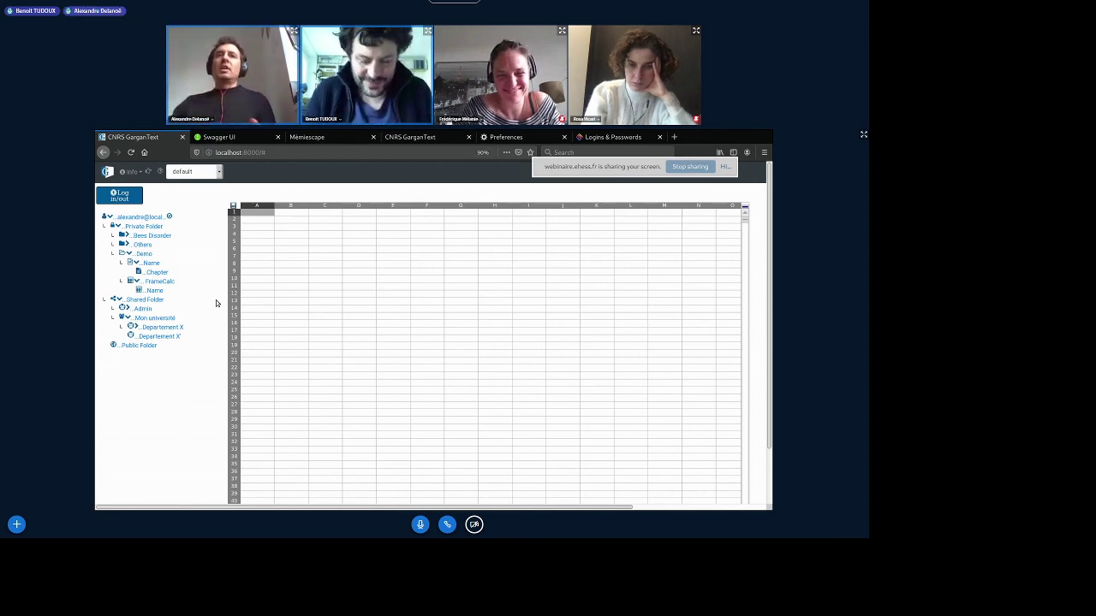
Open the Docs of the PubMed - Genesis corpus in the Bees Disorder folder
left_click(104, 218)
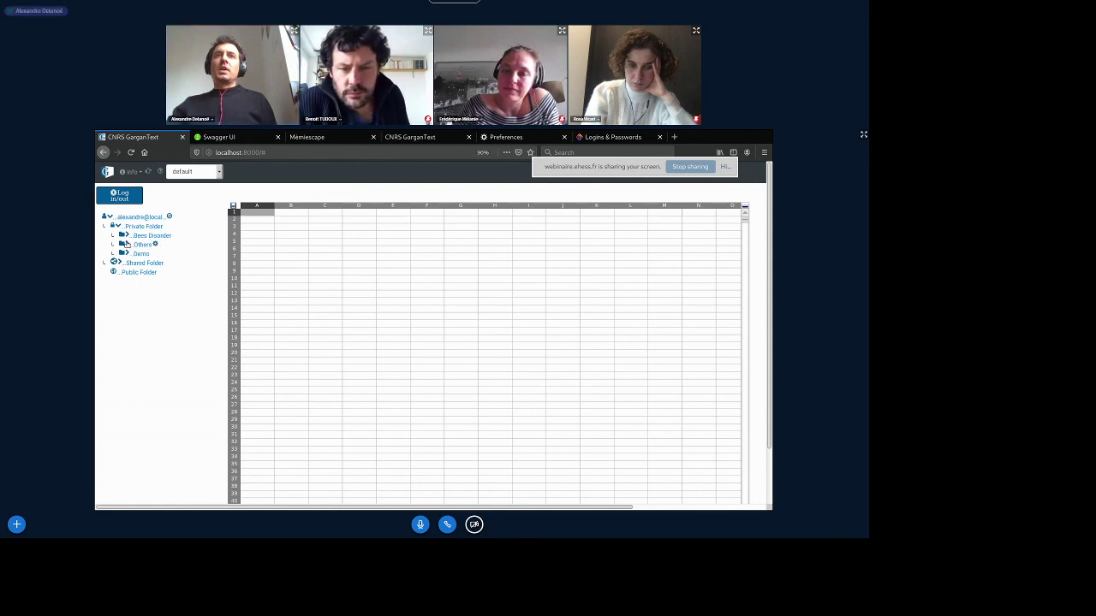
left_click(124, 236)
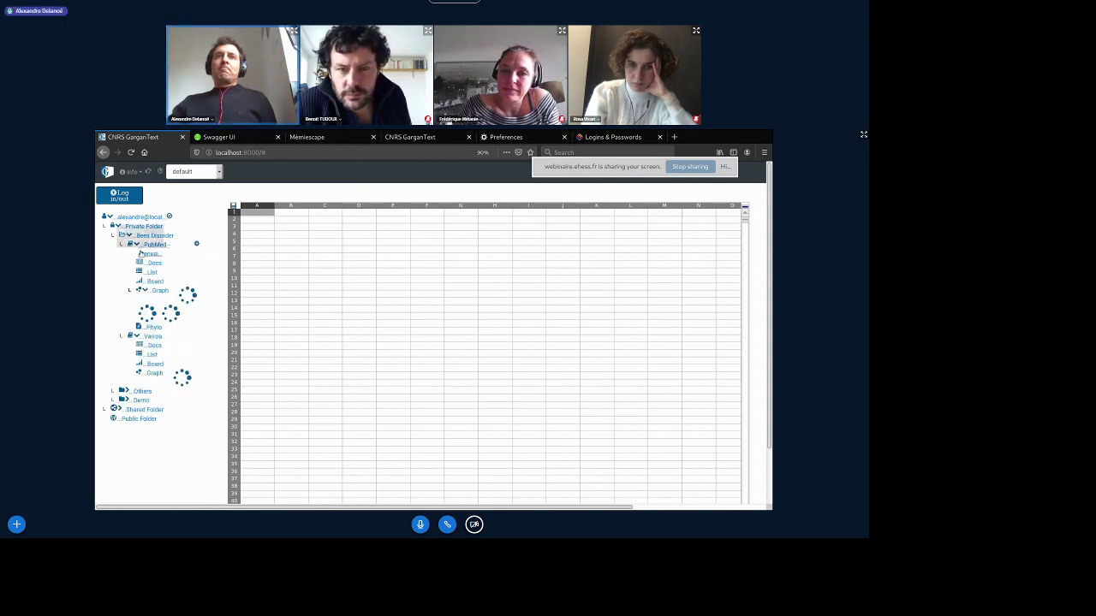
left_click(136, 263)
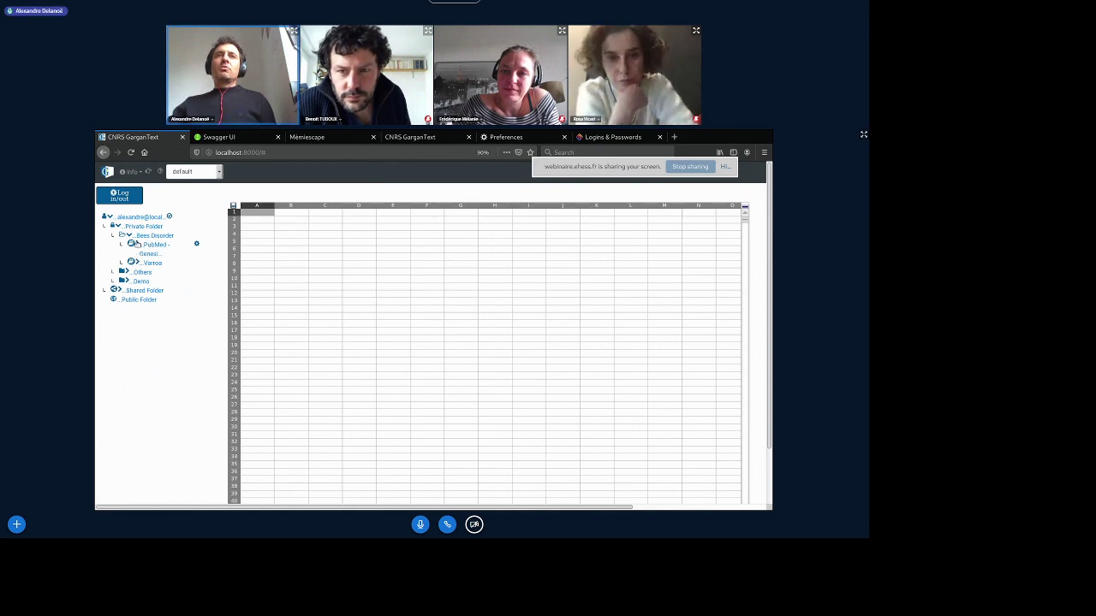
left_click(135, 244)
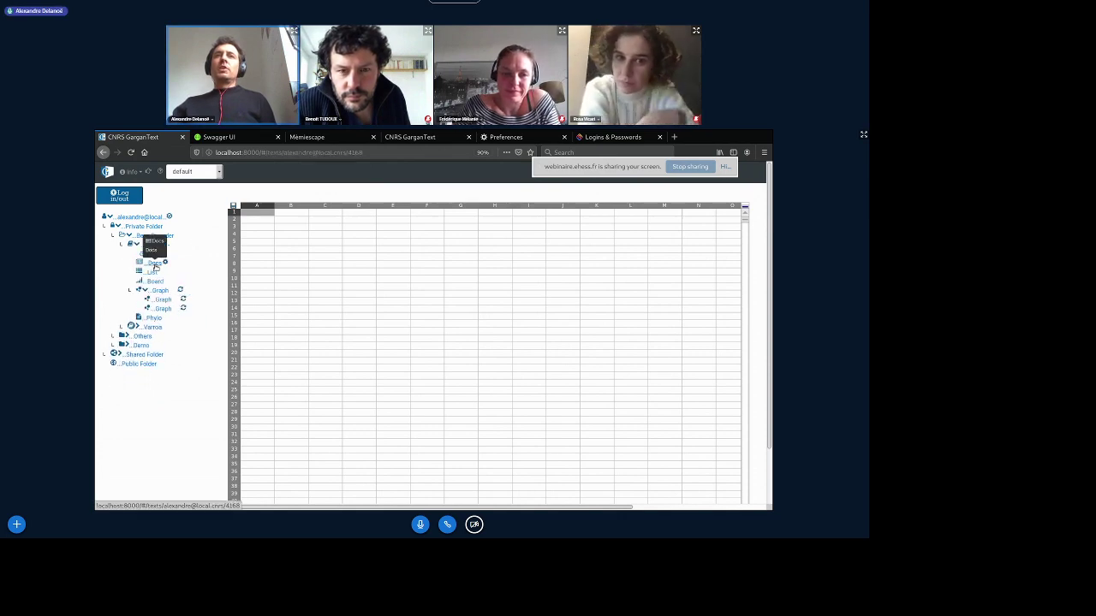
left_click(155, 265)
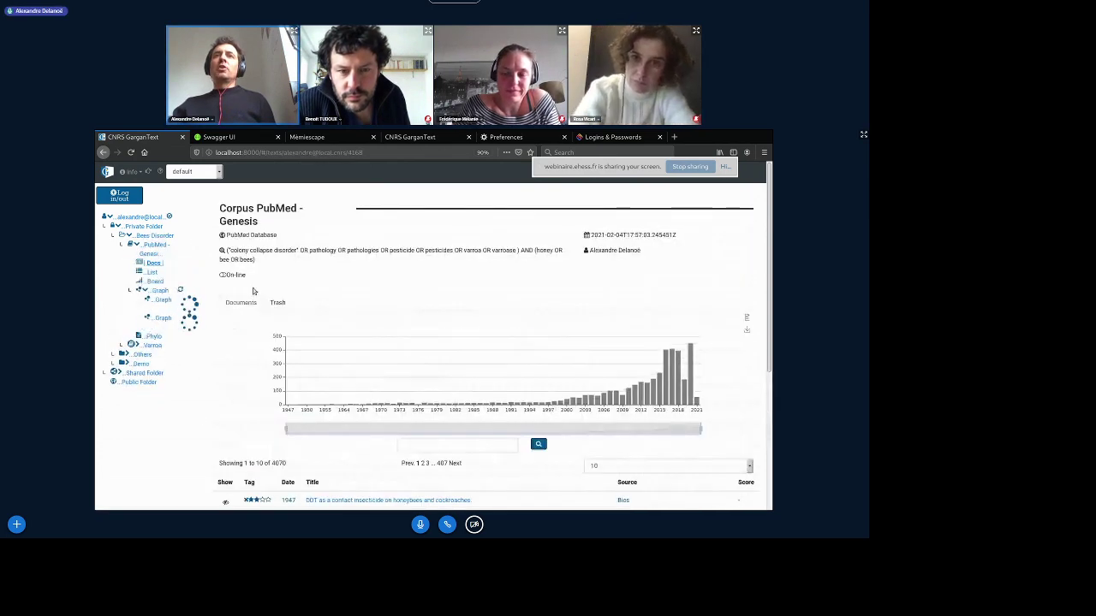
Look over the PubMed - Genesis documents page and switch it from On-line to Off-line
scroll(206, 402, "down", 3)
scroll(206, 402, "up", 1)
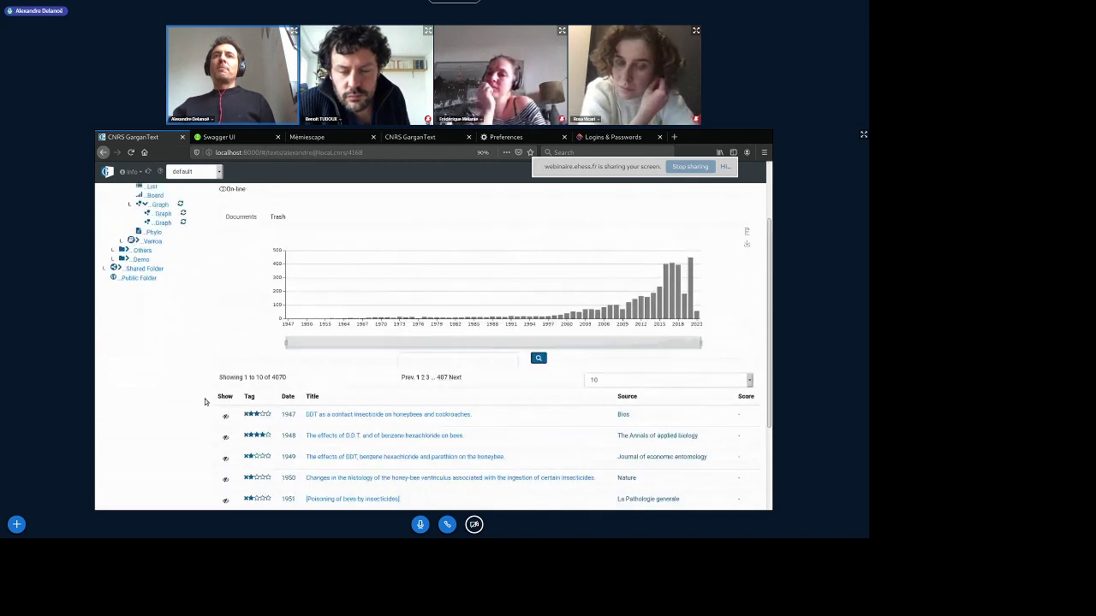
scroll(206, 402, "up", 3)
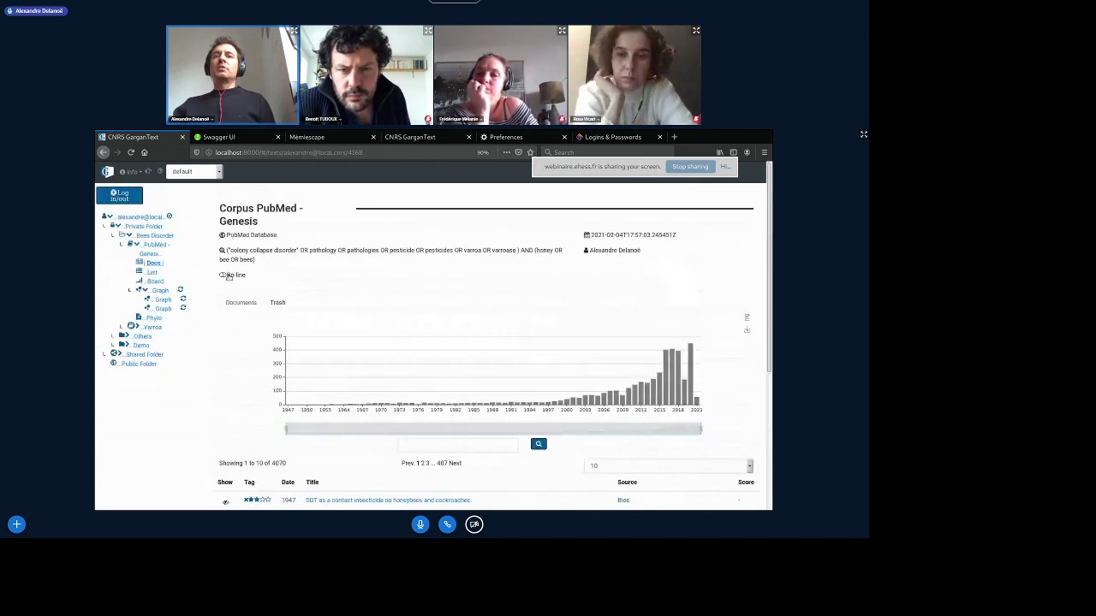
left_click(228, 275)
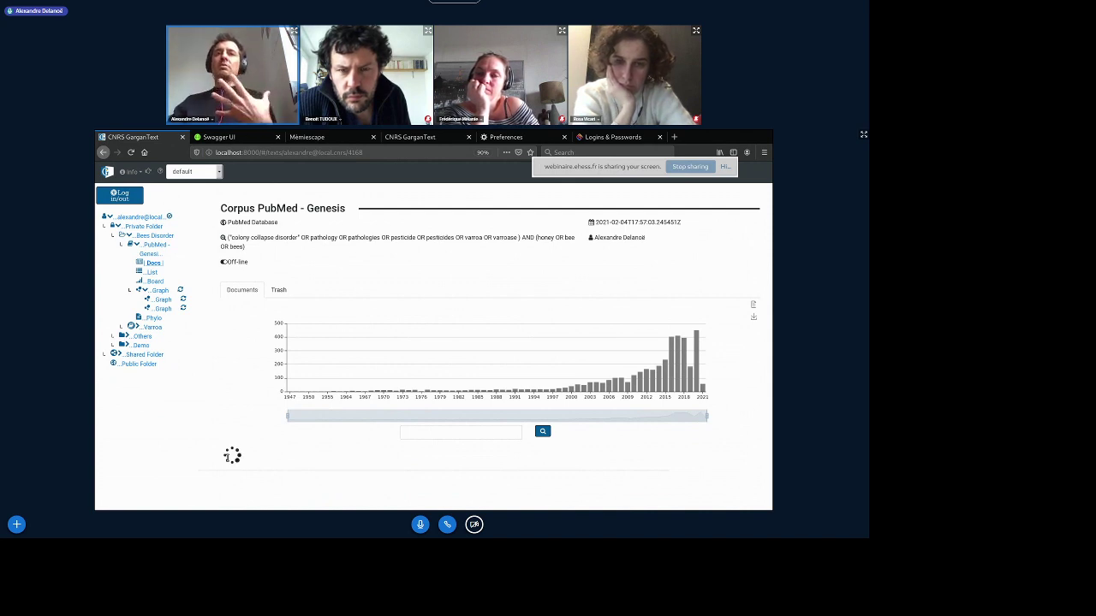
Browse the PubMed - Genesis document list forward to page 4
scroll(172, 455, "down", 1)
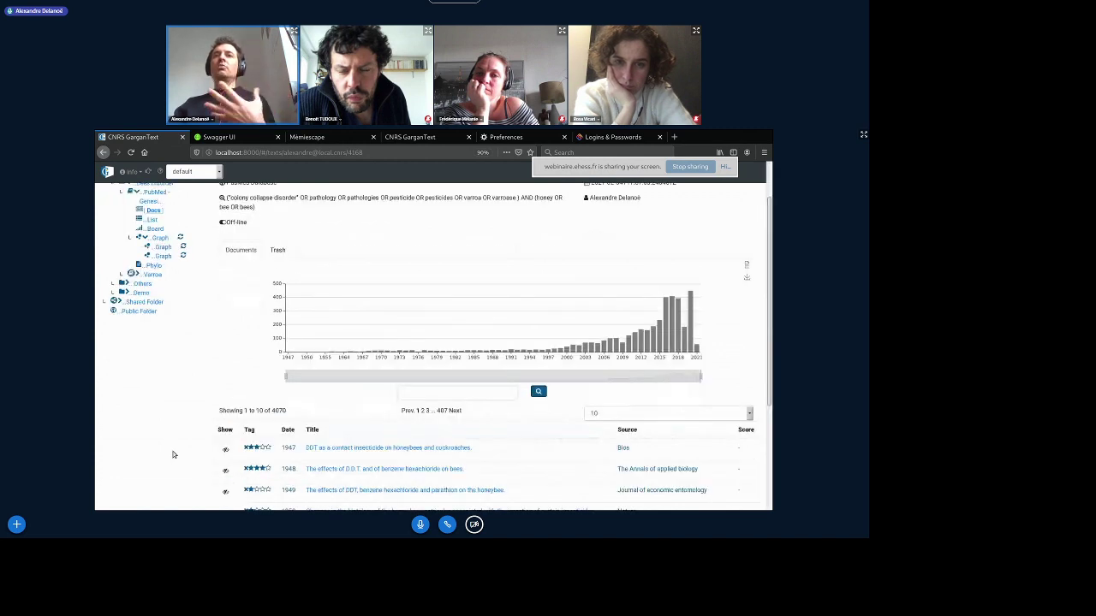
scroll(172, 454, "down", 1)
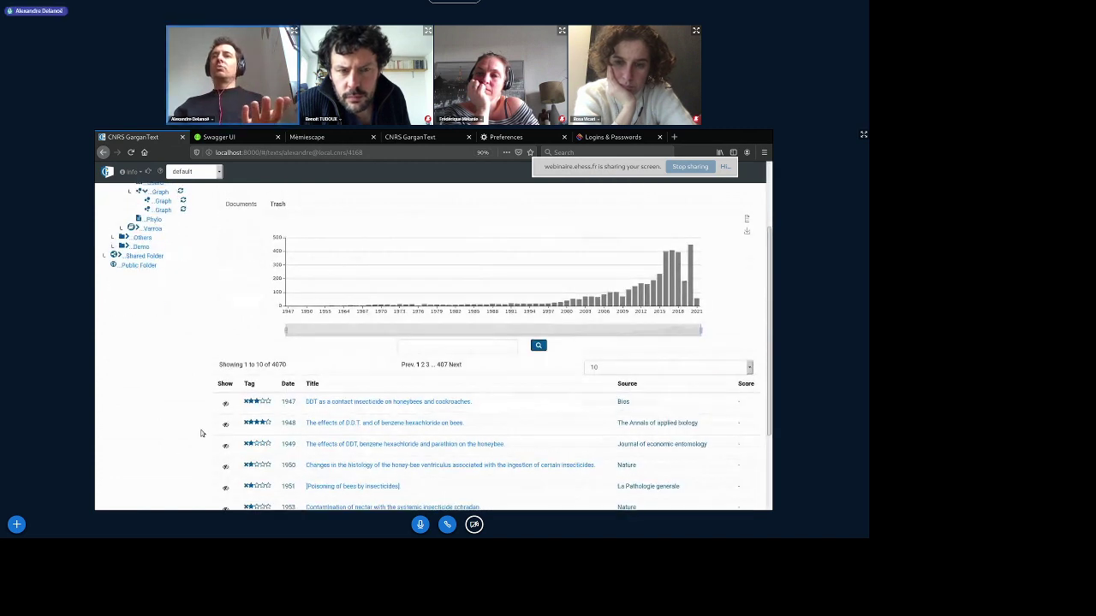
left_click(458, 377)
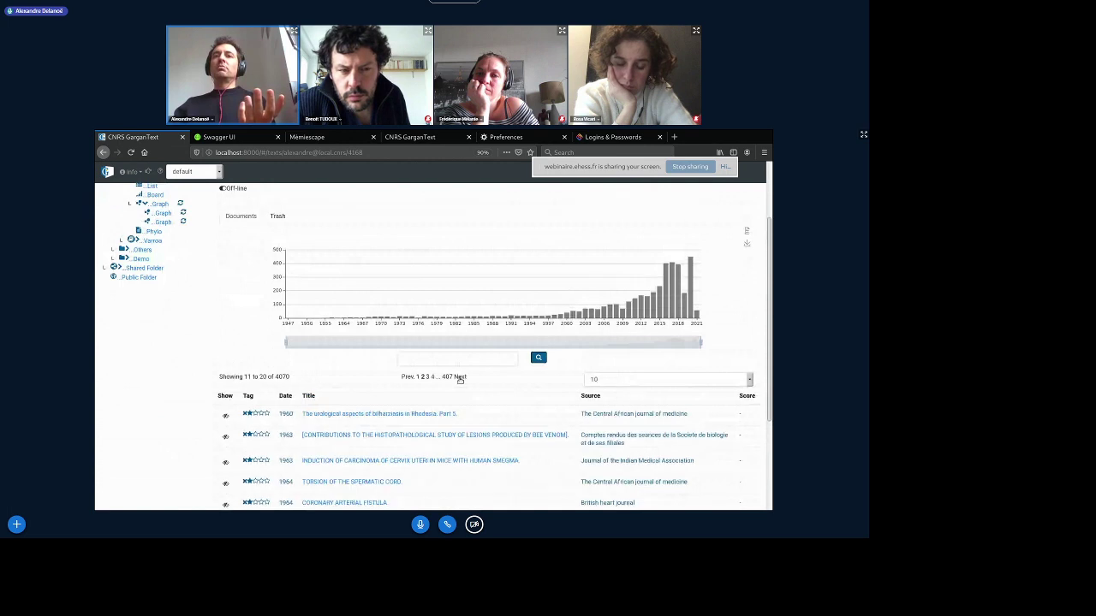
left_click(459, 377)
left_click(460, 377)
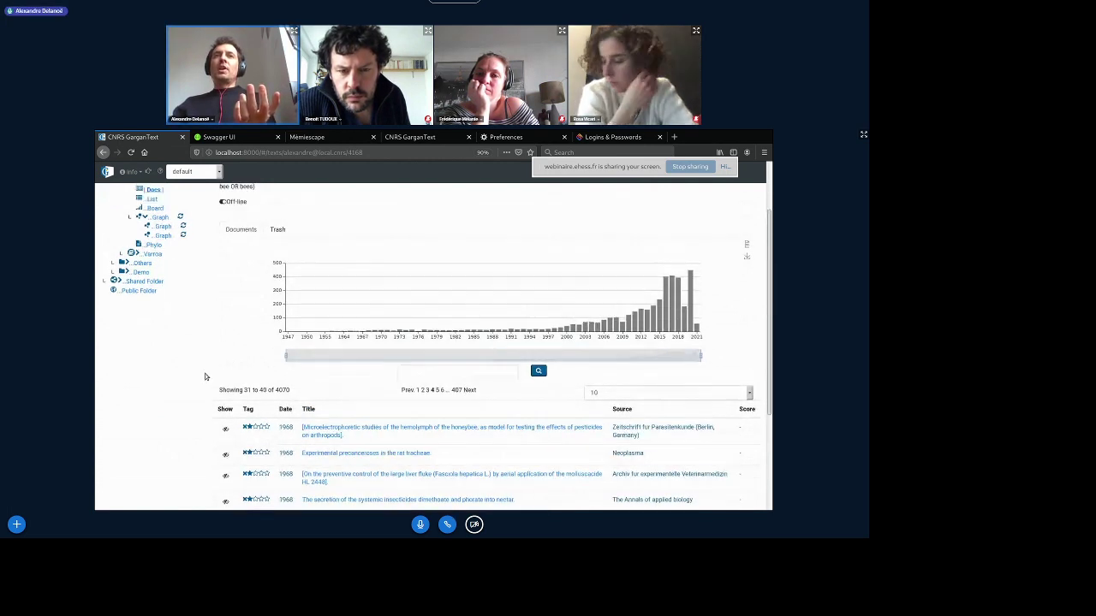
scroll(204, 373, "up", 2)
Open the PubMed - Genesis corpus's List and examine its extracted terms up to page 2 and its institutes
left_click(151, 274)
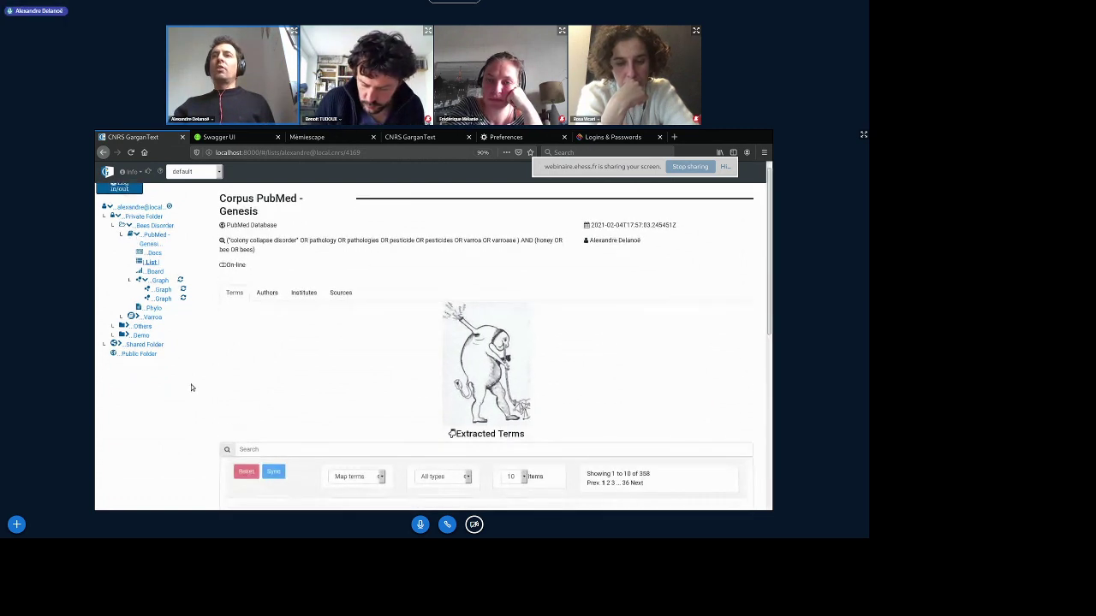
scroll(502, 337, "down", 3)
left_click(636, 341)
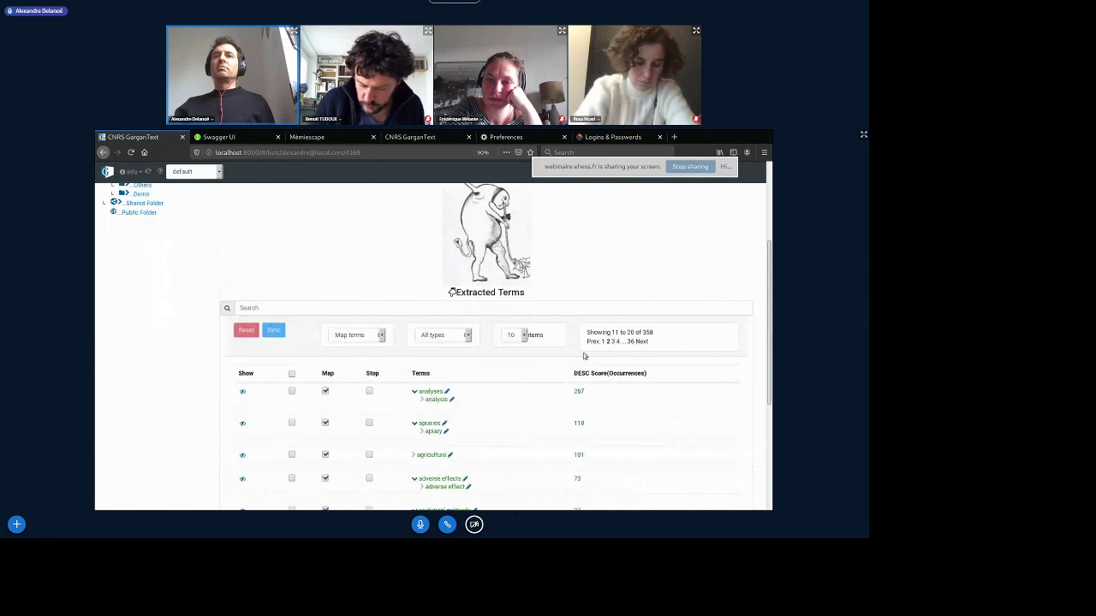
scroll(180, 381, "up", 3)
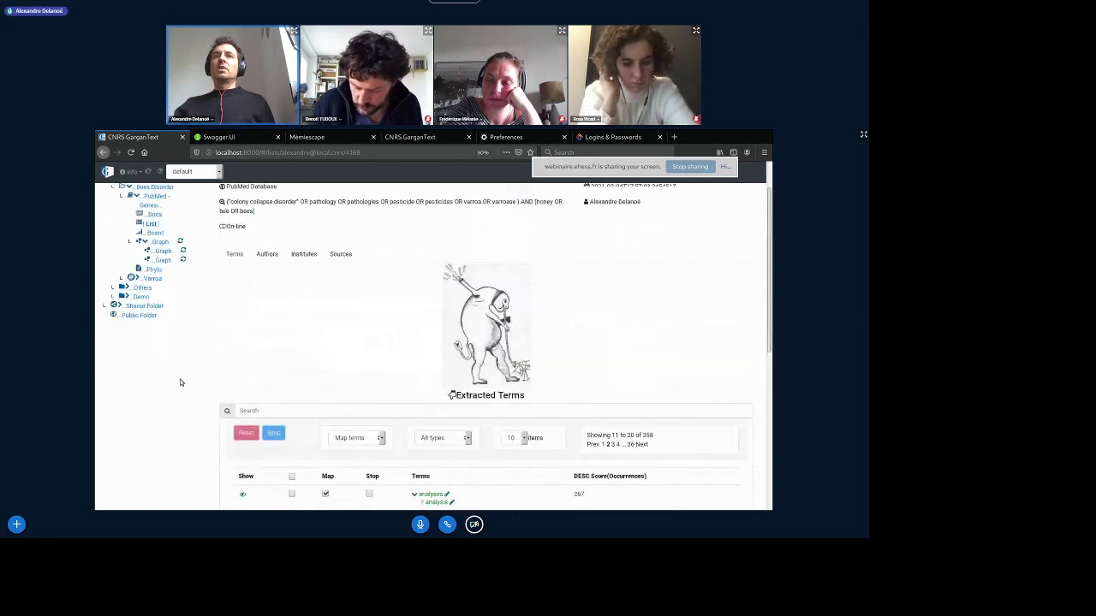
left_click(264, 261)
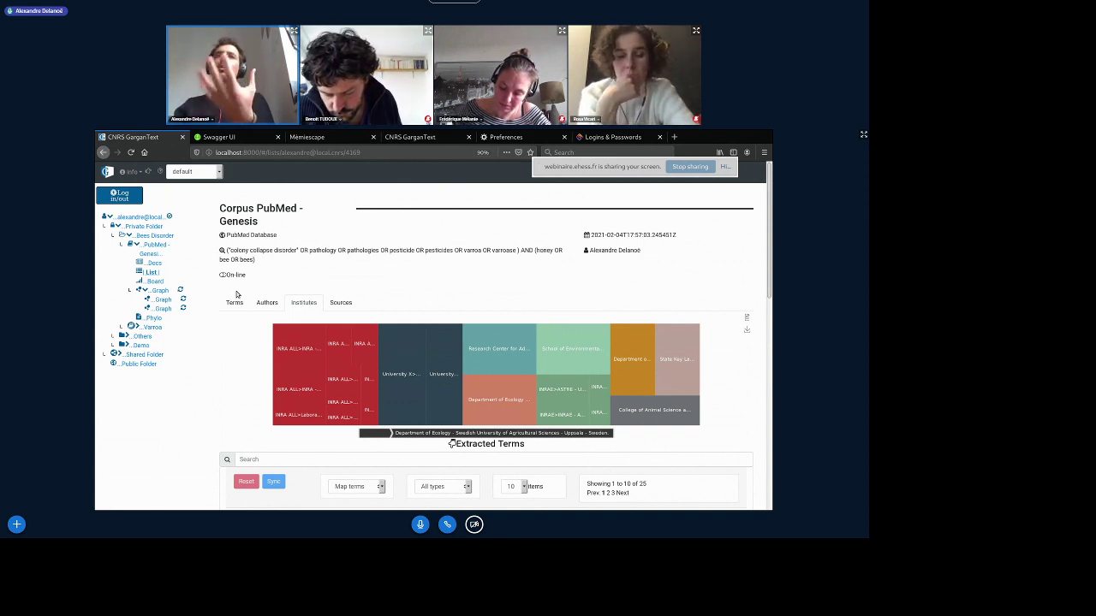
Display the server connections in the instances manager again and return to the corpus's term list
left_click(123, 198)
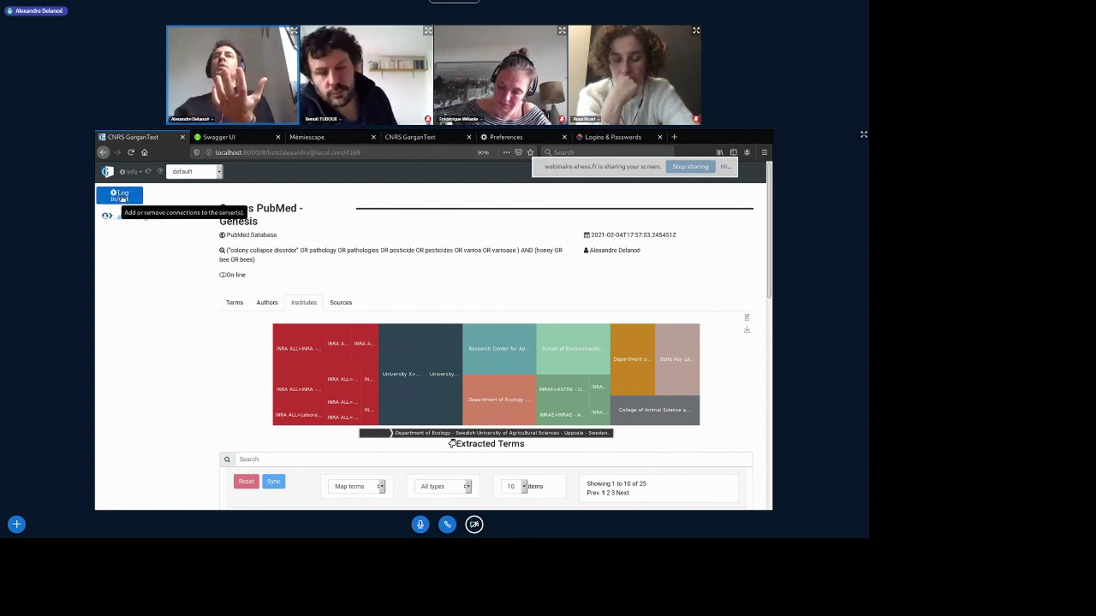
left_click(123, 198)
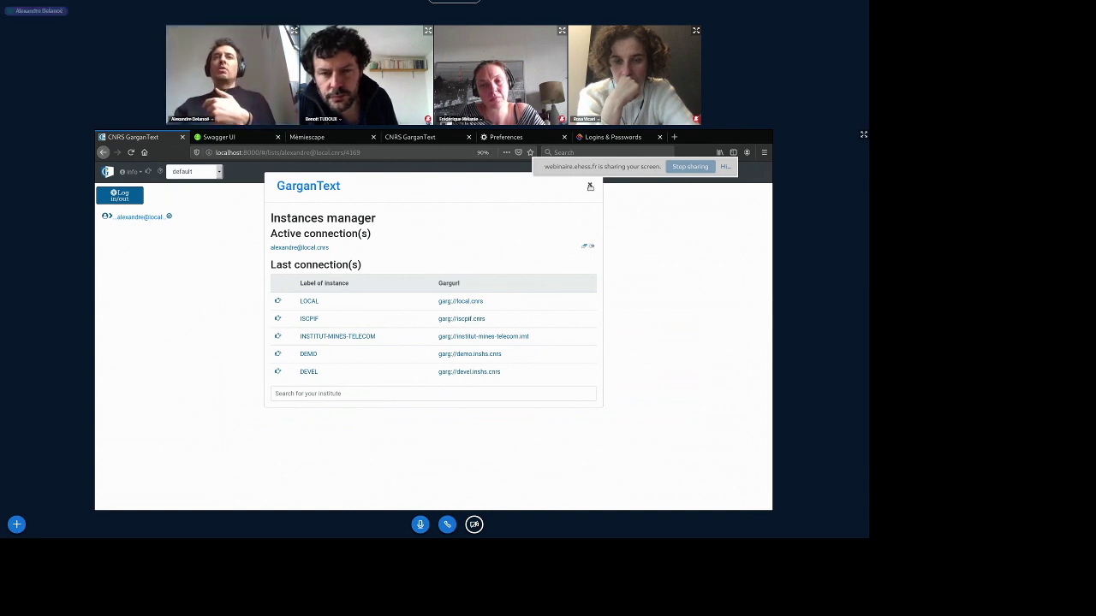
left_click(590, 186)
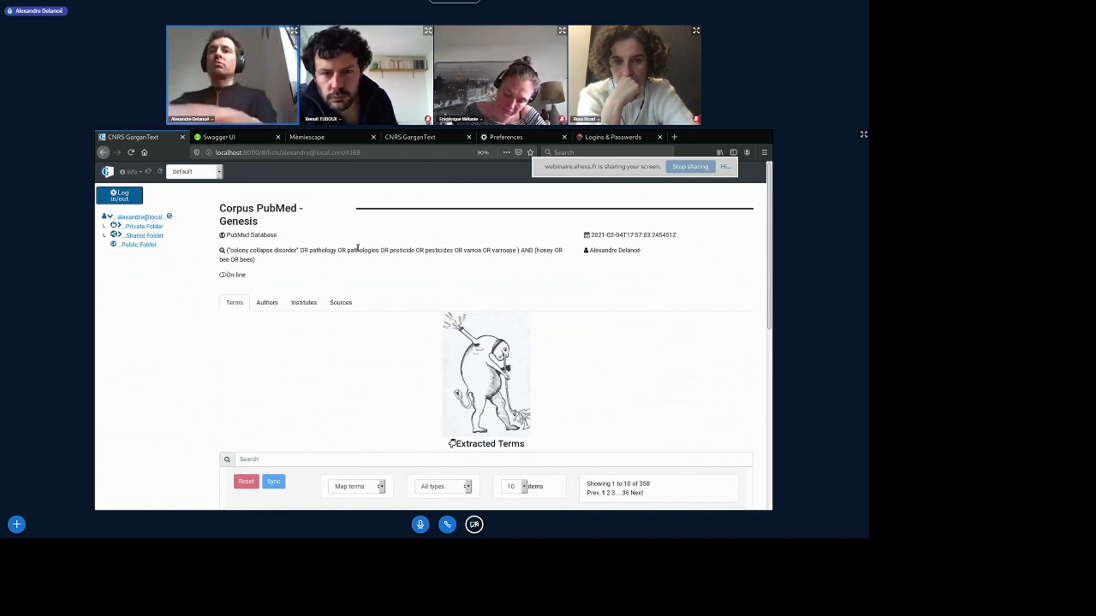
Switch to the other browser window and show the BigBlueButton meeting with its public chat
key("alt+Tab")
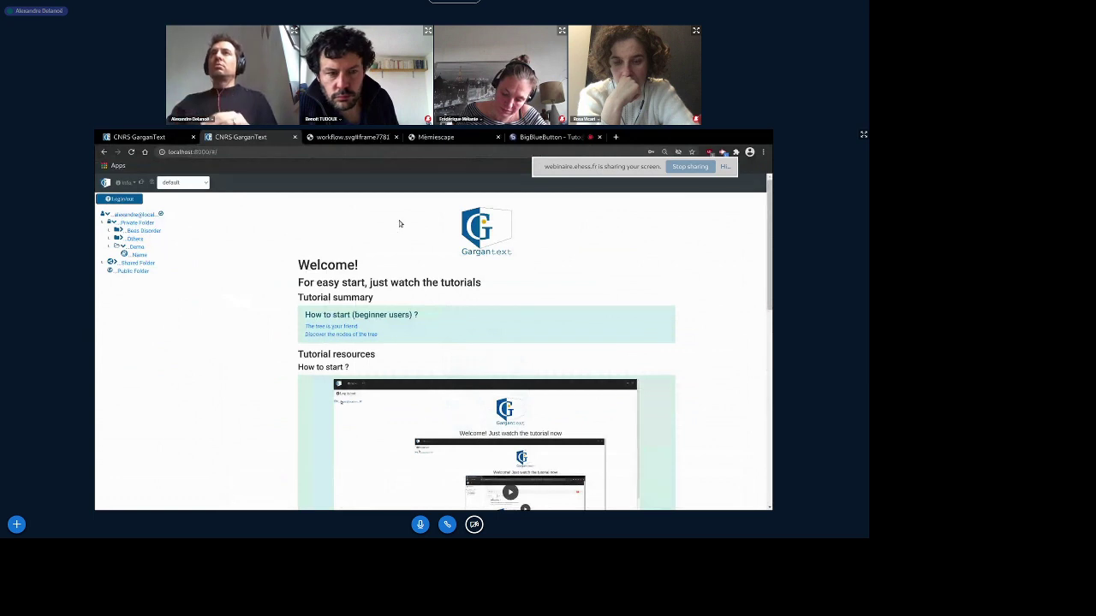
left_click(519, 139)
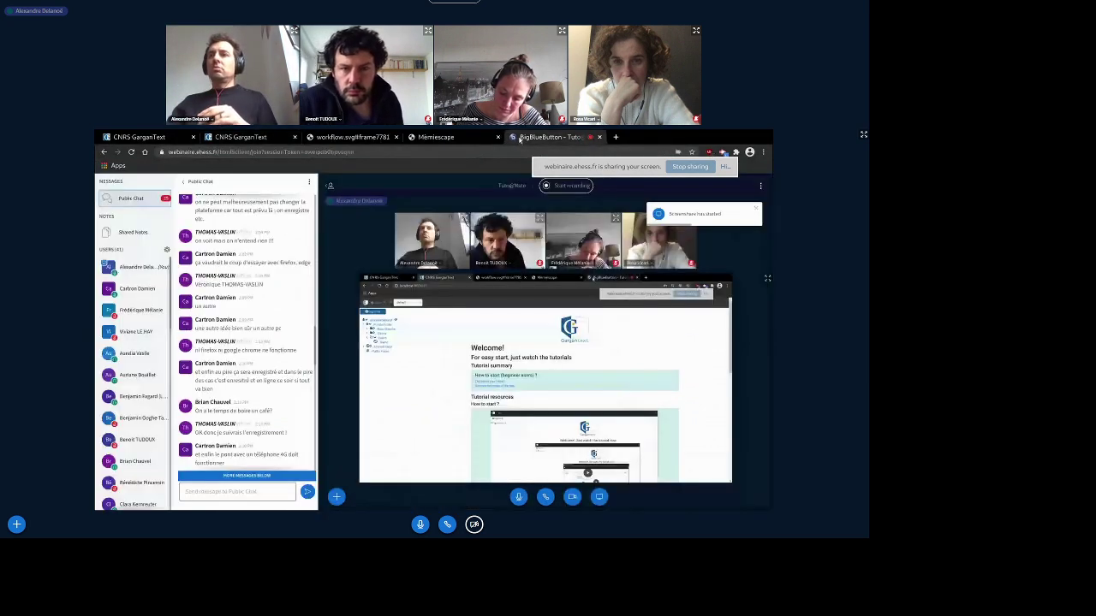